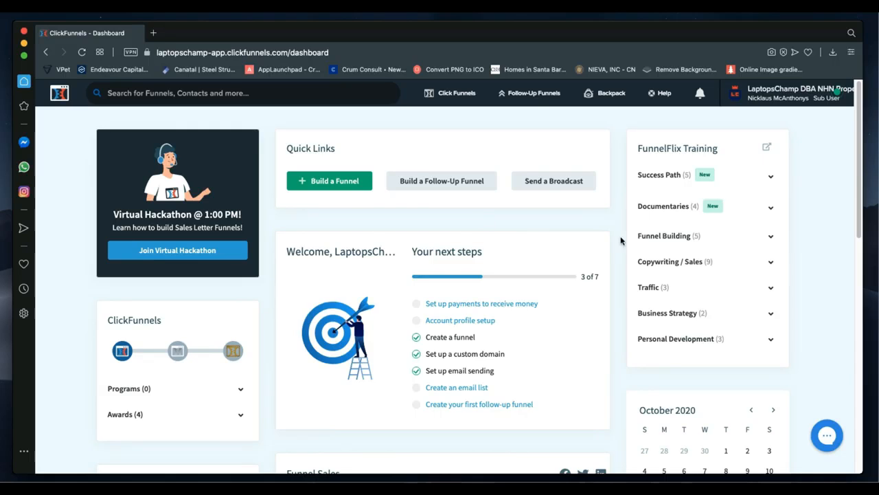
- Open the list of all funnels from the ClickFunnels dashboard
{"action": "scroll", "coordinate": [500, 248], "scroll_direction": "down", "scroll_amount": 5}
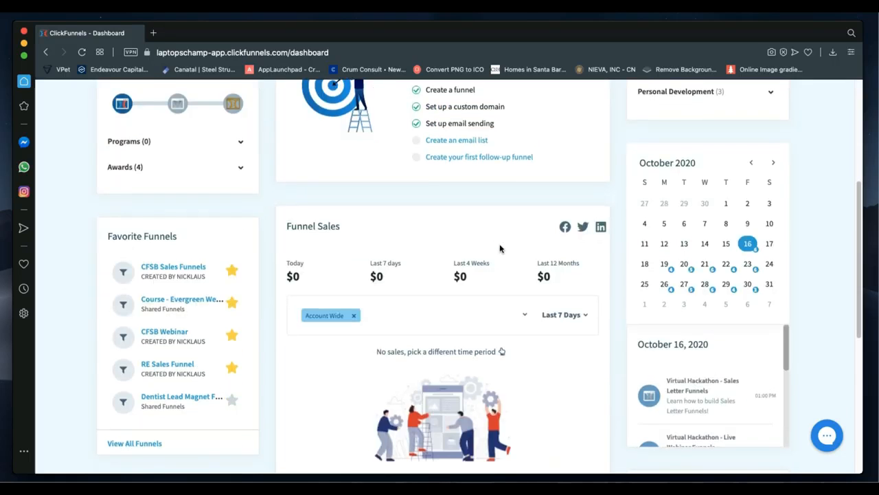
{"action": "scroll", "coordinate": [500, 249], "scroll_direction": "up", "scroll_amount": 5}
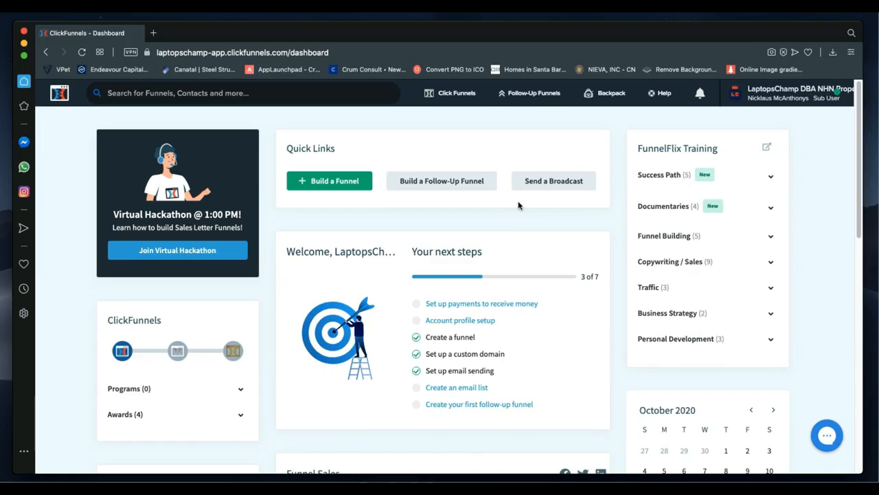
{"action": "scroll", "coordinate": [484, 225], "scroll_direction": "down", "scroll_amount": 1}
{"action": "scroll", "coordinate": [482, 224], "scroll_direction": "up", "scroll_amount": 1}
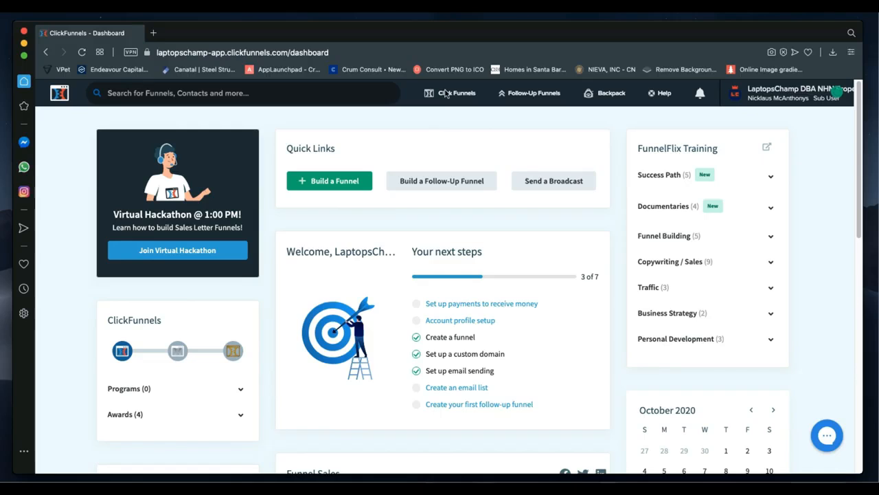
{"action": "mouse_move", "coordinate": [453, 94]}
{"action": "mouse_move", "coordinate": [435, 106]}
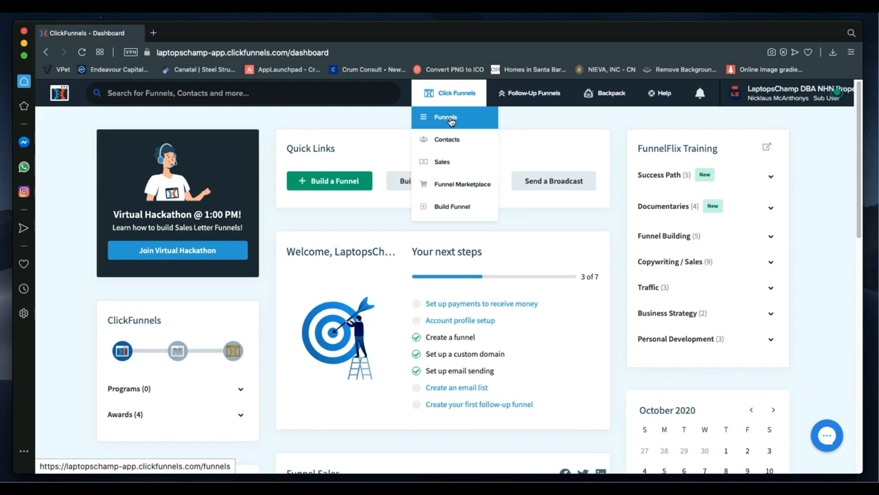
{"action": "left_click", "coordinate": [448, 118]}
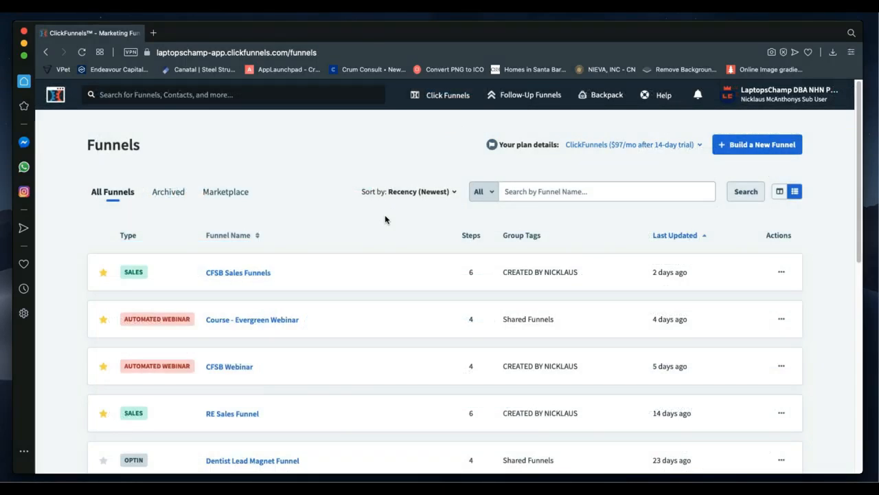
- Browse the account's funnels and open the CFSB Sales Funnels funnel
{"action": "scroll", "coordinate": [385, 219], "scroll_direction": "down", "scroll_amount": 1}
{"action": "scroll", "coordinate": [386, 219], "scroll_direction": "up", "scroll_amount": 1}
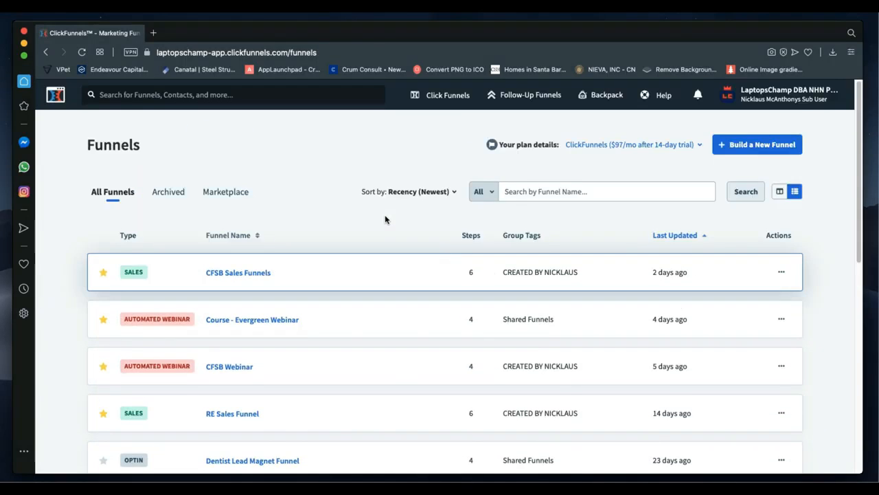
{"action": "scroll", "coordinate": [385, 219], "scroll_direction": "down", "scroll_amount": 1}
{"action": "scroll", "coordinate": [273, 201], "scroll_direction": "down", "scroll_amount": 1}
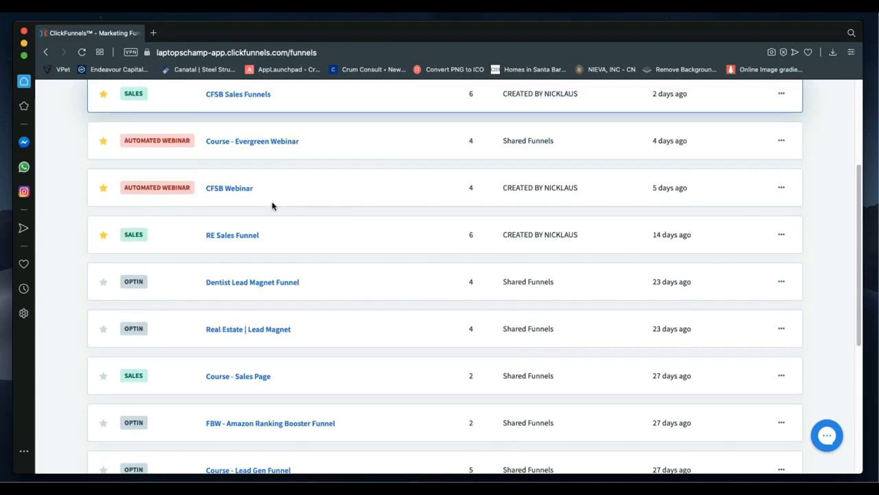
{"action": "scroll", "coordinate": [273, 205], "scroll_direction": "down", "scroll_amount": 1}
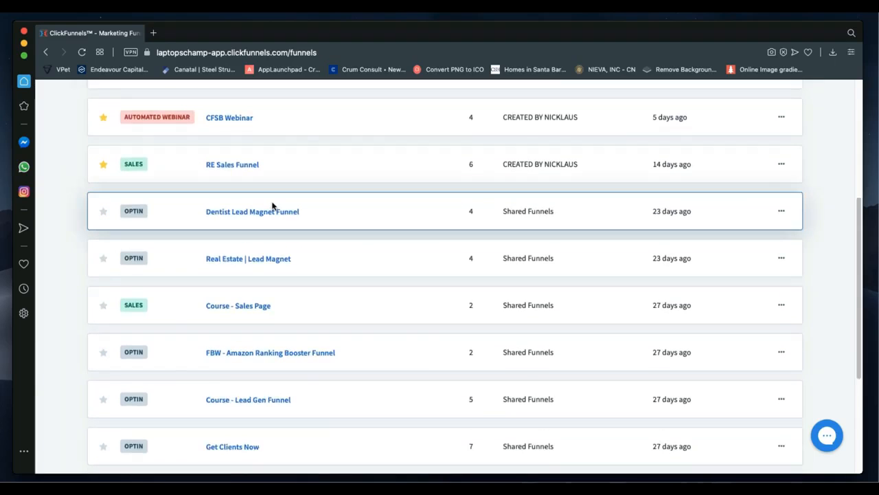
{"action": "scroll", "coordinate": [273, 205], "scroll_direction": "down", "scroll_amount": 1}
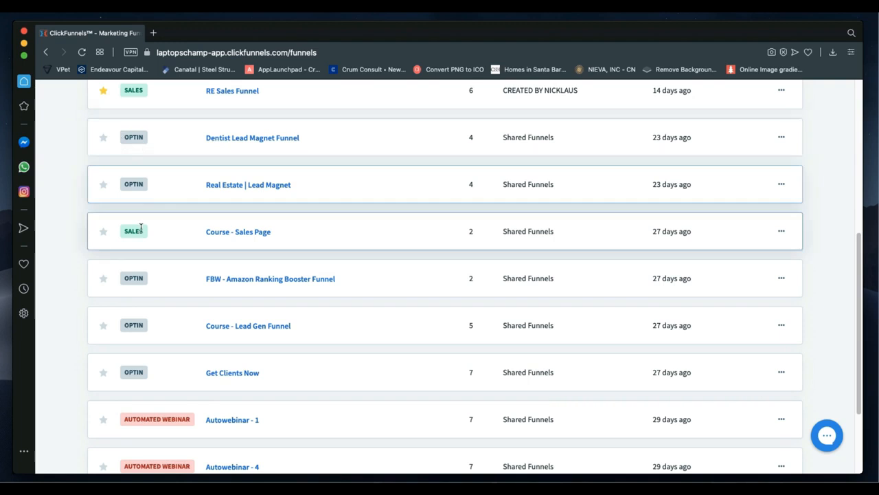
{"action": "scroll", "coordinate": [158, 243], "scroll_direction": "up", "scroll_amount": 4}
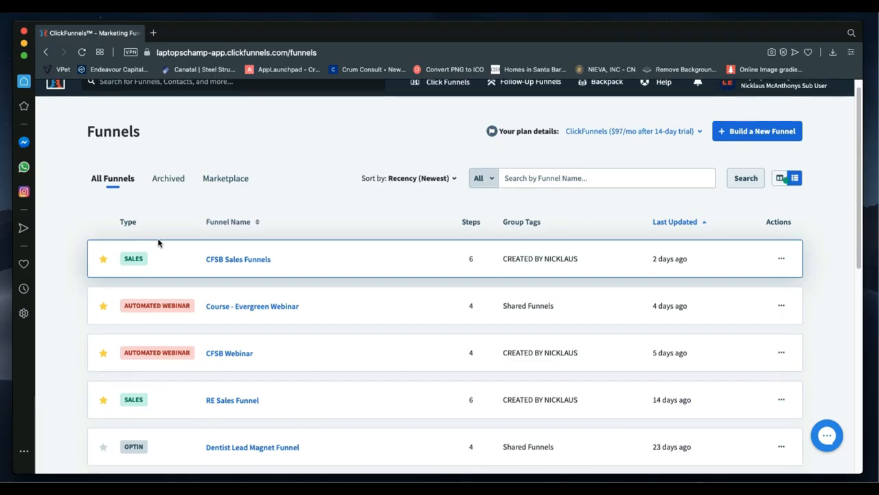
{"action": "scroll", "coordinate": [268, 194], "scroll_direction": "up", "scroll_amount": 1}
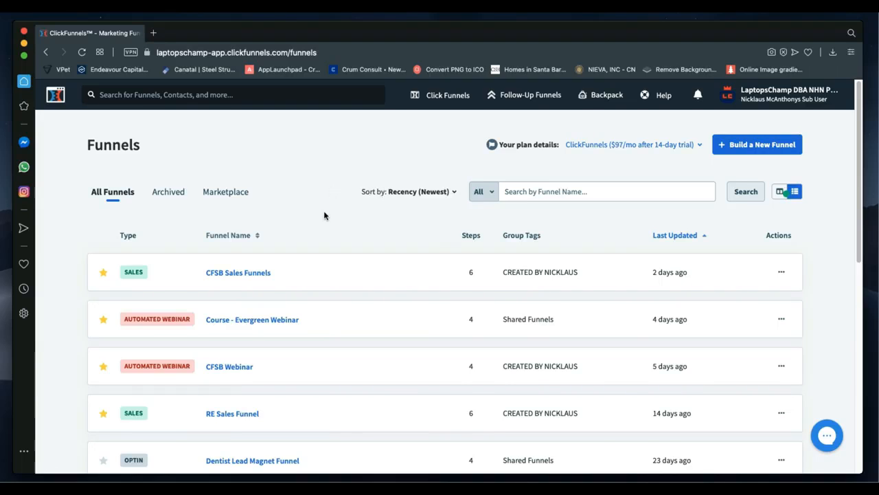
{"action": "scroll", "coordinate": [325, 215], "scroll_direction": "down", "scroll_amount": 1}
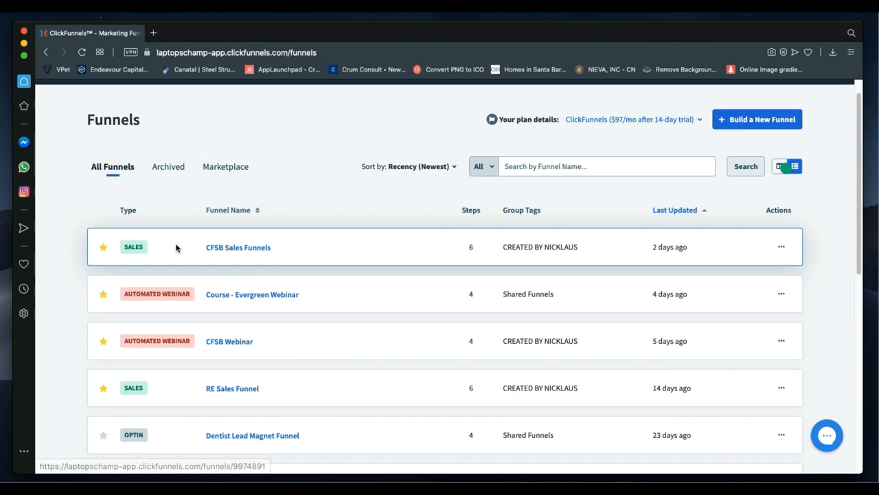
{"action": "scroll", "coordinate": [294, 257], "scroll_direction": "down", "scroll_amount": 2}
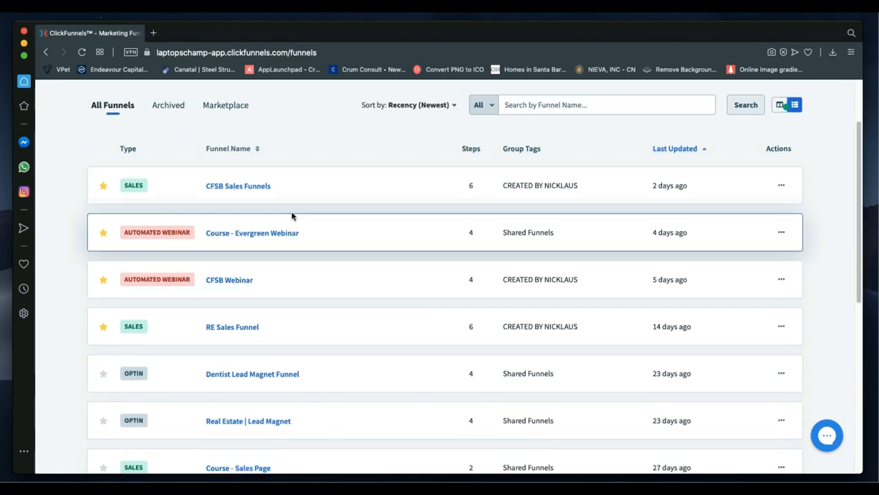
{"action": "scroll", "coordinate": [270, 242], "scroll_direction": "down", "scroll_amount": 8}
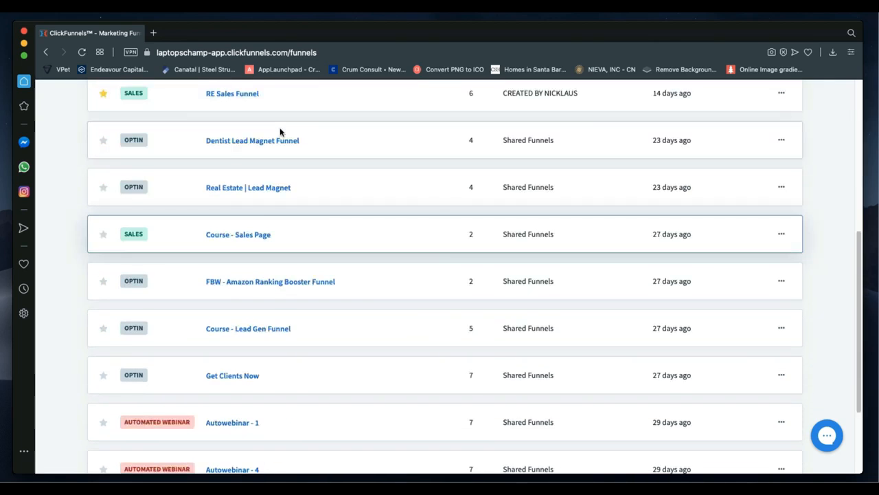
{"action": "scroll", "coordinate": [279, 141], "scroll_direction": "up", "scroll_amount": 10}
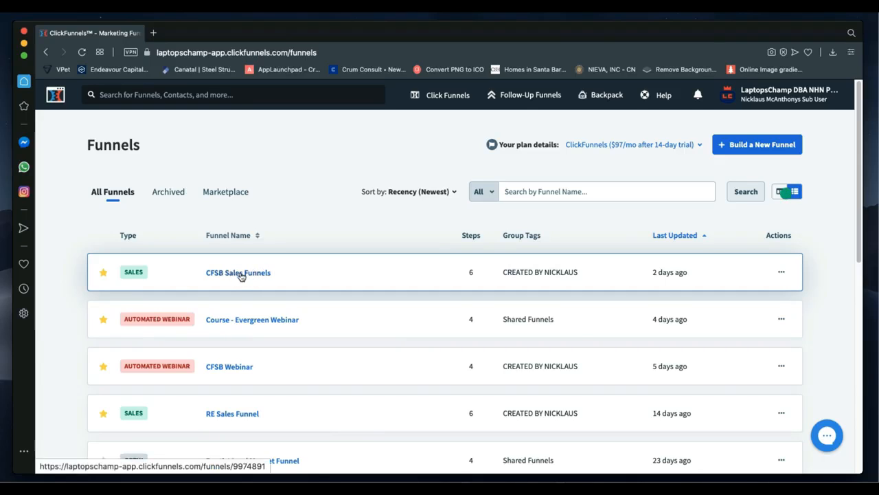
{"action": "left_click", "coordinate": [241, 277]}
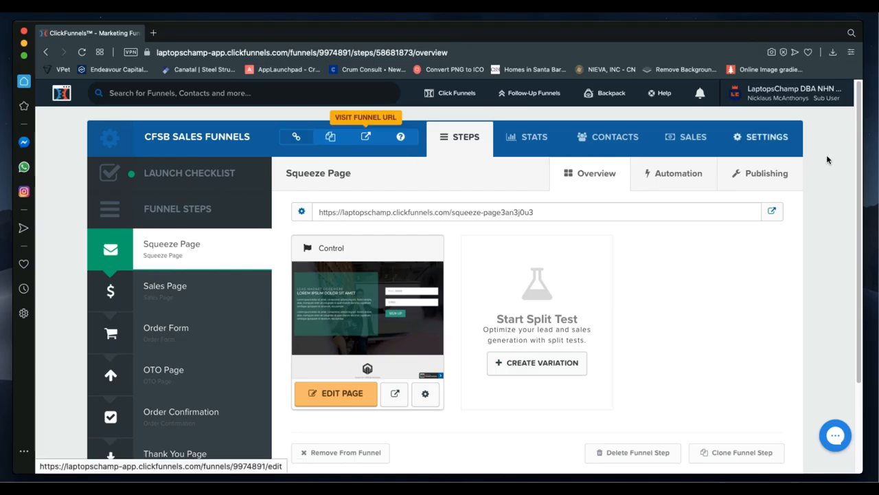
- Examine the Squeeze Page overview, including its control page, split test option, funnel steps list and clone and delete options
{"action": "scroll", "coordinate": [707, 297], "scroll_direction": "down", "scroll_amount": 1}
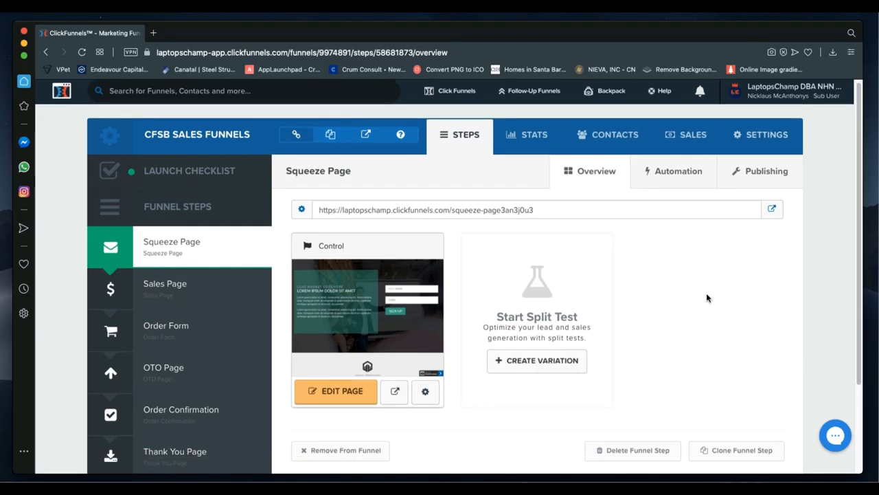
{"action": "scroll", "coordinate": [708, 297], "scroll_direction": "down", "scroll_amount": 1}
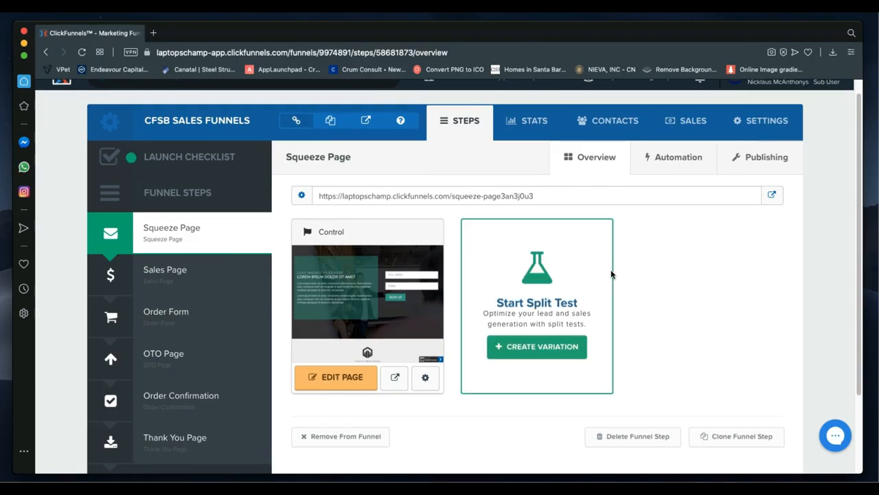
{"action": "scroll", "coordinate": [611, 269], "scroll_direction": "up", "scroll_amount": 1}
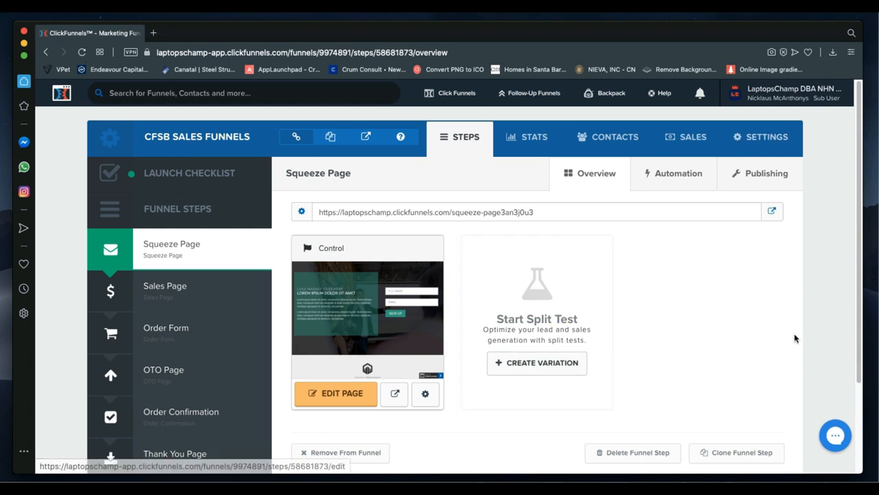
{"action": "scroll", "coordinate": [761, 379], "scroll_direction": "down", "scroll_amount": 1}
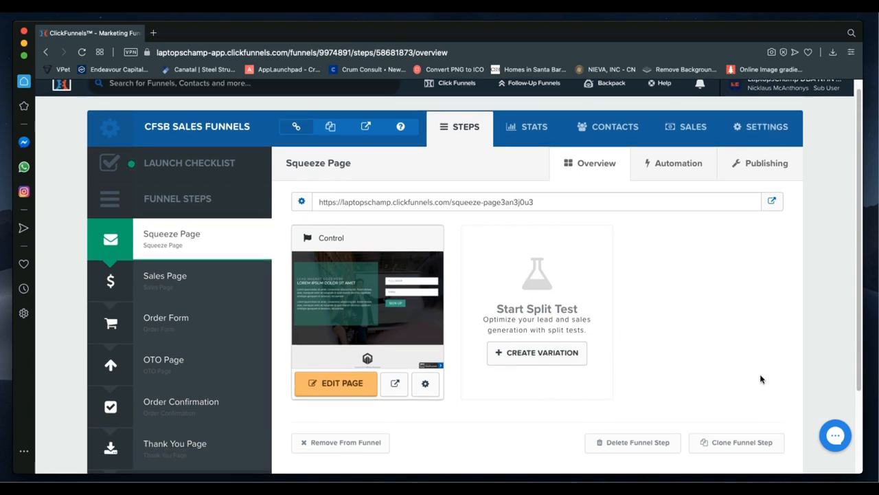
{"action": "scroll", "coordinate": [700, 353], "scroll_direction": "down", "scroll_amount": 3}
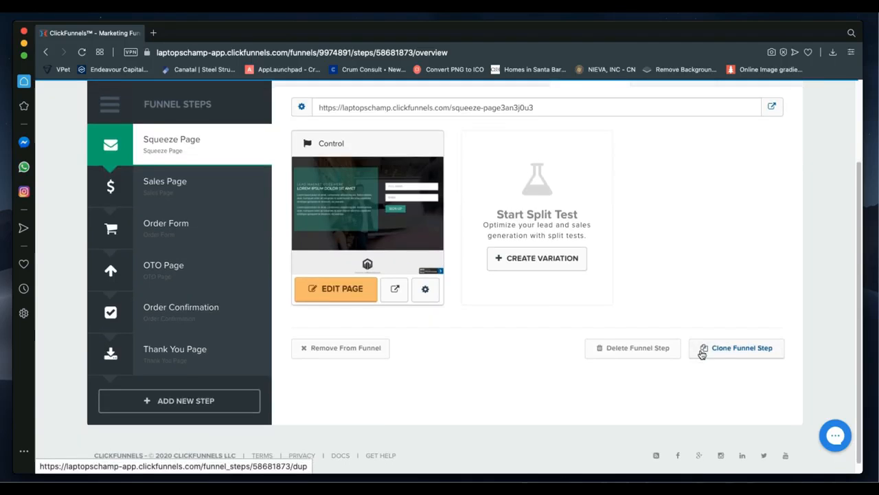
{"action": "scroll", "coordinate": [701, 353], "scroll_direction": "up", "scroll_amount": 3}
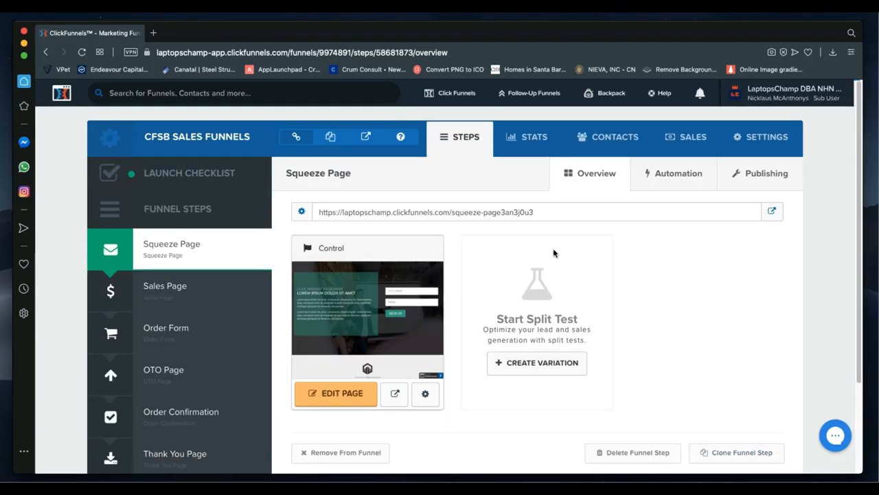
{"action": "scroll", "coordinate": [556, 251], "scroll_direction": "down", "scroll_amount": 3}
{"action": "scroll", "coordinate": [177, 183], "scroll_direction": "up", "scroll_amount": 3}
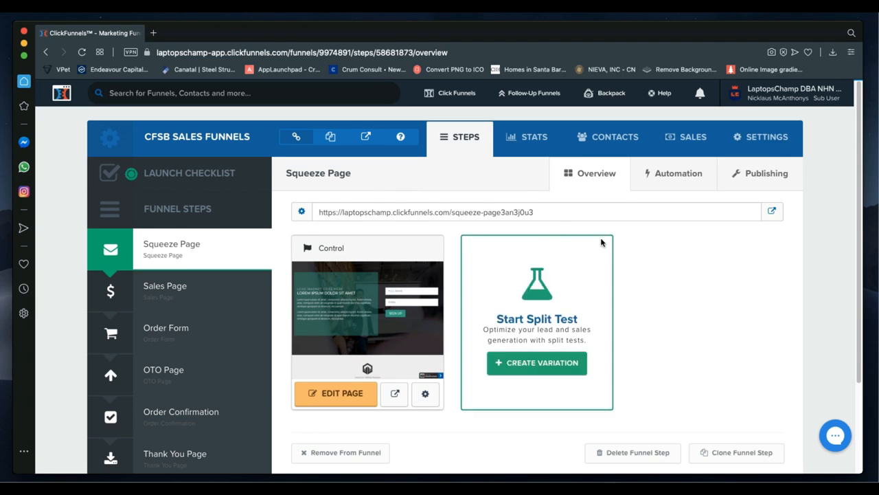
{"action": "scroll", "coordinate": [600, 240], "scroll_direction": "down", "scroll_amount": 2}
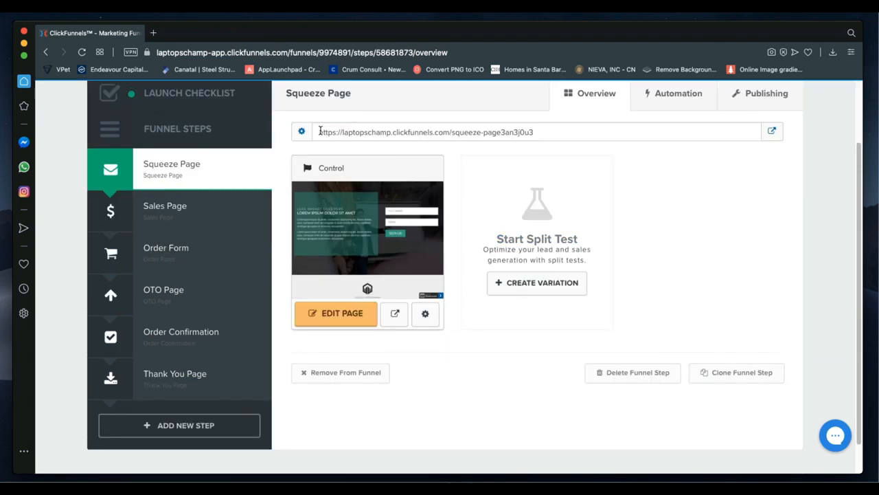
- Highlight the Squeeze Page's web address, and check the published optin page in the other browser window before returning to the funnel
{"action": "left_click_drag", "start_coordinate": [319, 132], "coordinate": [542, 131]}
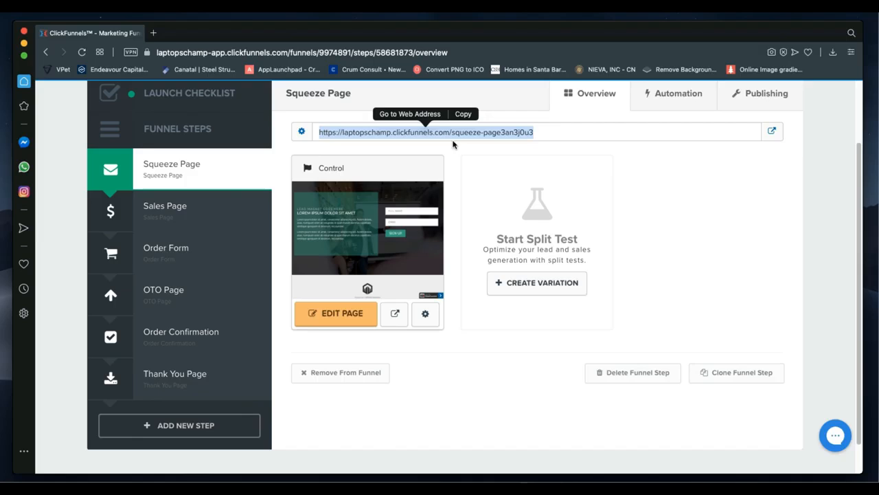
{"action": "right_click", "coordinate": [407, 133]}
{"action": "left_click", "coordinate": [407, 133]}
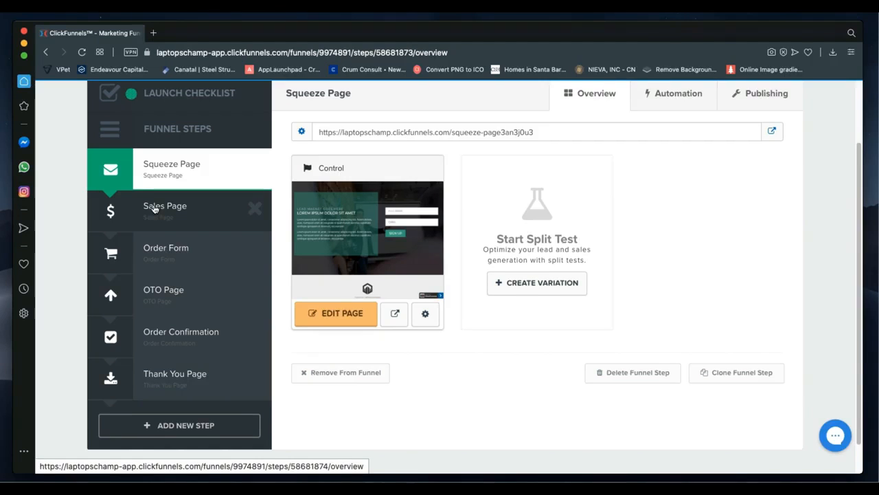
{"action": "key", "text": "ctrl+Right"}
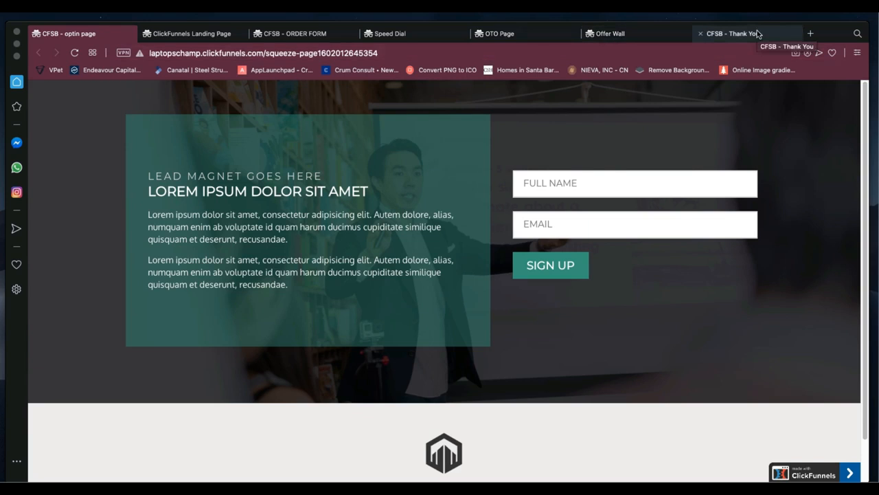
{"action": "key", "text": "ctrl+Left"}
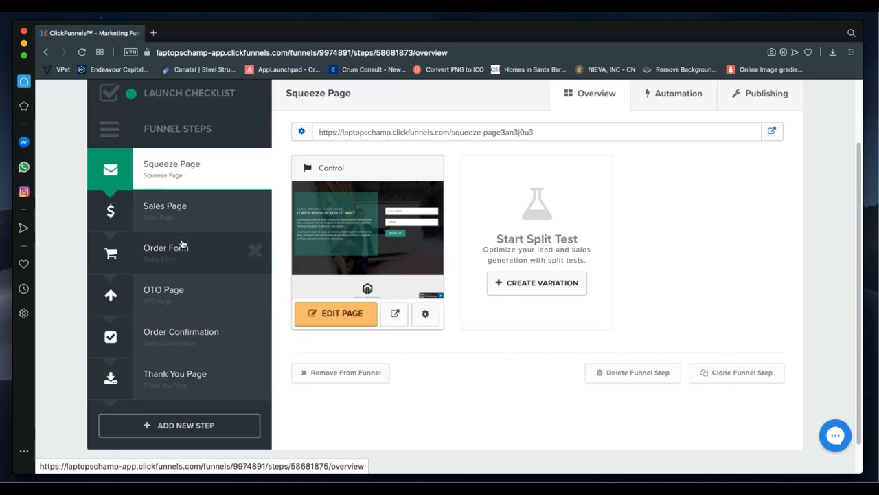
- Open the Squeeze Page's control version in the page editor
{"action": "scroll", "coordinate": [184, 225], "scroll_direction": "up", "scroll_amount": 2}
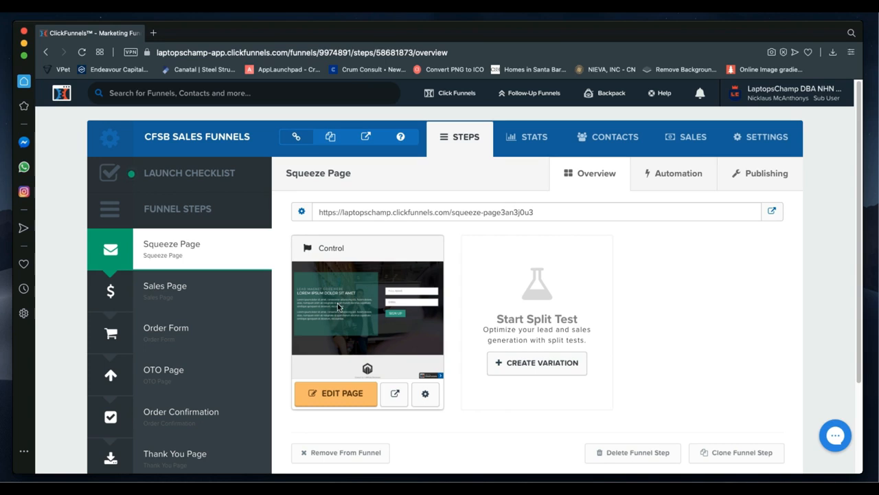
{"action": "scroll", "coordinate": [451, 254], "scroll_direction": "down", "scroll_amount": 1}
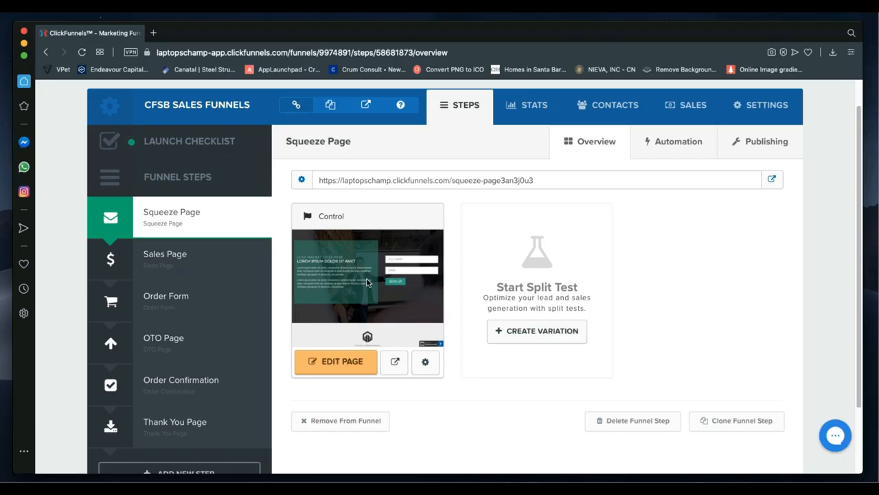
{"action": "left_click", "coordinate": [333, 364]}
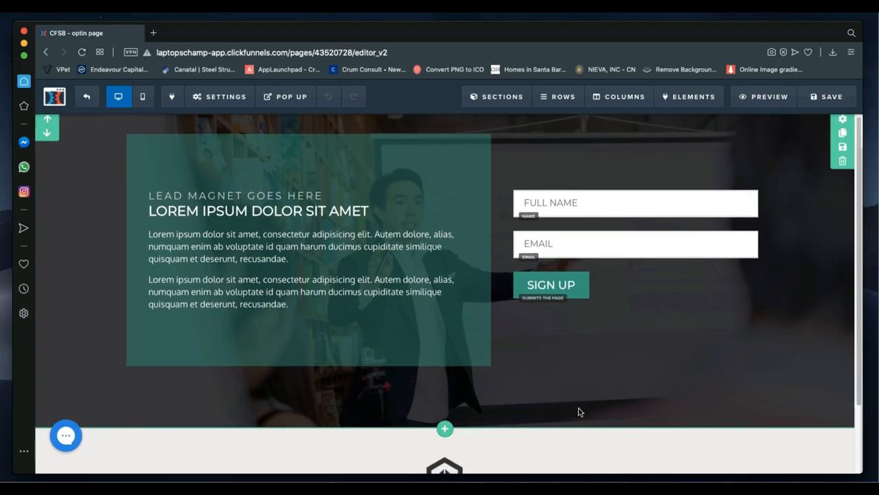
- Look over the optin page down to its footer, and open the page's SEO meta data settings
{"action": "scroll", "coordinate": [578, 411], "scroll_direction": "down", "scroll_amount": 3}
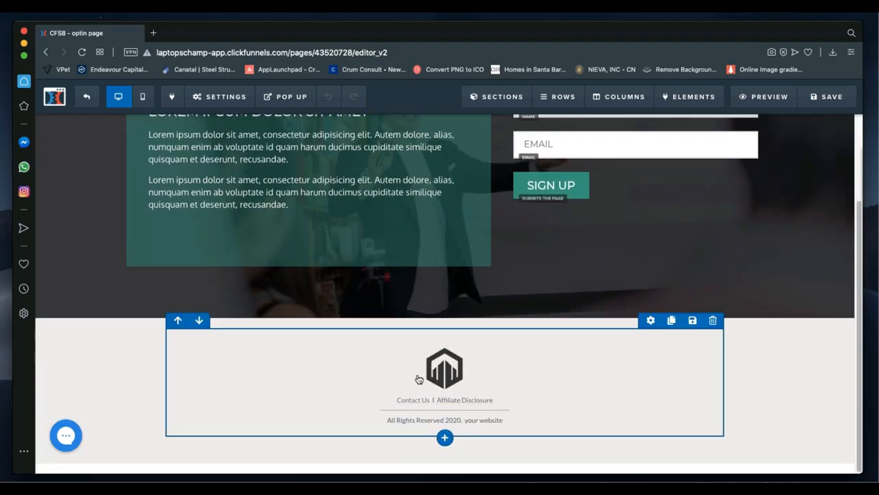
{"action": "left_click", "coordinate": [86, 100]}
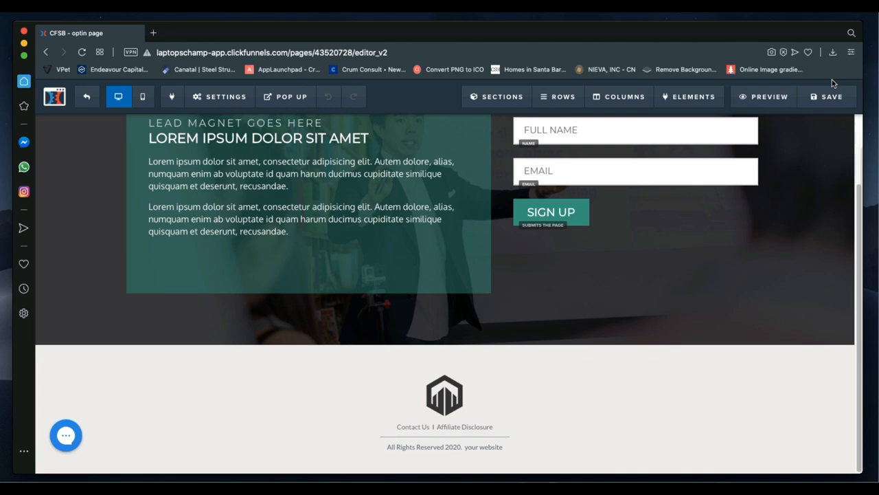
{"action": "mouse_move", "coordinate": [467, 104]}
{"action": "scroll", "coordinate": [356, 224], "scroll_direction": "up", "scroll_amount": 2}
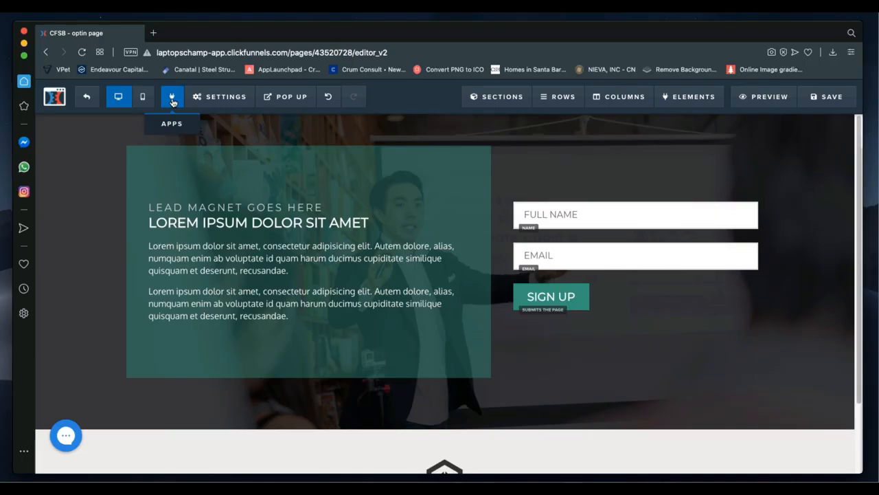
{"action": "mouse_move", "coordinate": [208, 101]}
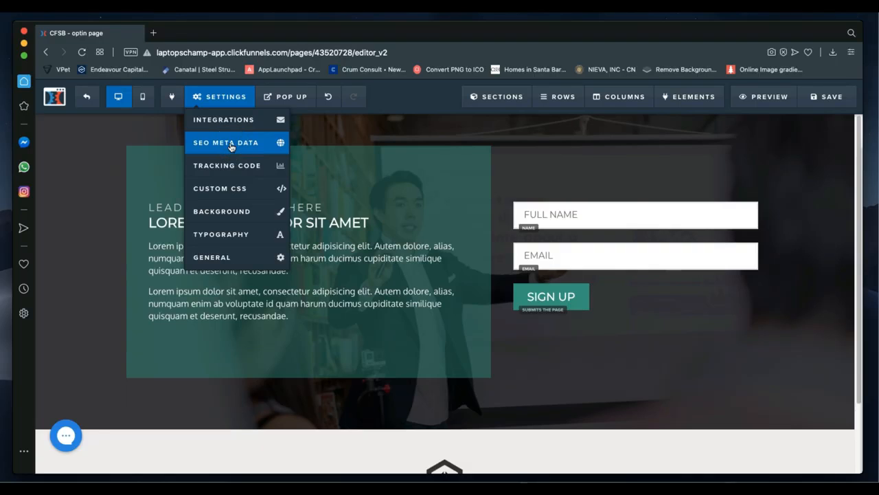
{"action": "left_click", "coordinate": [232, 147]}
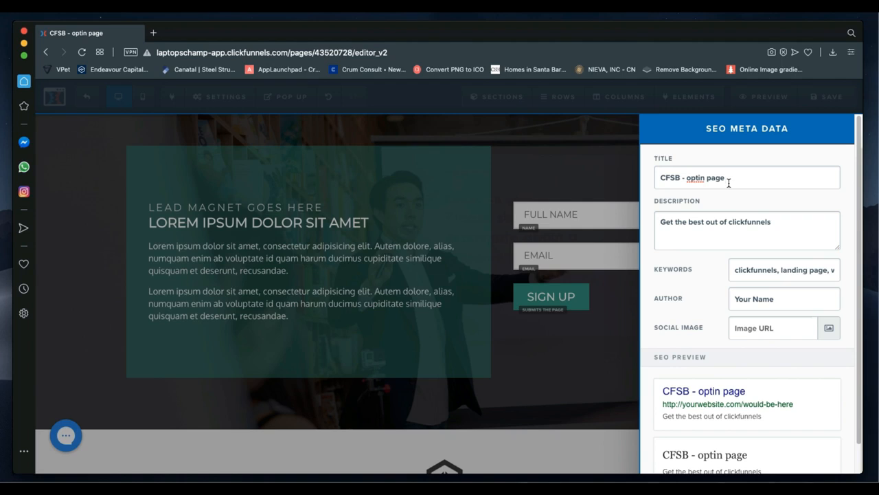
- Change the SEO title to "CFSB - optin sales" and set it back to "CFSB - optin page"
{"action": "key", "text": "BackSpace"}
{"action": "key", "text": "BackSpace"}
{"action": "key", "text": "BackSpace"}
{"action": "key", "text": "BackSpace"}
{"action": "type", "text": "sales"}
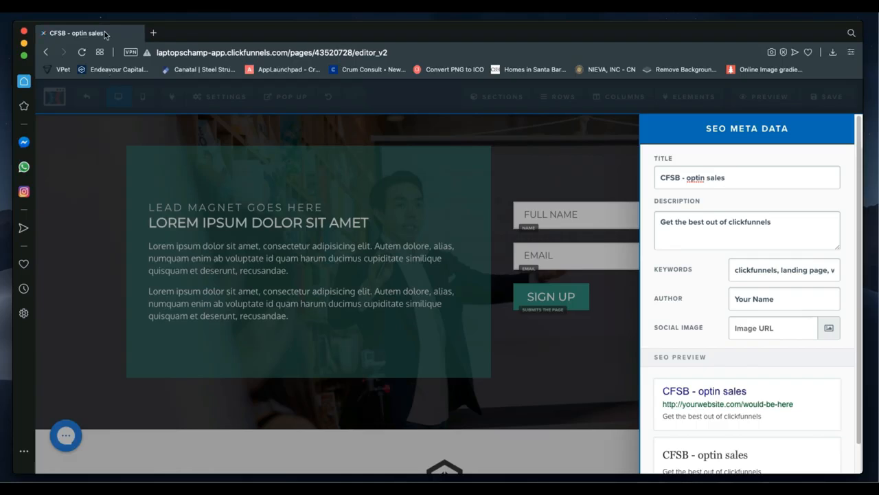
{"action": "double_click", "coordinate": [715, 177]}
{"action": "type", "text": "page"}
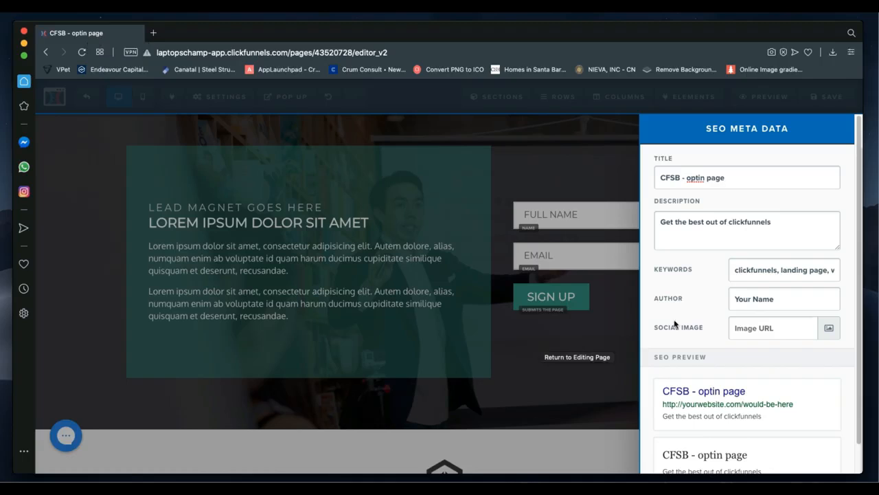
- Replace the SEO description with "Getting six-figures from your website just got easier with clickfunnels"
{"action": "scroll", "coordinate": [677, 326], "scroll_direction": "down", "scroll_amount": 1}
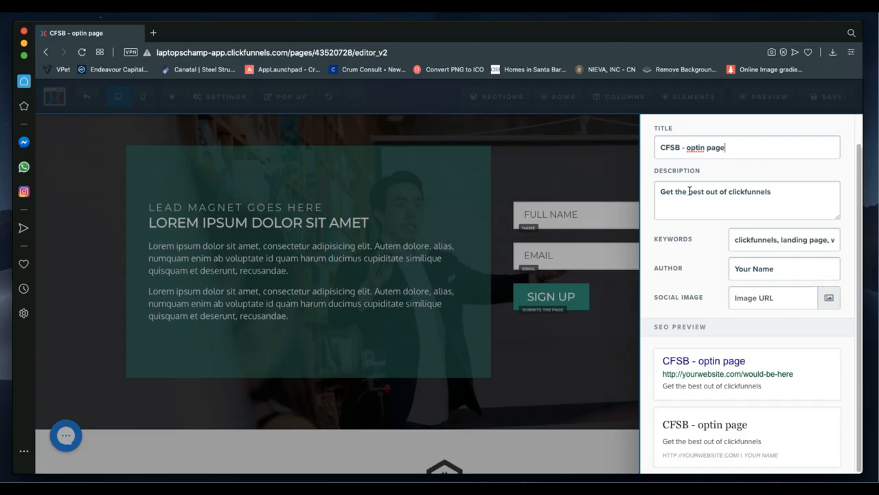
{"action": "left_click_drag", "start_coordinate": [780, 195], "coordinate": [656, 192]}
{"action": "triple_click", "coordinate": [775, 192]}
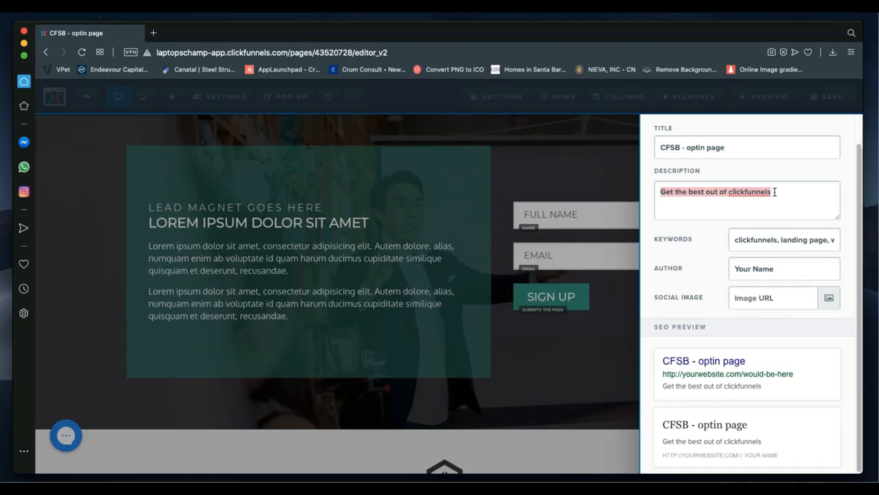
{"action": "type", "text": "Getting "}
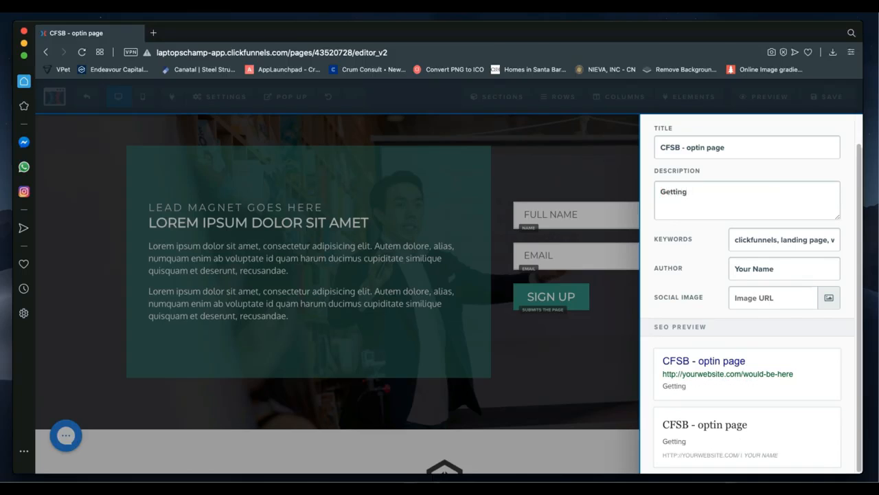
{"action": "type", "text": "six-figured"}
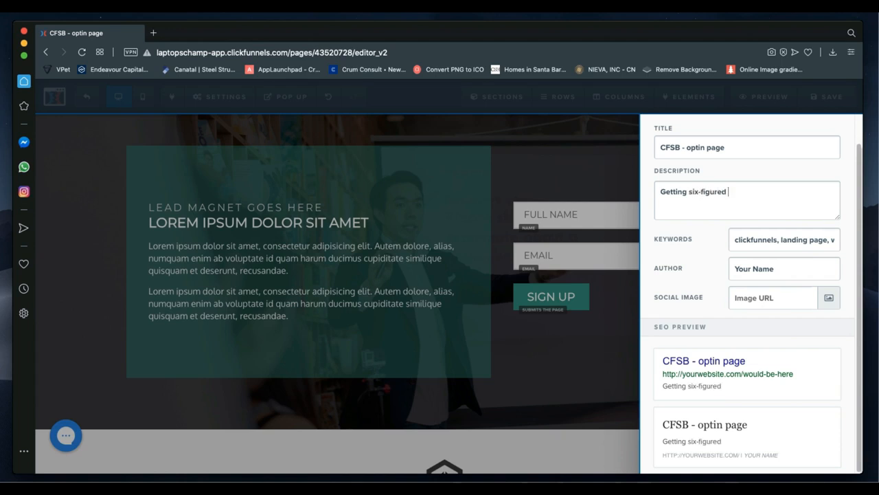
{"action": "key", "text": "BackSpace"}
{"action": "type", "text": "s from your website just g"}
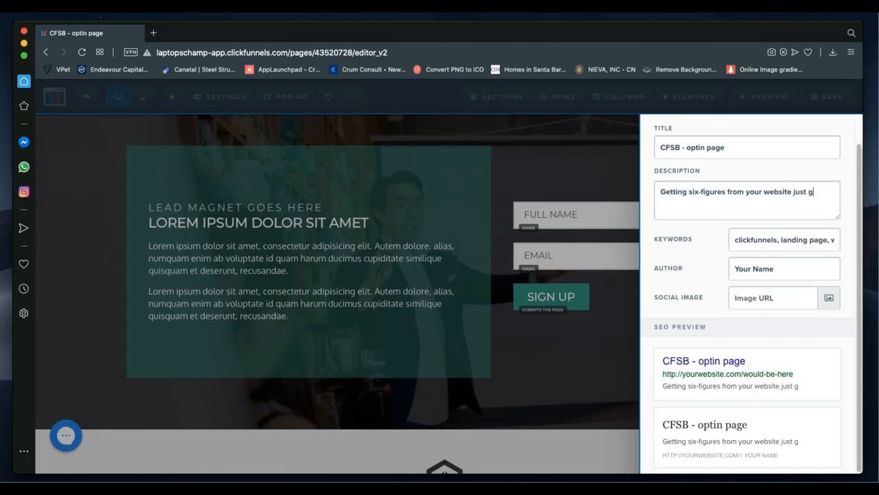
{"action": "type", "text": "ot easier with cl"}
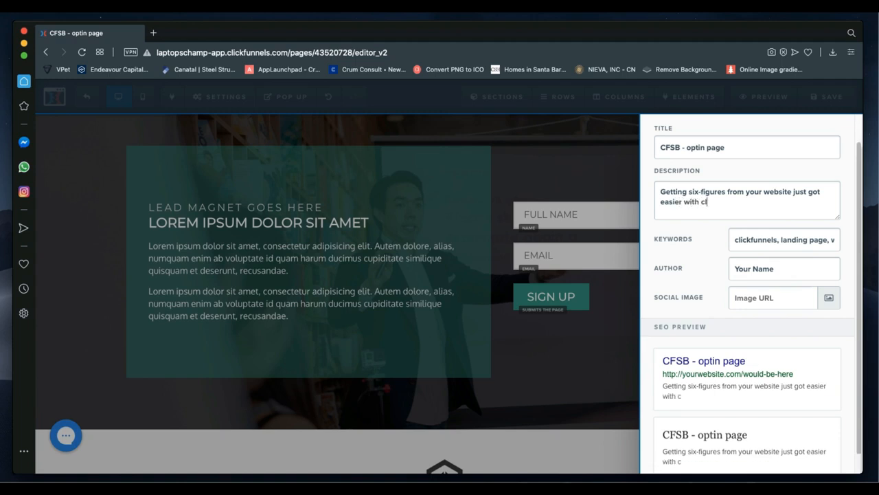
{"action": "type", "text": "ickfunnels"}
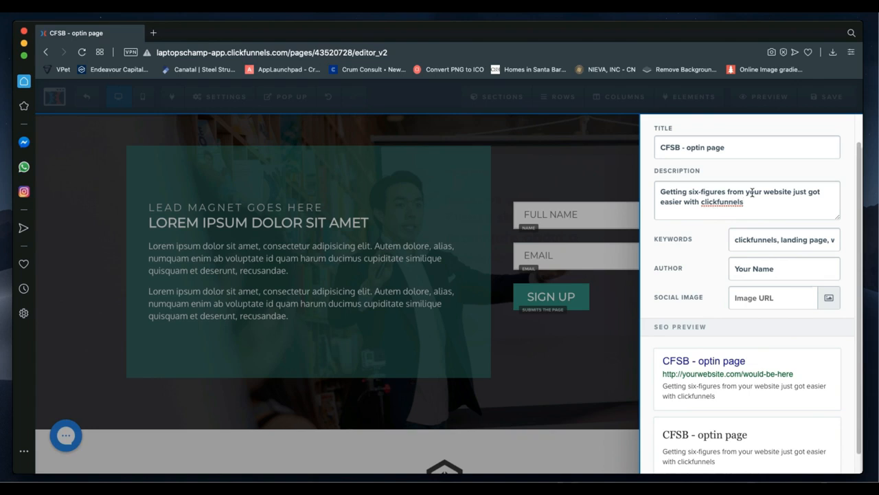
- Examine the SEO description, keywords, author and preview, and return to editing the page
{"action": "left_click_drag", "start_coordinate": [745, 202], "coordinate": [684, 202]}
{"action": "left_click", "coordinate": [732, 393]}
{"action": "double_click", "coordinate": [704, 204]}
{"action": "left_click", "coordinate": [704, 204]}
{"action": "left_click_drag", "start_coordinate": [733, 238], "coordinate": [828, 245]}
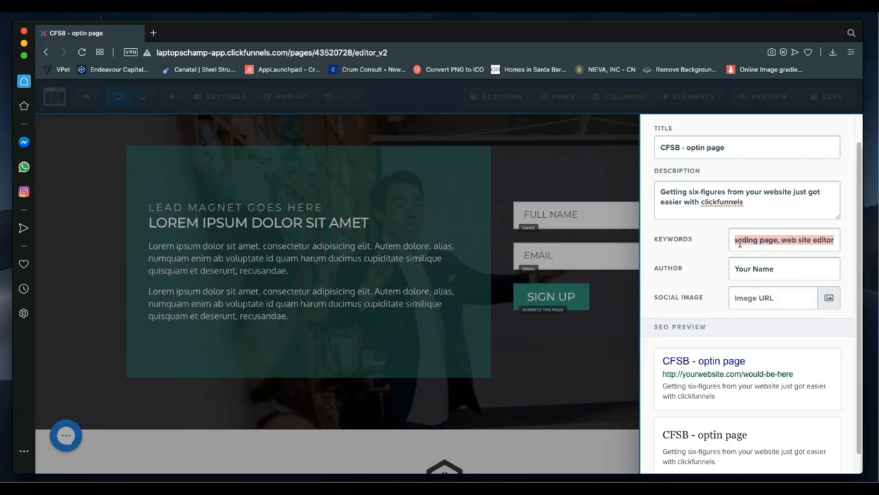
{"action": "left_click", "coordinate": [768, 236]}
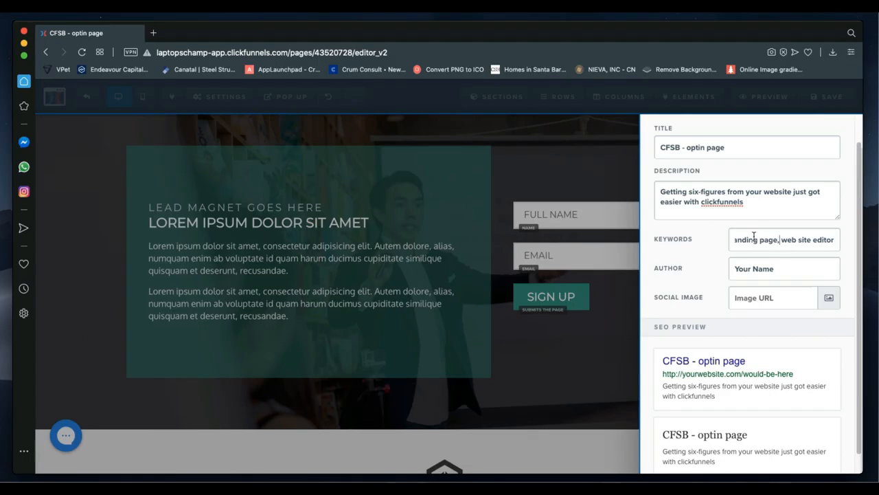
{"action": "left_click_drag", "start_coordinate": [785, 269], "coordinate": [736, 270]}
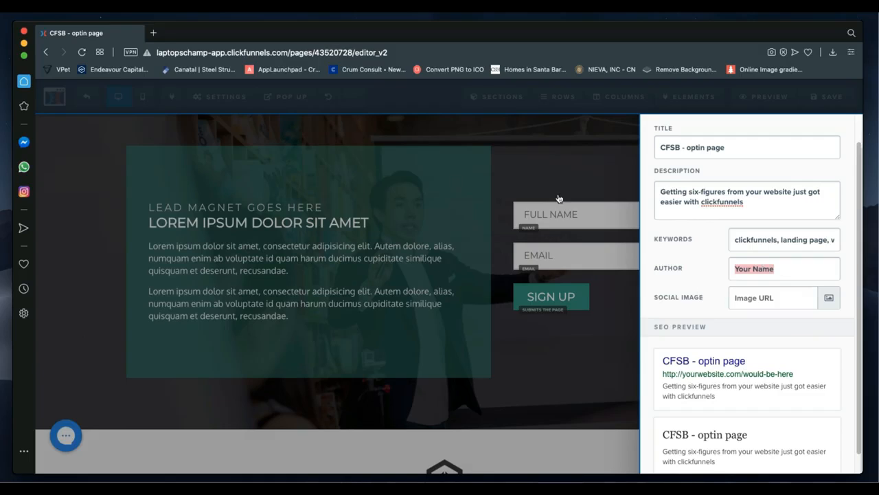
{"action": "scroll", "coordinate": [718, 268], "scroll_direction": "down", "scroll_amount": 1}
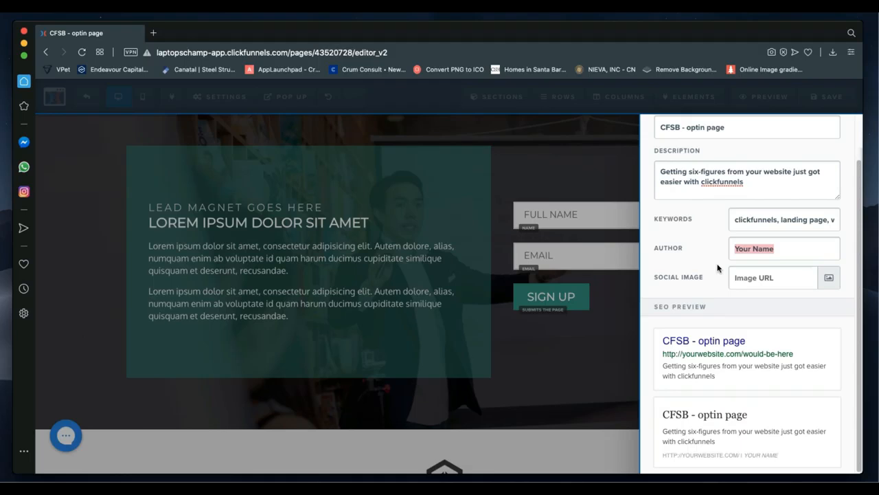
{"action": "left_click", "coordinate": [440, 194]}
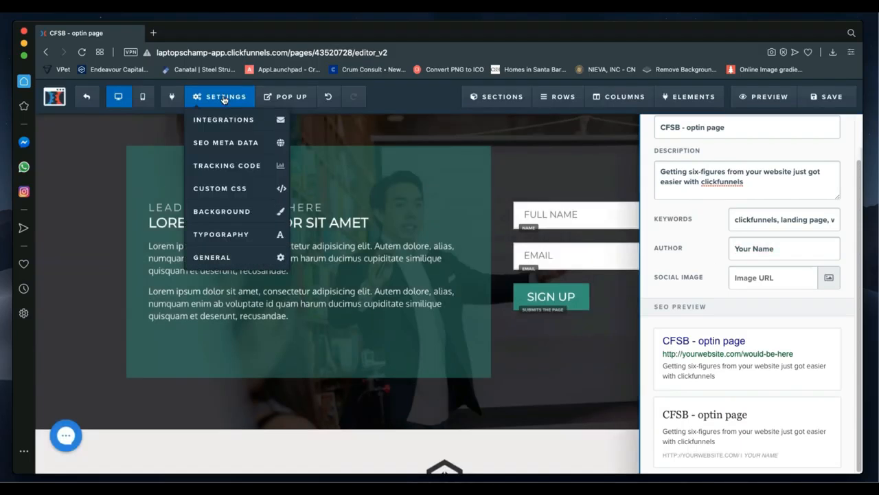
- Open the page's general settings and examine the On Submit Go To field
{"action": "left_click", "coordinate": [223, 97]}
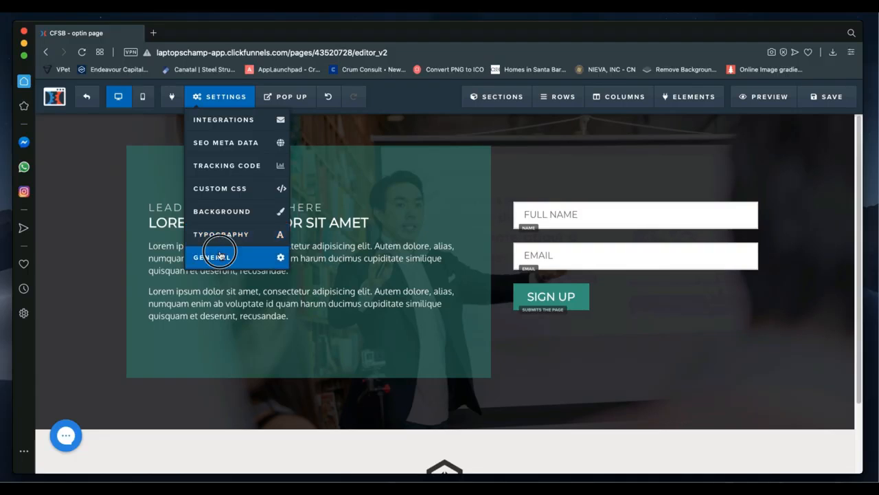
{"action": "left_click", "coordinate": [221, 256]}
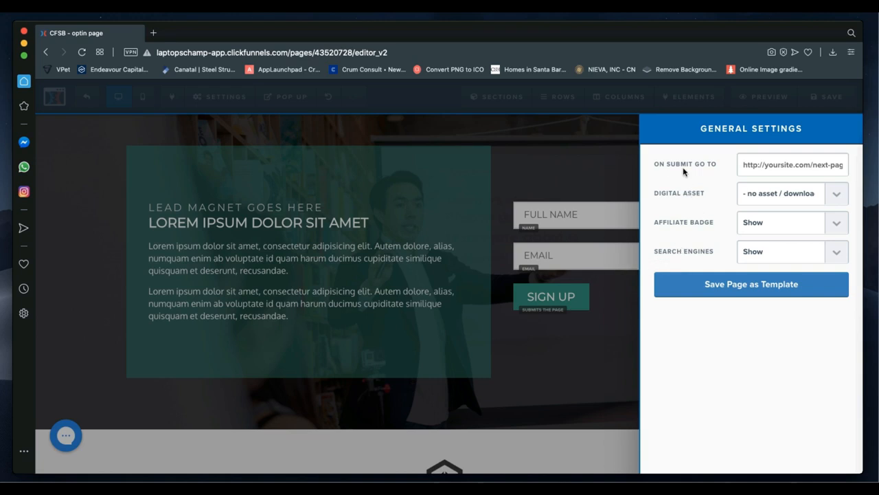
{"action": "left_click", "coordinate": [788, 160]}
{"action": "key", "text": "ctrl+Right"}
- Switch the affiliate badge to Hide and back to Show, and close the general settings
{"action": "left_click", "coordinate": [771, 229]}
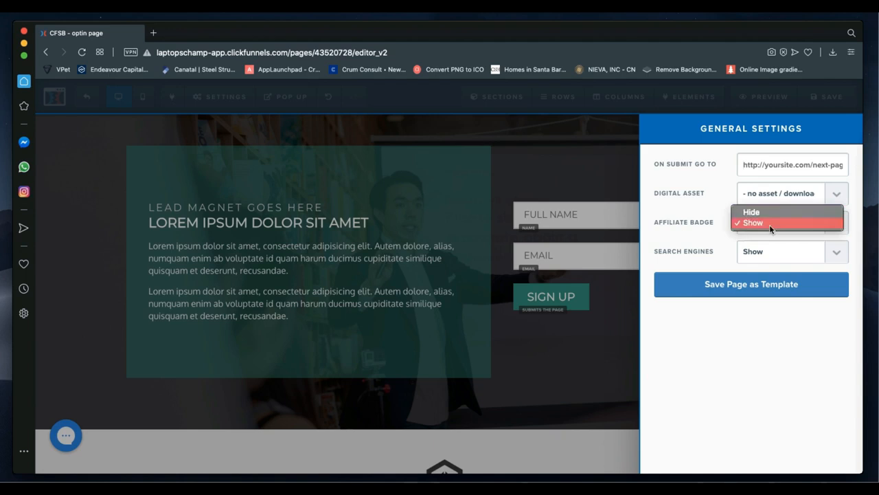
{"action": "left_click", "coordinate": [767, 214]}
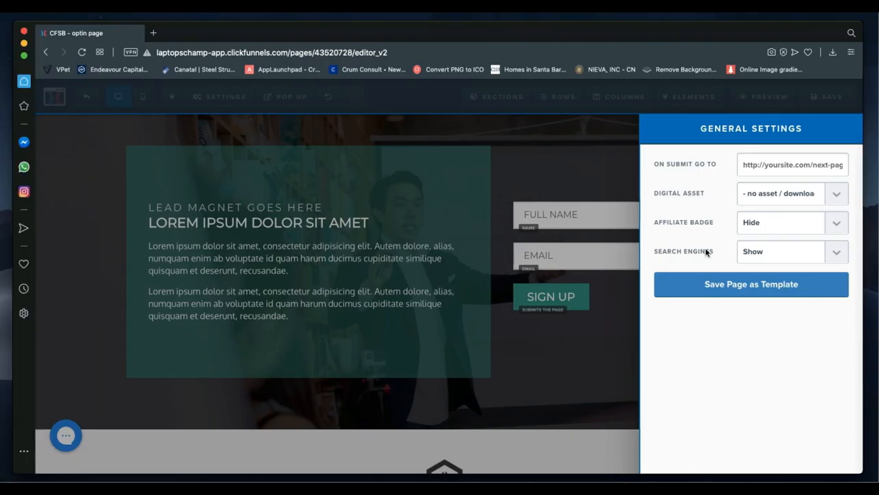
{"action": "left_click", "coordinate": [764, 221]}
{"action": "left_click", "coordinate": [767, 236]}
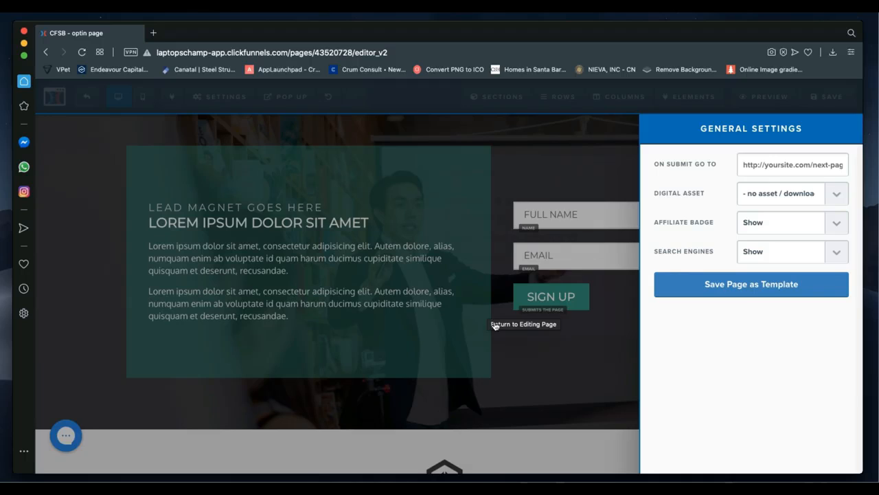
{"action": "left_click", "coordinate": [425, 346]}
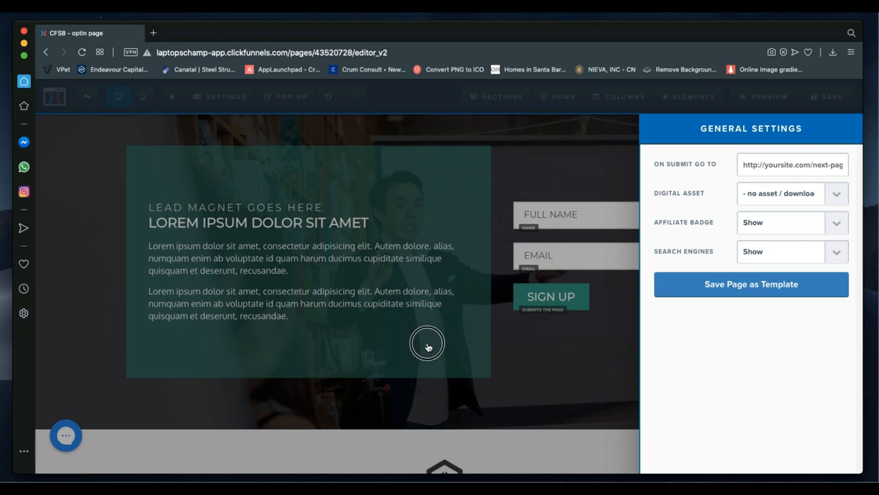
{"action": "left_click", "coordinate": [222, 104]}
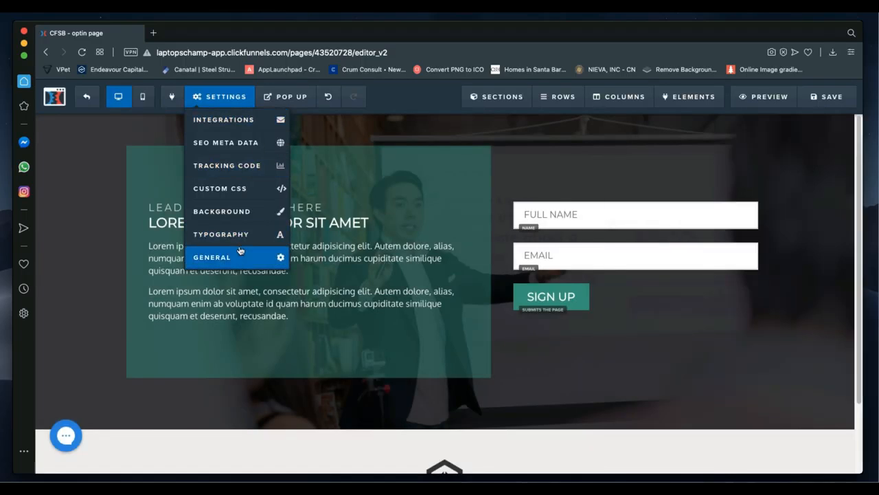
{"action": "left_click", "coordinate": [289, 98]}
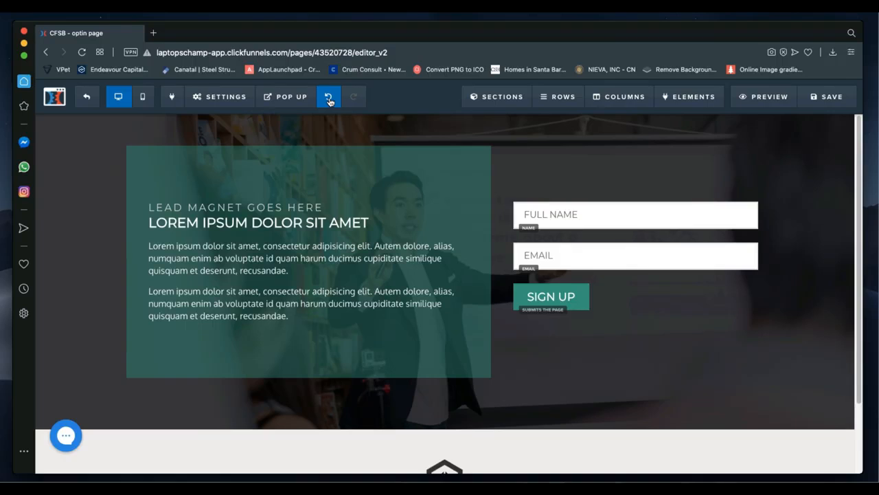
{"action": "left_click", "coordinate": [329, 101]}
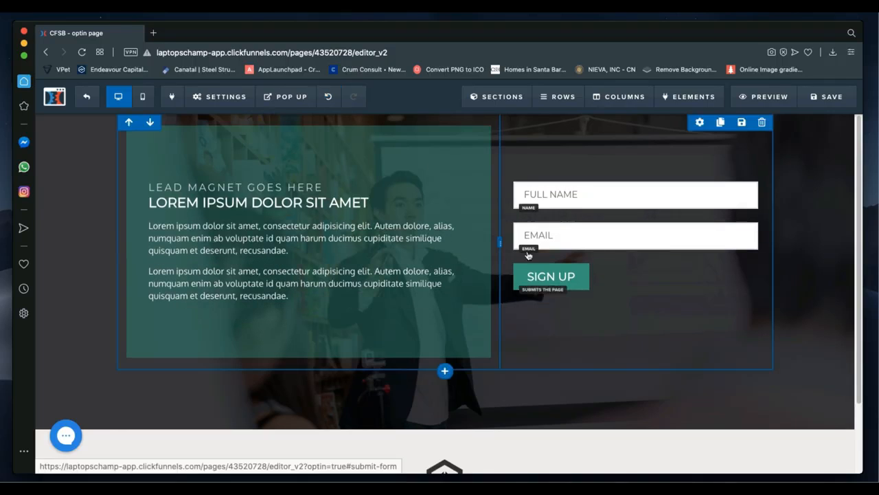
- Delete the SIGN UP button below the email field of the optin form
{"action": "mouse_move", "coordinate": [618, 277]}
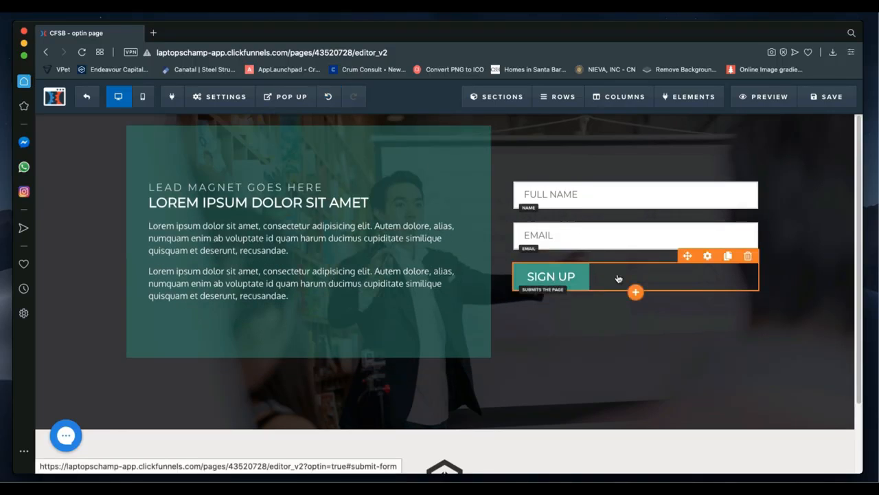
{"action": "left_click", "coordinate": [754, 259]}
{"action": "left_click", "coordinate": [554, 139]}
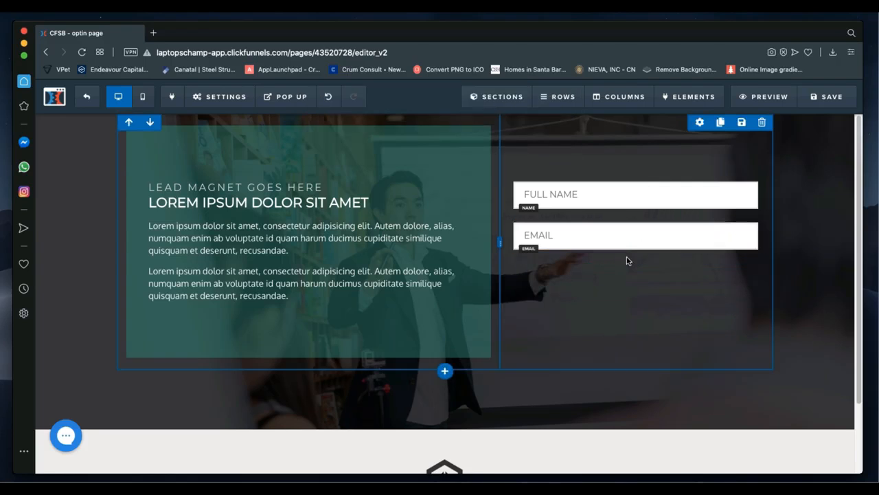
{"action": "mouse_move", "coordinate": [625, 249]}
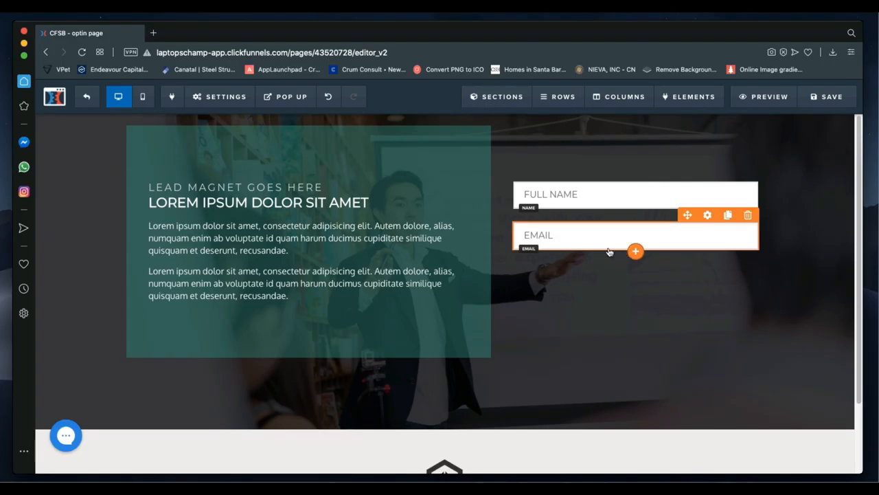
- Undo the SIGN UP button's deletion, and try out undo and redo once more
{"action": "left_click", "coordinate": [331, 96]}
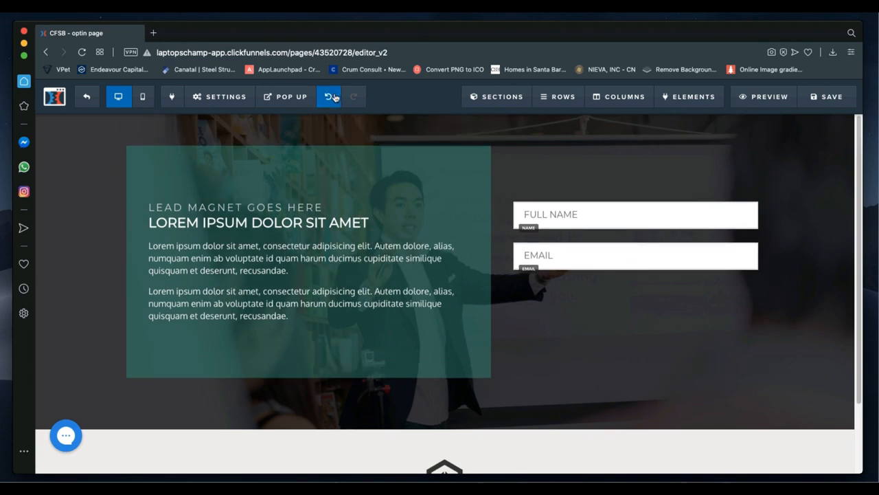
{"action": "left_click", "coordinate": [331, 98]}
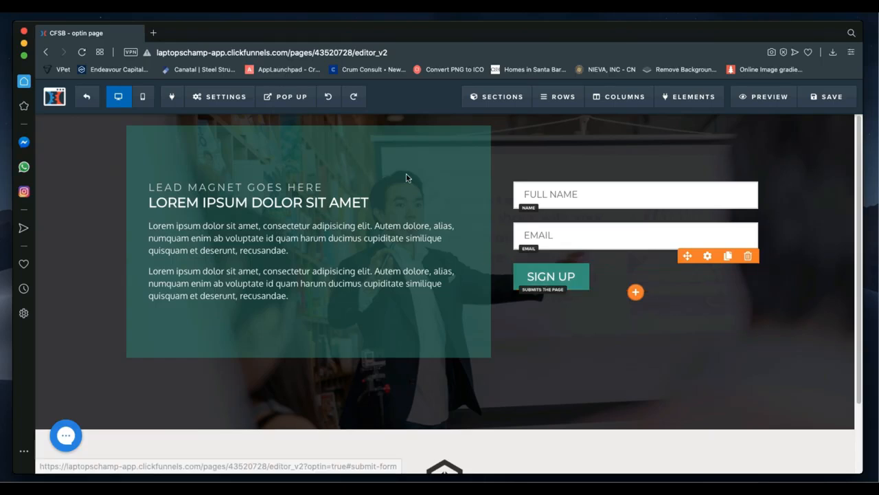
{"action": "left_click", "coordinate": [328, 99]}
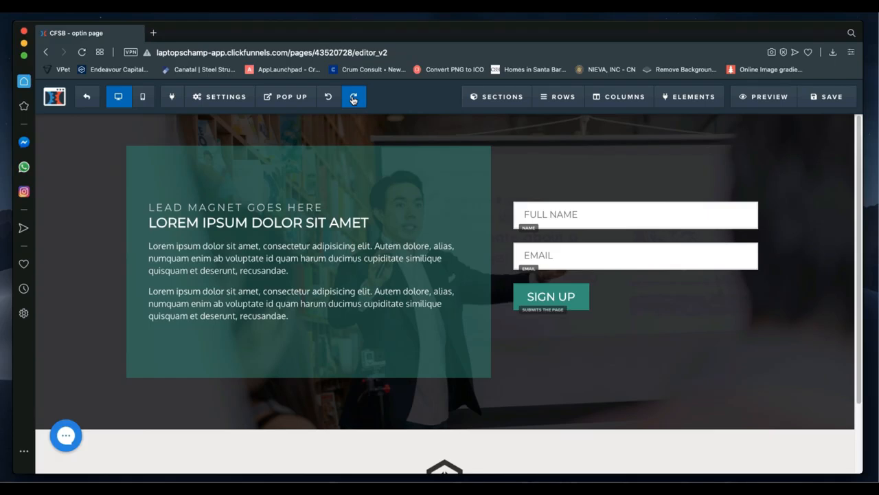
{"action": "left_click", "coordinate": [353, 97]}
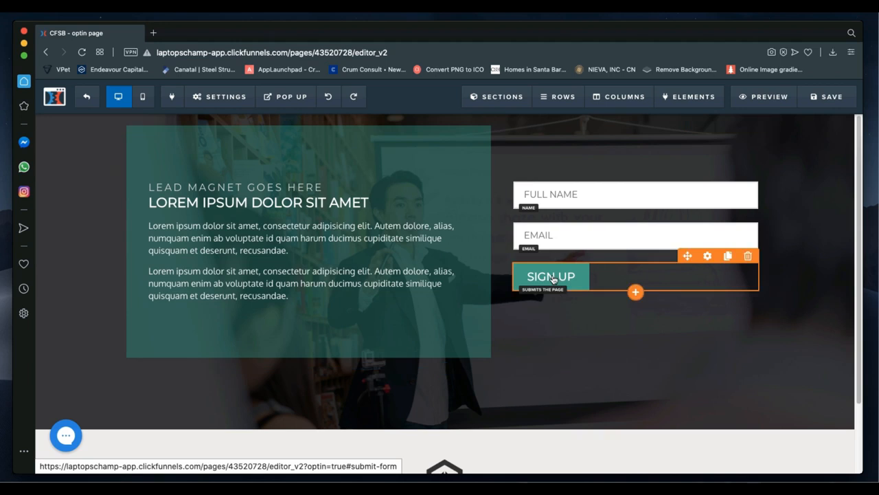
- Redo the SIGN UP button's deletion, undo it, and try out redo and undo again
{"action": "left_click", "coordinate": [352, 100]}
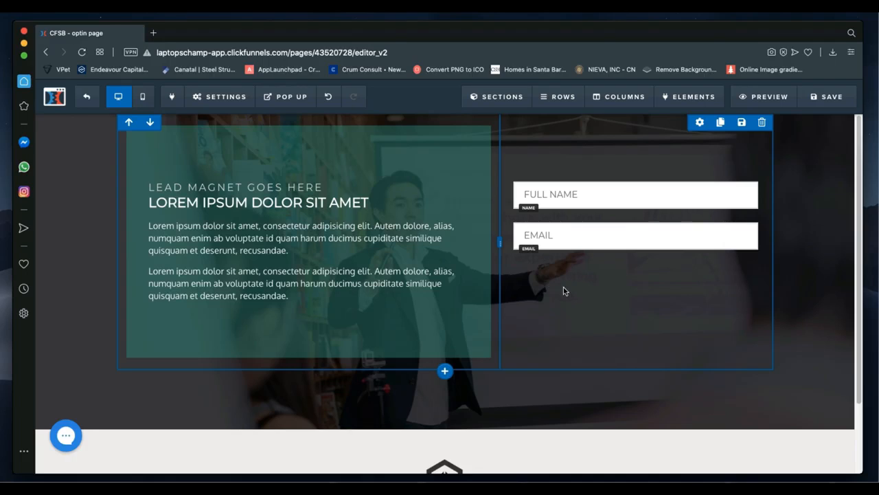
{"action": "left_click", "coordinate": [328, 97]}
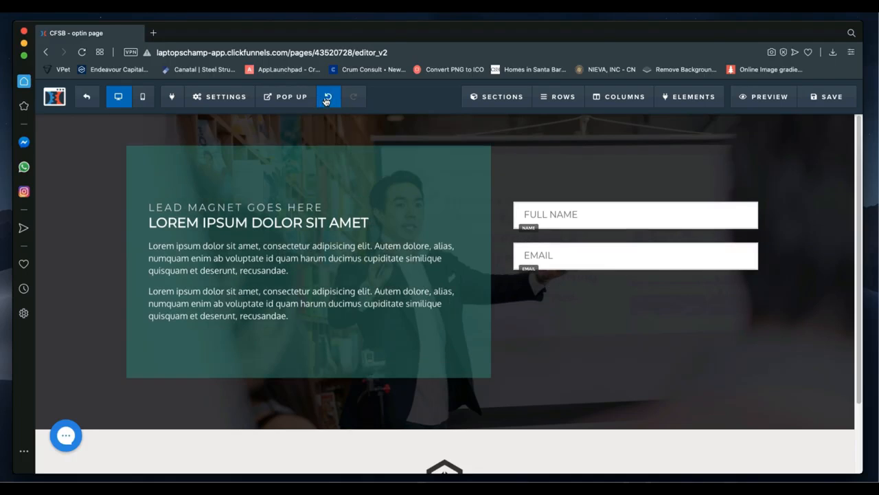
{"action": "left_click", "coordinate": [328, 98]}
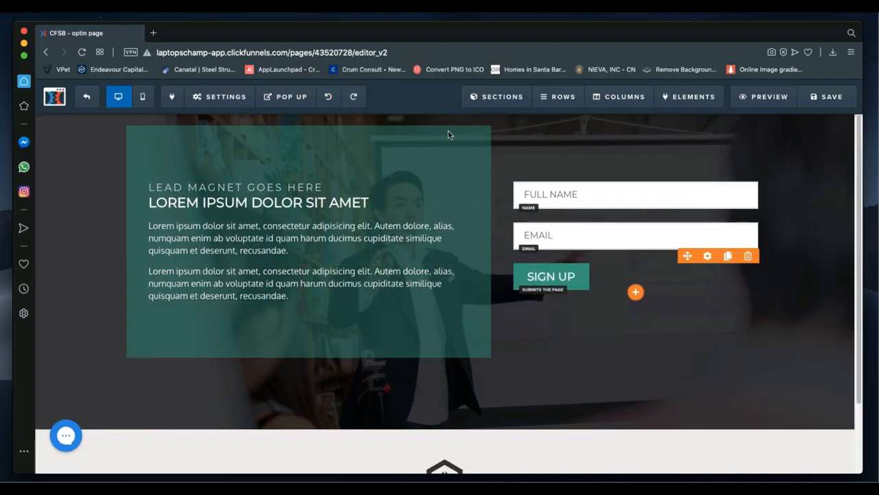
{"action": "left_click", "coordinate": [353, 96]}
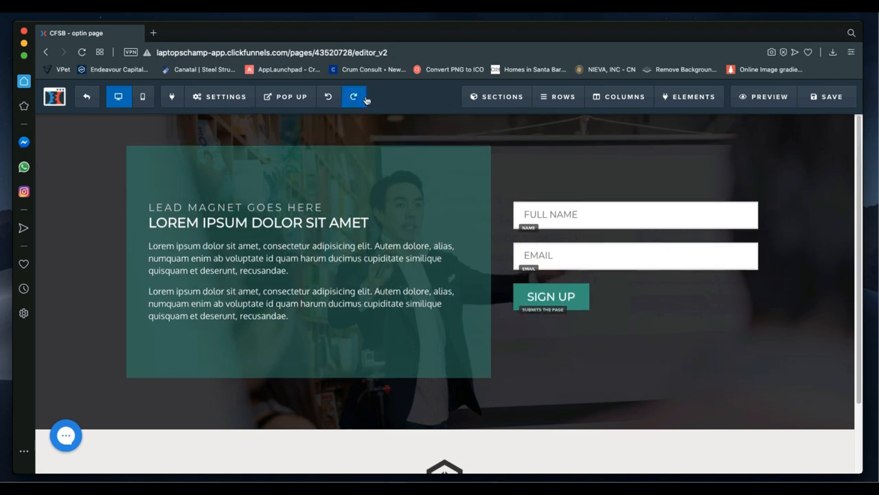
- Open the options for adding a new section, examine the Full Width, Wide, Medium and Small layouts, and close them
{"action": "left_click", "coordinate": [502, 98]}
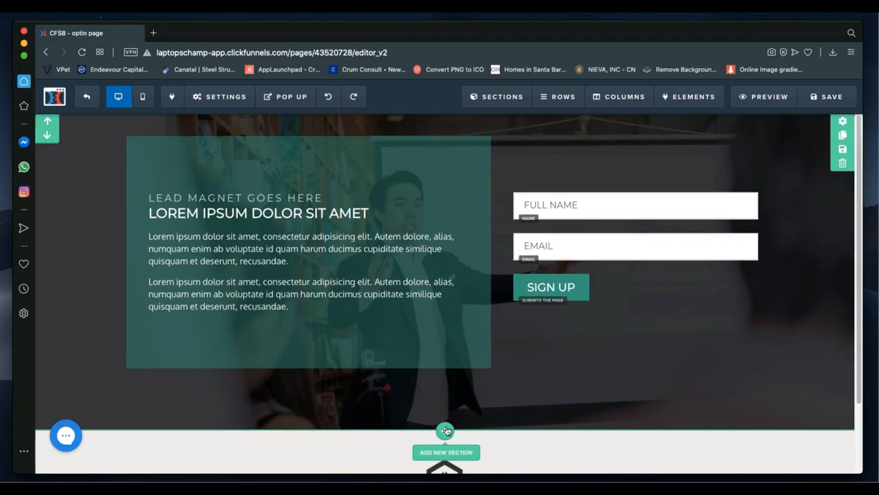
{"action": "left_click", "coordinate": [446, 431]}
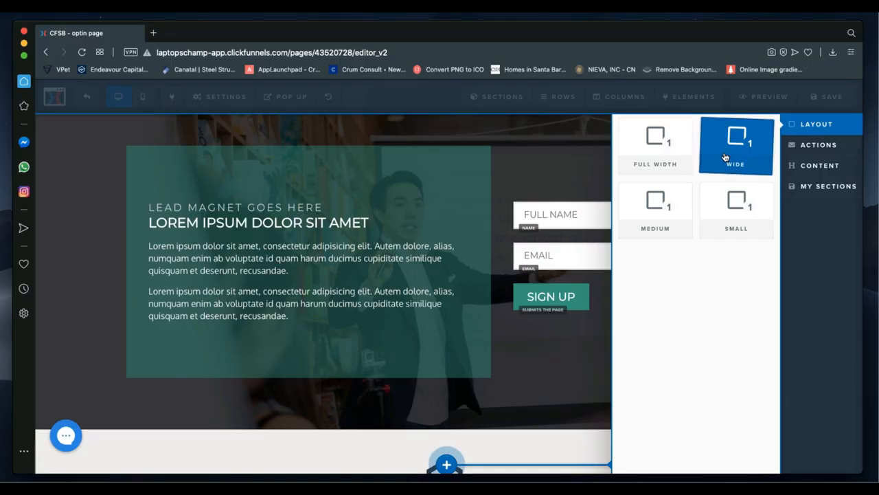
{"action": "left_click", "coordinate": [657, 225]}
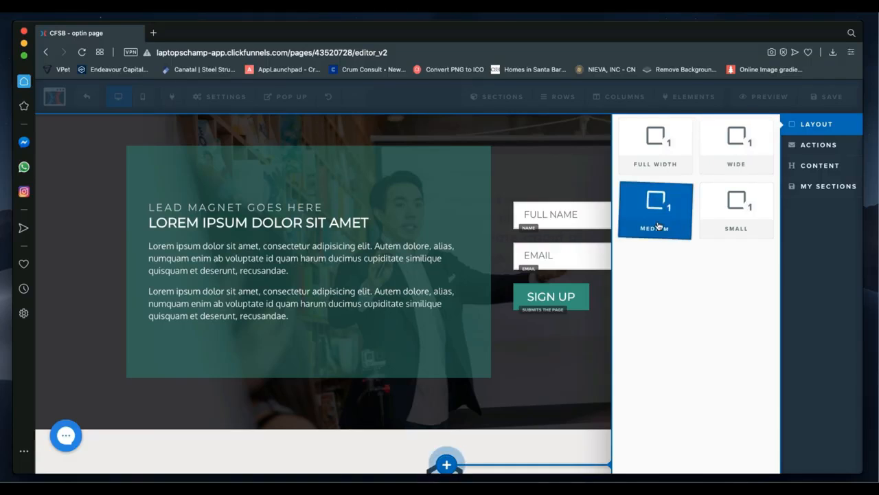
{"action": "left_click", "coordinate": [734, 229]}
{"action": "left_click", "coordinate": [656, 234]}
{"action": "left_click", "coordinate": [666, 167]}
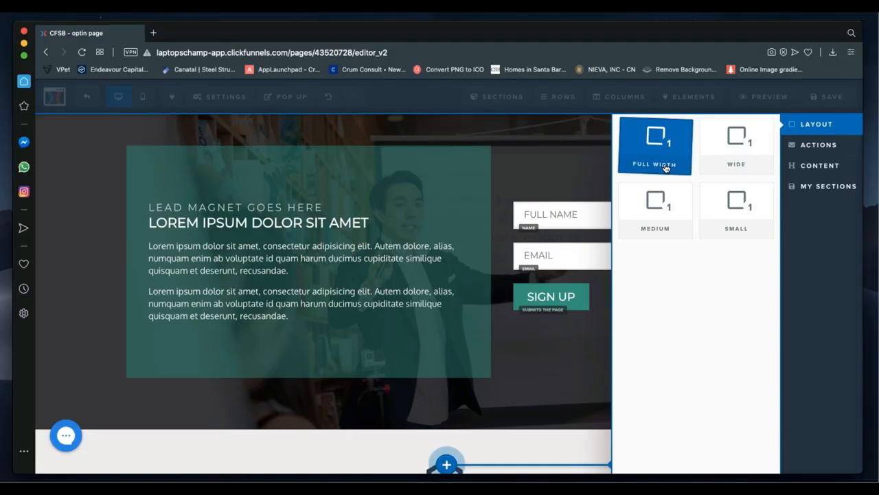
{"action": "left_click", "coordinate": [569, 167]}
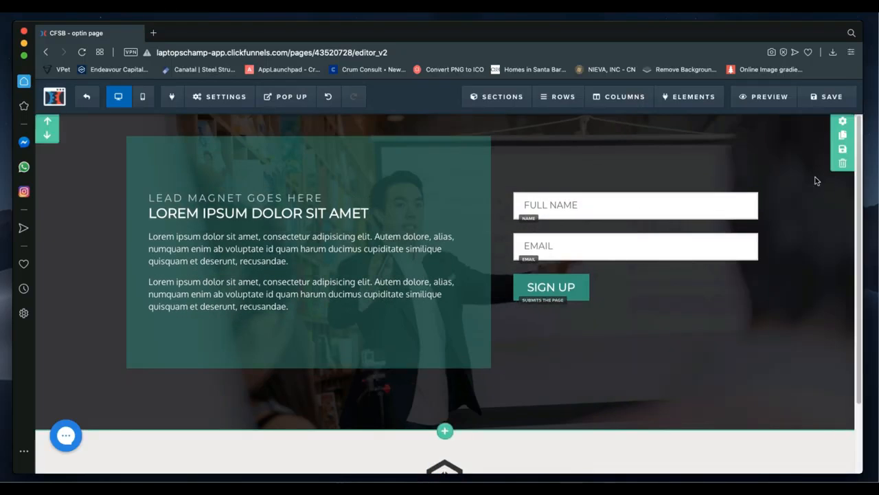
- Look over the page's sections, examine the Manage Sections list, and close it
{"action": "scroll", "coordinate": [815, 180], "scroll_direction": "down", "scroll_amount": 3}
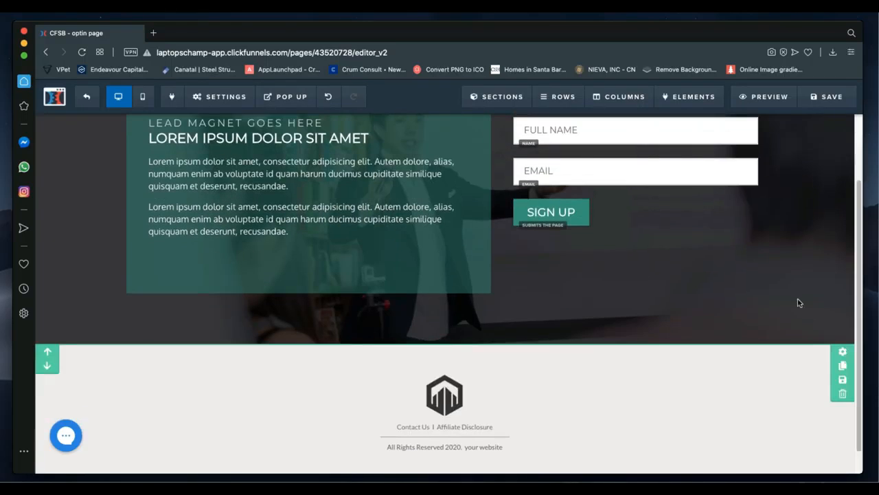
{"action": "scroll", "coordinate": [797, 300], "scroll_direction": "up", "scroll_amount": 3}
{"action": "scroll", "coordinate": [783, 239], "scroll_direction": "down", "scroll_amount": 3}
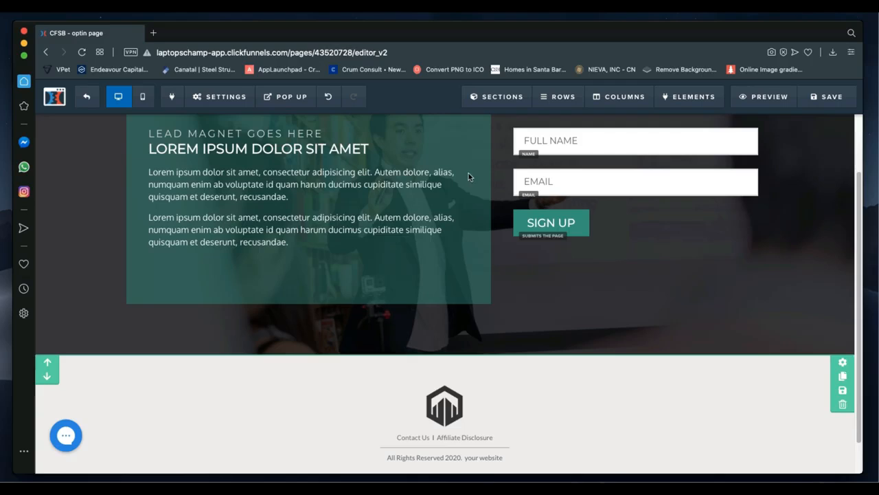
{"action": "mouse_move", "coordinate": [497, 101]}
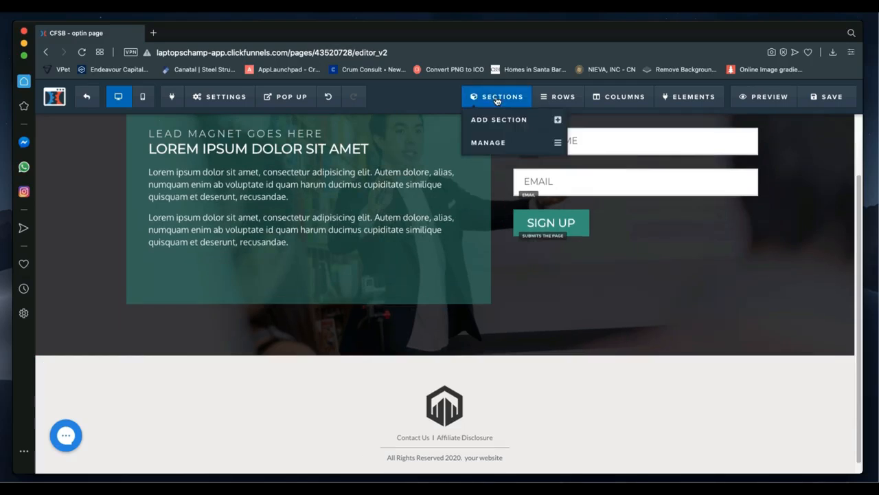
{"action": "left_click", "coordinate": [503, 143]}
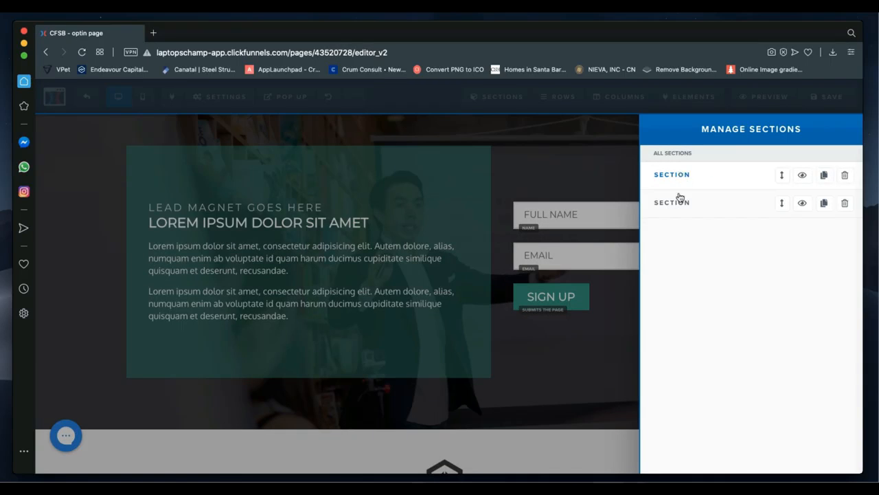
{"action": "mouse_move", "coordinate": [698, 206]}
{"action": "left_click", "coordinate": [567, 191]}
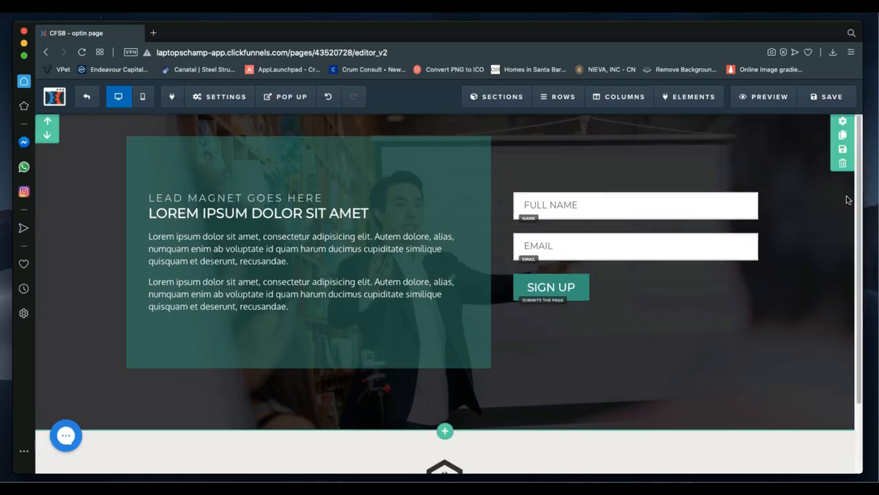
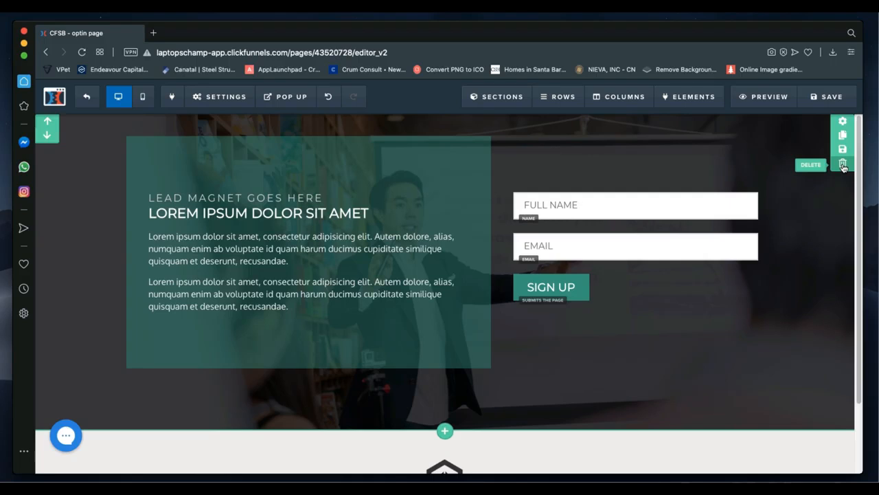
- Delete the section containing the optin form and undo the deletion
{"action": "left_click", "coordinate": [843, 165]}
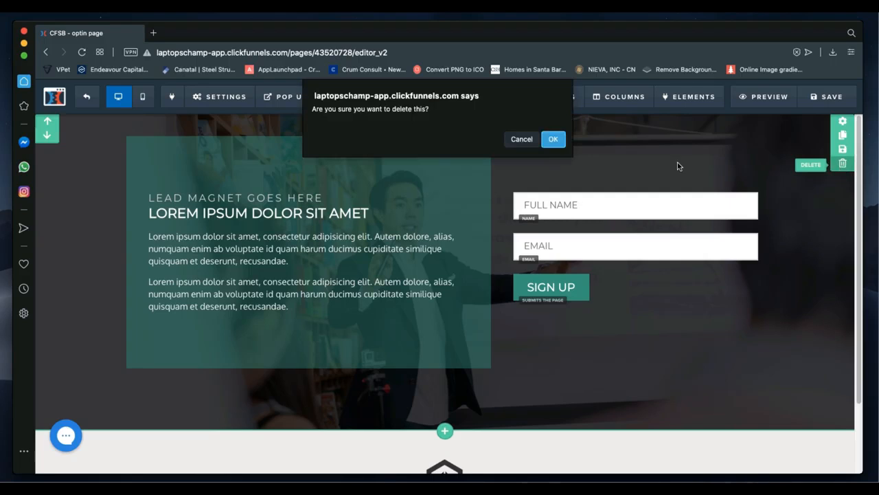
{"action": "left_click", "coordinate": [555, 140]}
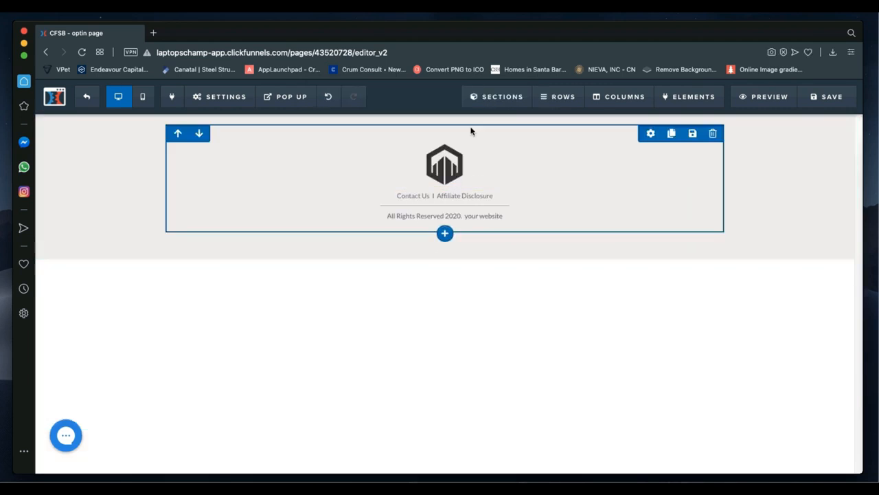
{"action": "left_click", "coordinate": [328, 100]}
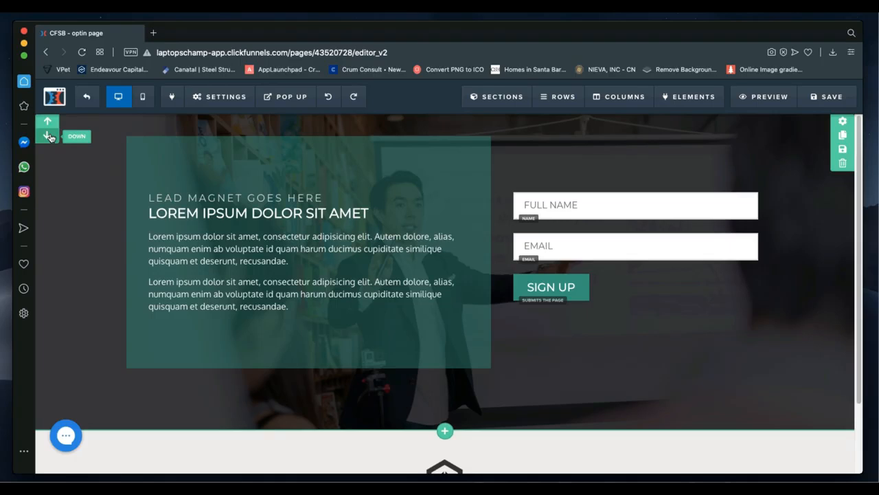
- Move the optin form section down below the footer section, and undo the move
{"action": "scroll", "coordinate": [49, 136], "scroll_direction": "down", "scroll_amount": 3}
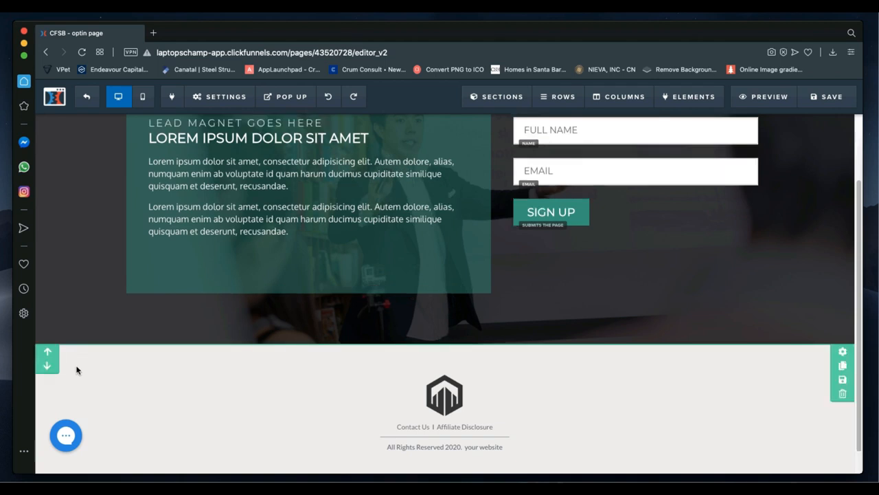
{"action": "scroll", "coordinate": [87, 296], "scroll_direction": "up", "scroll_amount": 3}
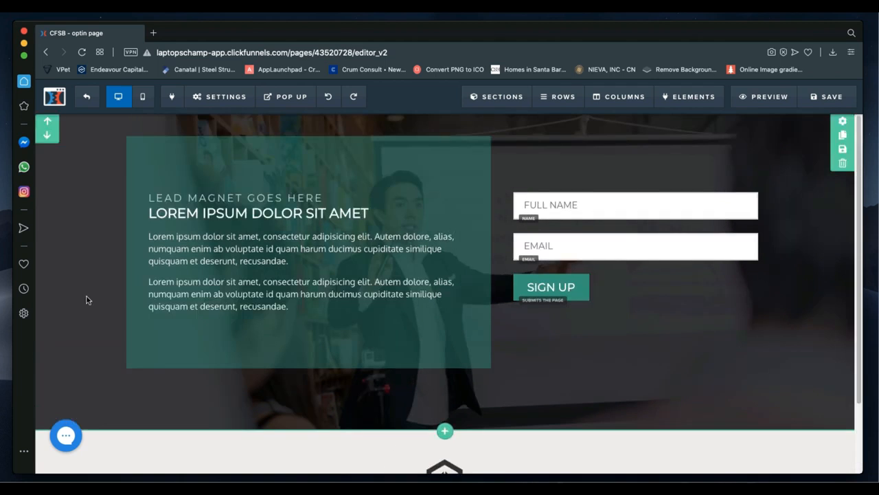
{"action": "left_click", "coordinate": [47, 135]}
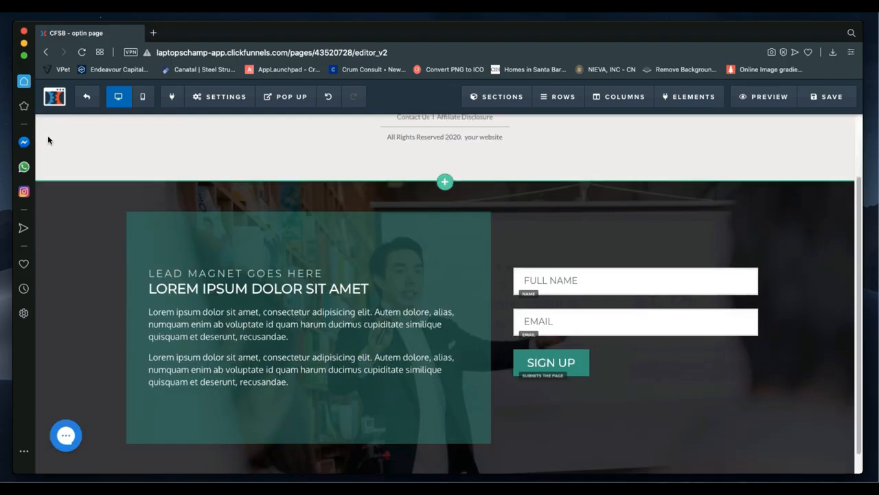
{"action": "scroll", "coordinate": [161, 219], "scroll_direction": "up", "scroll_amount": 3}
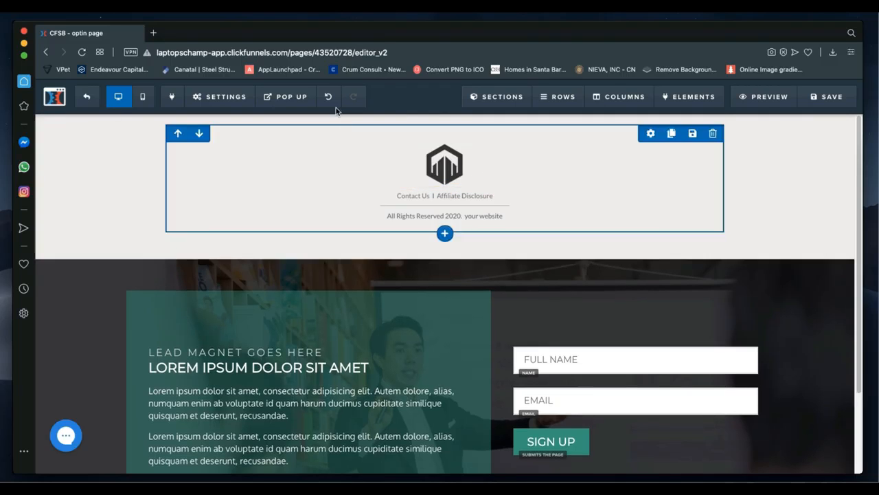
{"action": "left_click", "coordinate": [330, 98]}
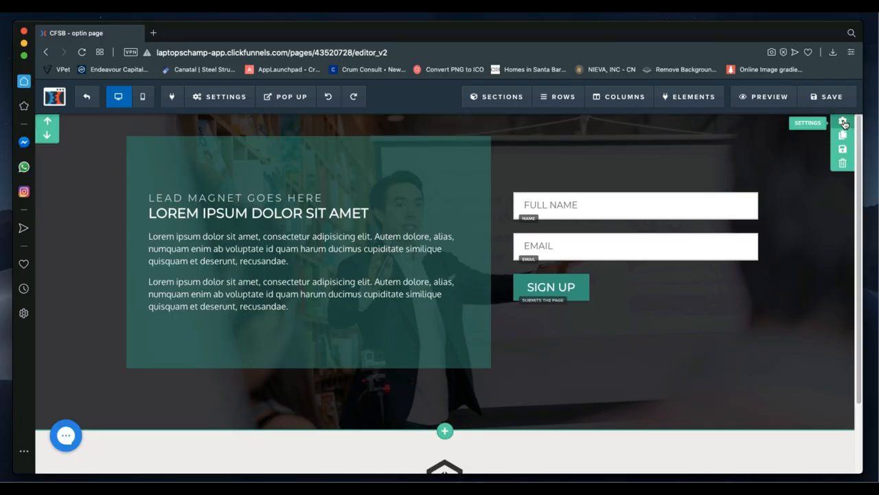
- Open the optin section's settings, examine its advanced style options, and return to the basic settings
{"action": "left_click", "coordinate": [844, 122]}
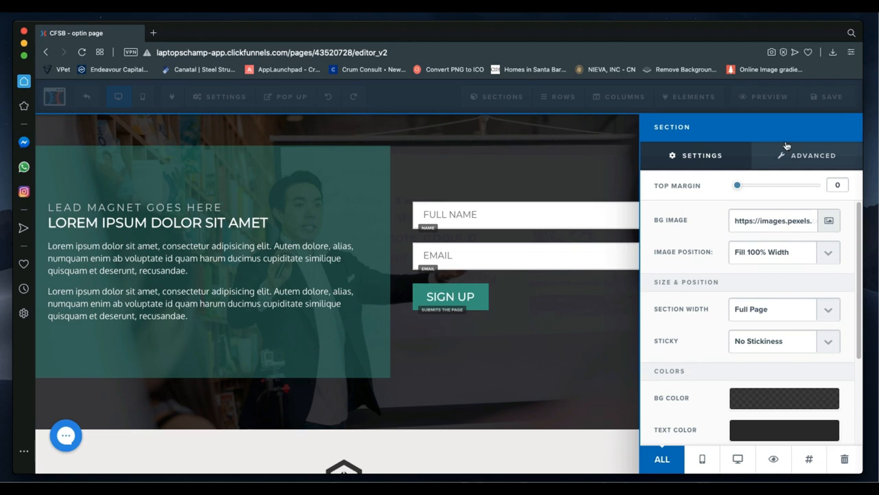
{"action": "left_click_drag", "start_coordinate": [697, 128], "coordinate": [658, 129]}
{"action": "left_click", "coordinate": [825, 156]}
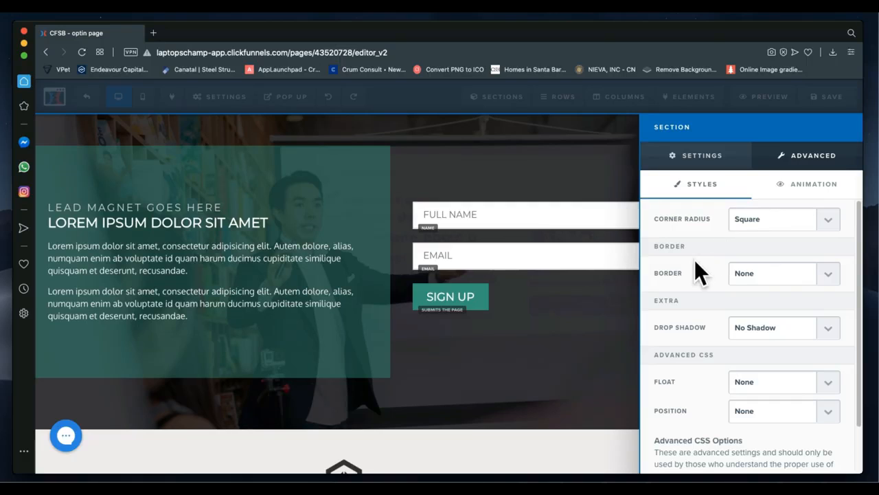
{"action": "left_click", "coordinate": [709, 157]}
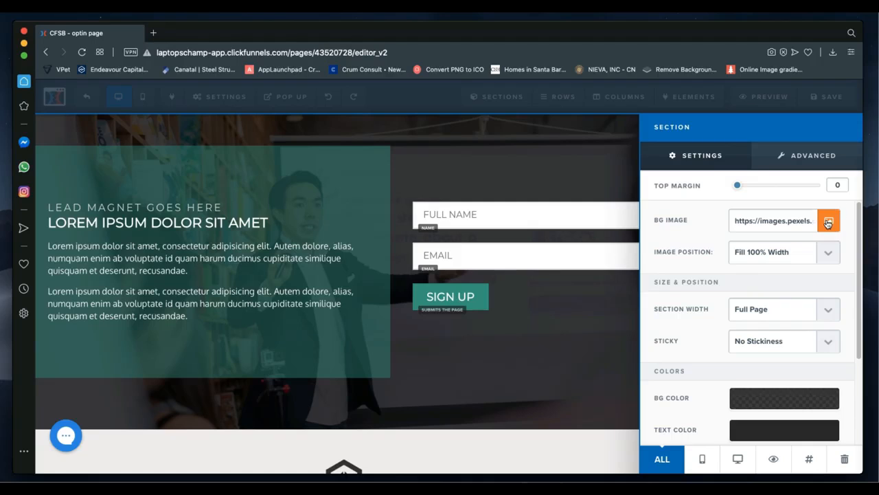
- Open the image library for the section's background, select the picture of the house with a pool, clear the selection and cancel
{"action": "left_click", "coordinate": [828, 223]}
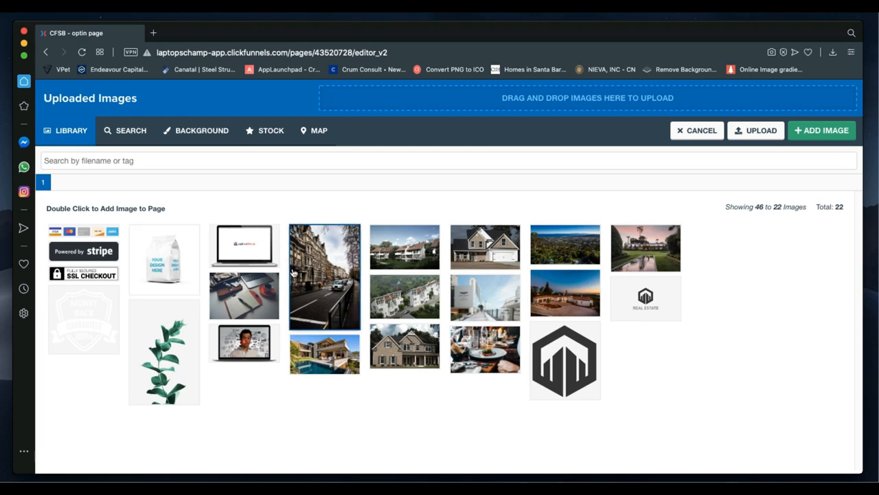
{"action": "left_click", "coordinate": [316, 354]}
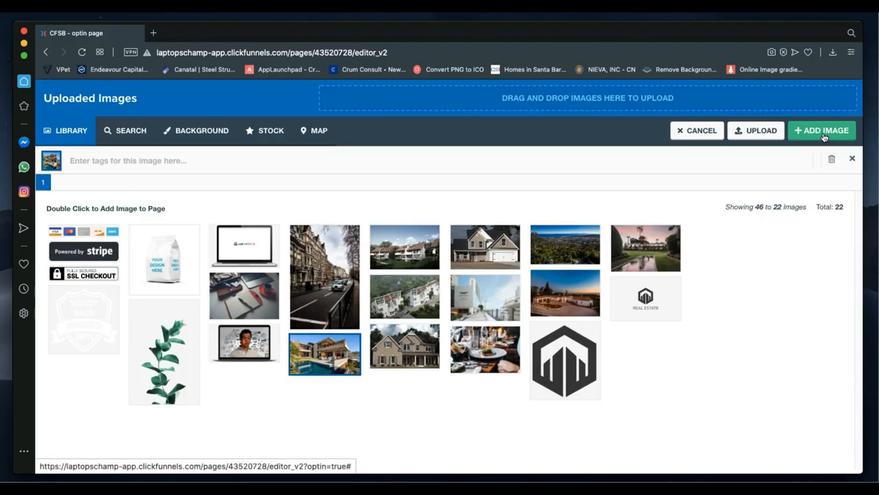
{"action": "left_click", "coordinate": [851, 161]}
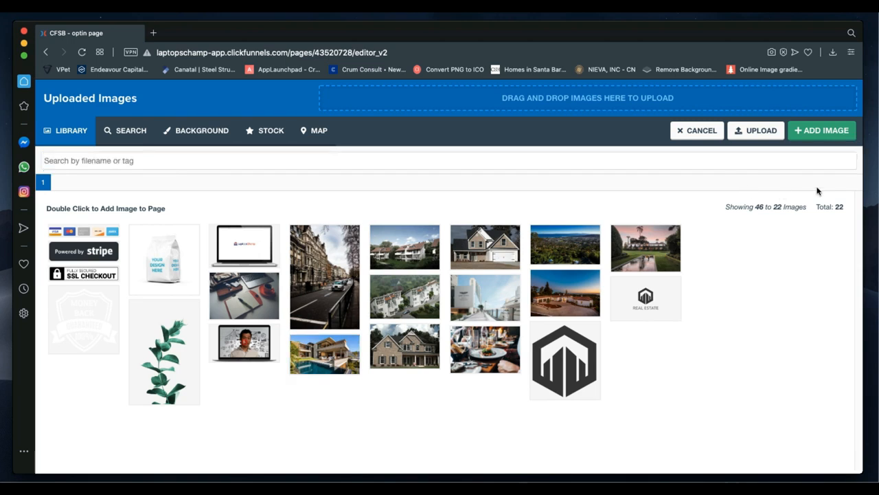
{"action": "left_click", "coordinate": [702, 130]}
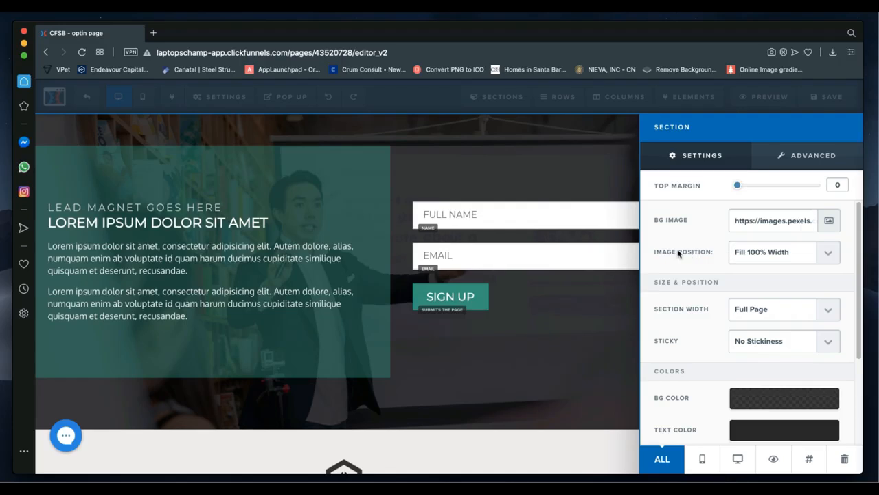
- Set the background image position to Full Center (Parallax), switch it back to Fill 100% Width, and examine the other position options
{"action": "left_click", "coordinate": [836, 254]}
{"action": "left_click", "coordinate": [810, 242]}
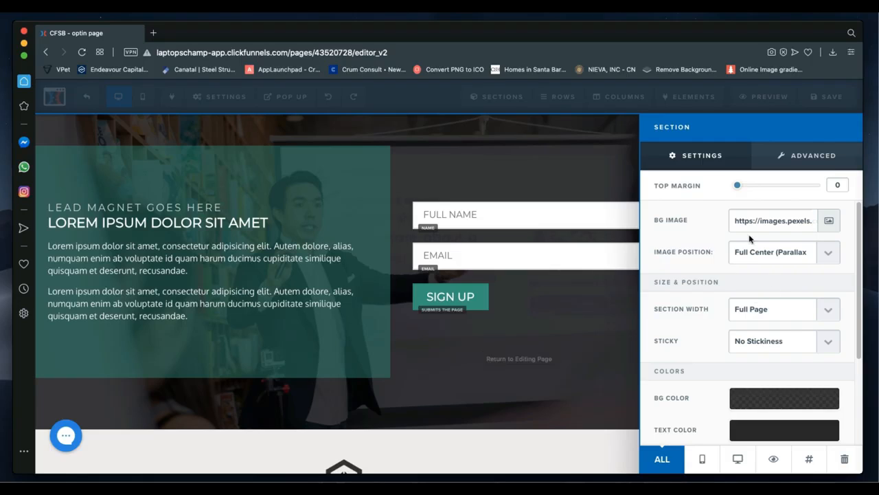
{"action": "left_click", "coordinate": [758, 256]}
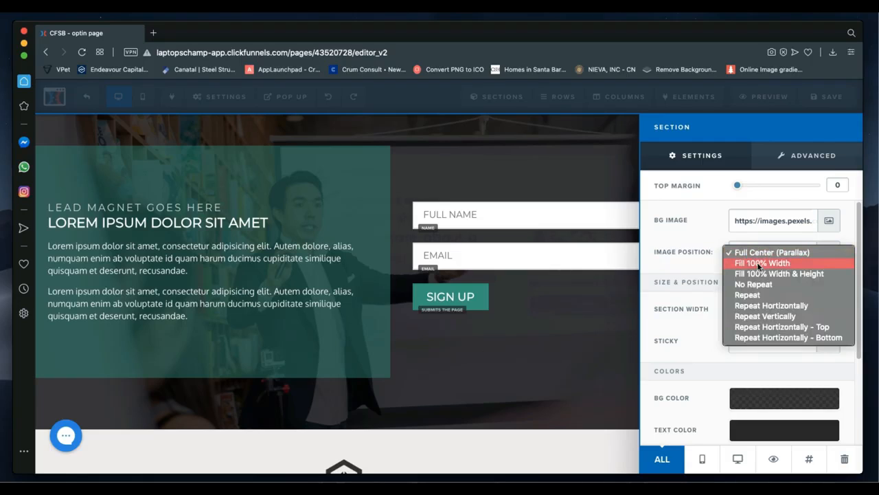
{"action": "left_click", "coordinate": [758, 263]}
{"action": "left_click", "coordinate": [764, 260]}
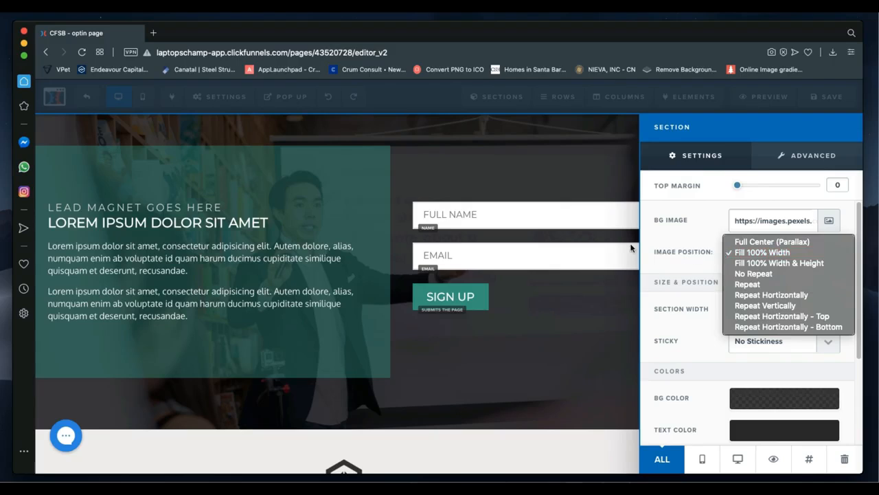
{"action": "left_click", "coordinate": [679, 265]}
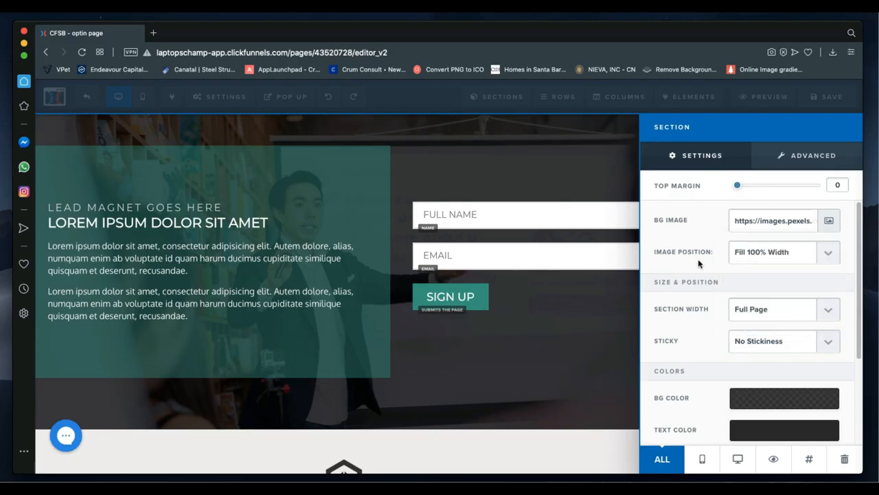
- Try the section widths Wide, Medium, Small and Extra Small on the optin section, and return it to Full Page
{"action": "left_click", "coordinate": [756, 316]}
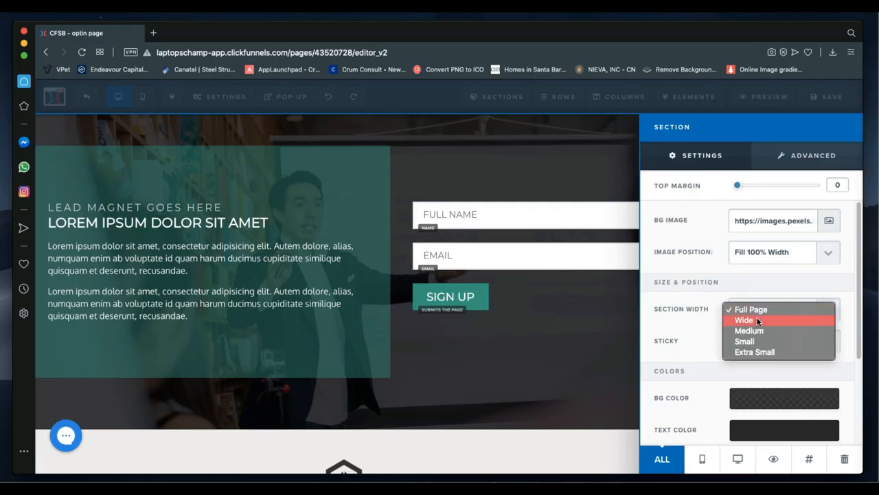
{"action": "left_click", "coordinate": [758, 320]}
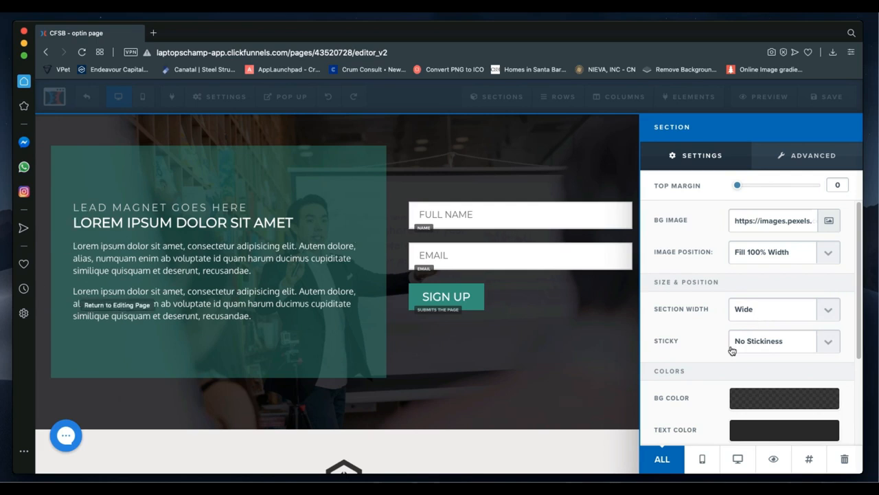
{"action": "left_click", "coordinate": [758, 313]}
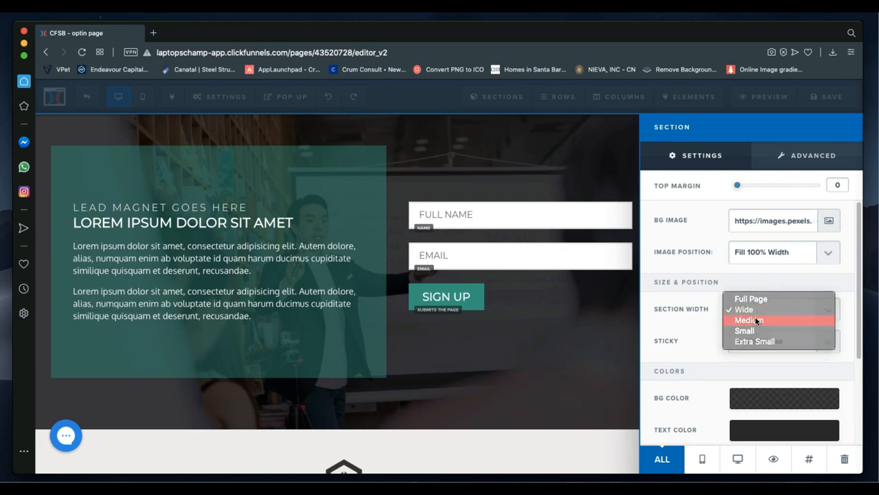
{"action": "left_click", "coordinate": [755, 320]}
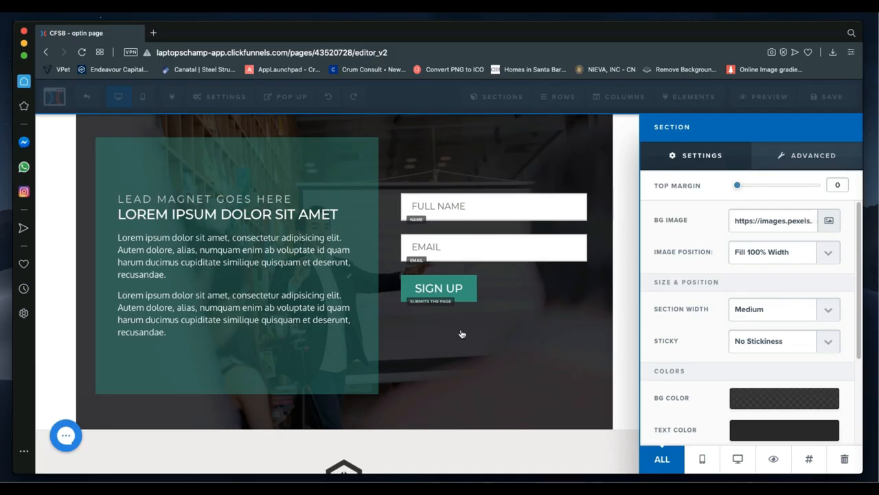
{"action": "left_click", "coordinate": [768, 313]}
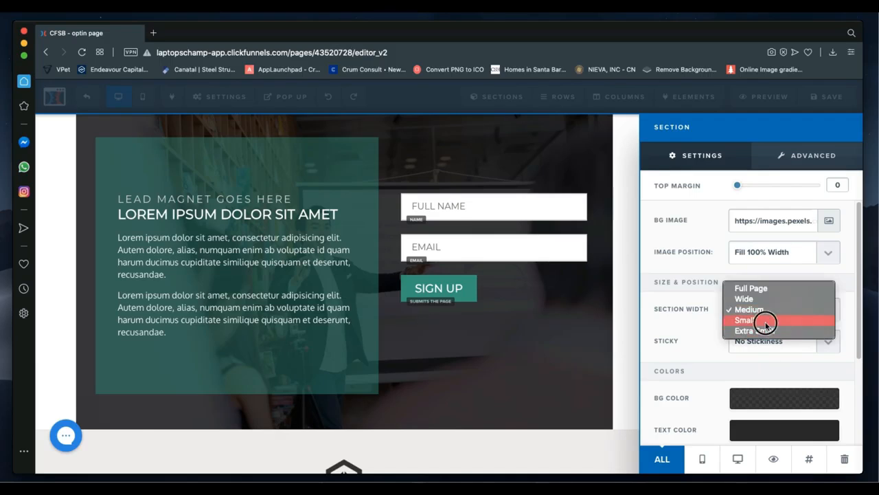
{"action": "left_click", "coordinate": [764, 319]}
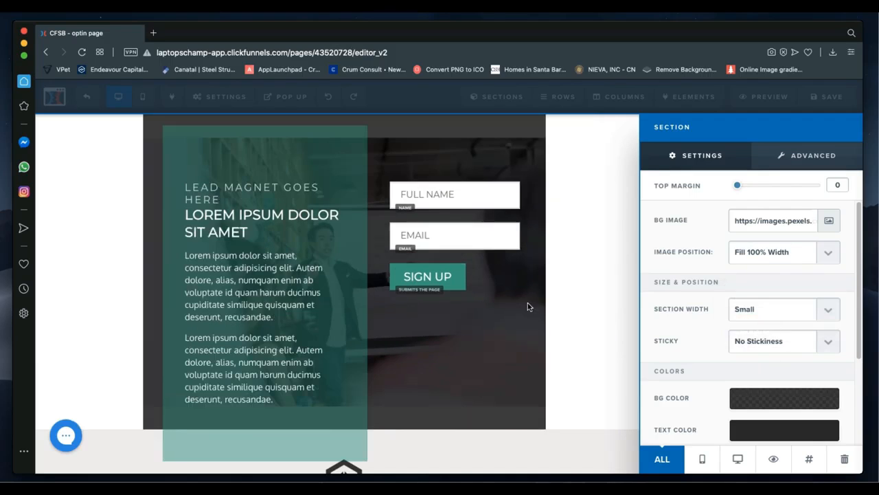
{"action": "left_click", "coordinate": [767, 313]}
{"action": "left_click", "coordinate": [763, 320]}
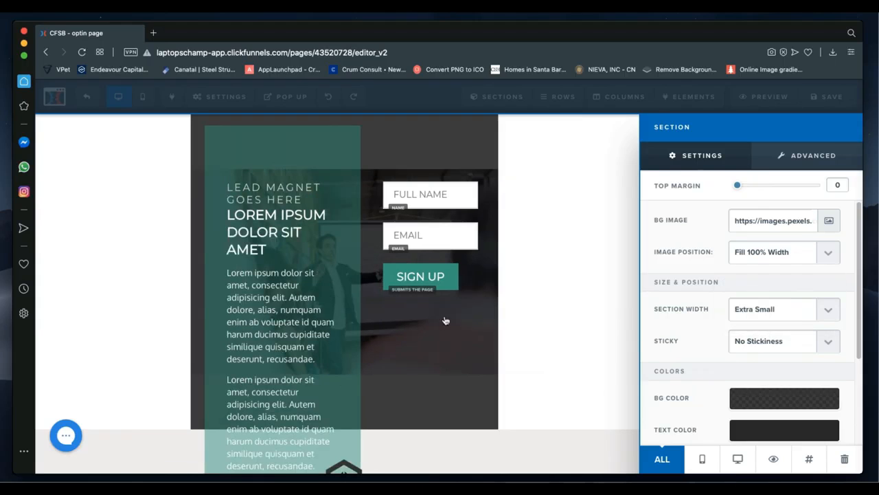
{"action": "left_click", "coordinate": [768, 312]}
{"action": "left_click", "coordinate": [752, 267]}
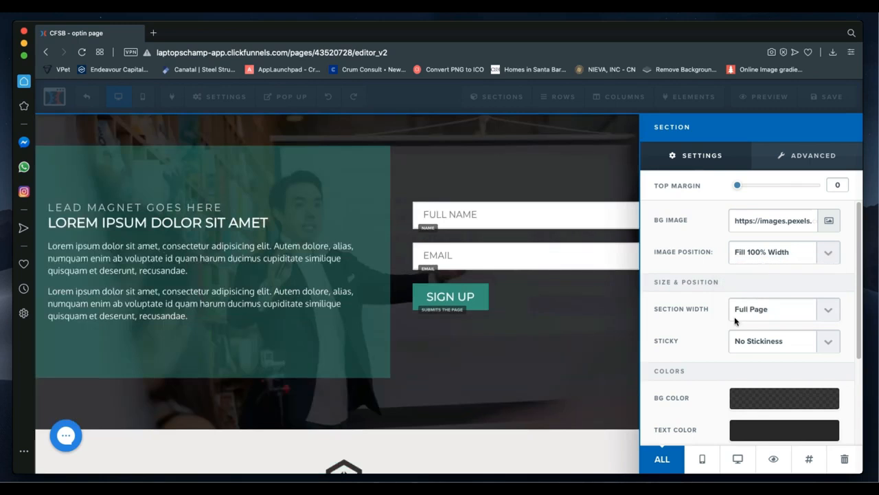
- Examine the optin section's sticky options without changing the No Stickiness setting
{"action": "left_click", "coordinate": [756, 341]}
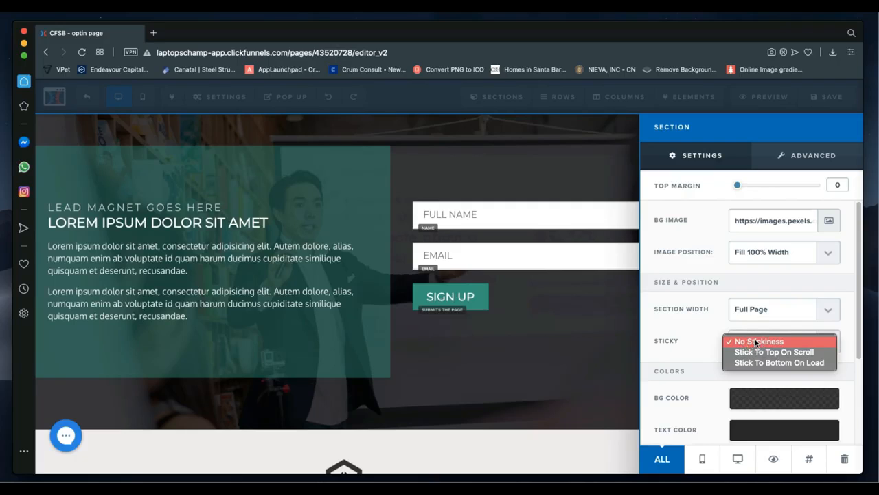
{"action": "left_click", "coordinate": [707, 332]}
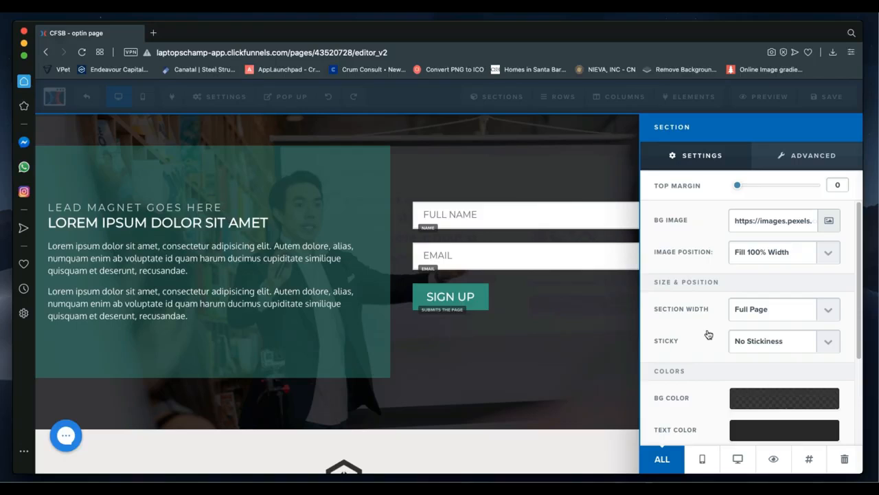
{"action": "left_click", "coordinate": [763, 338]}
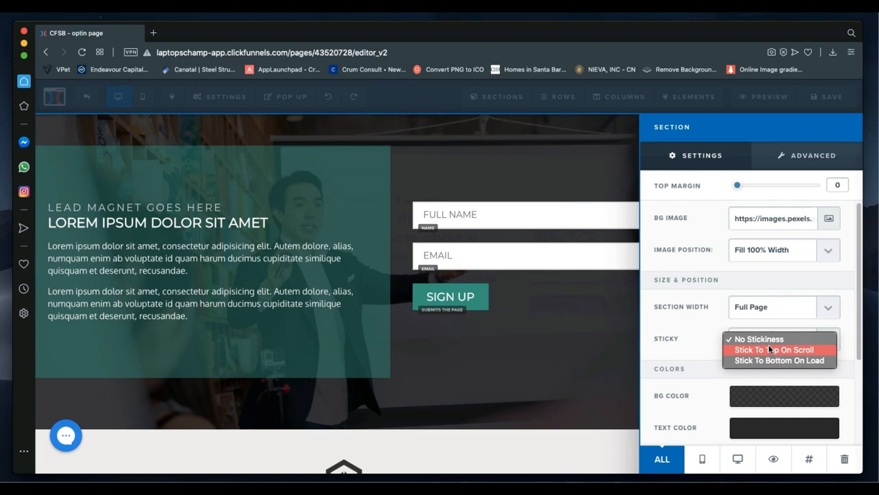
{"action": "left_click", "coordinate": [664, 356]}
- Try the section's background color overlay at full opacity, full transparency and an opacity of 0.55
{"action": "scroll", "coordinate": [679, 360], "scroll_direction": "down", "scroll_amount": 1}
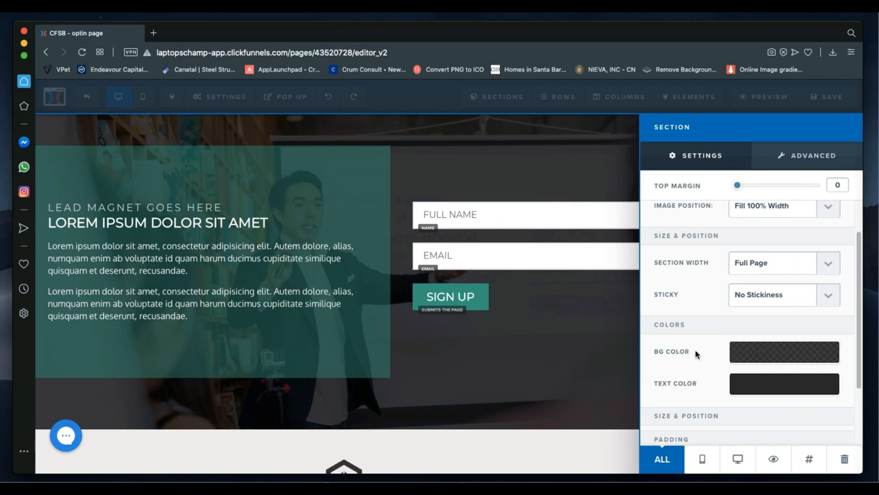
{"action": "left_click", "coordinate": [776, 353]}
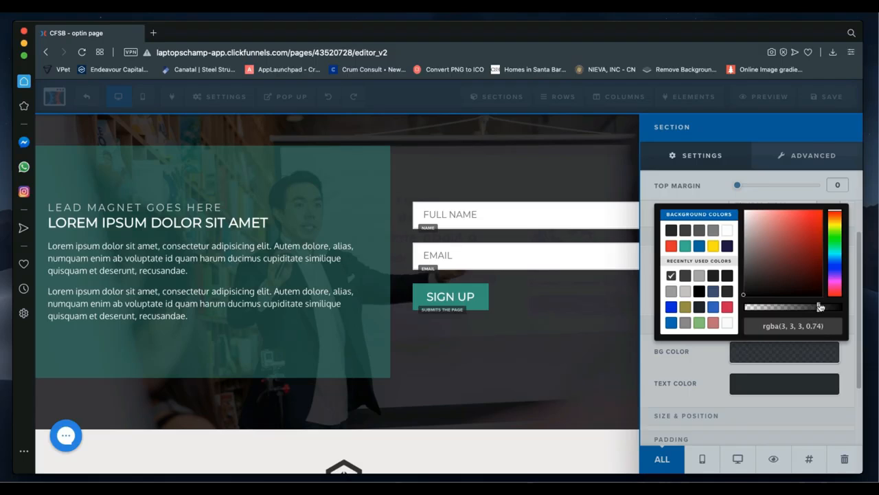
{"action": "left_click_drag", "start_coordinate": [819, 311], "coordinate": [845, 309]}
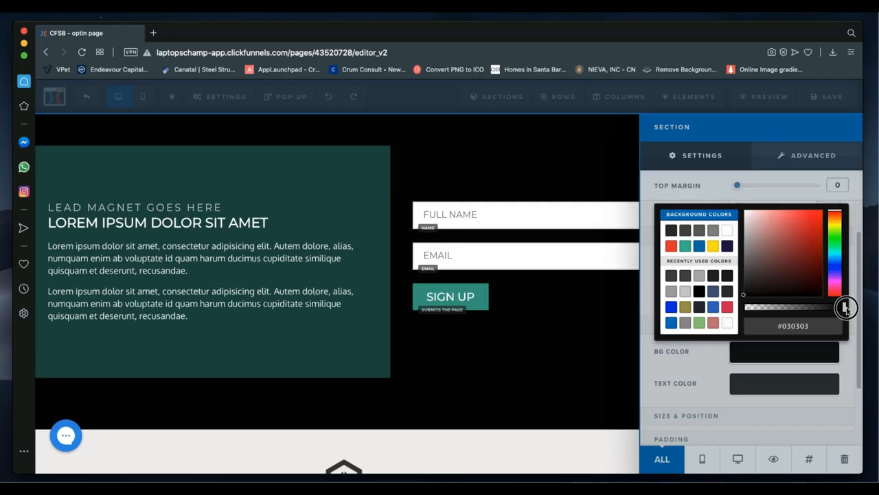
{"action": "left_click_drag", "start_coordinate": [846, 309], "coordinate": [739, 321]}
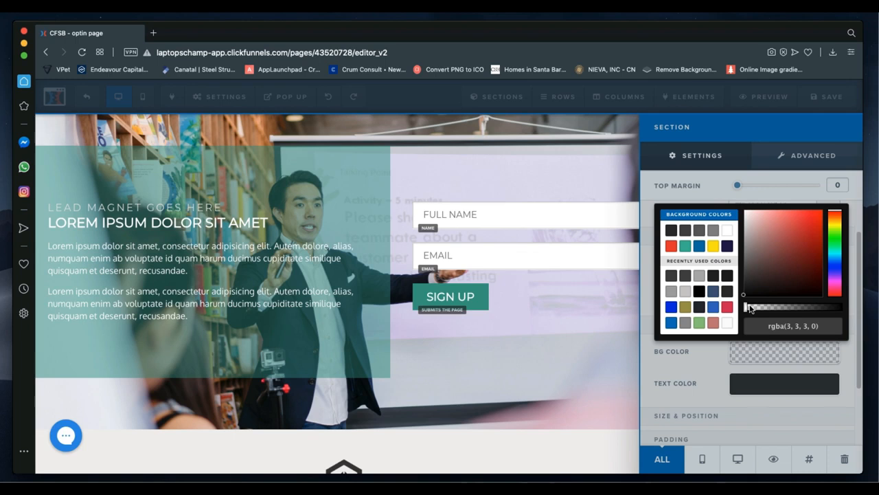
{"action": "left_click_drag", "start_coordinate": [748, 307], "coordinate": [800, 307]}
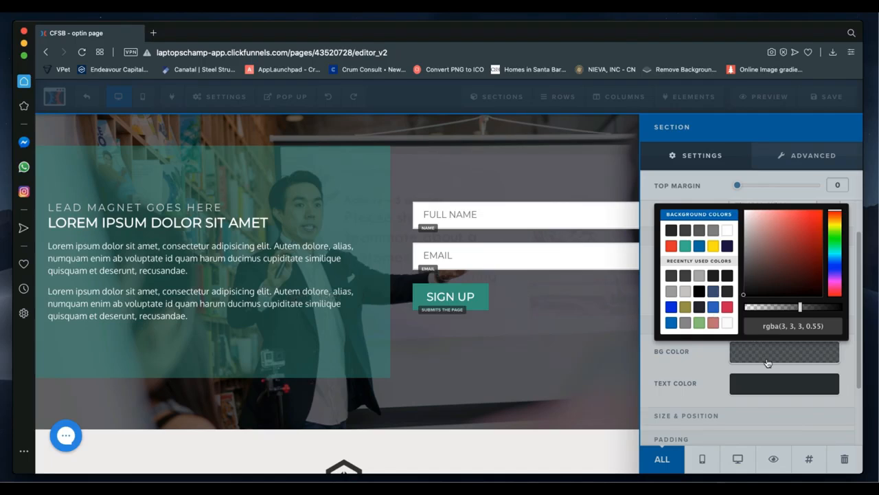
- Try red, teal, blue, white and crimson swatches as the section's background color, and adjust the color to pink #bf8e9c and green #96bf8e
{"action": "left_click", "coordinate": [671, 246]}
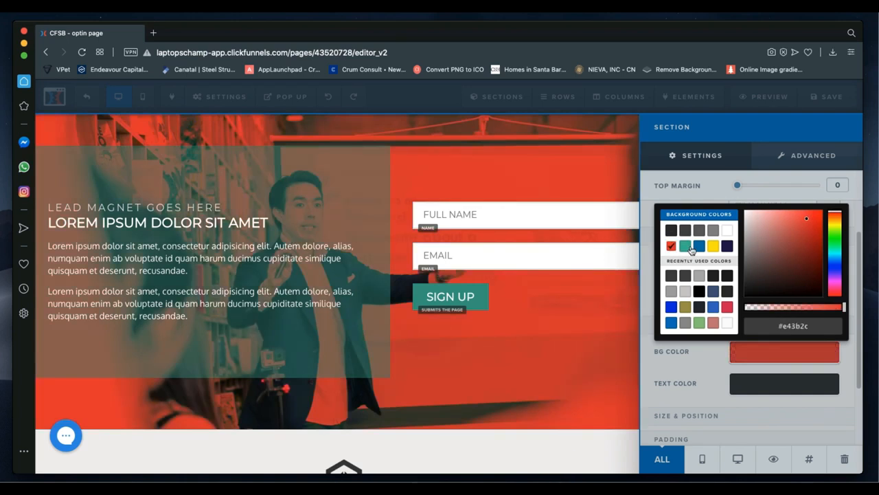
{"action": "left_click", "coordinate": [685, 247]}
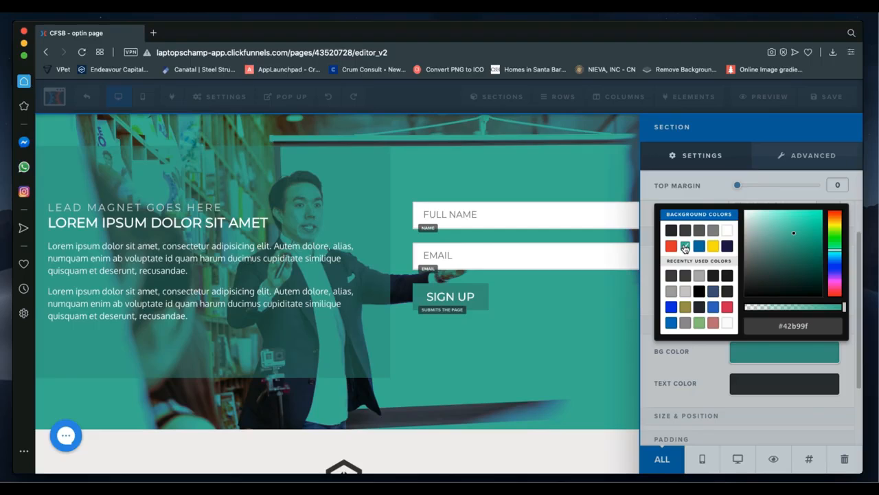
{"action": "left_click", "coordinate": [673, 308]}
{"action": "left_click", "coordinate": [730, 233]}
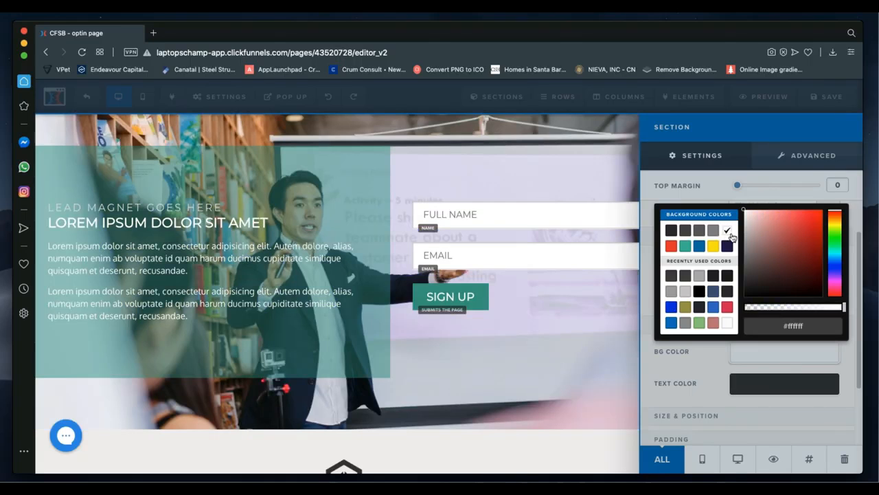
{"action": "left_click", "coordinate": [727, 307]}
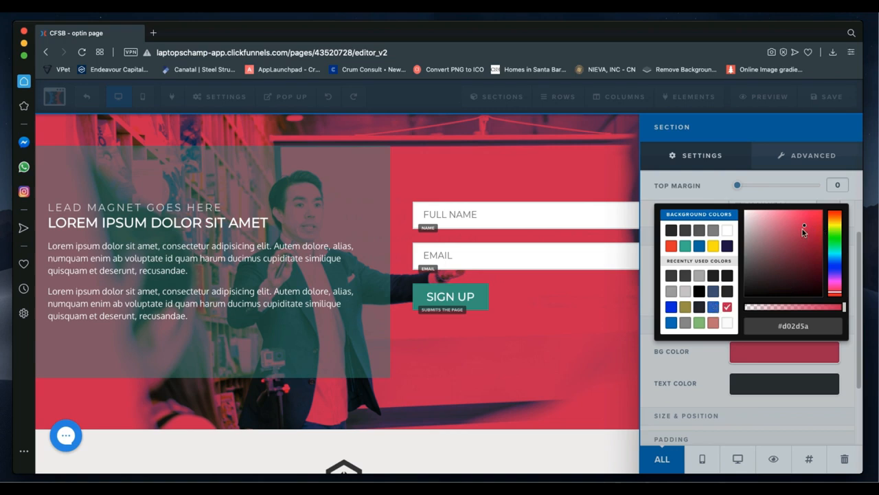
{"action": "left_click_drag", "start_coordinate": [799, 228], "coordinate": [764, 234]}
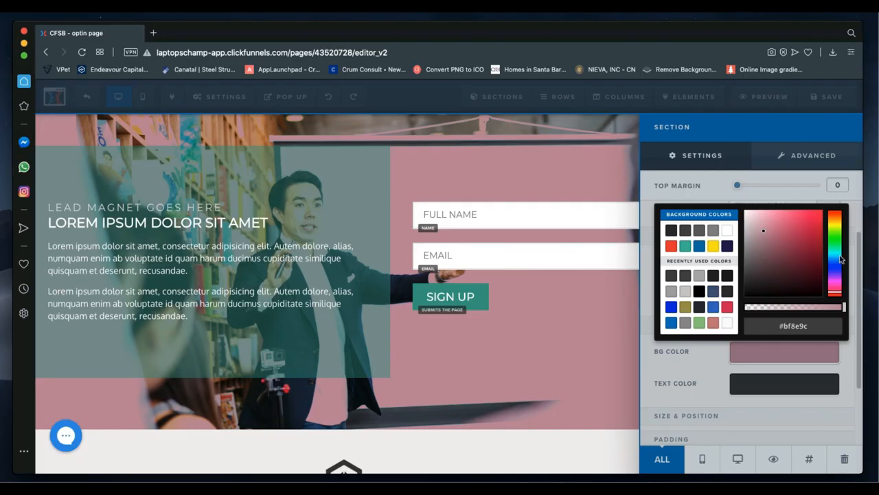
{"action": "left_click_drag", "start_coordinate": [833, 294], "coordinate": [833, 235]}
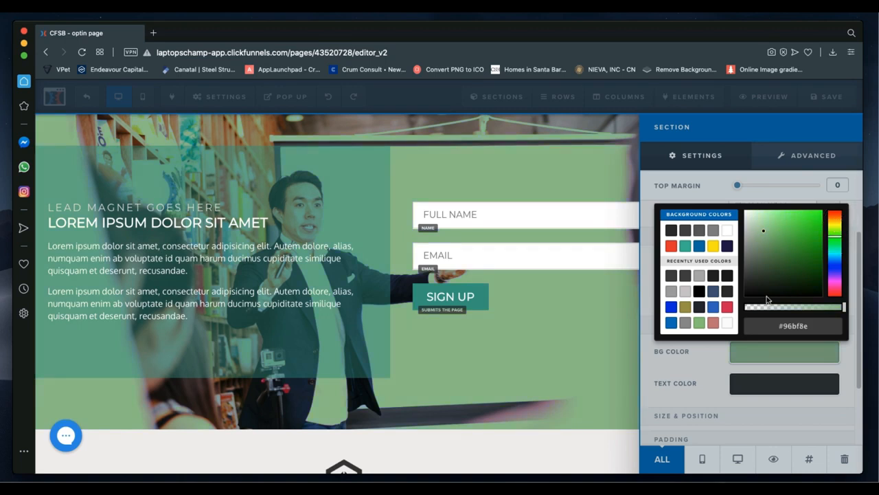
- Set the section's background color to black with an opacity of 0.5, and close the color picker
{"action": "left_click", "coordinate": [750, 292]}
{"action": "left_click_drag", "start_coordinate": [750, 292], "coordinate": [727, 303]}
{"action": "left_click", "coordinate": [800, 307]}
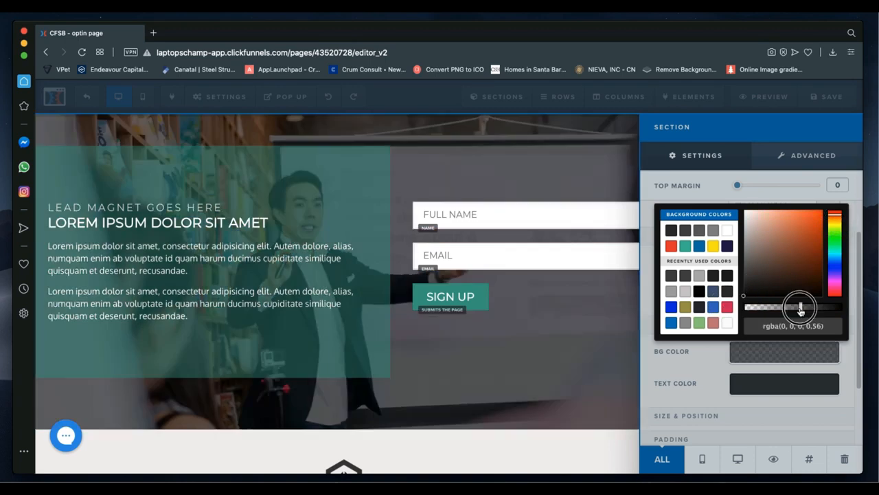
{"action": "left_click_drag", "start_coordinate": [799, 307], "coordinate": [792, 308]}
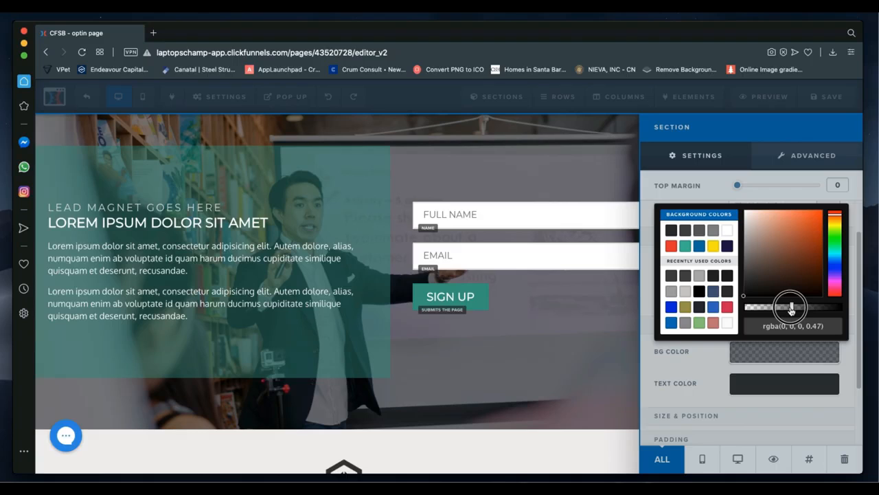
{"action": "left_click_drag", "start_coordinate": [791, 308], "coordinate": [795, 307]}
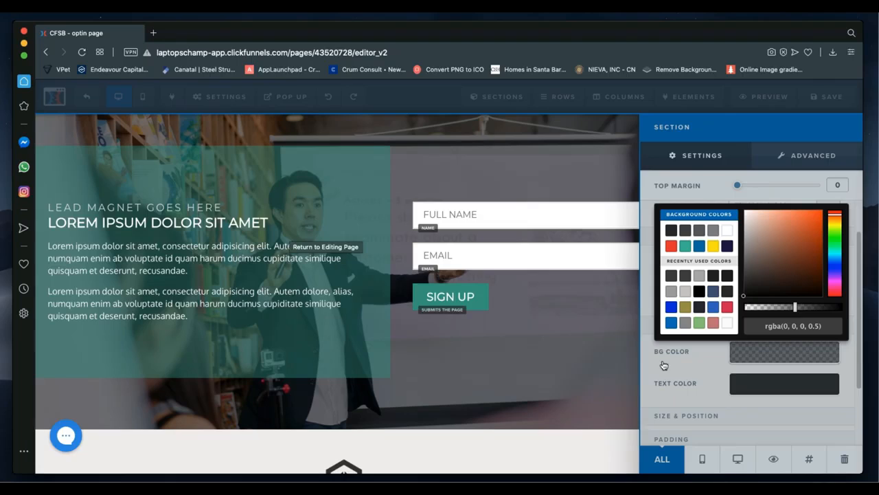
{"action": "left_click", "coordinate": [713, 387]}
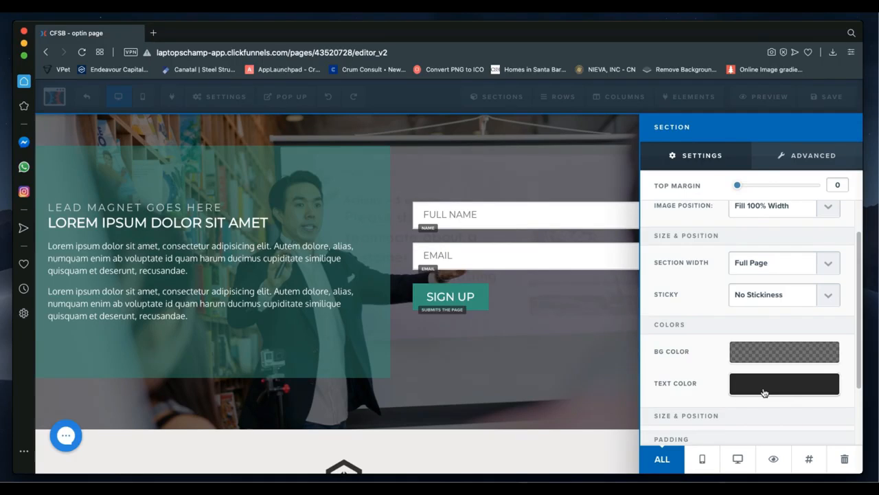
- Examine the section's text color and its top, bottom and left/right padding options
{"action": "scroll", "coordinate": [764, 391], "scroll_direction": "down", "scroll_amount": 3}
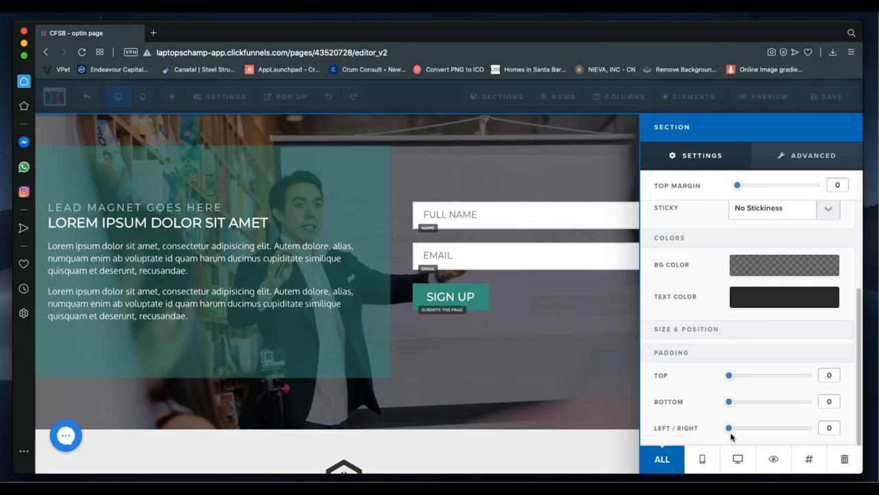
{"action": "scroll", "coordinate": [690, 302], "scroll_direction": "up", "scroll_amount": 5}
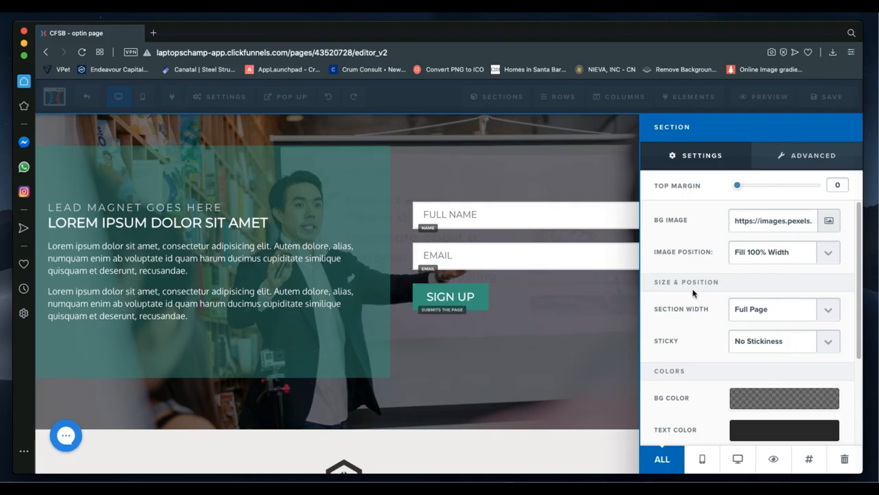
{"action": "scroll", "coordinate": [767, 371], "scroll_direction": "down", "scroll_amount": 1}
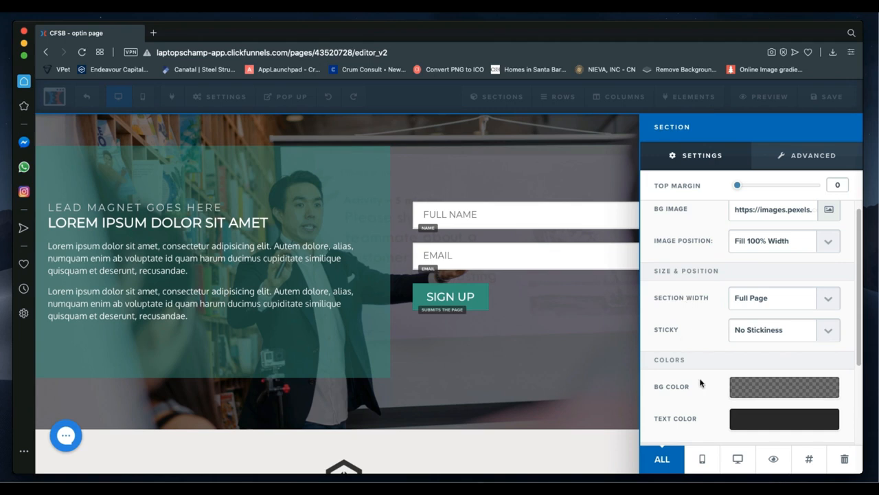
- Try the section's visibility as mobile only and desktop only, restore it to all devices, and close the section settings
{"action": "left_click", "coordinate": [701, 459]}
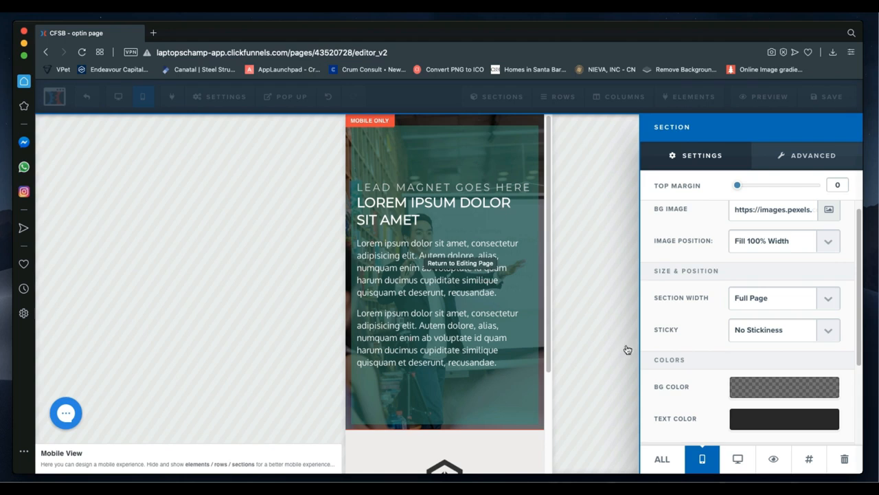
{"action": "left_click", "coordinate": [662, 460]}
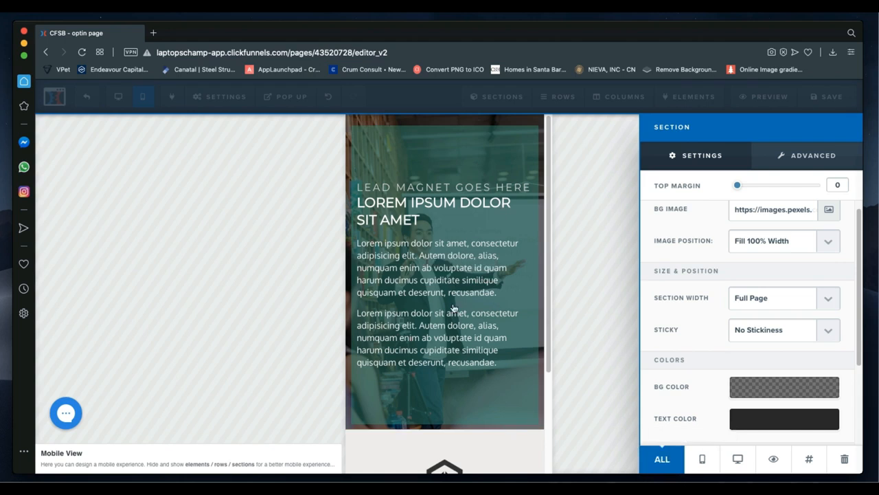
{"action": "left_click", "coordinate": [748, 466]}
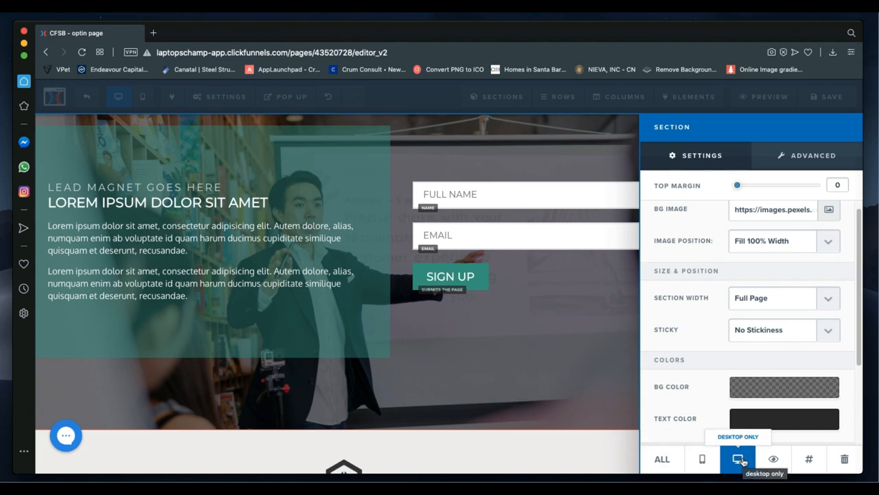
{"action": "left_click", "coordinate": [666, 461]}
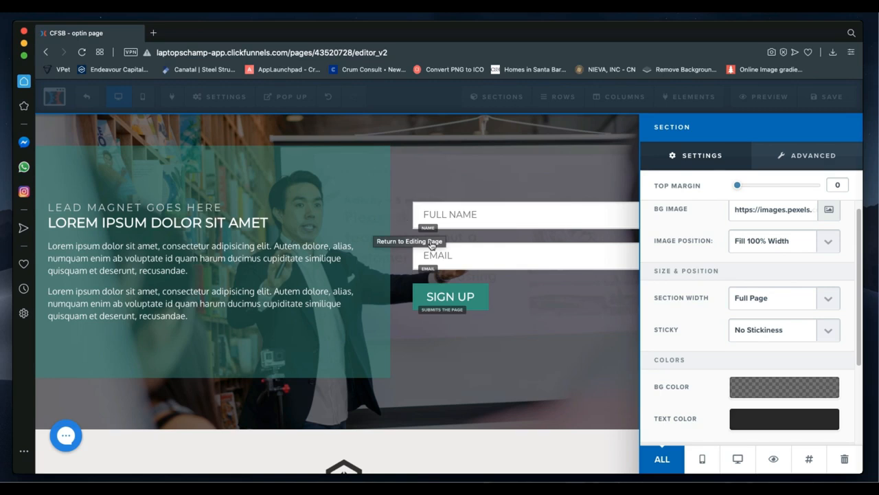
{"action": "left_click", "coordinate": [483, 376]}
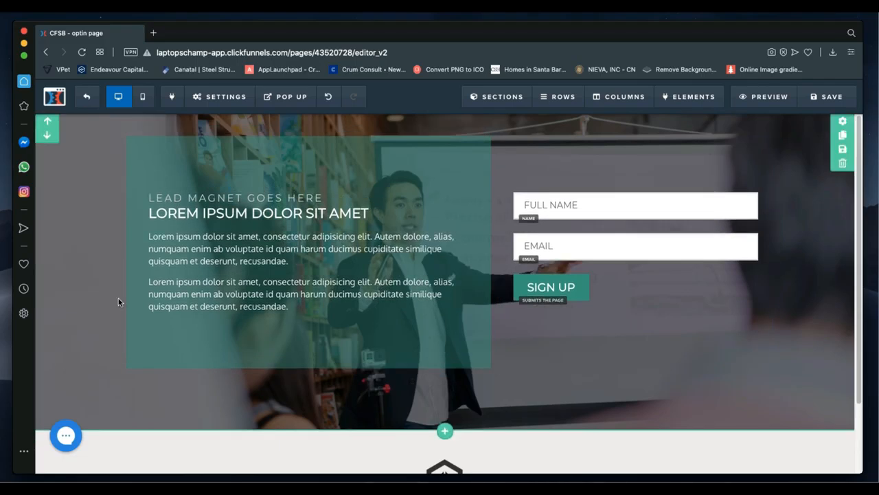
{"action": "scroll", "coordinate": [656, 353], "scroll_direction": "down", "scroll_amount": 1}
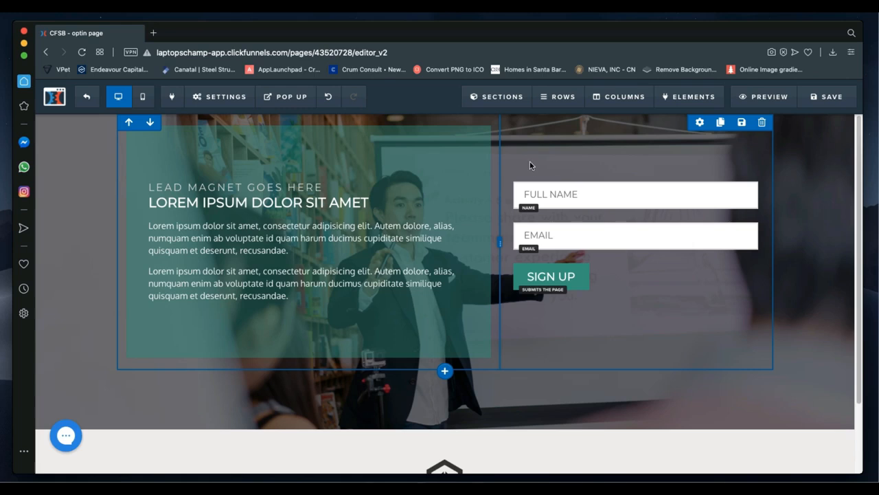
- Try to resize the two columns of the opt-in row by moving the divider between them
{"action": "scroll", "coordinate": [615, 385], "scroll_direction": "up", "scroll_amount": 1}
{"action": "scroll", "coordinate": [587, 379], "scroll_direction": "down", "scroll_amount": 1}
{"action": "scroll", "coordinate": [701, 343], "scroll_direction": "up", "scroll_amount": 1}
{"action": "left_click_drag", "start_coordinate": [501, 245], "coordinate": [464, 246]}
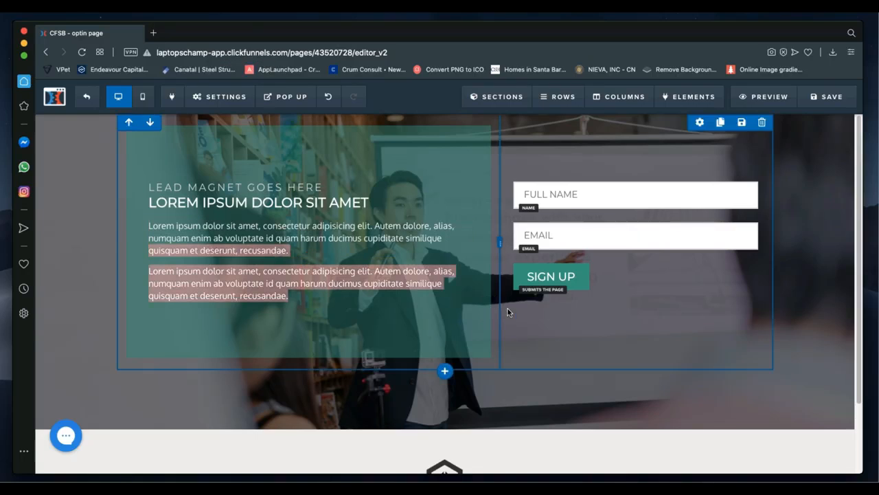
{"action": "left_click", "coordinate": [508, 309]}
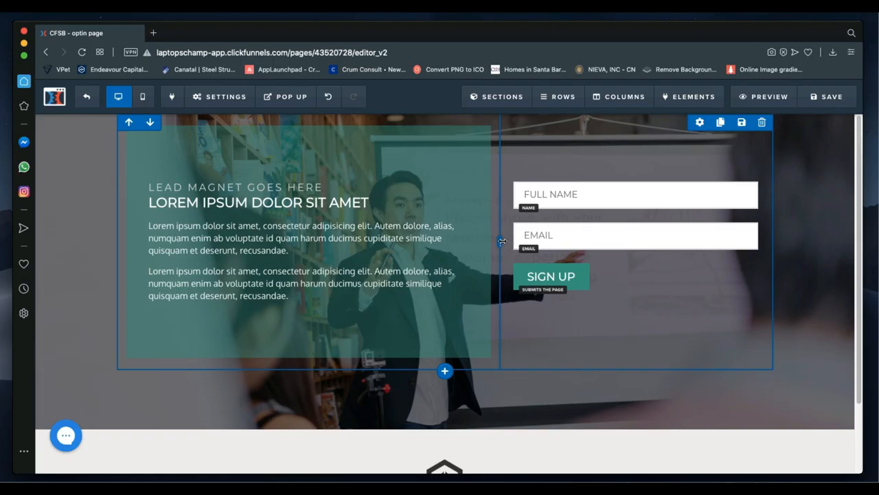
{"action": "left_click_drag", "start_coordinate": [502, 241], "coordinate": [304, 255]}
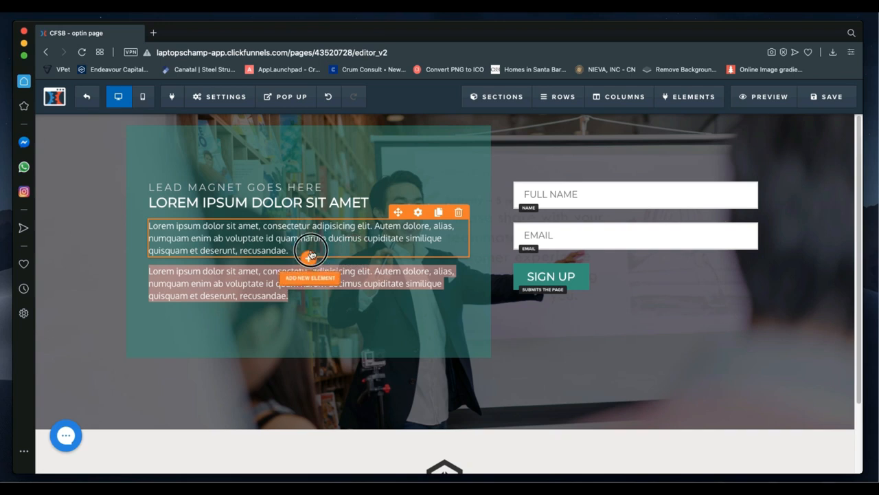
{"action": "left_click", "coordinate": [595, 354]}
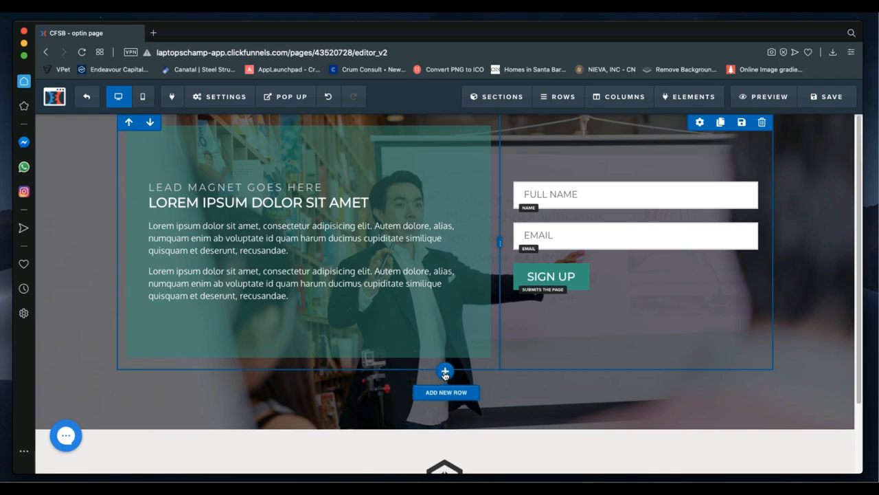
- Examine the column and sidebar layouts offered for a new row below the two-column row, and close the row picker
{"action": "left_click", "coordinate": [445, 372]}
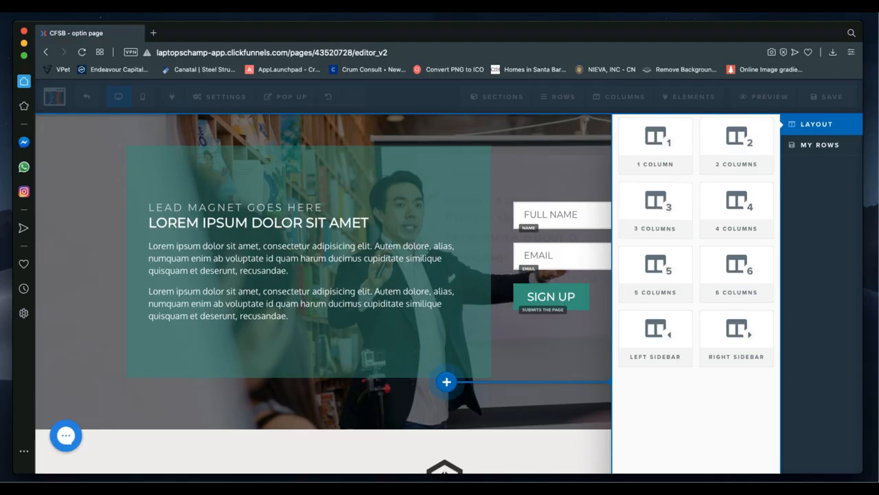
{"action": "left_click", "coordinate": [467, 226]}
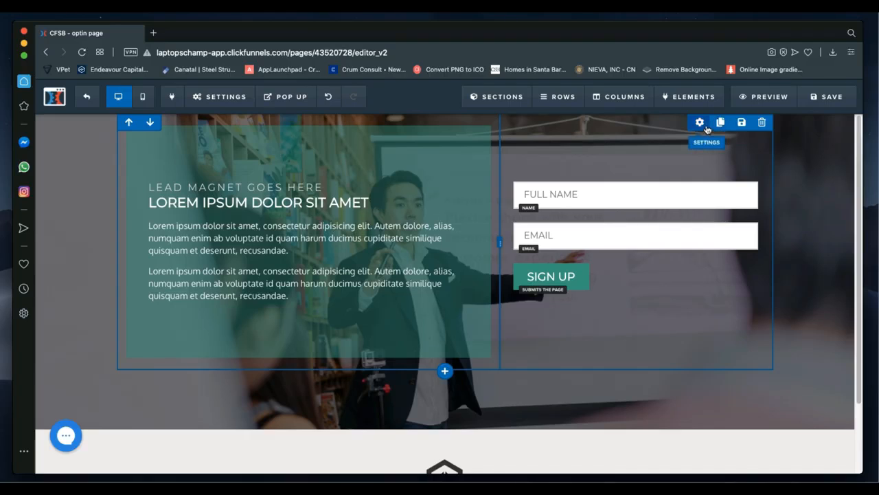
- Save the two-column opt-in row as a personal template named optin-row, and close the row settings
{"action": "left_click", "coordinate": [742, 123]}
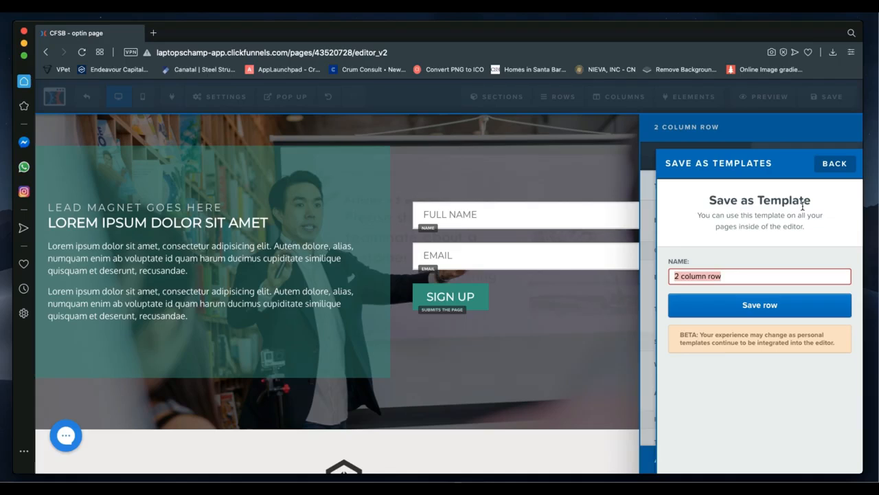
{"action": "left_click", "coordinate": [727, 276]}
{"action": "triple_click", "coordinate": [727, 276]}
{"action": "type", "text": "Nick"}
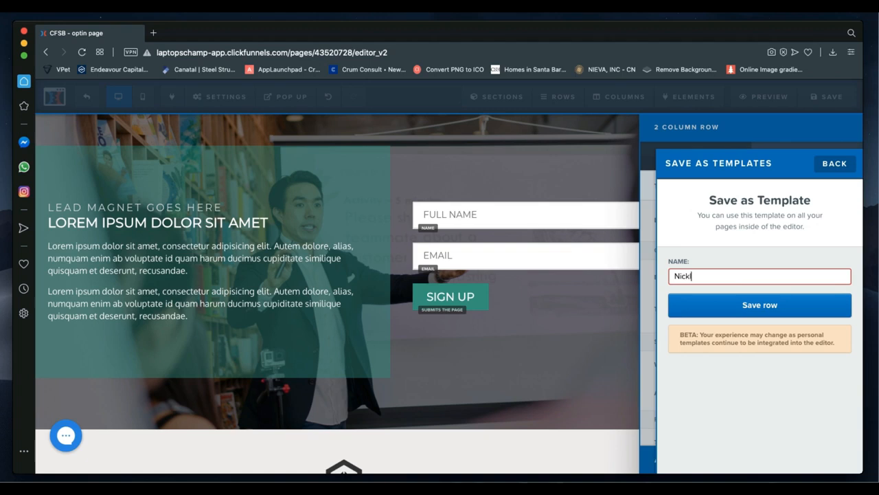
{"action": "type", "text": "laus"}
{"action": "key", "text": "BackSpace"}
{"action": "key", "text": "BackSpace"}
{"action": "key", "text": "super+a"}
{"action": "type", "text": "opt"}
{"action": "key", "text": "BackSpace"}
{"action": "type", "text": "tin-row"}
{"action": "left_click", "coordinate": [729, 315]}
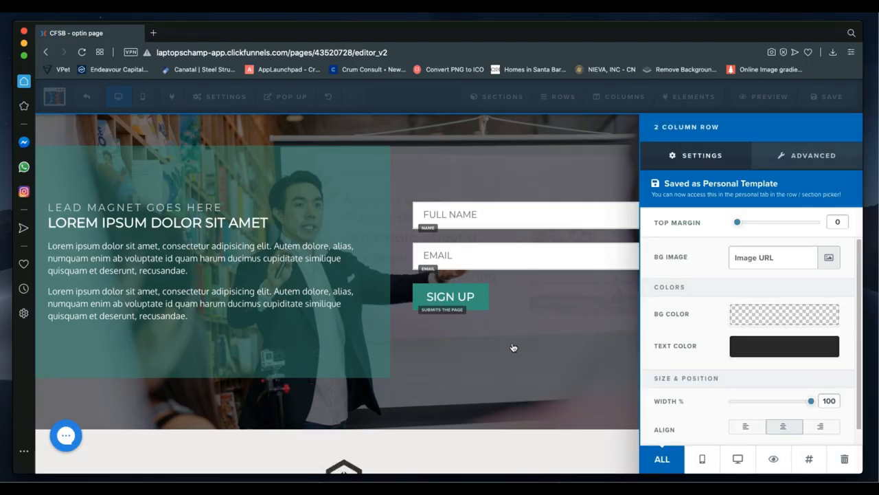
{"action": "left_click", "coordinate": [512, 367]}
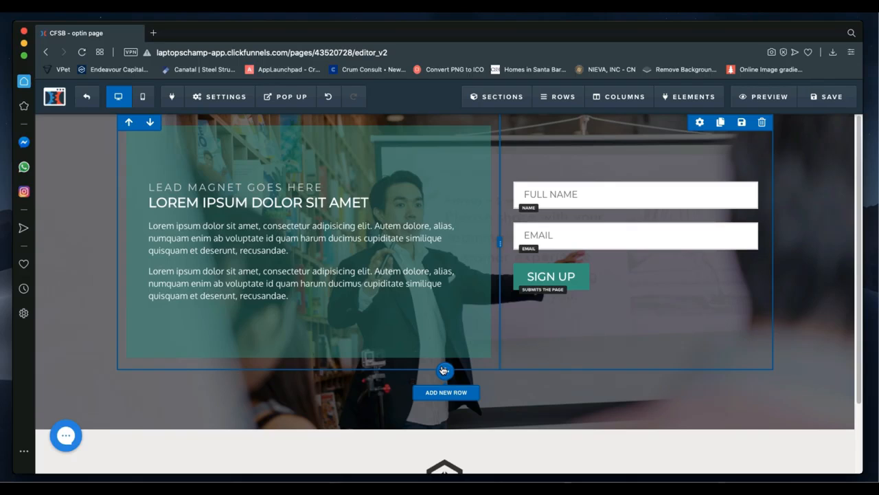
- Insert the saved optin-row template below the existing row, and delete the inserted row again
{"action": "left_click", "coordinate": [443, 370]}
{"action": "left_click", "coordinate": [443, 372]}
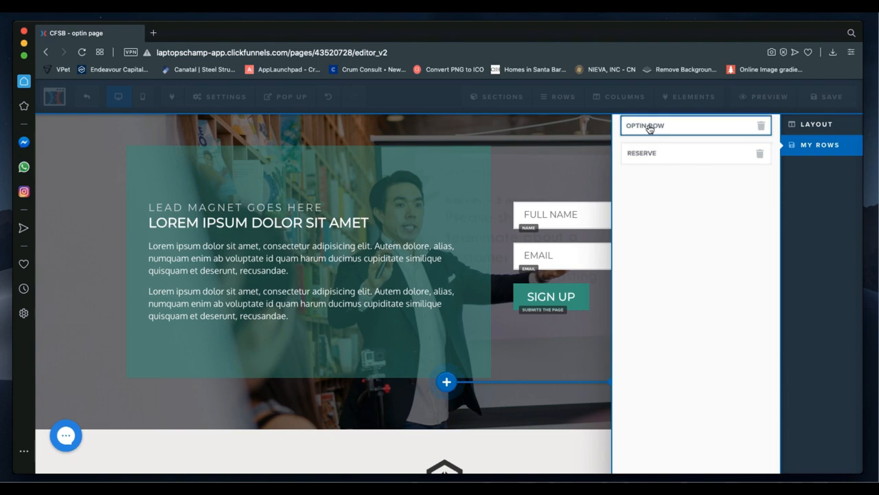
{"action": "left_click", "coordinate": [705, 133]}
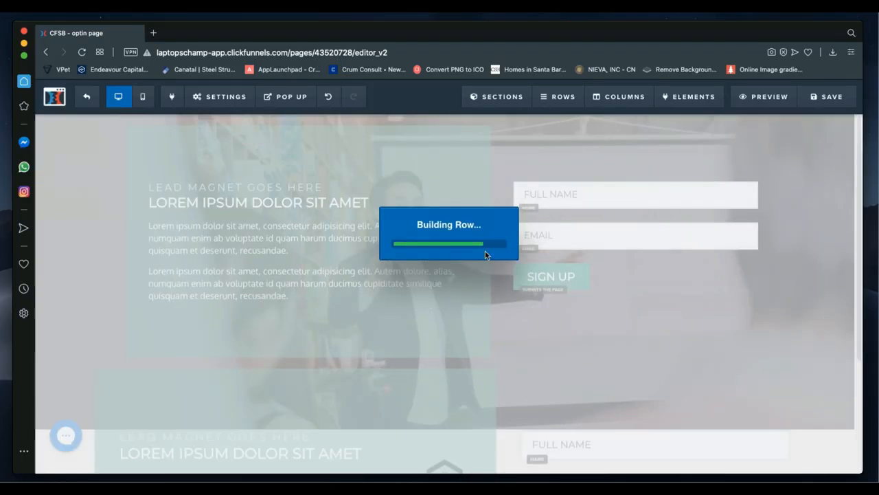
{"action": "scroll", "coordinate": [412, 343], "scroll_direction": "down", "scroll_amount": 1}
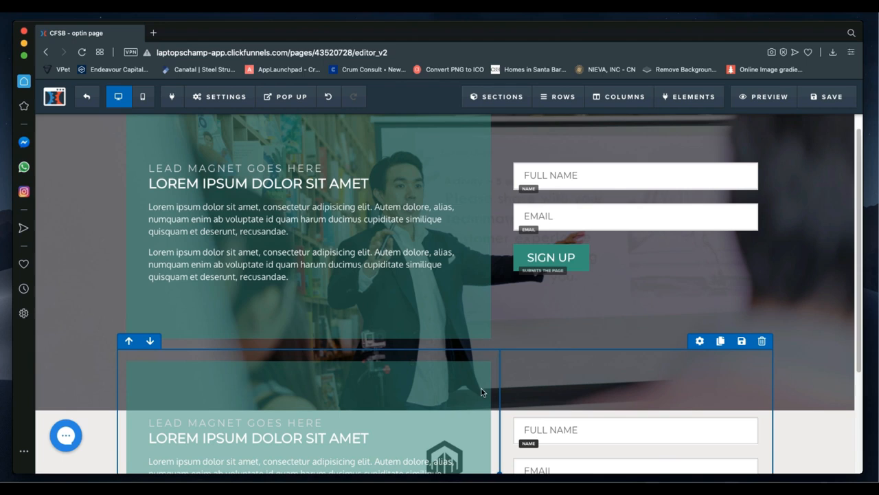
{"action": "left_click", "coordinate": [762, 341]}
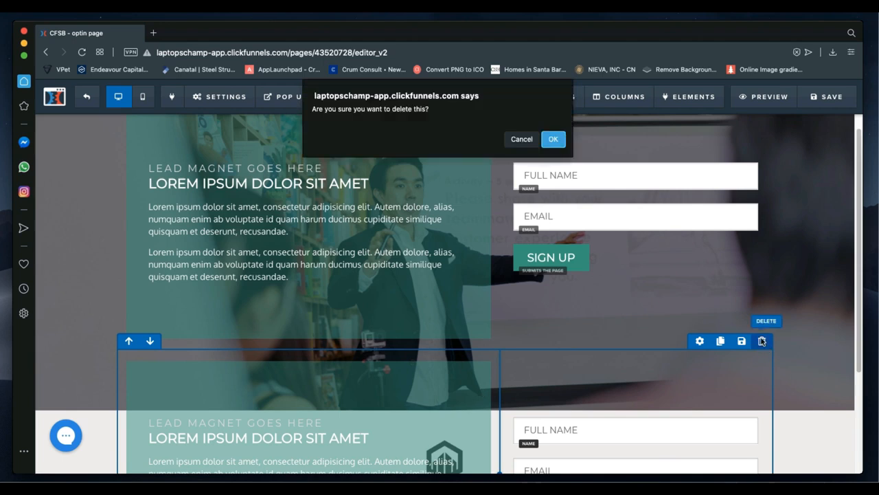
{"action": "left_click", "coordinate": [553, 139]}
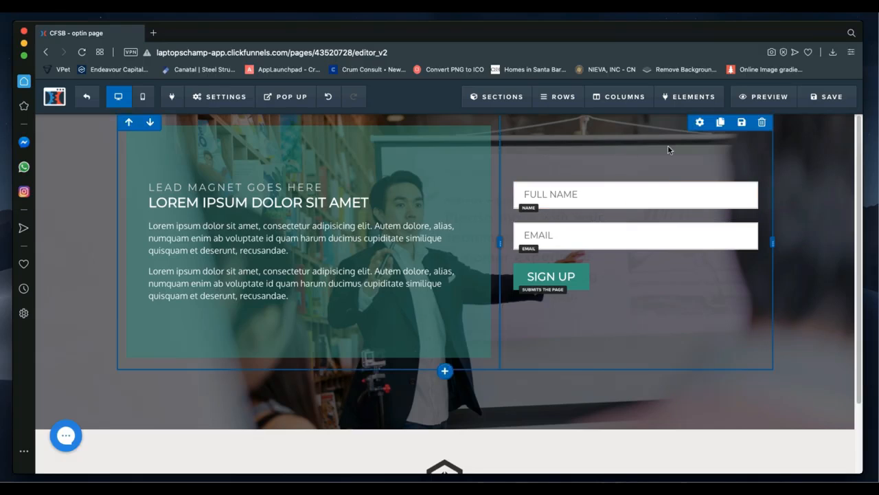
- Try red #c02222 as the two-column row's background color, and make the background transparent again
{"action": "left_click", "coordinate": [700, 123]}
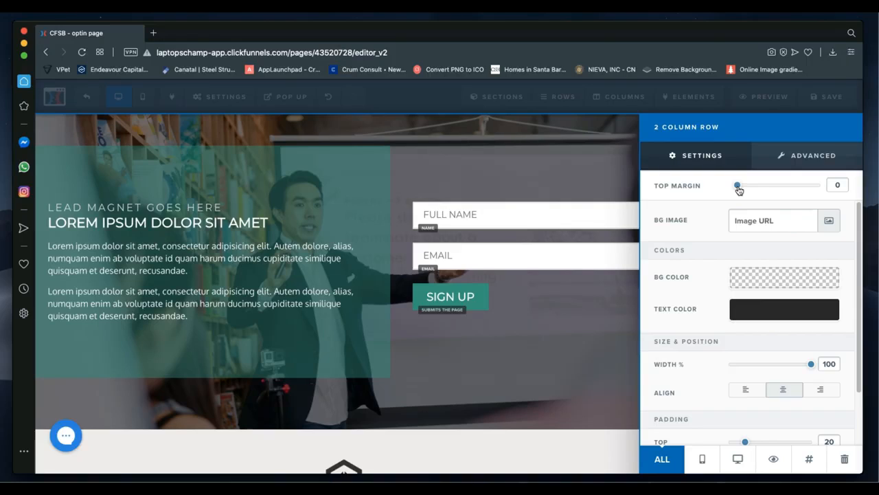
{"action": "left_click_drag", "start_coordinate": [738, 189], "coordinate": [714, 197]}
{"action": "left_click", "coordinate": [792, 280]}
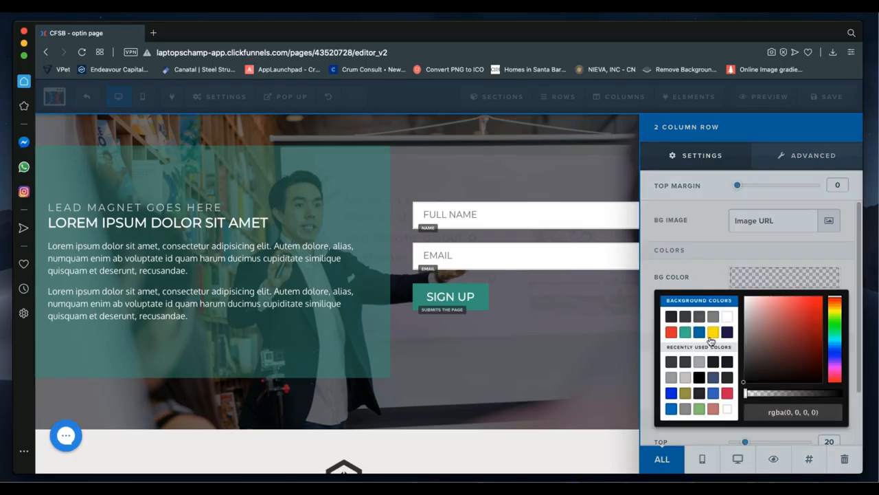
{"action": "left_click_drag", "start_coordinate": [760, 378], "coordinate": [808, 316]}
{"action": "left_click_drag", "start_coordinate": [775, 399], "coordinate": [847, 386]}
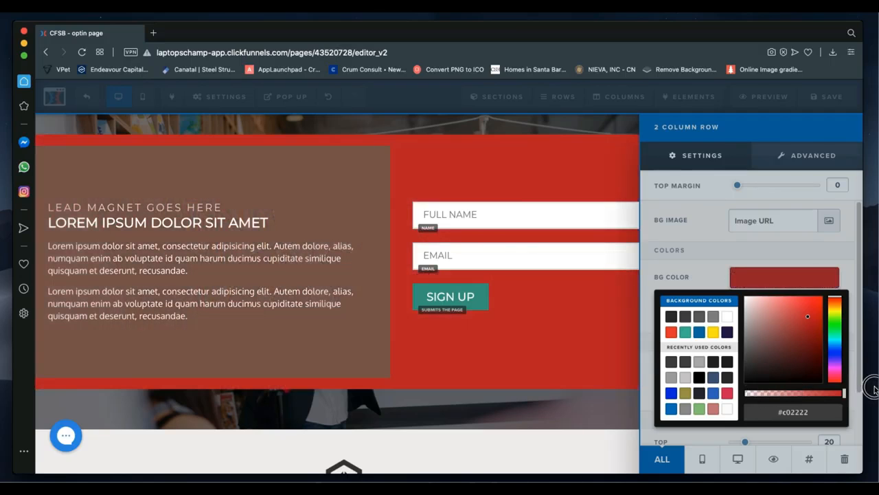
{"action": "left_click_drag", "start_coordinate": [847, 391], "coordinate": [742, 387]}
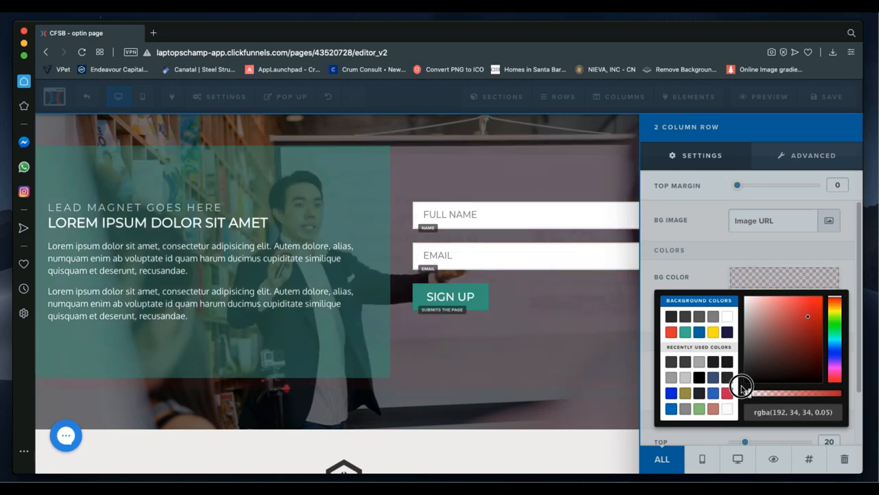
{"action": "left_click", "coordinate": [692, 242]}
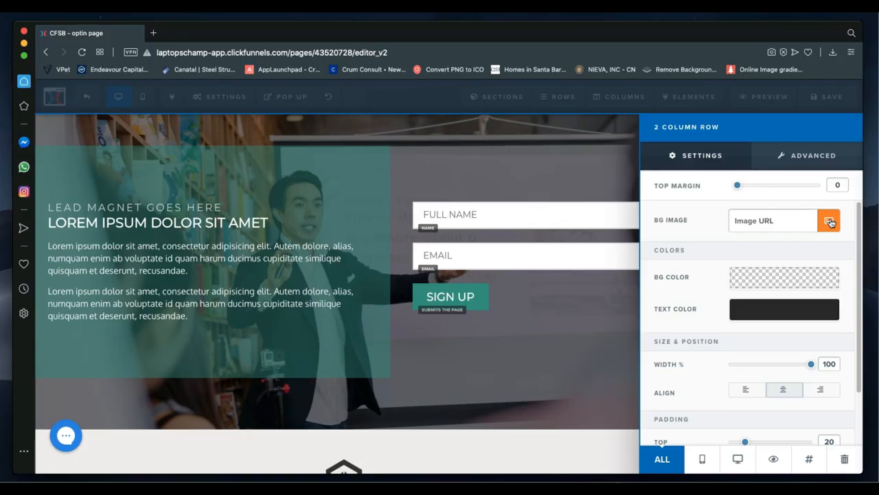
- Try the left, center and right alignments for the row, restore center at 100% width, and close the row settings
{"action": "scroll", "coordinate": [760, 314], "scroll_direction": "down", "scroll_amount": 2}
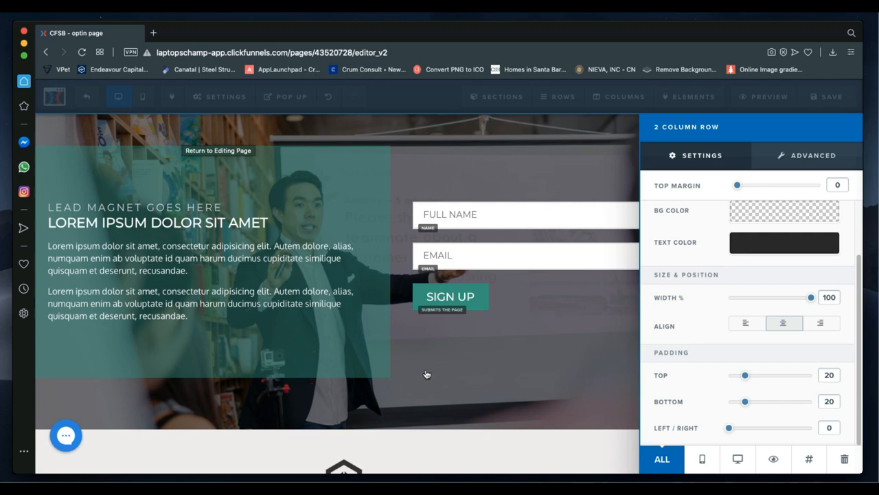
{"action": "scroll", "coordinate": [656, 290], "scroll_direction": "up", "scroll_amount": 2}
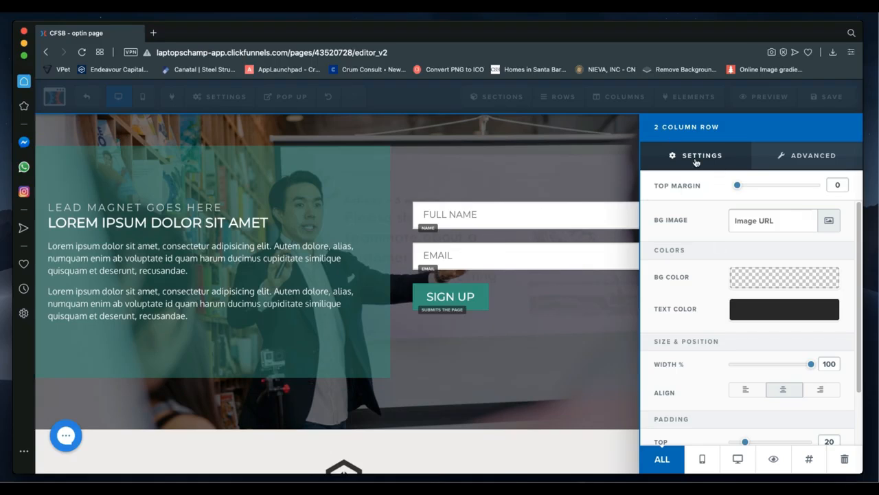
{"action": "scroll", "coordinate": [705, 293], "scroll_direction": "down", "scroll_amount": 1}
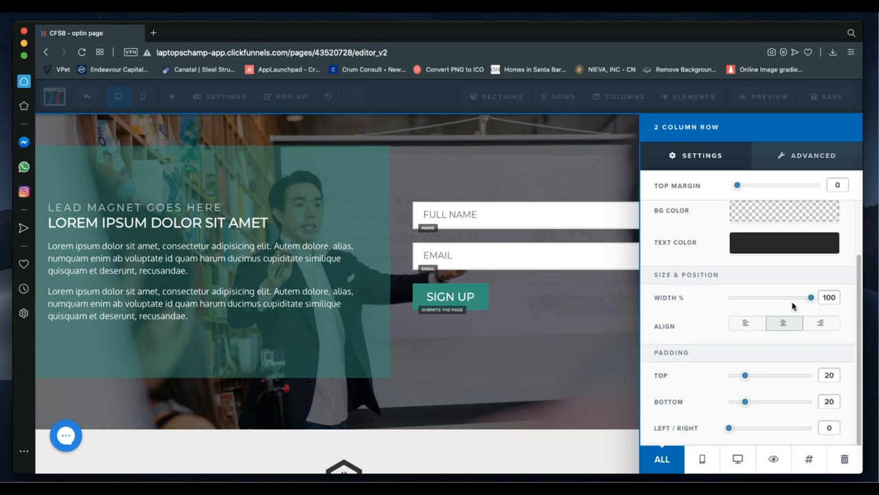
{"action": "mouse_move", "coordinate": [812, 301]}
{"action": "left_mouse_down"}
{"action": "mouse_move", "coordinate": [770, 303]}
{"action": "mouse_move", "coordinate": [826, 297]}
{"action": "left_mouse_up"}
{"action": "left_click", "coordinate": [739, 325]}
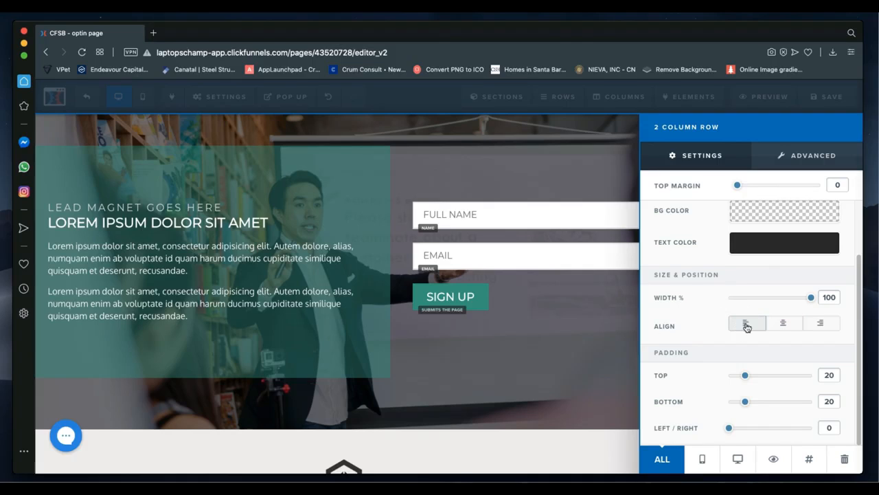
{"action": "left_click", "coordinate": [782, 325]}
{"action": "left_click", "coordinate": [815, 324]}
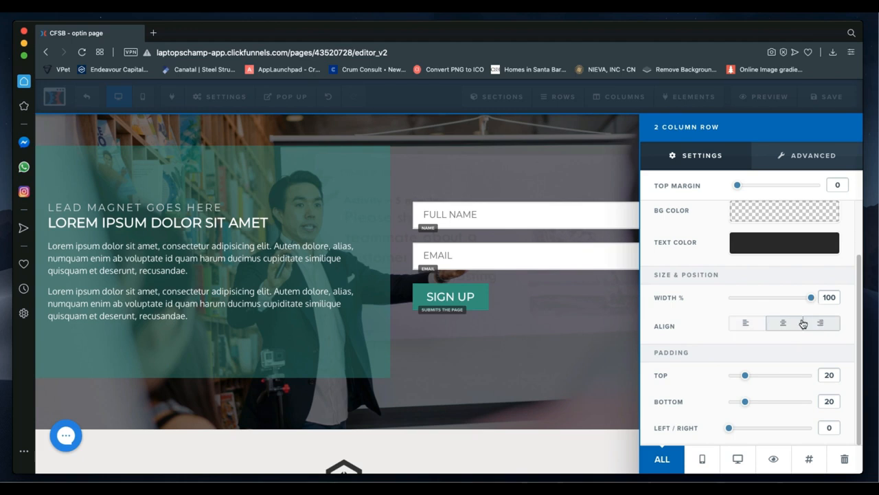
{"action": "left_click", "coordinate": [782, 325]}
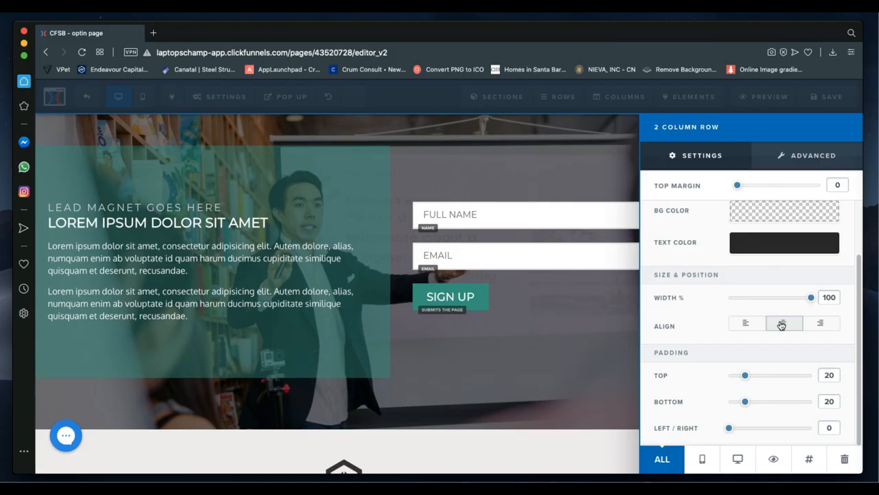
{"action": "left_click", "coordinate": [507, 353]}
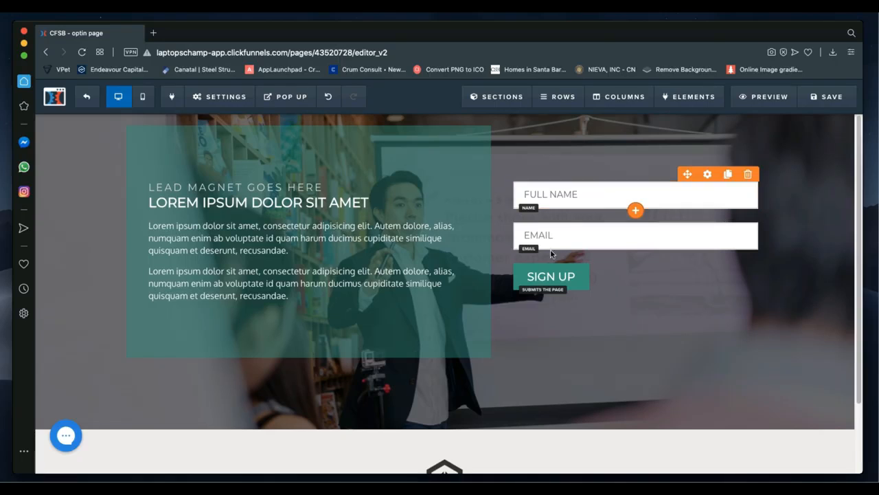
- Replace the small lead magnet headline above the main title with GET YOUR TIPS ON MAKING MONEY HERE
{"action": "mouse_move", "coordinate": [576, 249]}
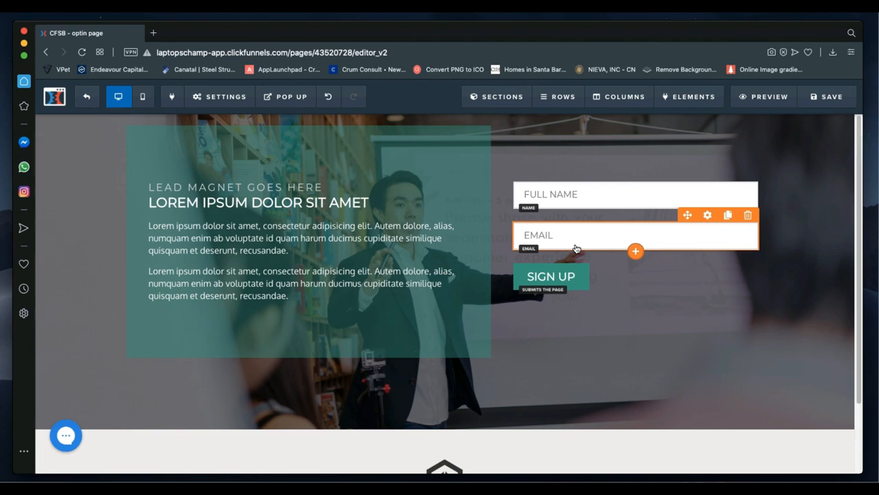
{"action": "mouse_move", "coordinate": [570, 277]}
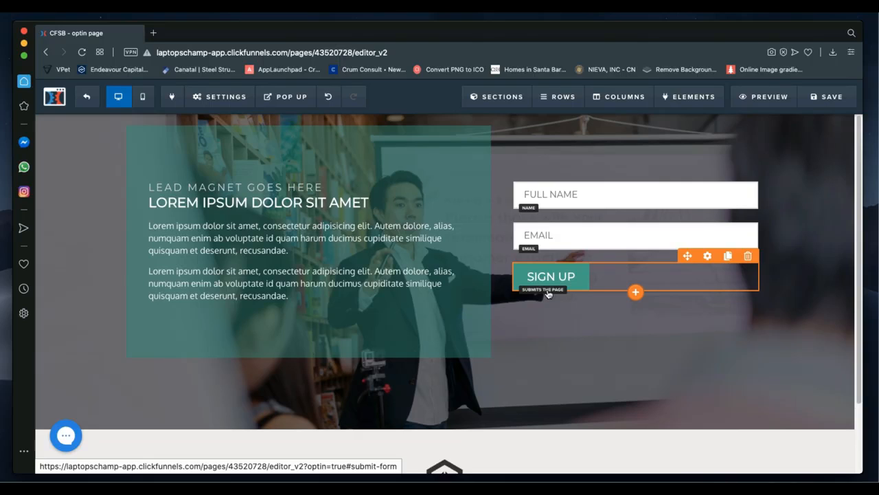
{"action": "mouse_move", "coordinate": [540, 238]}
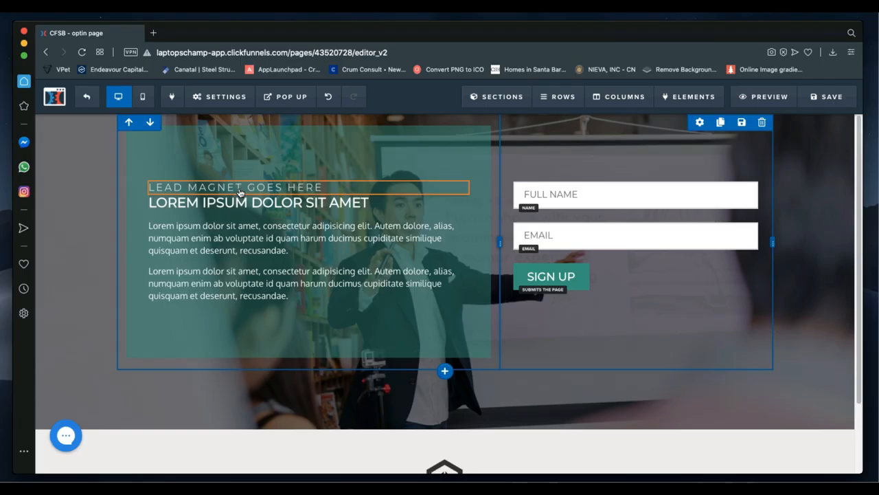
{"action": "left_click", "coordinate": [240, 193]}
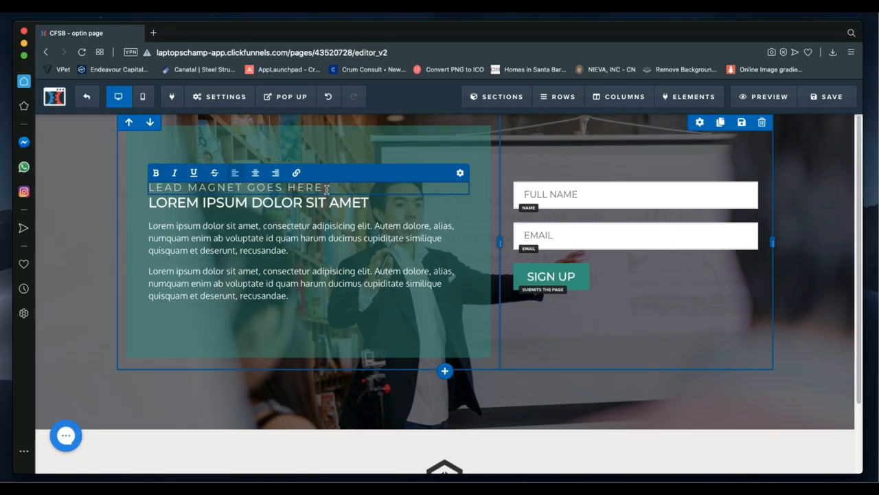
{"action": "left_click_drag", "start_coordinate": [327, 187], "coordinate": [147, 187]}
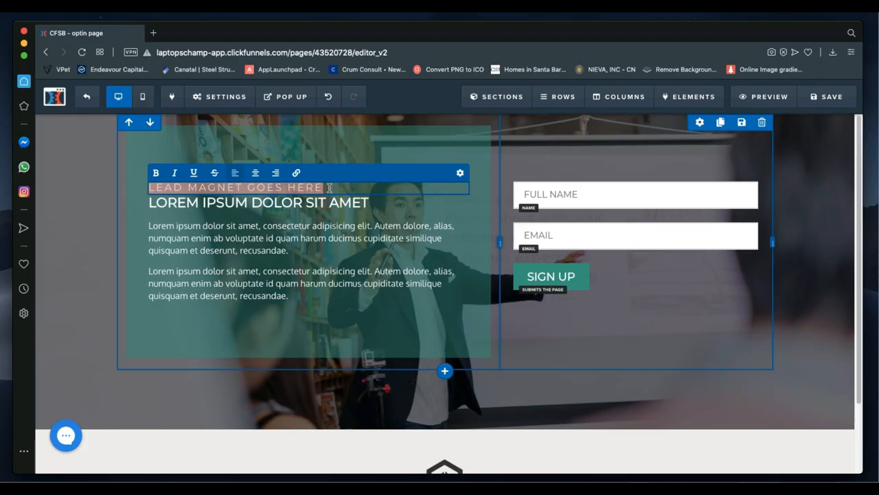
{"action": "left_click", "coordinate": [330, 187]}
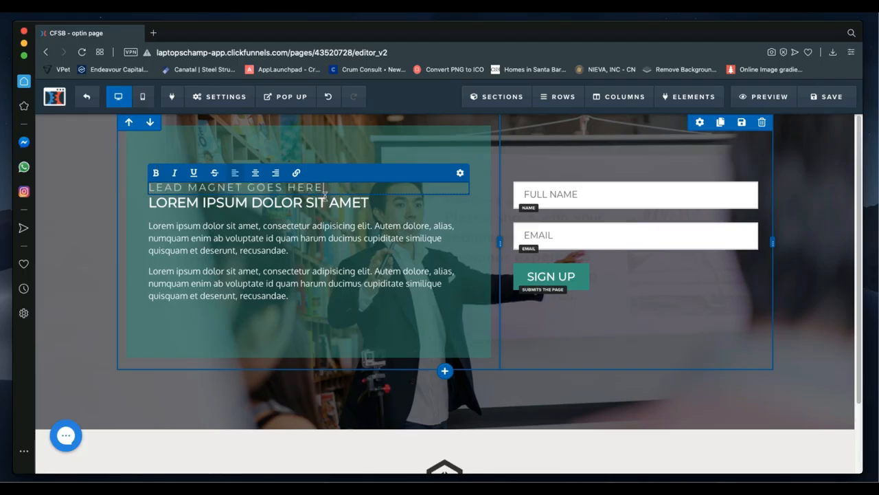
{"action": "left_click_drag", "start_coordinate": [324, 187], "coordinate": [148, 187]}
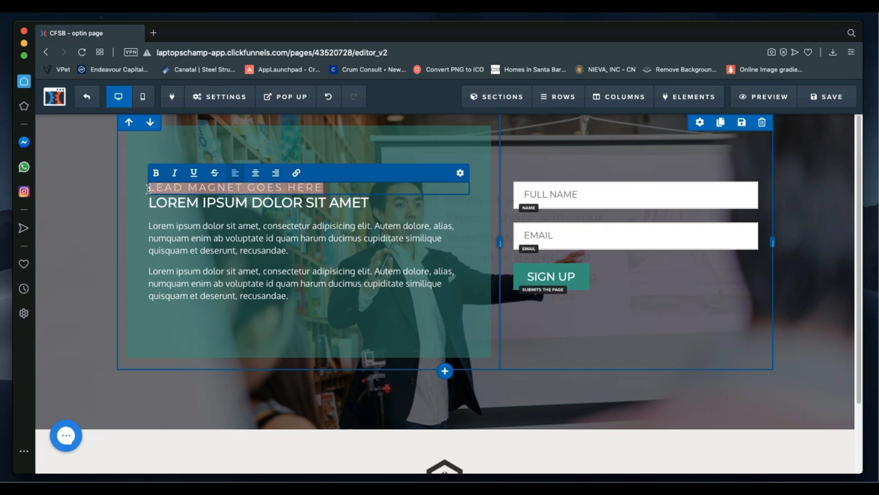
{"action": "type", "text": "GET YOUR"}
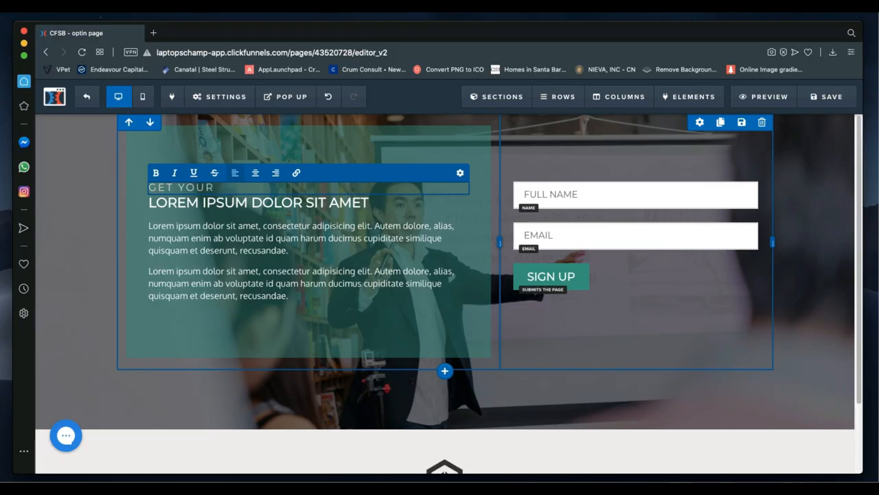
{"action": "type", "text": " TIPS ON MAKING MON"}
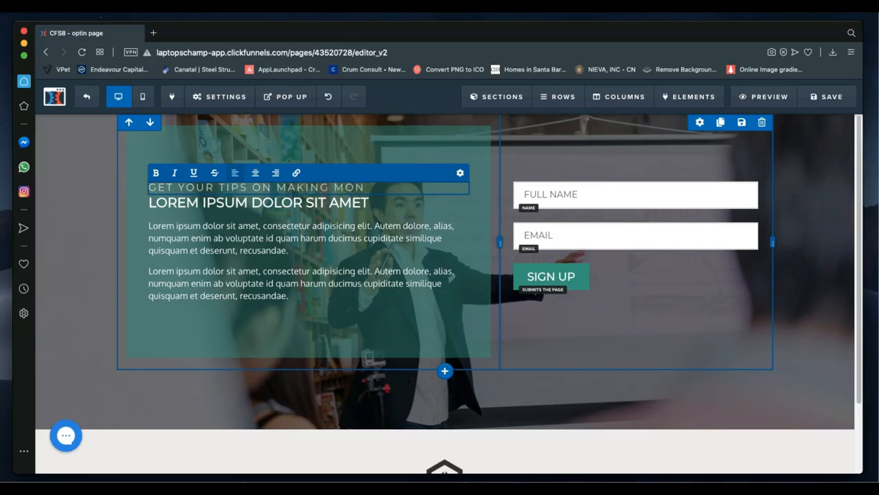
{"action": "key", "text": "BackSpace"}
{"action": "type", "text": "NEY HERE"}
{"action": "left_click", "coordinate": [412, 206]}
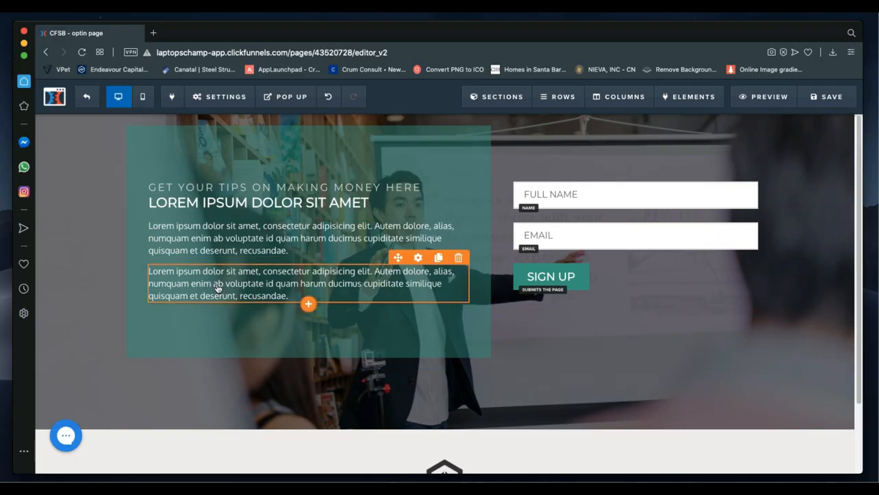
- Try deleting the end of the second paragraph's last word, undo the deletion, and leave text editing
{"action": "left_click", "coordinate": [250, 290]}
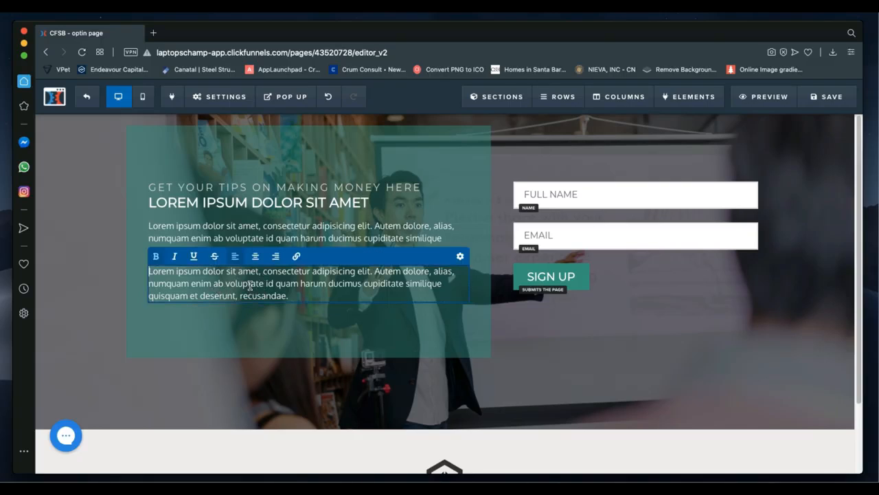
{"action": "left_click", "coordinate": [291, 296]}
{"action": "left_click_drag", "start_coordinate": [290, 296], "coordinate": [250, 290]}
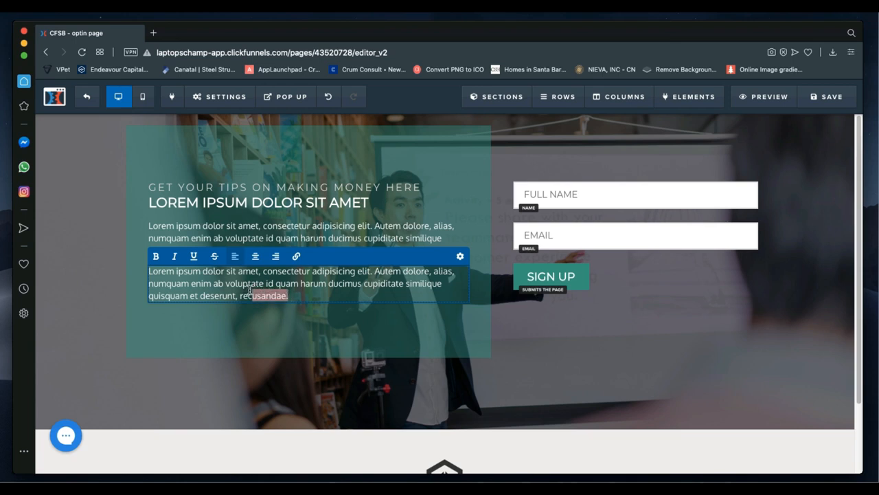
{"action": "key", "text": "BackSpace"}
{"action": "key", "text": "super+z"}
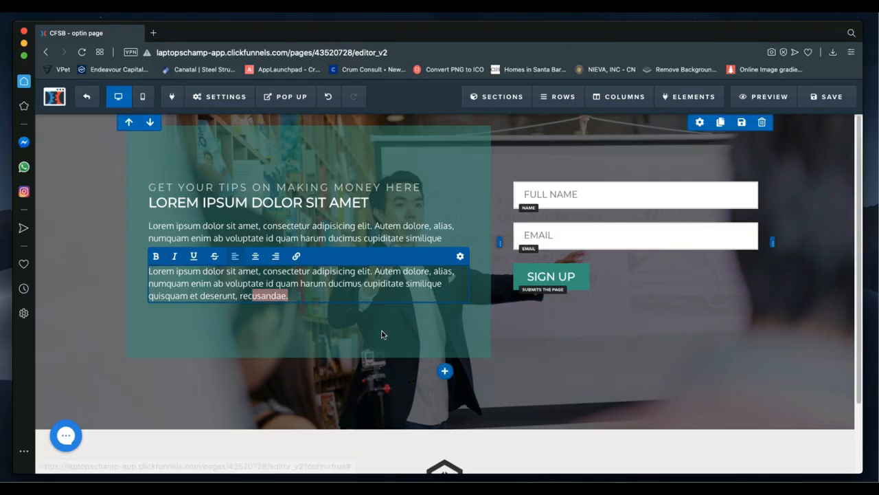
{"action": "left_click", "coordinate": [327, 320]}
{"action": "left_click", "coordinate": [327, 310]}
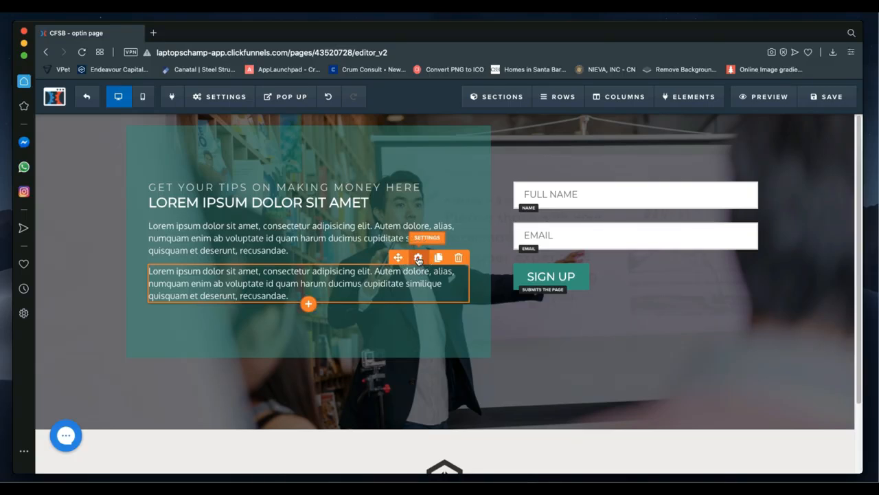
- Open the second paragraph's settings and look through the sans-serif, serif, display and handwriting choices for its font family
{"action": "left_click", "coordinate": [418, 258]}
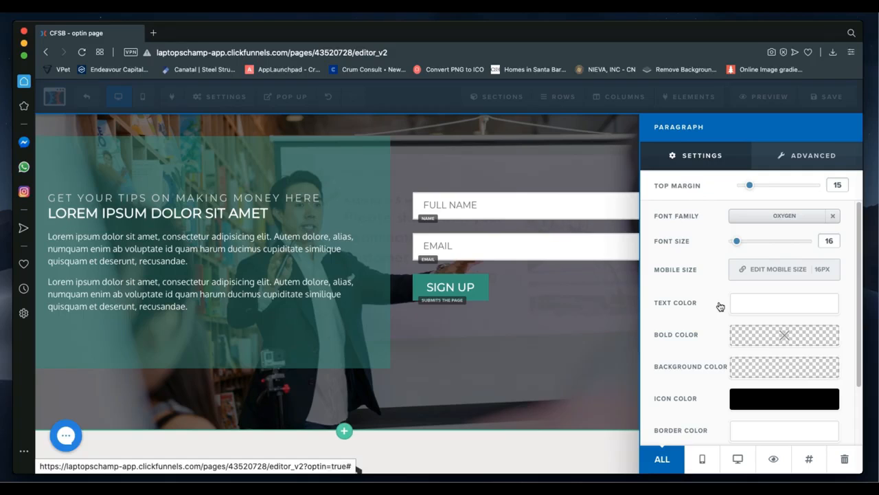
{"action": "left_click", "coordinate": [750, 217]}
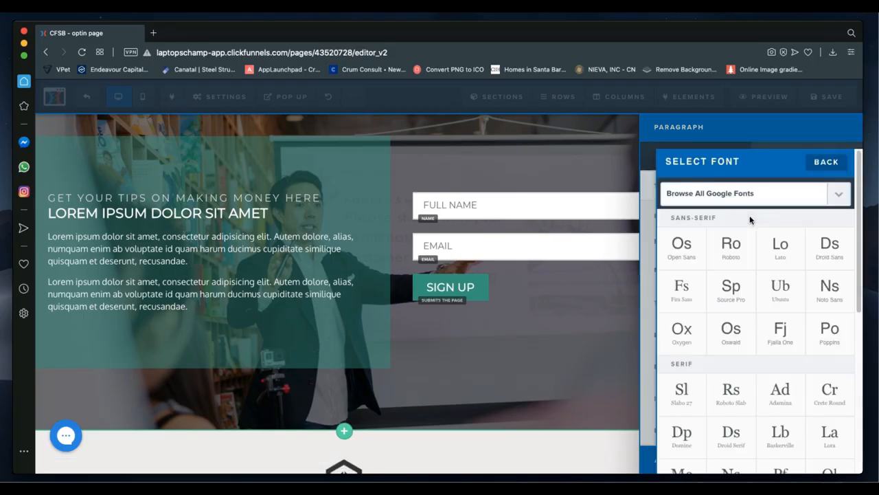
{"action": "left_click", "coordinate": [790, 342]}
{"action": "scroll", "coordinate": [790, 342], "scroll_direction": "down", "scroll_amount": 4}
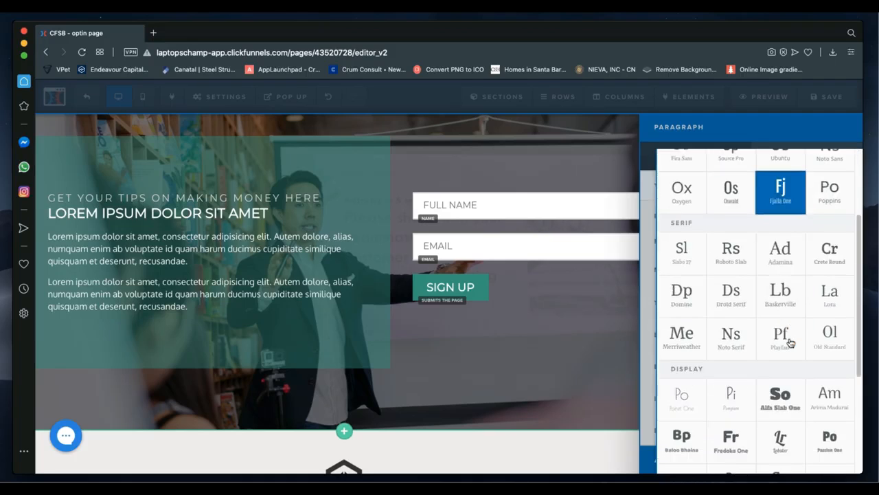
{"action": "scroll", "coordinate": [790, 342], "scroll_direction": "down", "scroll_amount": 5}
{"action": "scroll", "coordinate": [790, 344], "scroll_direction": "up", "scroll_amount": 3}
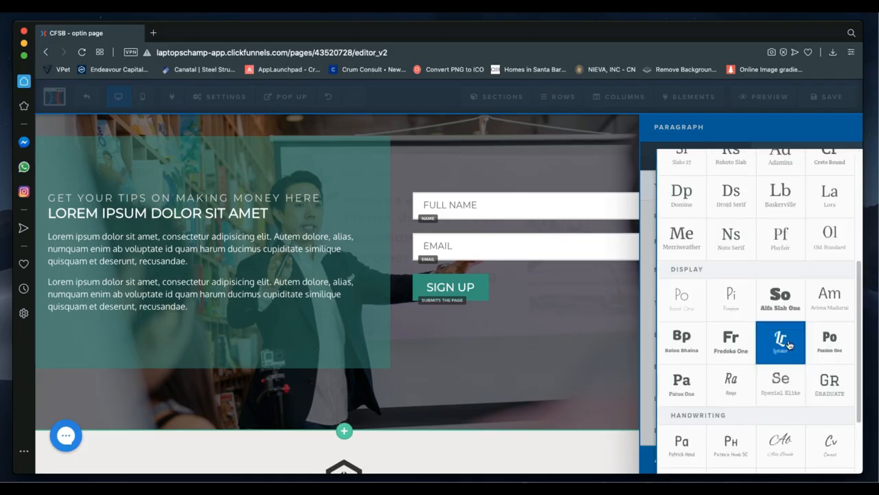
{"action": "scroll", "coordinate": [789, 344], "scroll_direction": "up", "scroll_amount": 6}
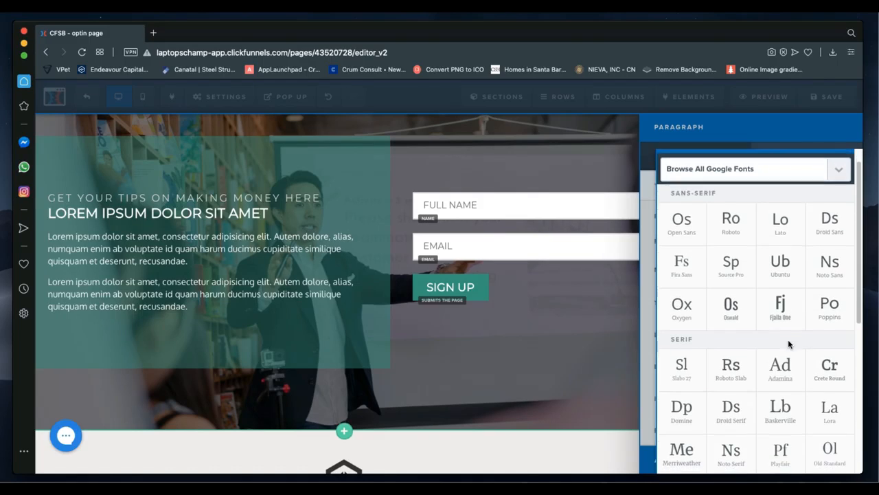
{"action": "scroll", "coordinate": [789, 343], "scroll_direction": "up", "scroll_amount": 1}
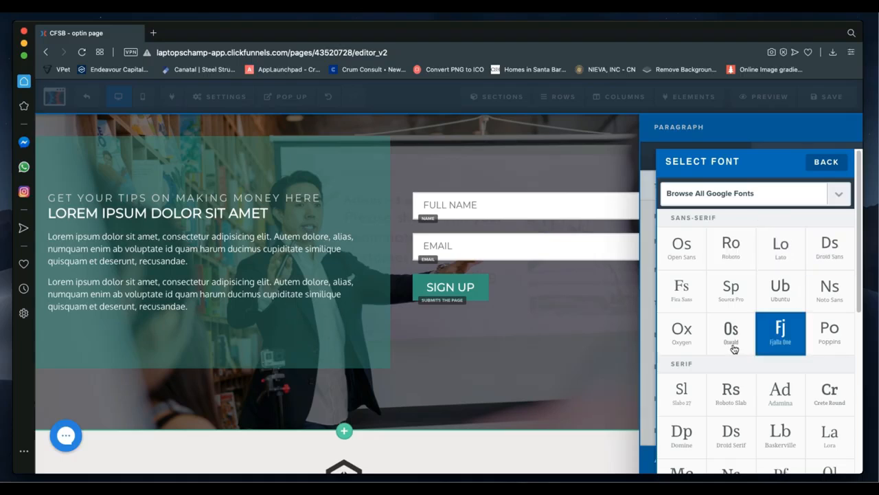
- Try Montserrat from the full Google Fonts list on the second paragraph, and restore the Oxygen font
{"action": "left_click", "coordinate": [702, 195]}
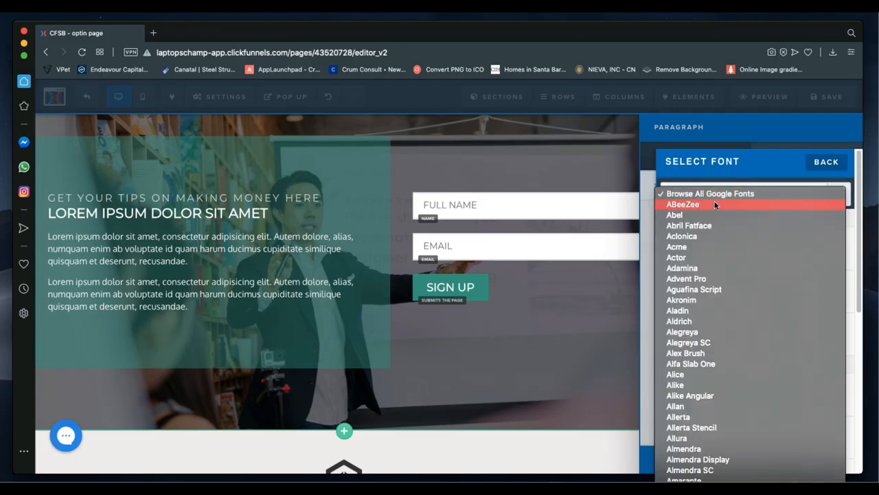
{"action": "scroll", "coordinate": [714, 201], "scroll_direction": "down", "scroll_amount": 15}
{"action": "scroll", "coordinate": [714, 201], "scroll_direction": "down", "scroll_amount": 8}
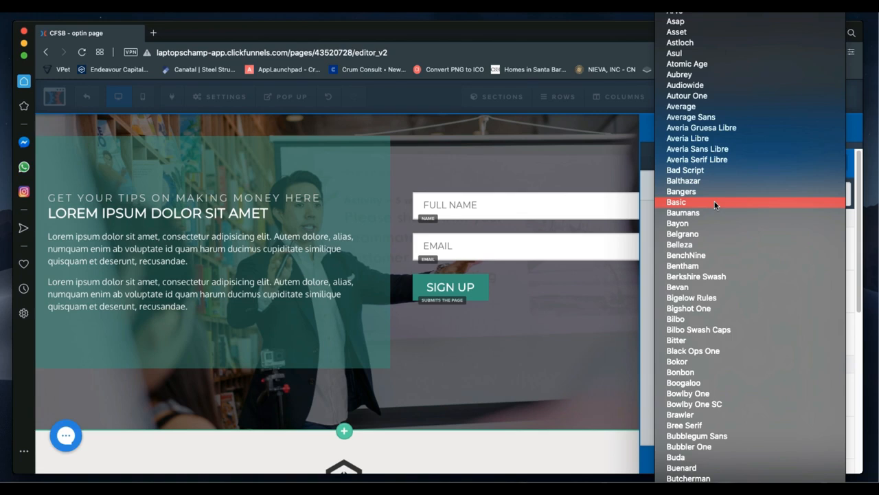
{"action": "scroll", "coordinate": [715, 201], "scroll_direction": "down", "scroll_amount": 5}
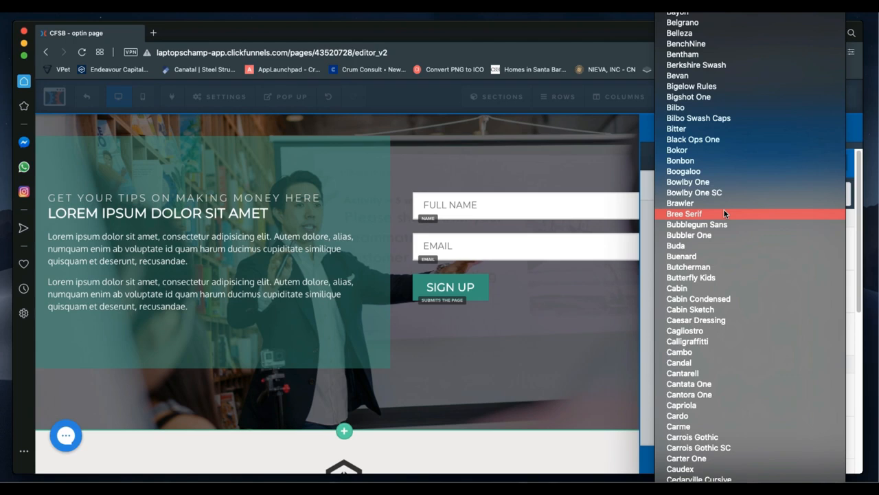
{"action": "type", "text": "monts"}
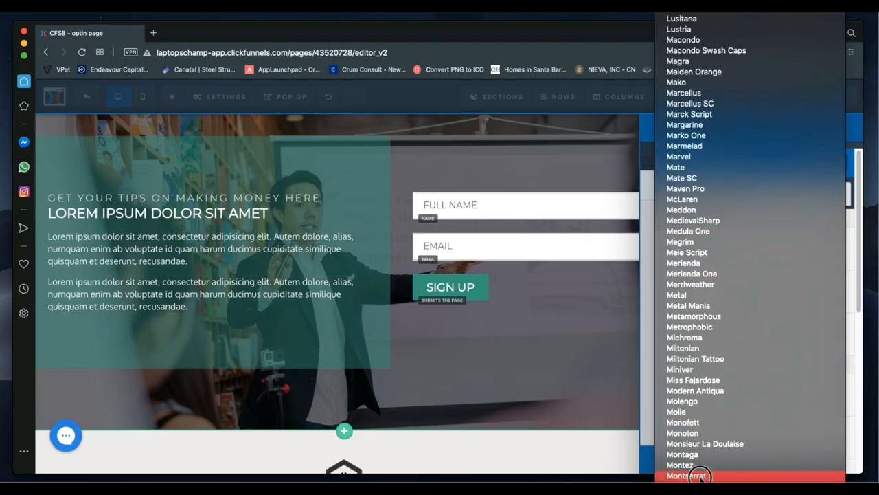
{"action": "left_click", "coordinate": [701, 476]}
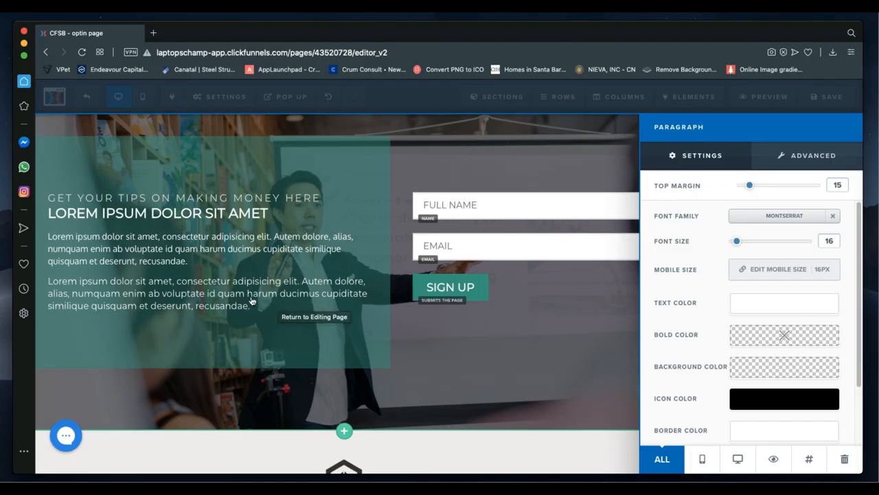
{"action": "left_click", "coordinate": [775, 217]}
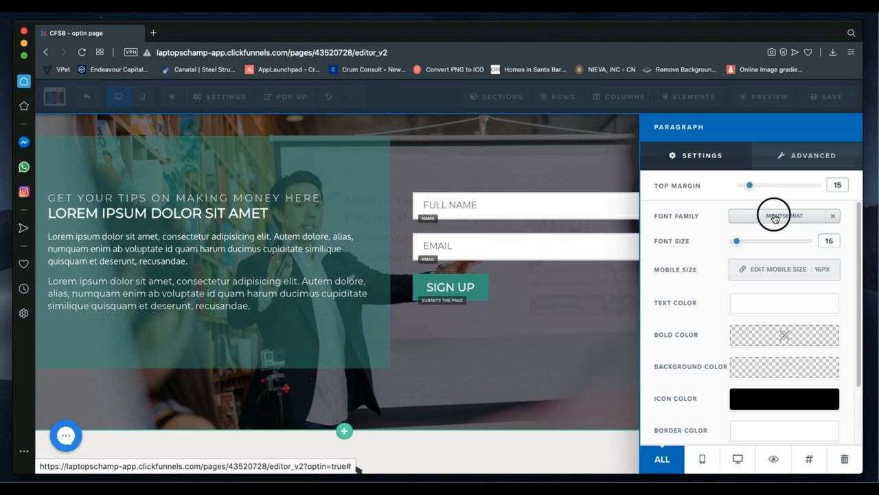
{"action": "left_click", "coordinate": [680, 342]}
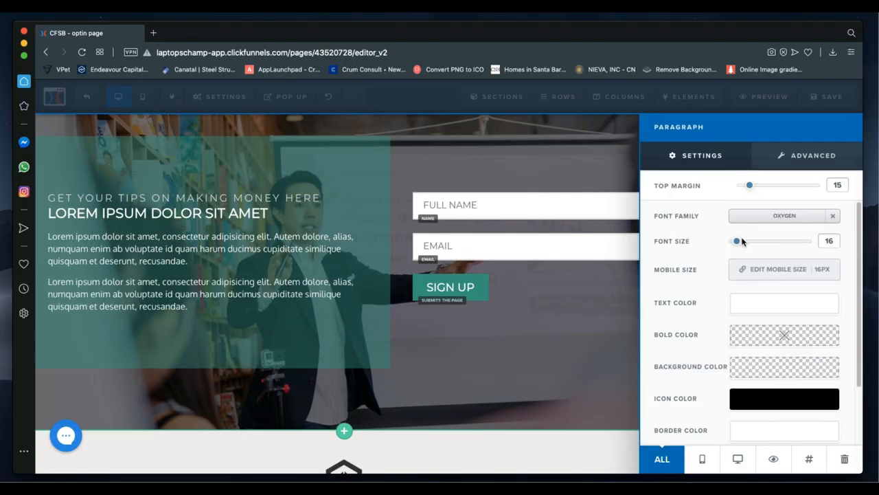
- Try text colors #201652, teal, #e43b2c, #2d2d2d, #d02d5a and #461b27 on the second paragraph, and restore white #ffffff
{"action": "mouse_move", "coordinate": [738, 245]}
{"action": "left_mouse_down"}
{"action": "mouse_move", "coordinate": [759, 243]}
{"action": "mouse_move", "coordinate": [736, 240]}
{"action": "left_mouse_up"}
{"action": "left_click", "coordinate": [777, 307]}
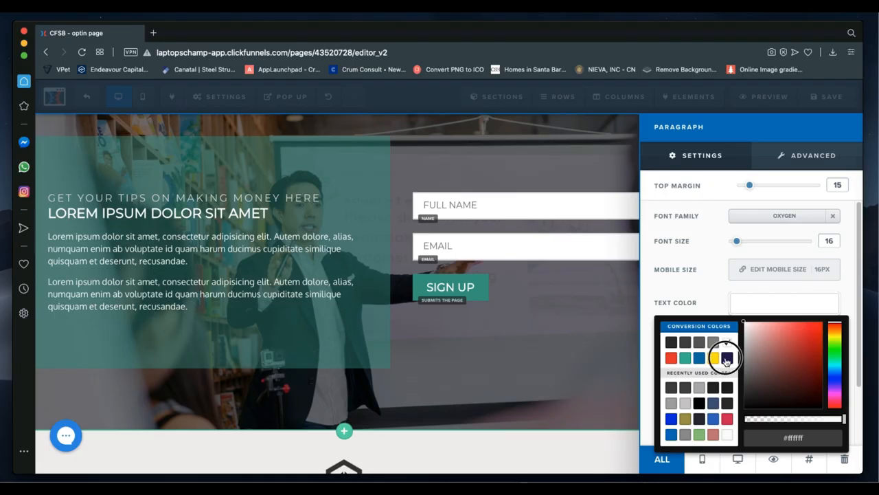
{"action": "left_click", "coordinate": [726, 359]}
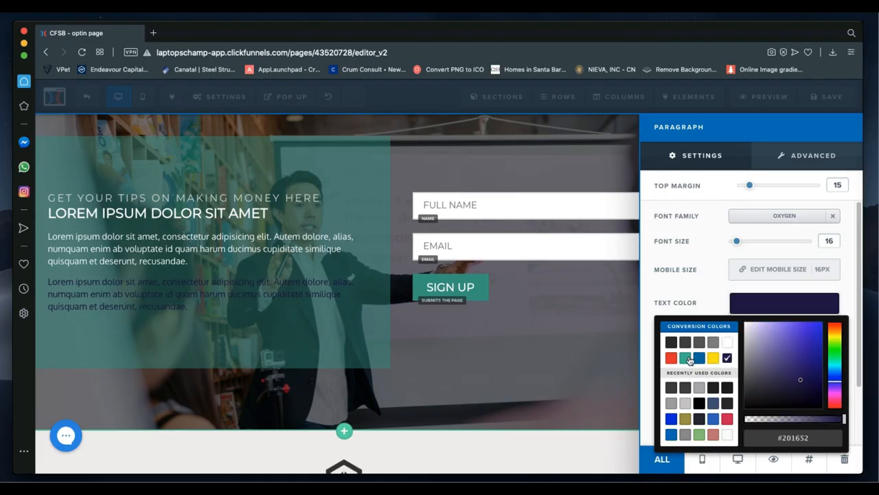
{"action": "left_click", "coordinate": [685, 357]}
{"action": "left_click", "coordinate": [672, 360]}
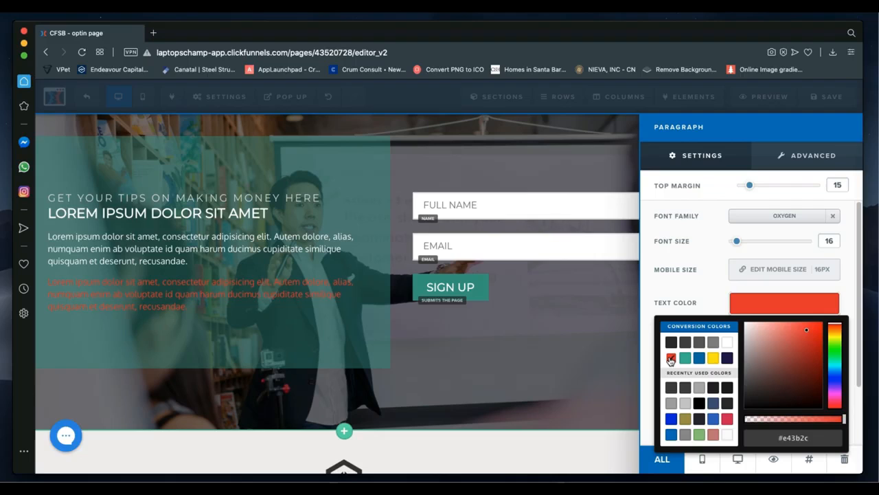
{"action": "left_click", "coordinate": [671, 343]}
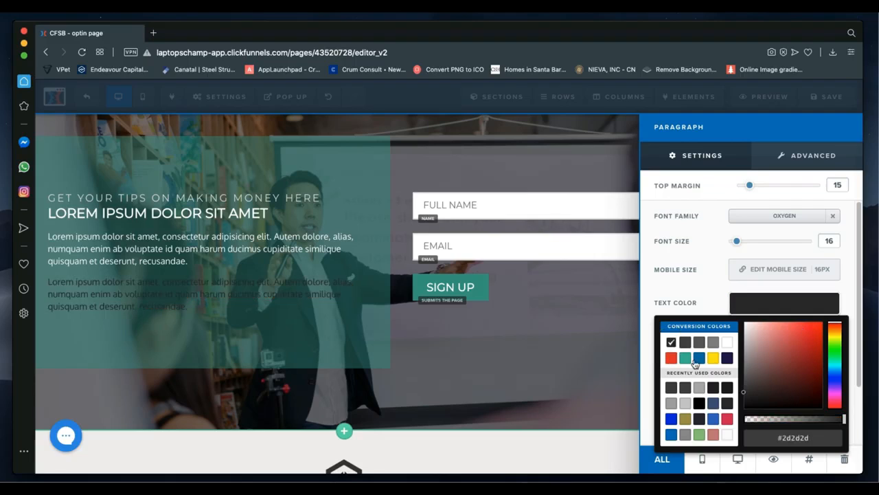
{"action": "left_click", "coordinate": [725, 419]}
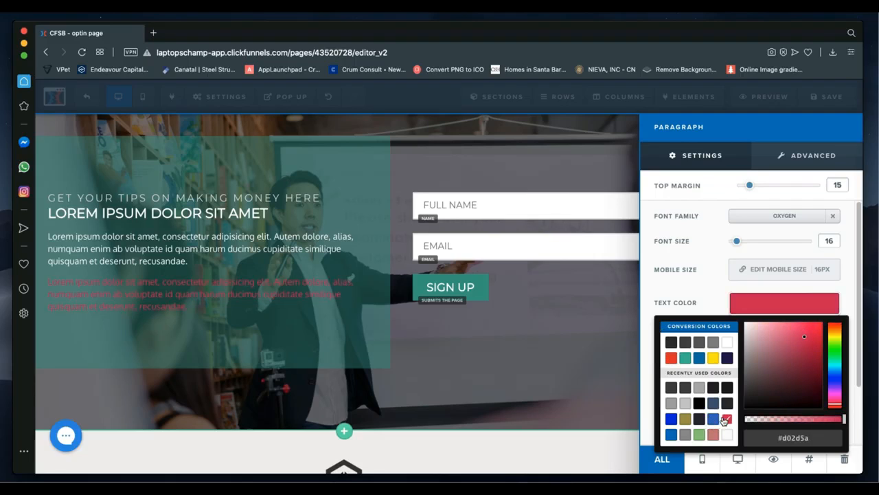
{"action": "mouse_move", "coordinate": [792, 335]}
{"action": "left_mouse_down"}
{"action": "mouse_move", "coordinate": [785, 369]}
{"action": "mouse_move", "coordinate": [803, 375]}
{"action": "mouse_move", "coordinate": [791, 382]}
{"action": "left_mouse_up"}
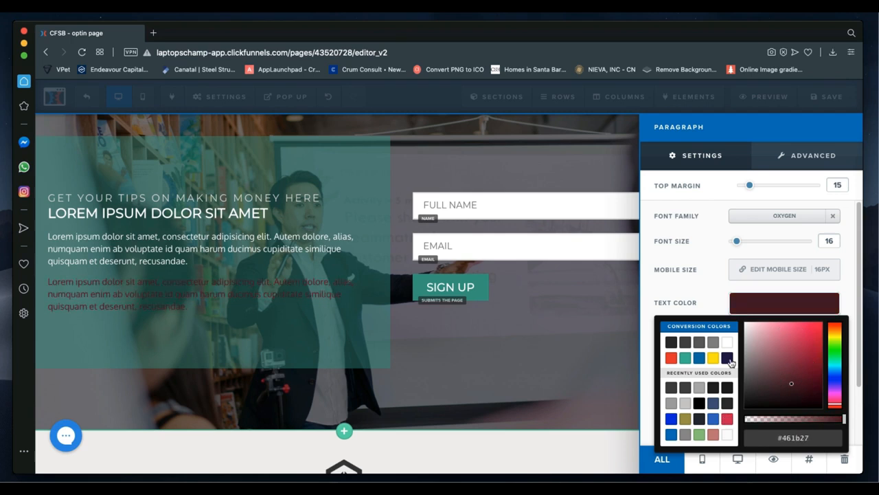
{"action": "left_click", "coordinate": [728, 342]}
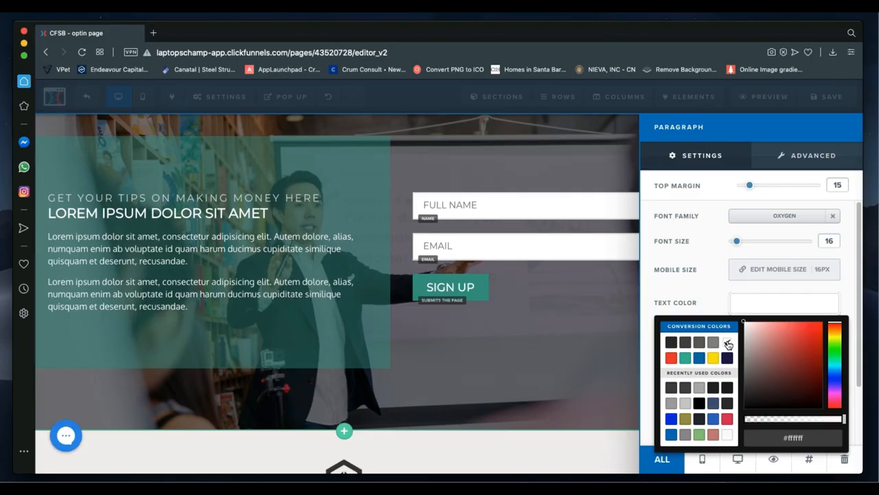
{"action": "left_click", "coordinate": [706, 298]}
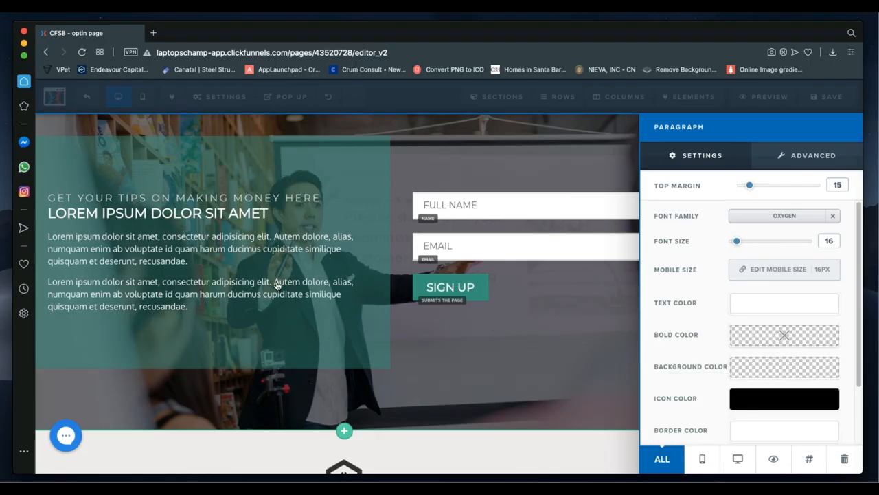
- Set the second paragraph's bold color to red #e43b2c and close the color picker
{"action": "left_click", "coordinate": [772, 336]}
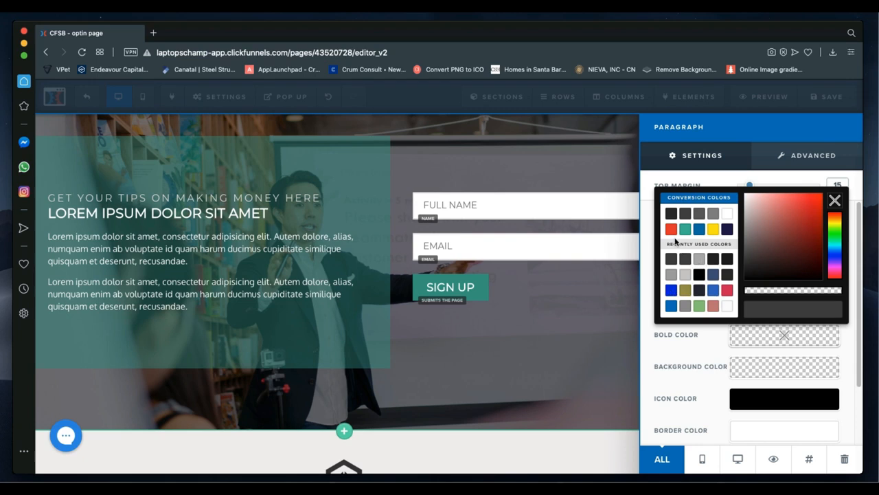
{"action": "left_click", "coordinate": [673, 230]}
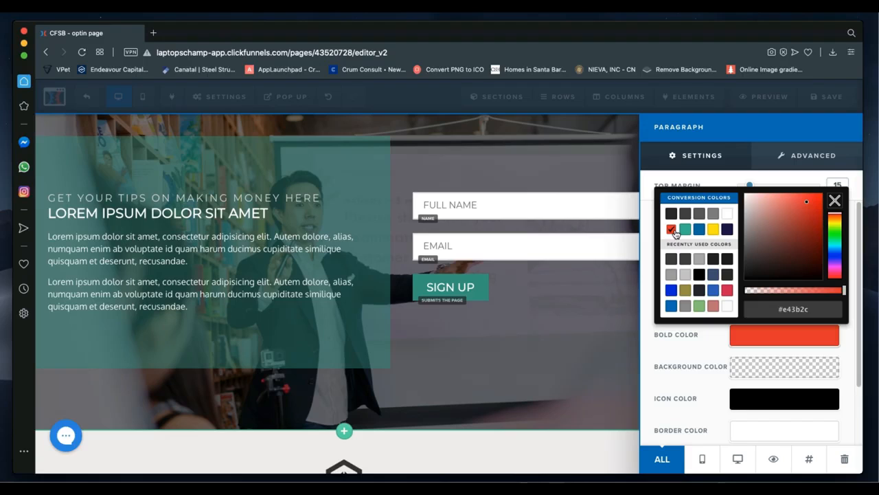
{"action": "left_click", "coordinate": [226, 283]}
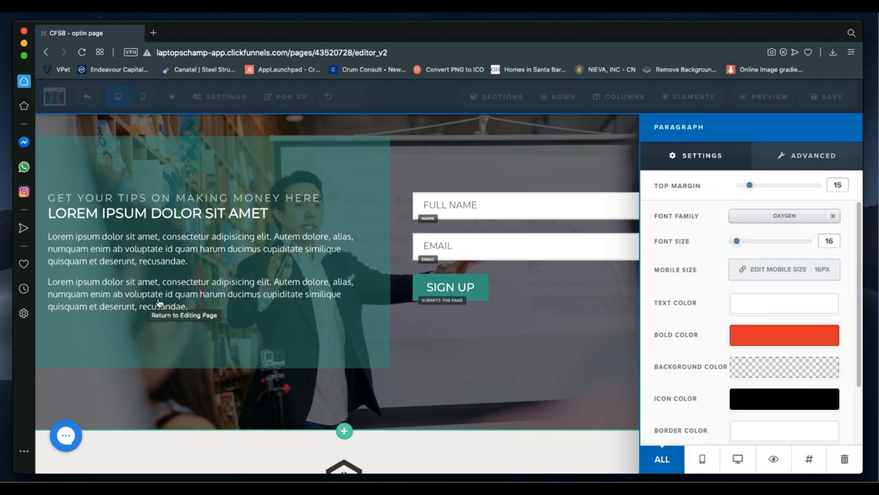
- Try #e43b2c as the second paragraph's background color, and make it fully transparent with an alpha of 0
{"action": "scroll", "coordinate": [724, 365], "scroll_direction": "down", "scroll_amount": 1}
{"action": "left_click", "coordinate": [758, 291]}
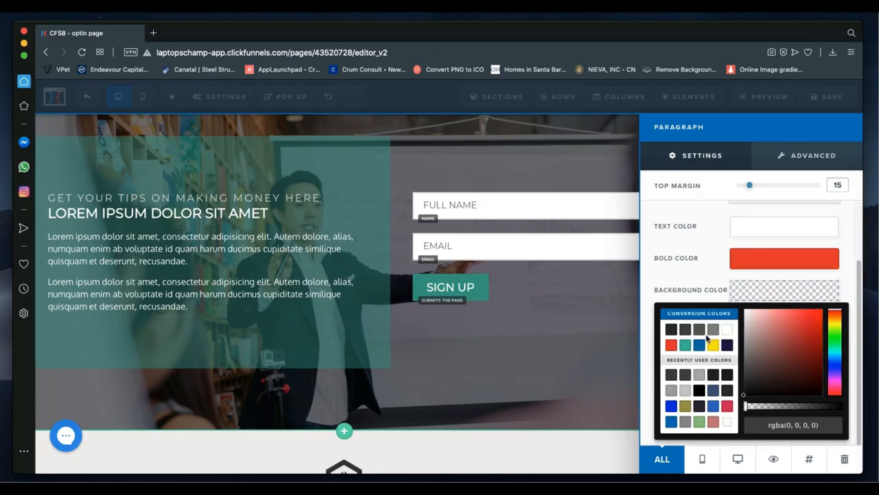
{"action": "left_click", "coordinate": [671, 345]}
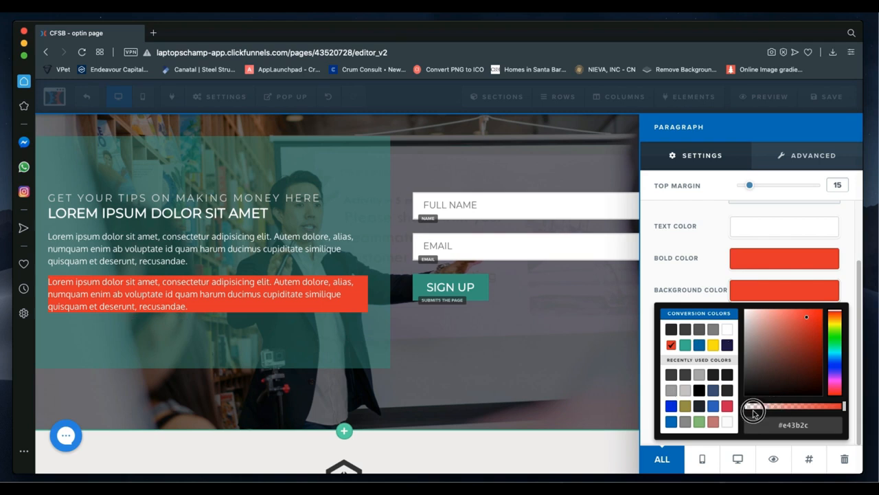
{"action": "left_click_drag", "start_coordinate": [752, 409], "coordinate": [746, 408]}
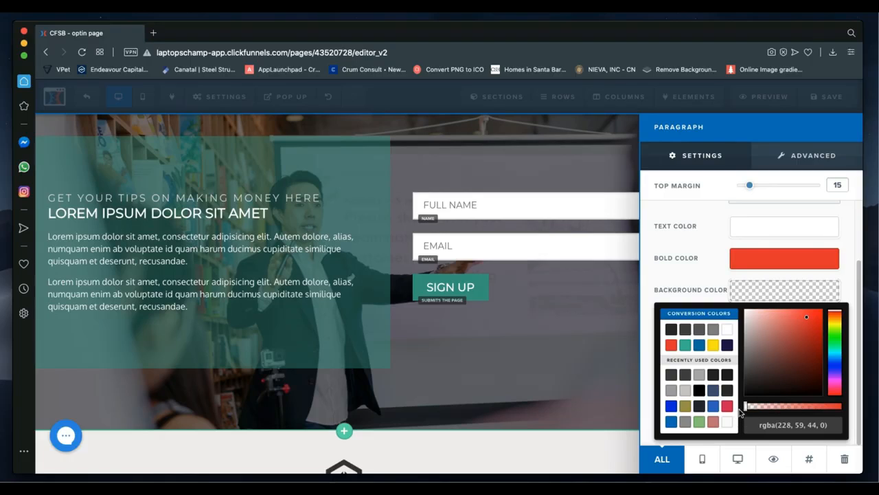
{"action": "left_click", "coordinate": [668, 275]}
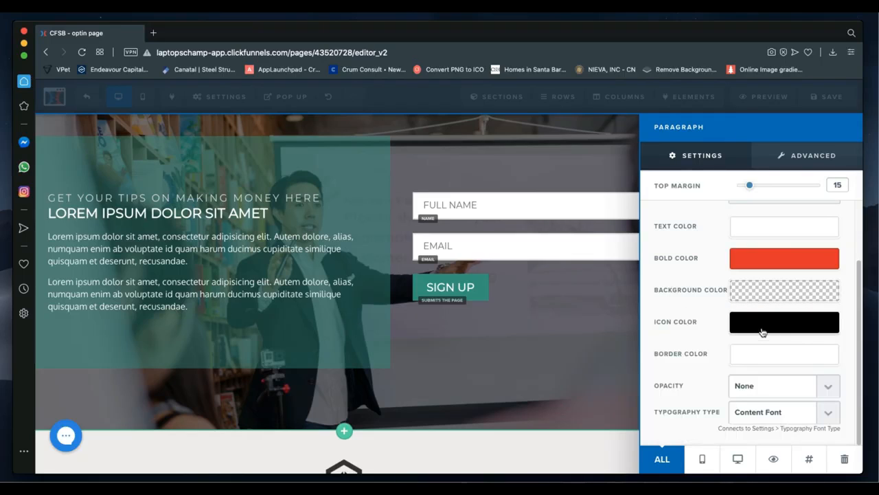
- Try the Half Fade and Heavy Fade opacity options on the second paragraph, and restore None
{"action": "left_click", "coordinate": [758, 390]}
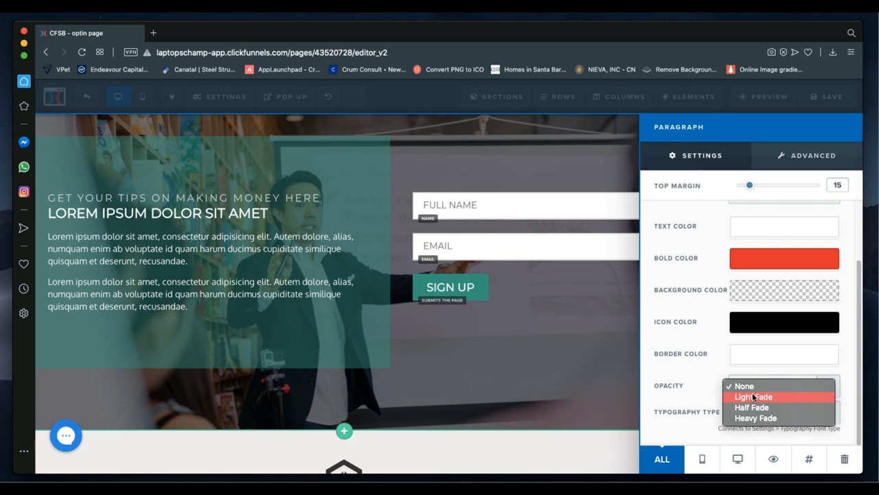
{"action": "left_click", "coordinate": [740, 408]}
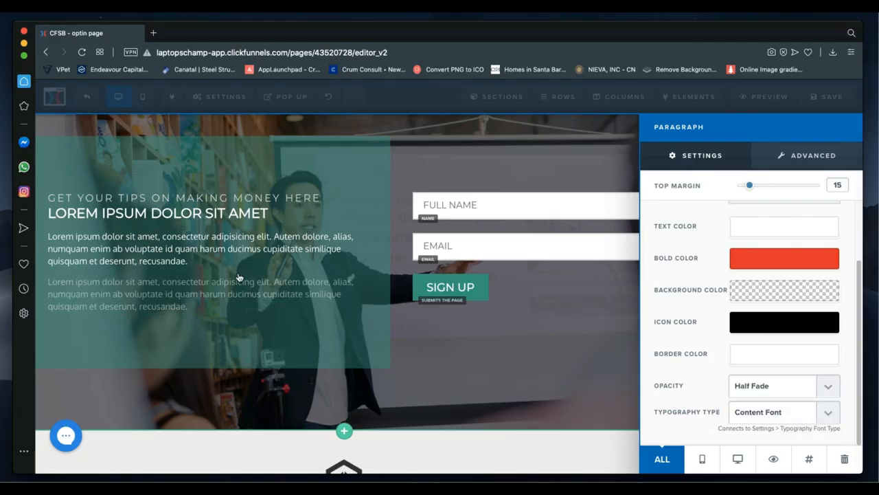
{"action": "left_click", "coordinate": [772, 388]}
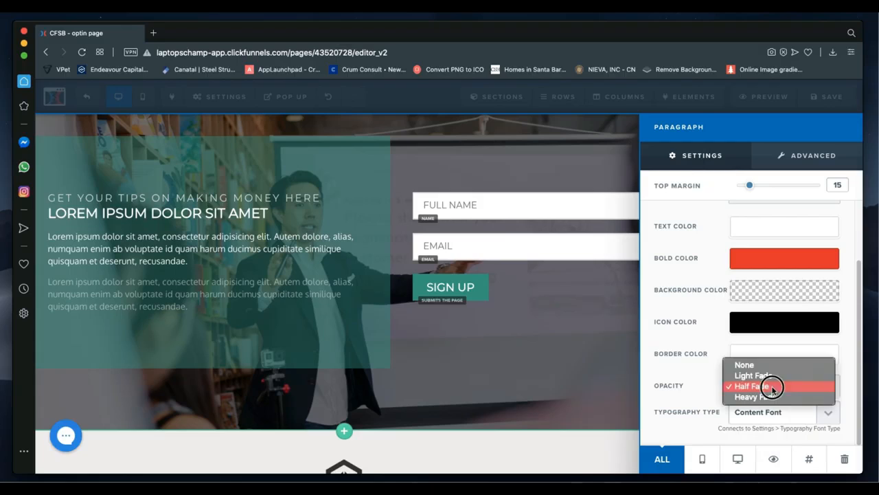
{"action": "left_click", "coordinate": [768, 397]}
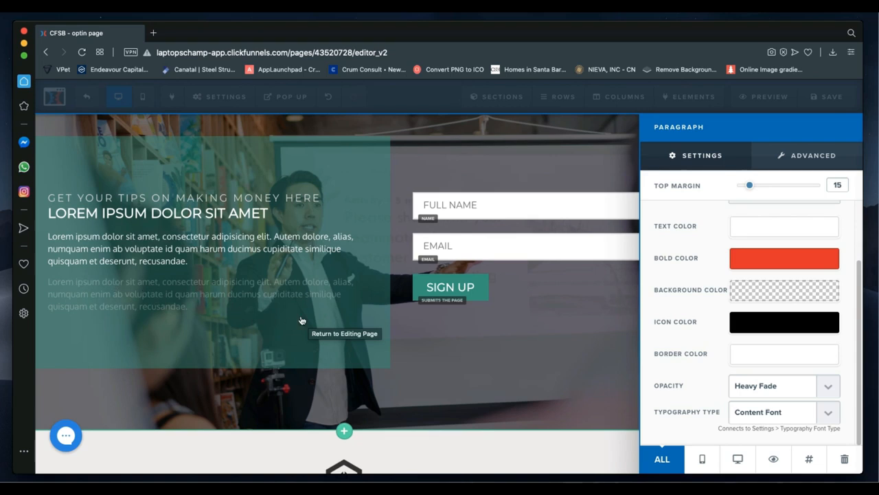
{"action": "left_click", "coordinate": [785, 386]}
{"action": "left_click", "coordinate": [756, 356]}
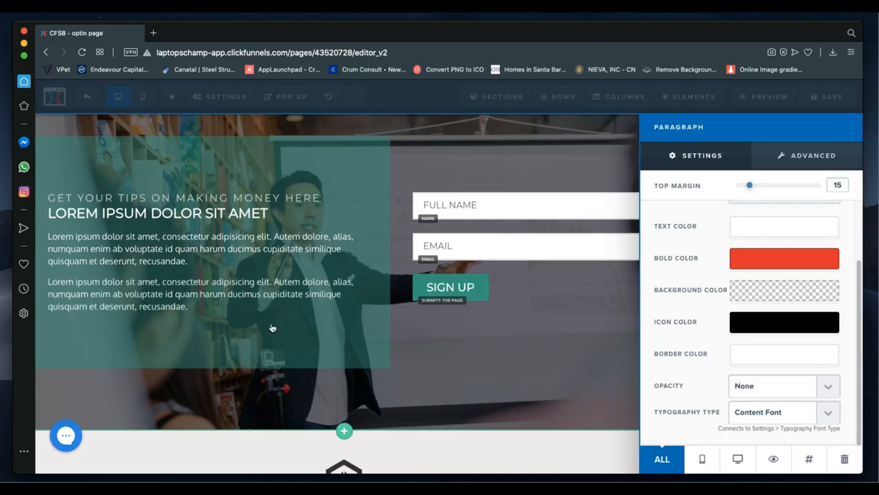
- Open the second paragraph's advanced style settings, try a line height of 1.5em, and set it back to Auto
{"action": "left_click", "coordinate": [799, 163]}
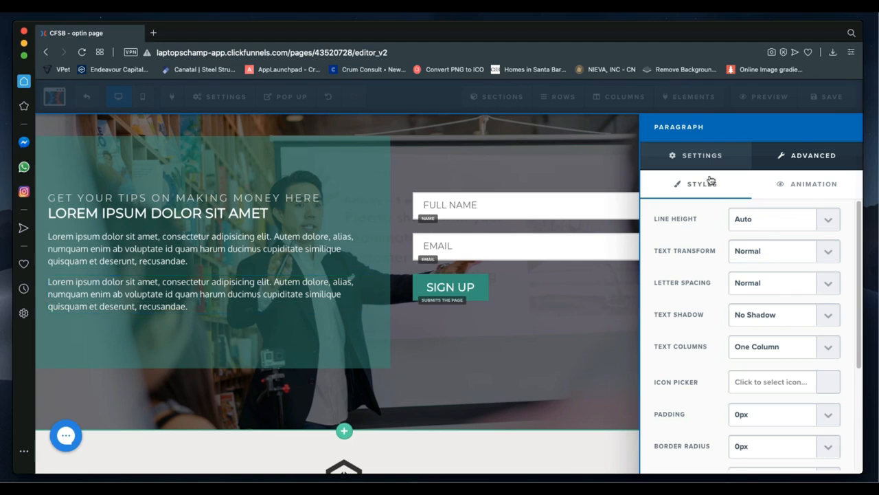
{"action": "left_click", "coordinate": [765, 222]}
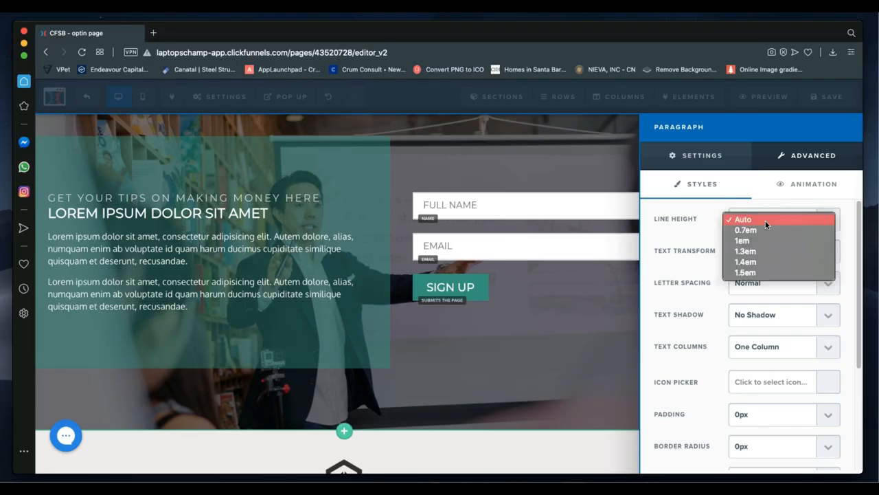
{"action": "left_click", "coordinate": [755, 269]}
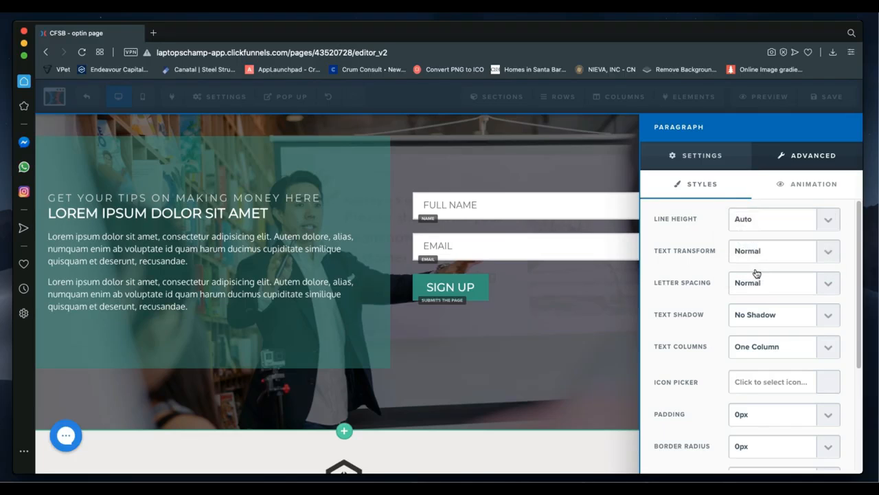
{"action": "left_click", "coordinate": [765, 222]}
{"action": "left_click", "coordinate": [745, 166]}
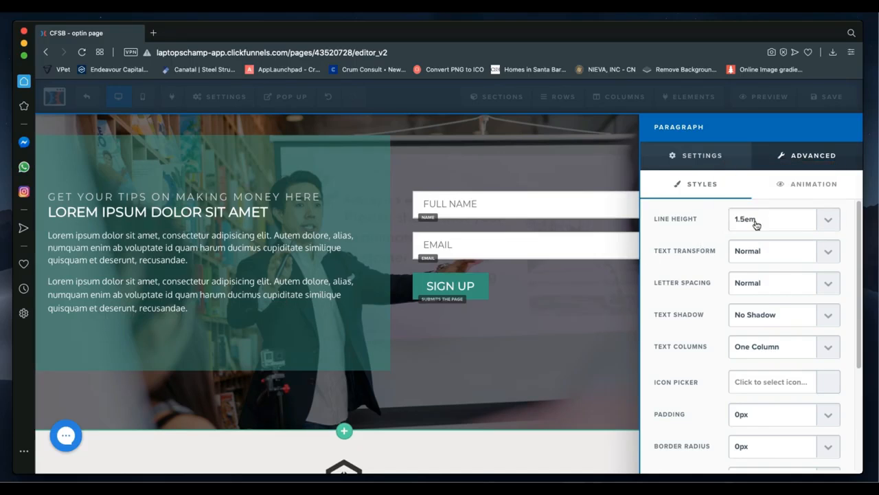
- Try the Uppercase, Lowercase and Capitalize text transforms on the second paragraph, and reopen the transform choices
{"action": "left_click", "coordinate": [772, 251]}
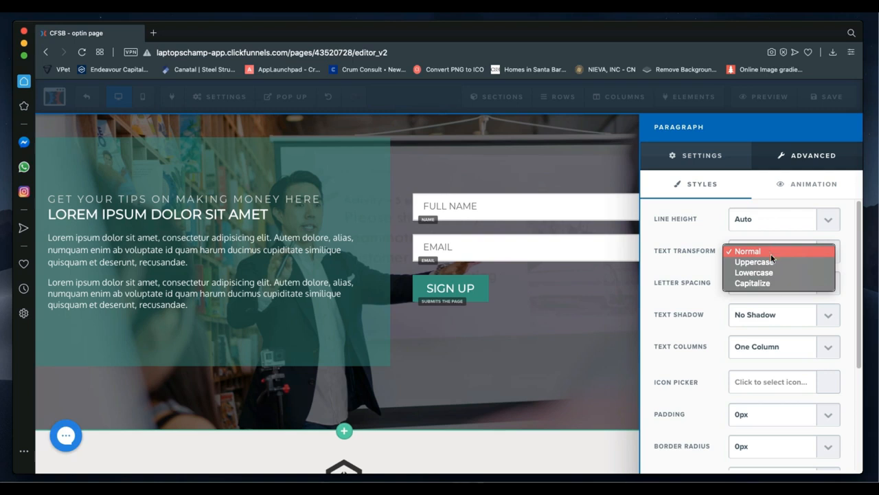
{"action": "left_click", "coordinate": [770, 261]}
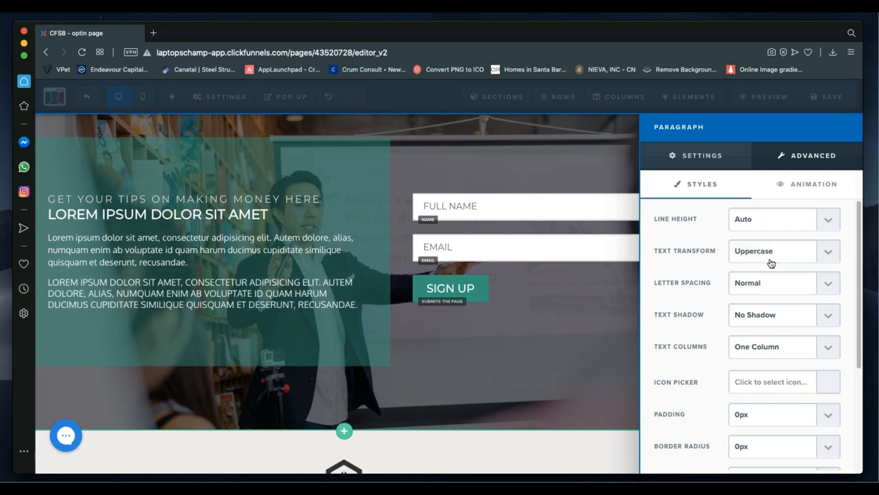
{"action": "left_click", "coordinate": [745, 261]}
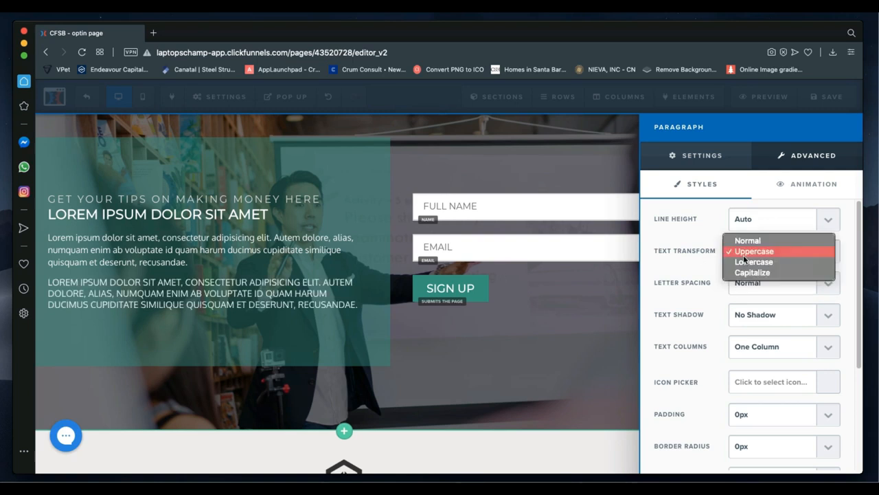
{"action": "left_click", "coordinate": [744, 266]}
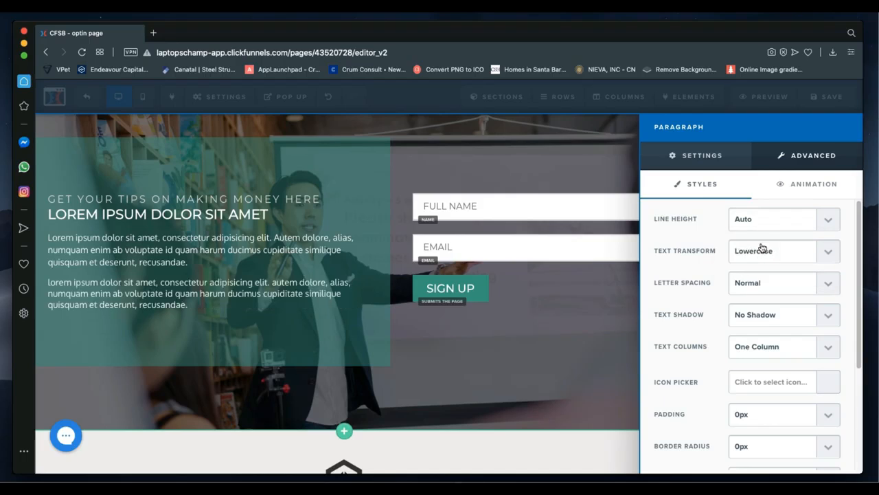
{"action": "left_click", "coordinate": [760, 251]}
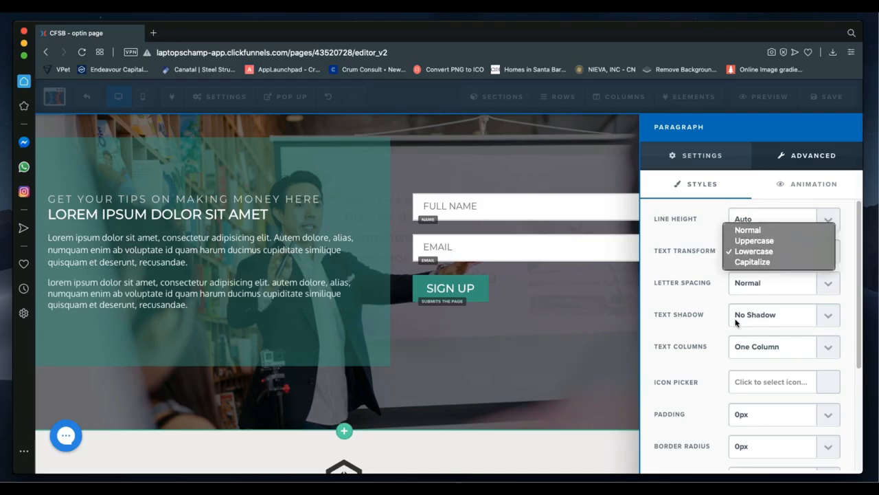
{"action": "left_click", "coordinate": [747, 266]}
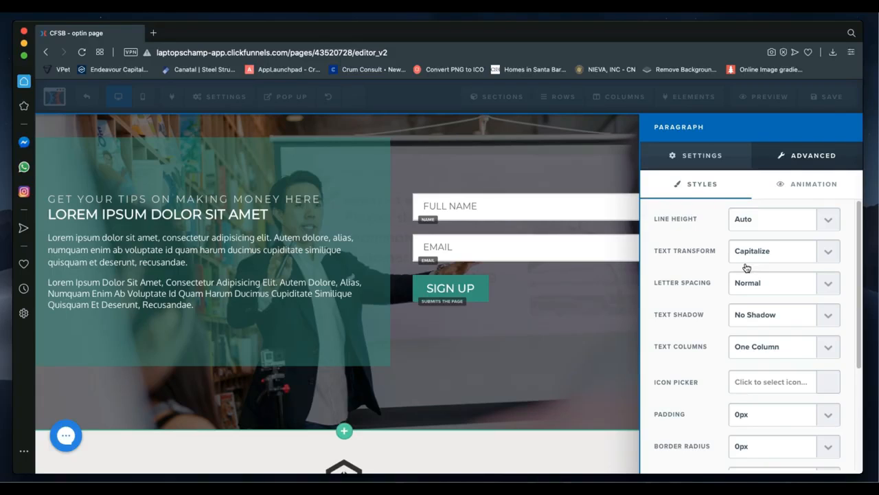
{"action": "left_click", "coordinate": [747, 256]}
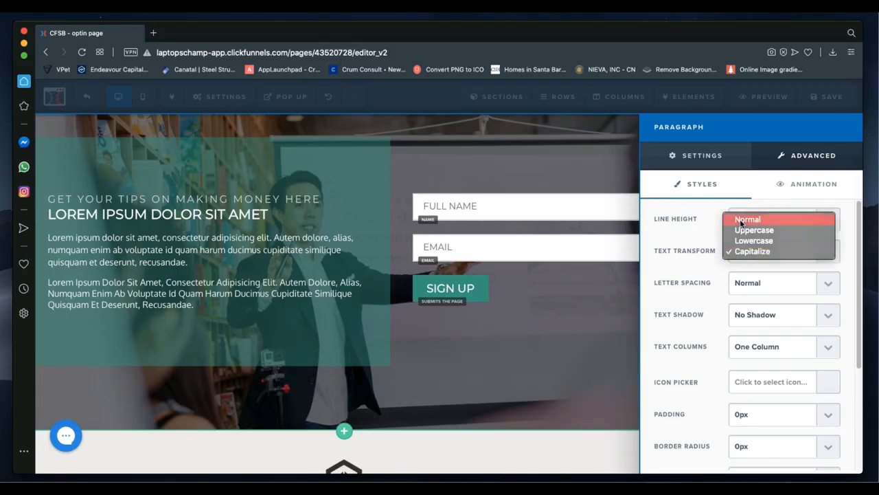
- Set the lower paragraph's text transform to Normal
{"action": "left_click", "coordinate": [749, 219]}
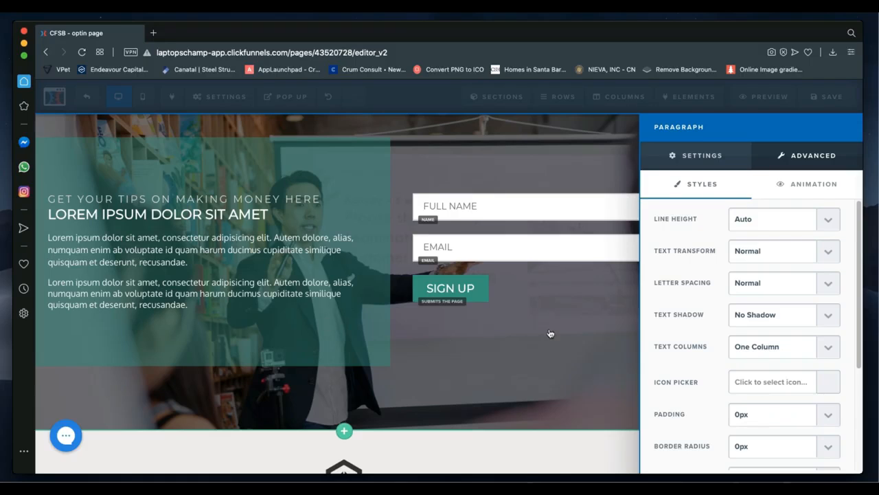
- Try 3px letter spacing on the lower paragraph and return the spacing to Normal
{"action": "left_click", "coordinate": [760, 288]}
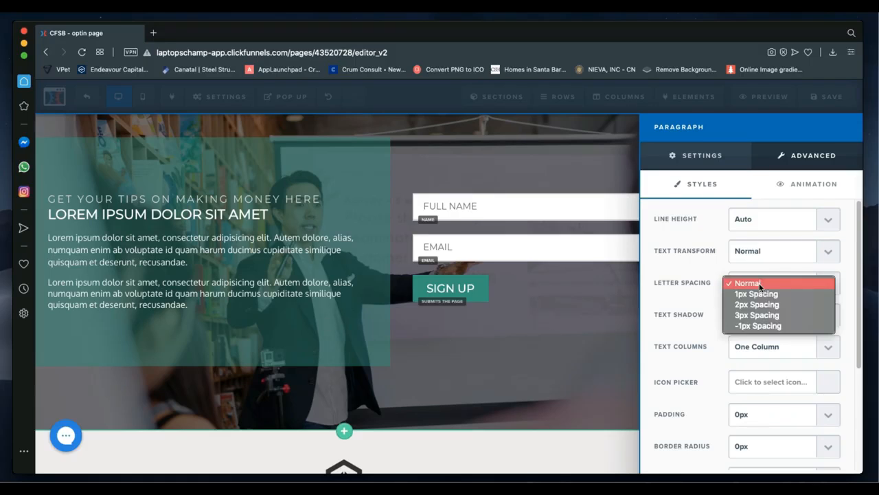
{"action": "left_click", "coordinate": [775, 316]}
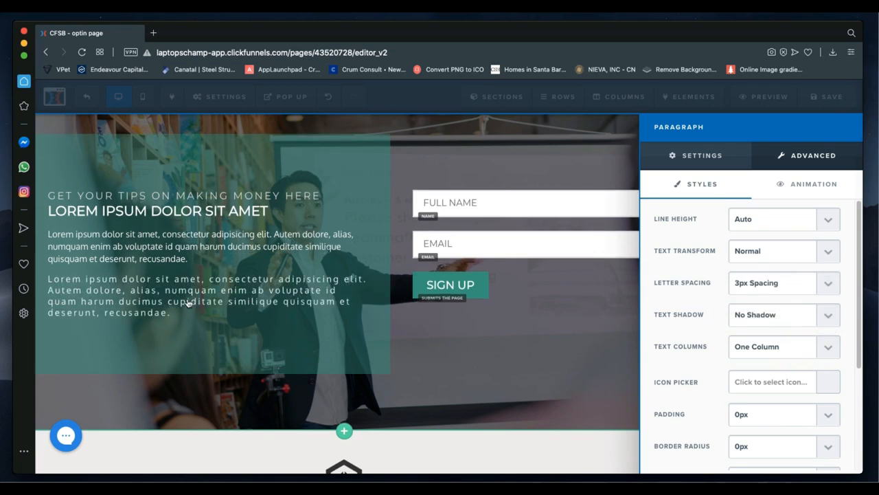
{"action": "left_click", "coordinate": [756, 283]}
{"action": "left_click", "coordinate": [749, 250]}
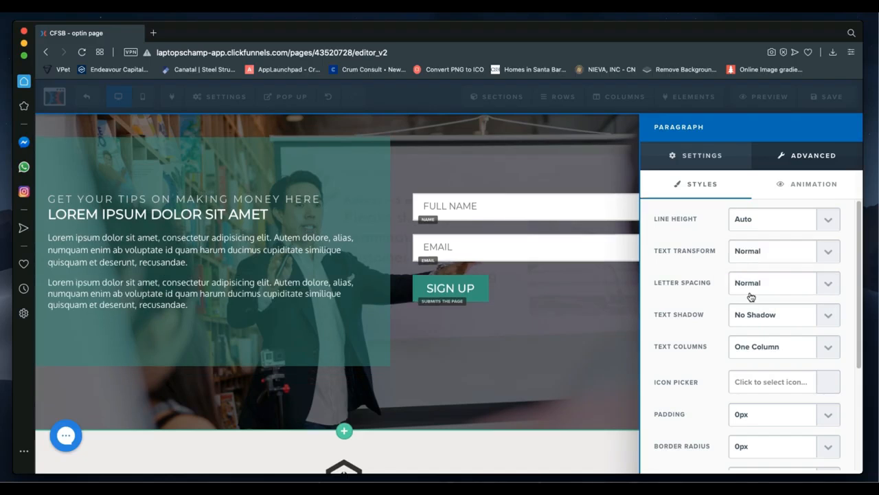
- Save and publish the page, and close the lower paragraph's settings
{"action": "scroll", "coordinate": [771, 321], "scroll_direction": "down", "scroll_amount": 3}
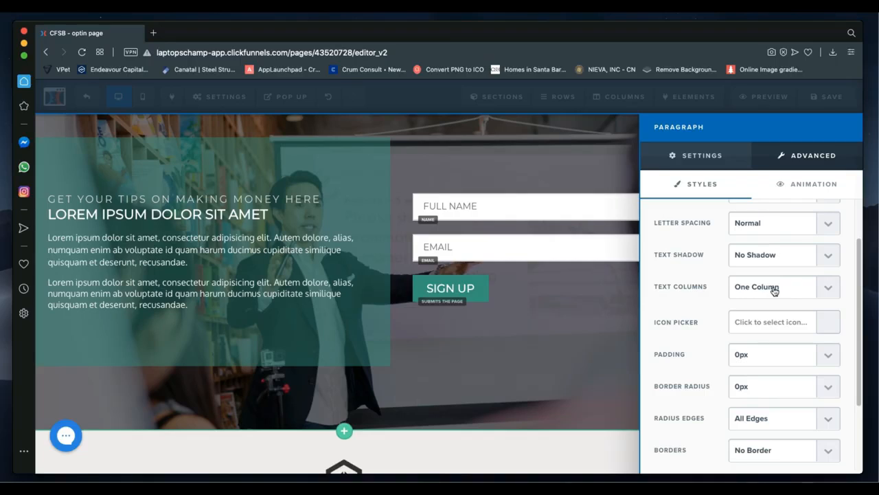
{"action": "scroll", "coordinate": [770, 298], "scroll_direction": "down", "scroll_amount": 2}
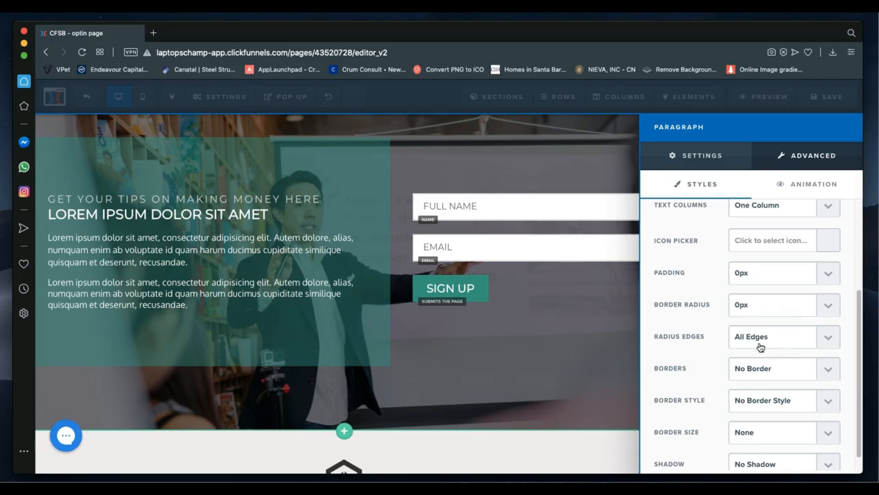
{"action": "scroll", "coordinate": [761, 347], "scroll_direction": "down", "scroll_amount": 1}
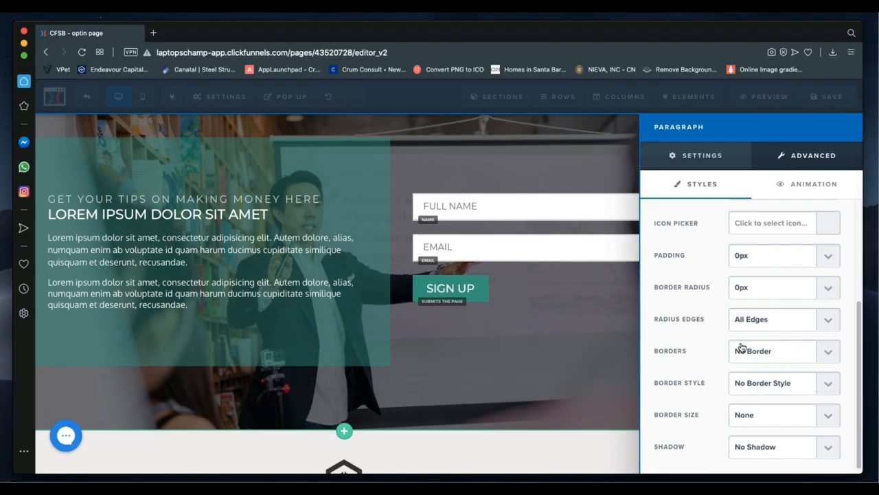
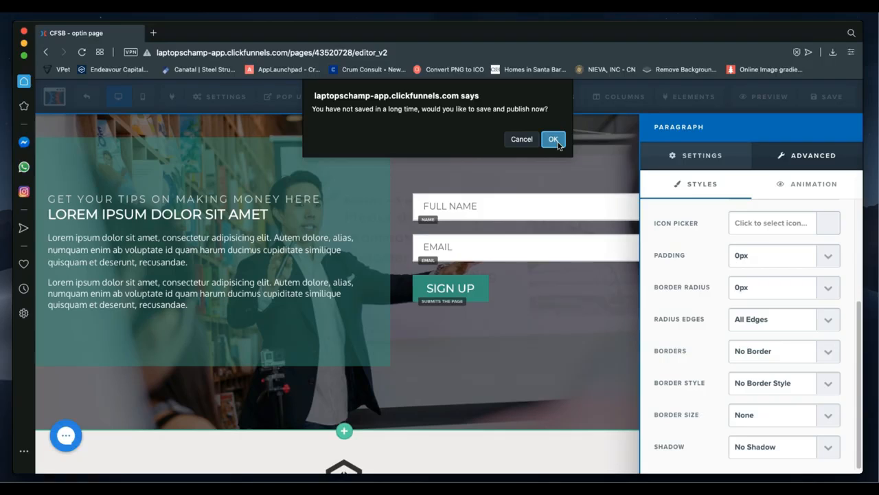
{"action": "left_click", "coordinate": [553, 140]}
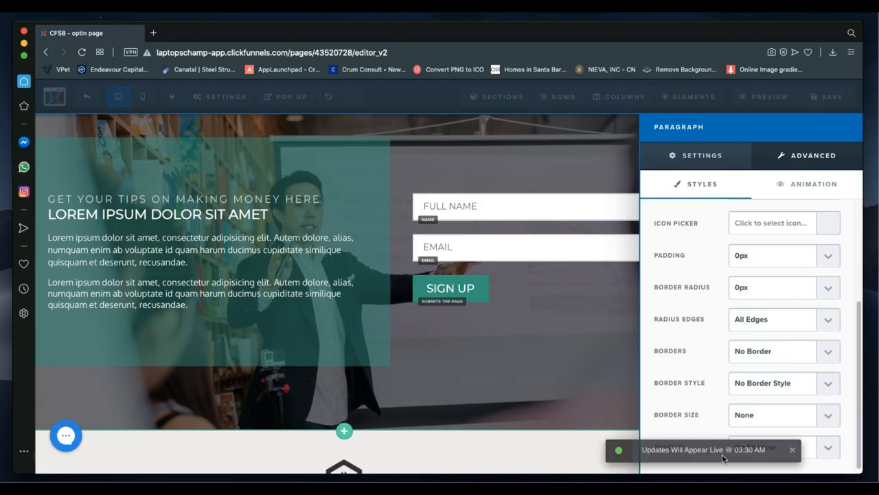
{"action": "left_click", "coordinate": [763, 450]}
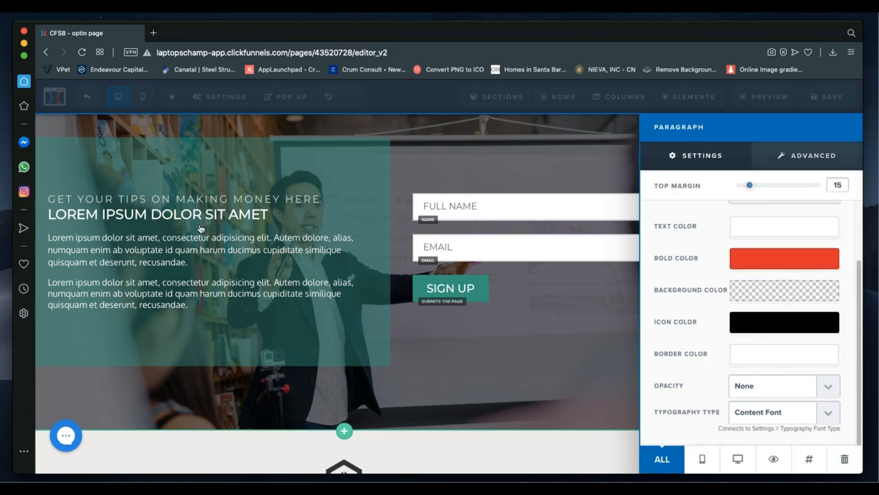
{"action": "left_click", "coordinate": [169, 296]}
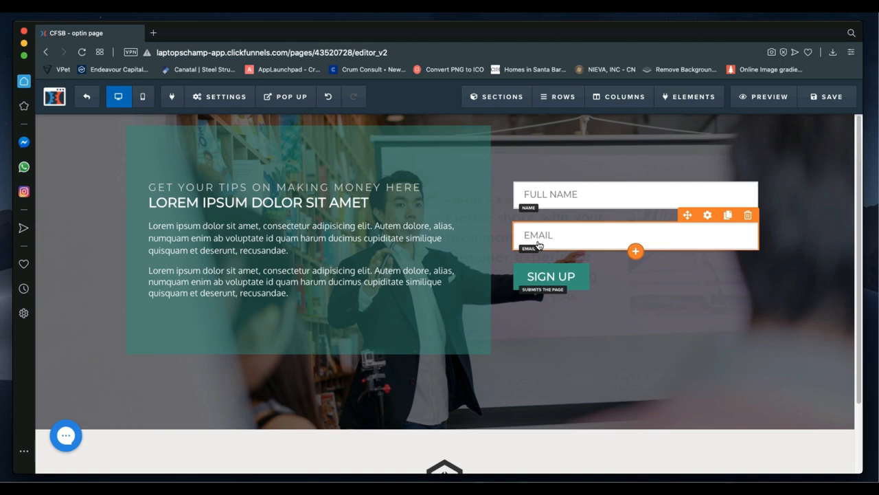
- Add a form Input element between the email field and the SIGN UP button
{"action": "left_click", "coordinate": [637, 253]}
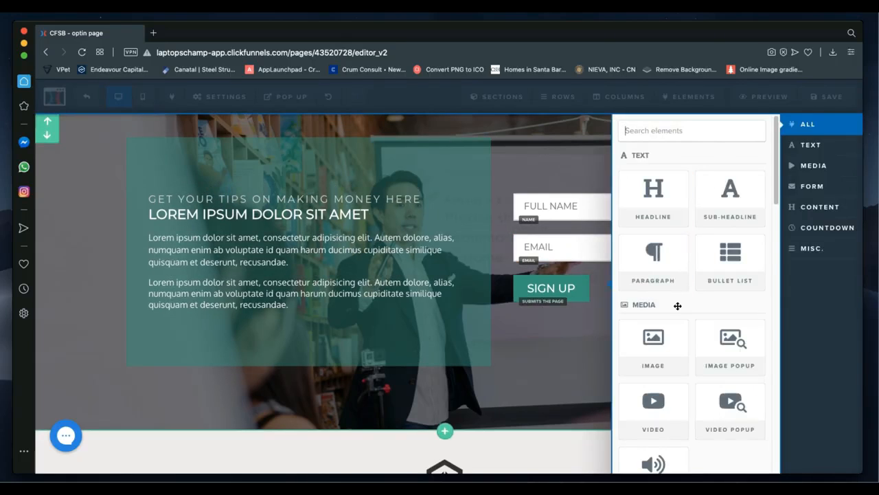
{"action": "scroll", "coordinate": [678, 302], "scroll_direction": "down", "scroll_amount": 3}
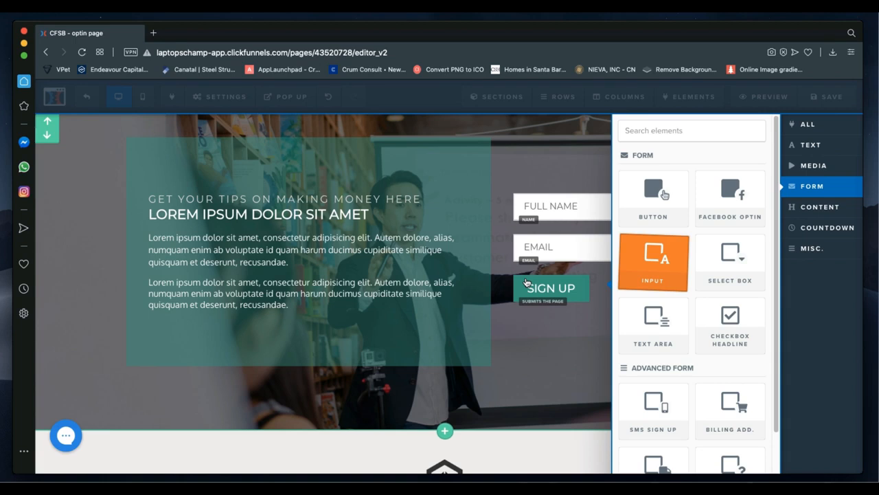
{"action": "left_click_drag", "start_coordinate": [526, 283], "coordinate": [527, 281]}
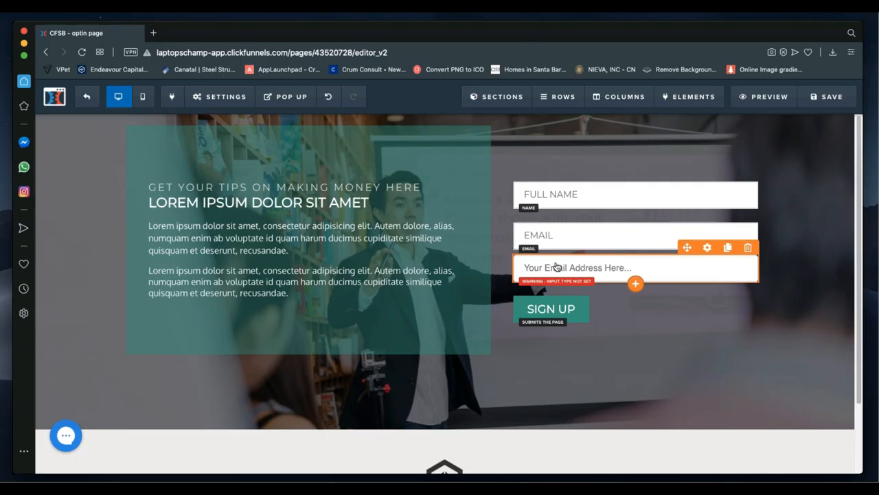
- Set the new input field's type to Phone Number in its settings
{"action": "left_click", "coordinate": [707, 248]}
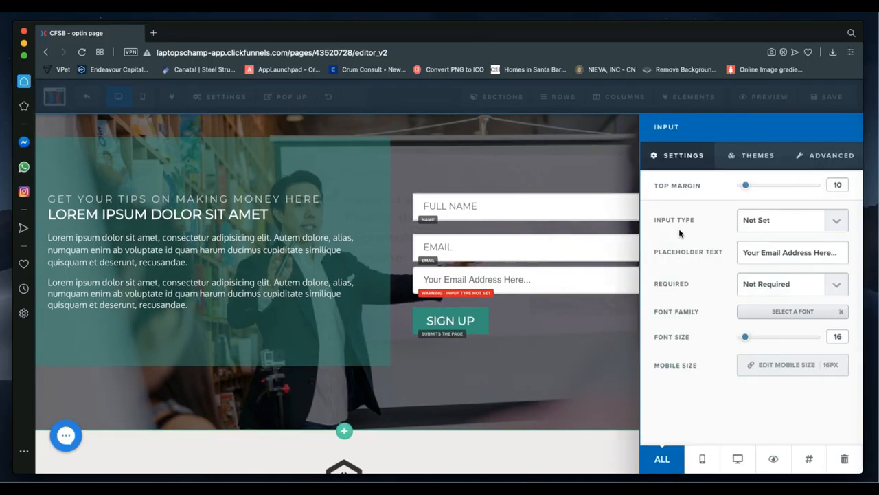
{"action": "left_click", "coordinate": [766, 221]}
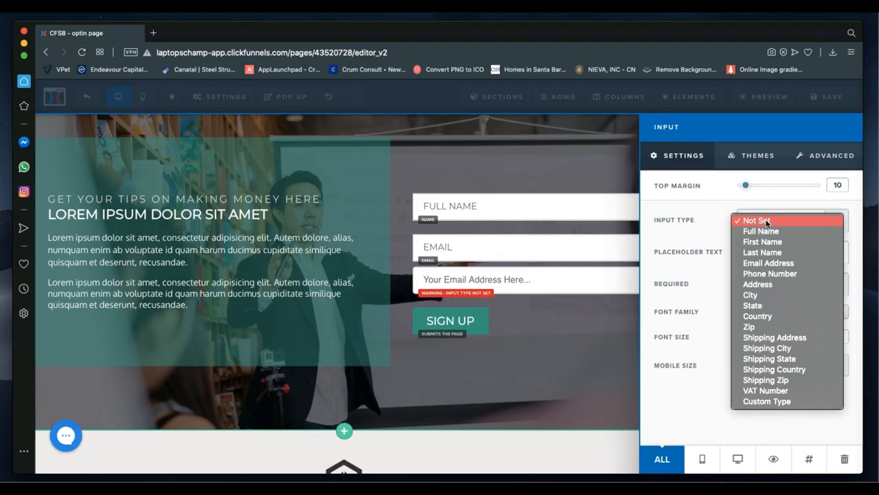
{"action": "left_click", "coordinate": [765, 275]}
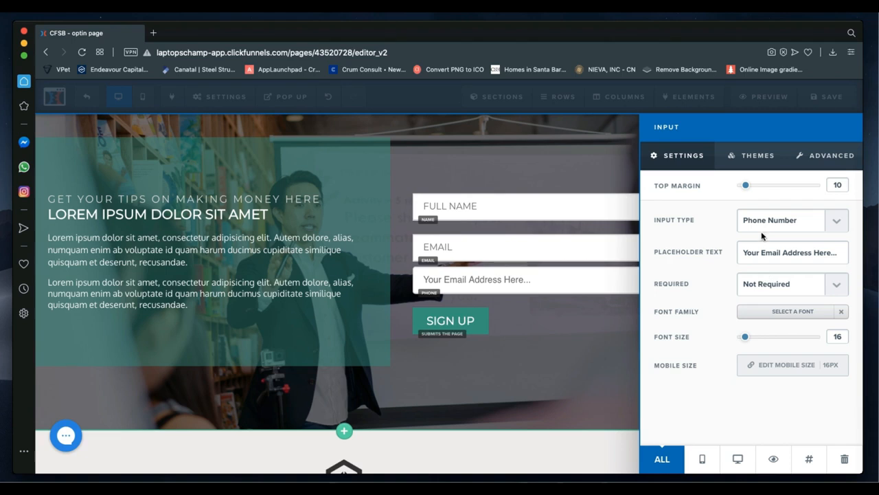
- Set the phone field's placeholder text to "PHONE NUMBER" and make the field required
{"action": "double_click", "coordinate": [815, 254]}
{"action": "triple_click", "coordinate": [809, 254]}
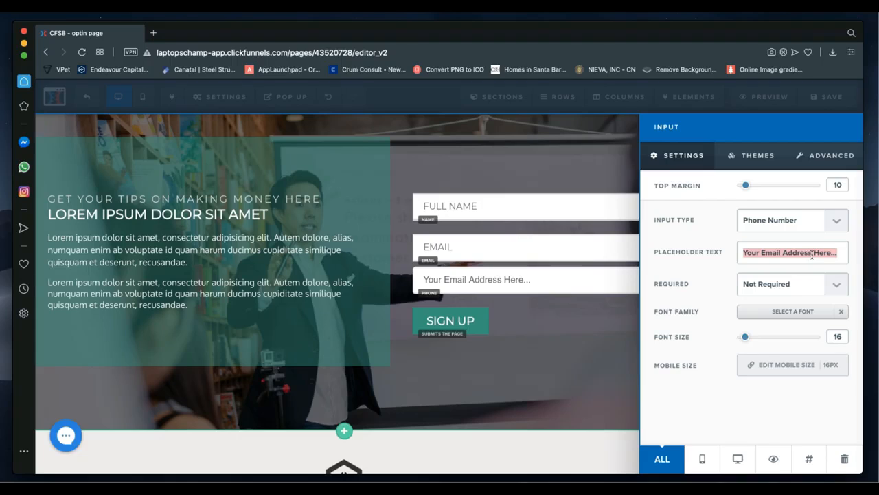
{"action": "type", "text": "PHON"}
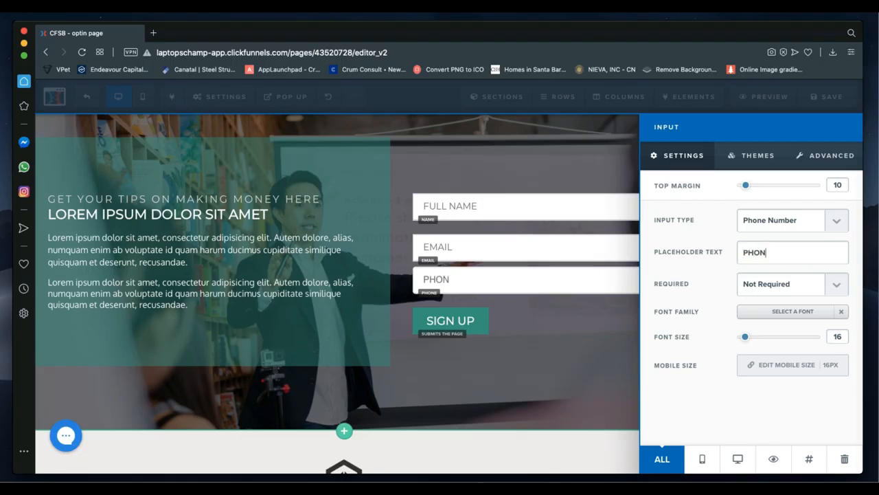
{"action": "type", "text": "E NUMBER"}
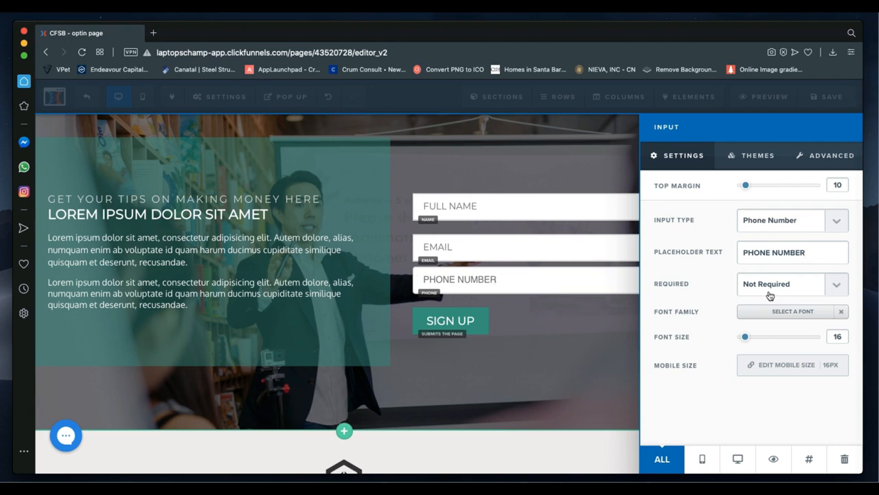
{"action": "left_click", "coordinate": [825, 292]}
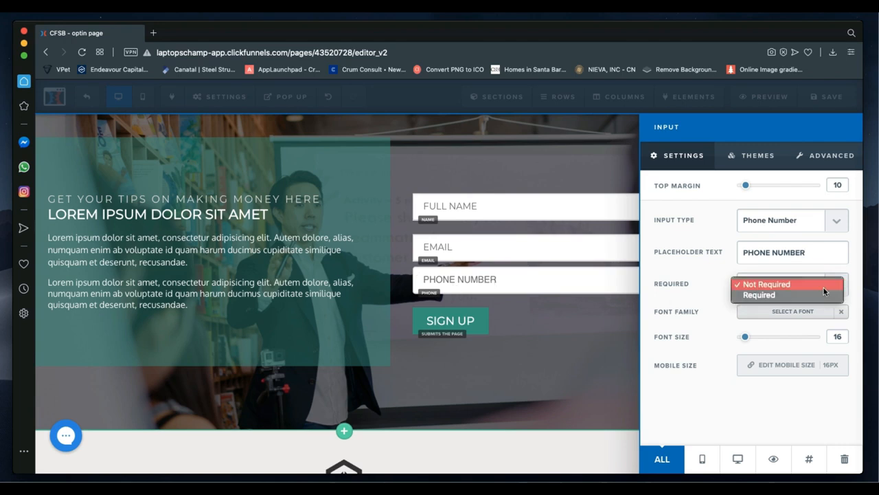
{"action": "left_click", "coordinate": [823, 294]}
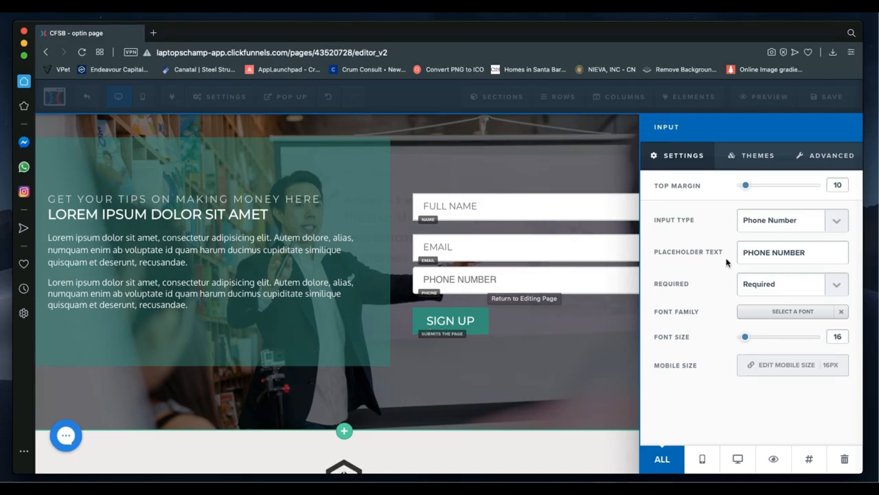
- Change the phone number field's font family to Montserrat
{"action": "left_click", "coordinate": [773, 312]}
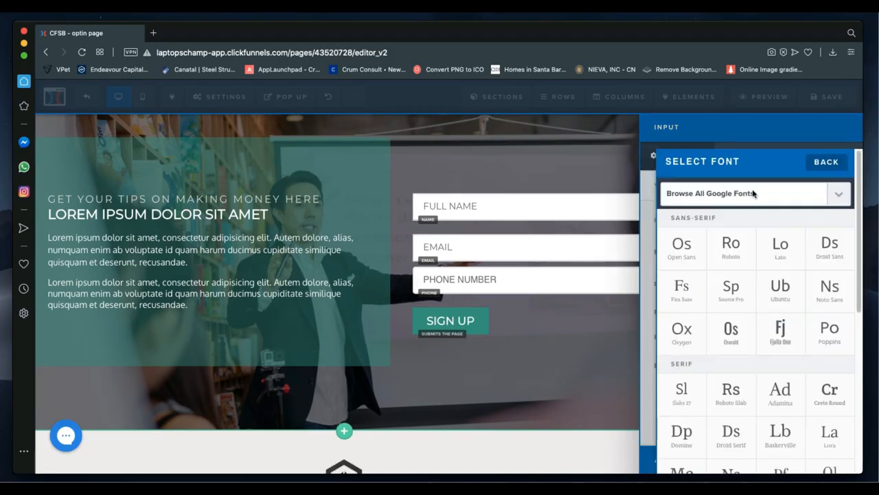
{"action": "left_click", "coordinate": [752, 193]}
{"action": "type", "text": "montserrat"}
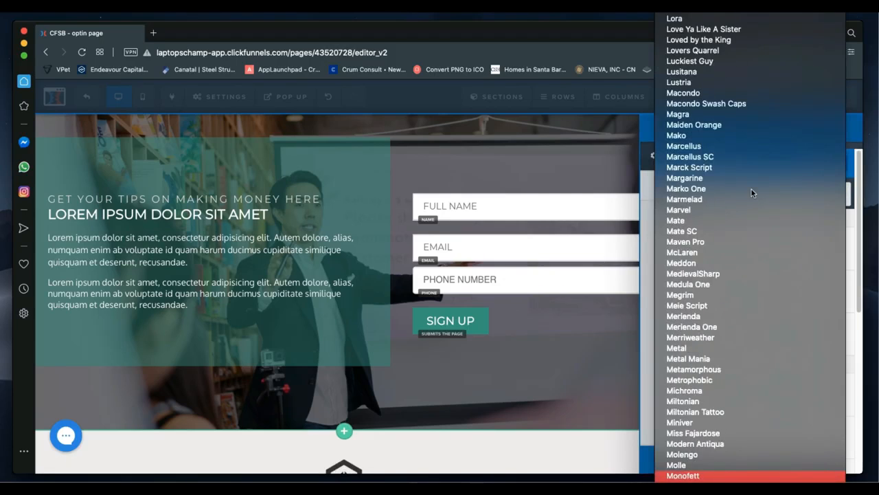
{"action": "key", "text": "Return"}
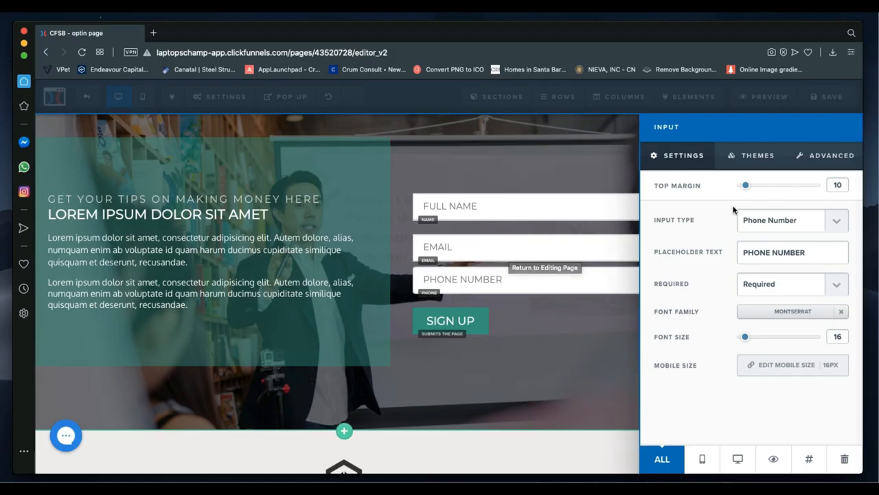
- Set the phone number field's top margin to 25
{"action": "left_click_drag", "start_coordinate": [747, 188], "coordinate": [754, 187]}
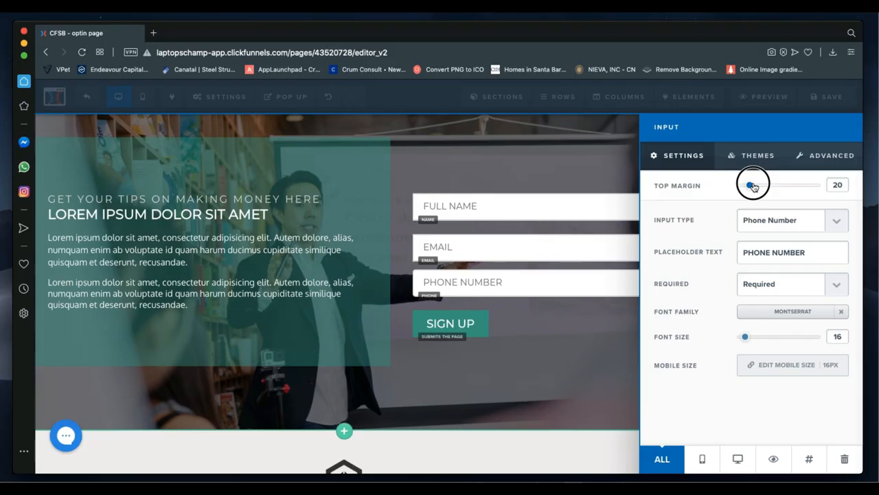
{"action": "left_click", "coordinate": [757, 187]}
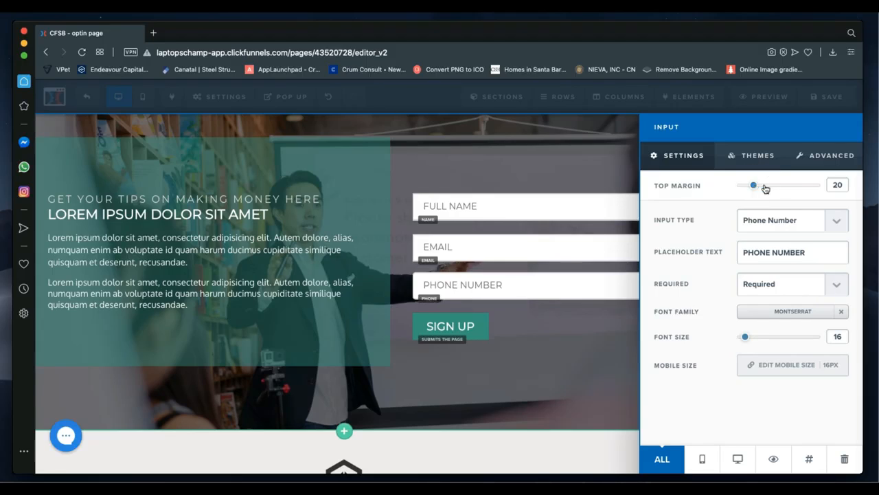
{"action": "left_click", "coordinate": [760, 187]}
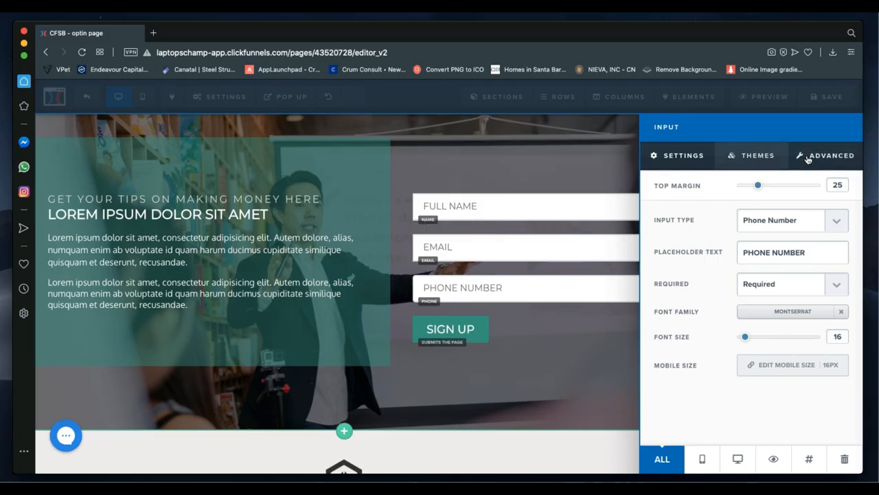
{"action": "left_click", "coordinate": [744, 155]}
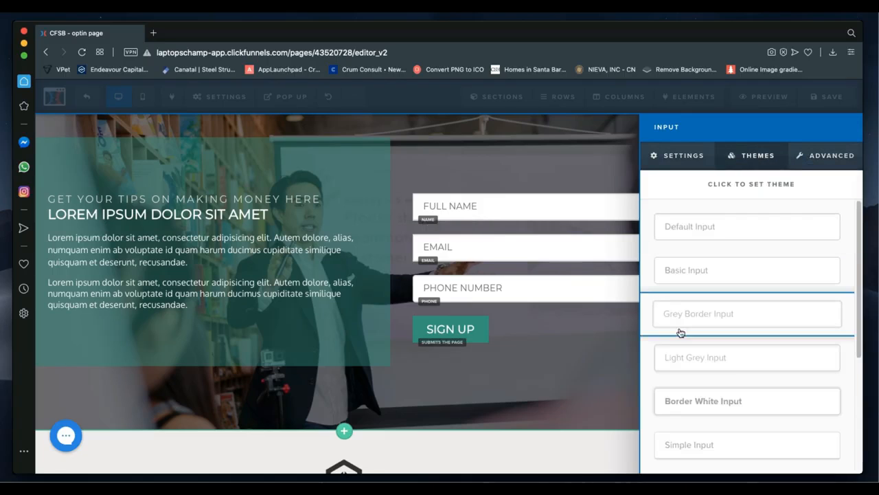
{"action": "scroll", "coordinate": [680, 332], "scroll_direction": "down", "scroll_amount": 5}
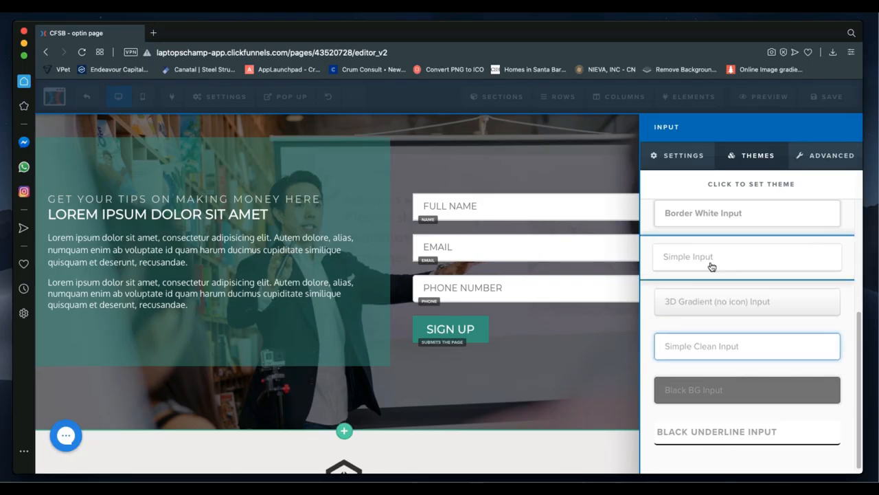
{"action": "scroll", "coordinate": [711, 266], "scroll_direction": "up", "scroll_amount": 5}
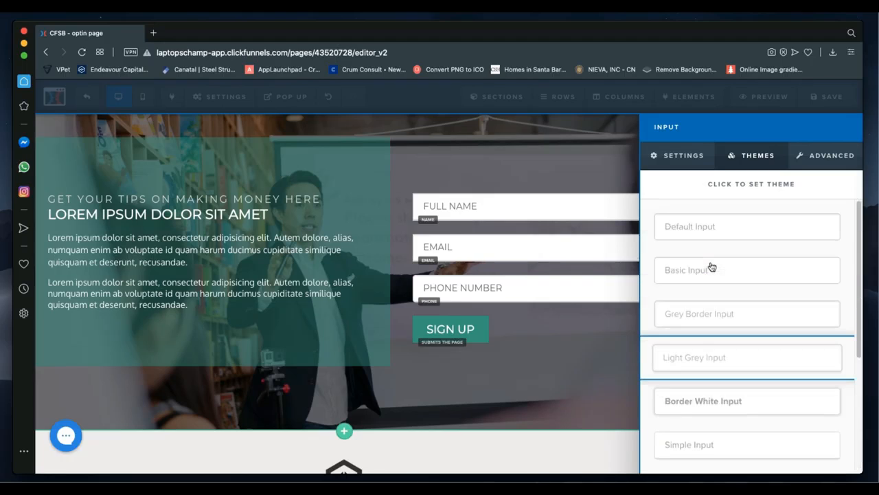
- Try centered text alignment on the phone number field and return it to left alignment
{"action": "left_click", "coordinate": [831, 158]}
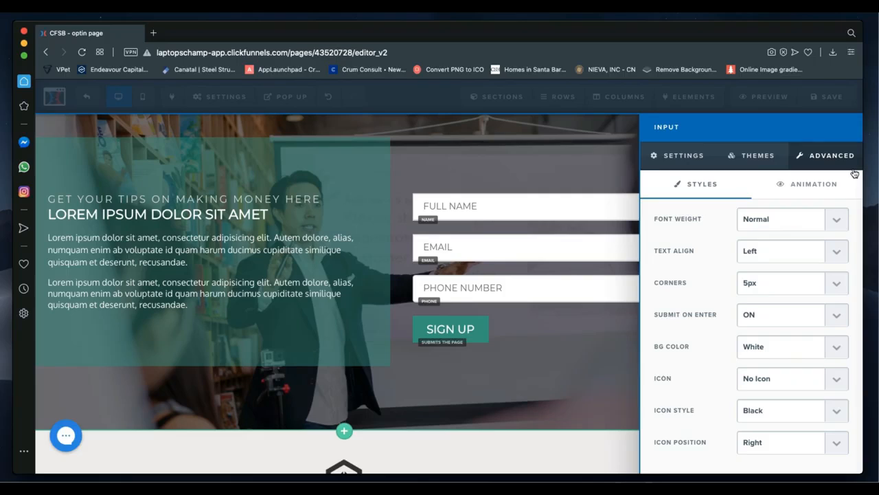
{"action": "left_click", "coordinate": [754, 254]}
{"action": "left_click", "coordinate": [755, 265]}
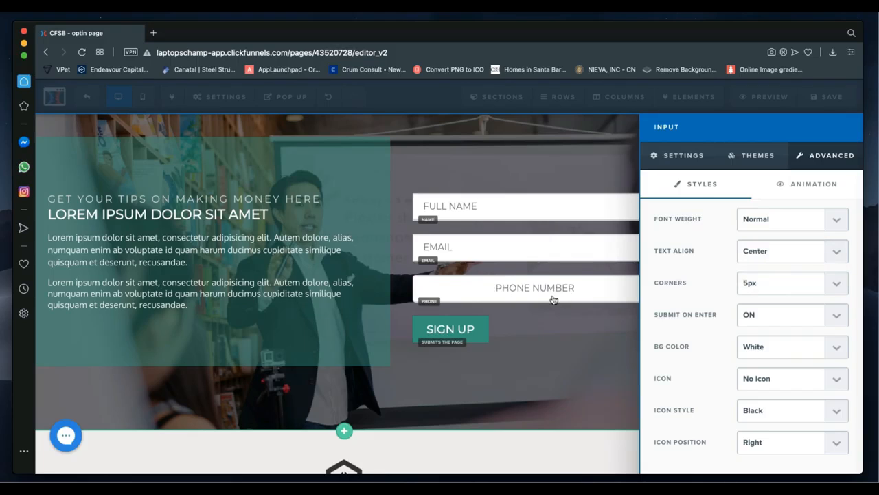
{"action": "left_click", "coordinate": [757, 251]}
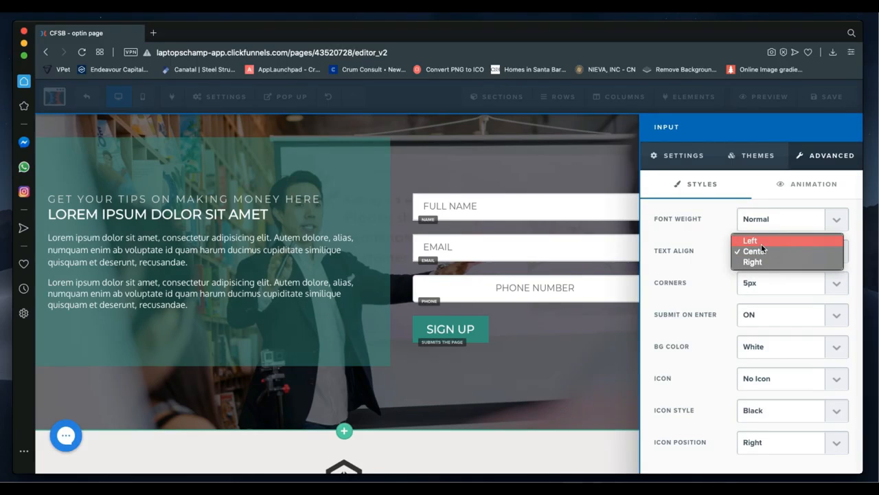
{"action": "left_click", "coordinate": [762, 244]}
- Give the phone number field square edges and a phone icon, keeping the icon style black
{"action": "left_click", "coordinate": [764, 283]}
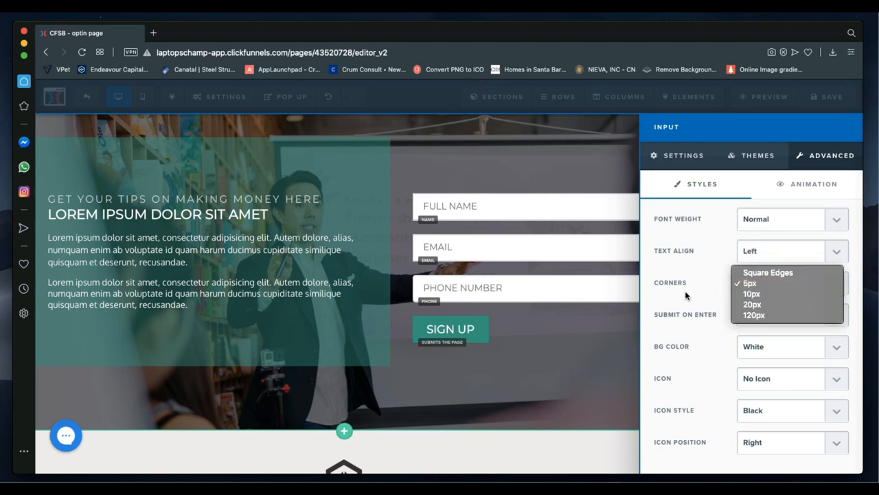
{"action": "left_click", "coordinate": [753, 283]}
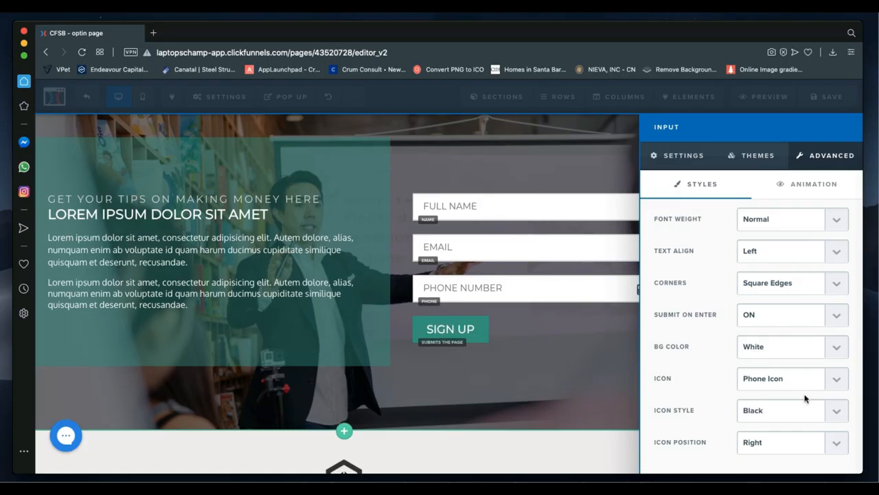
{"action": "left_click", "coordinate": [790, 411]}
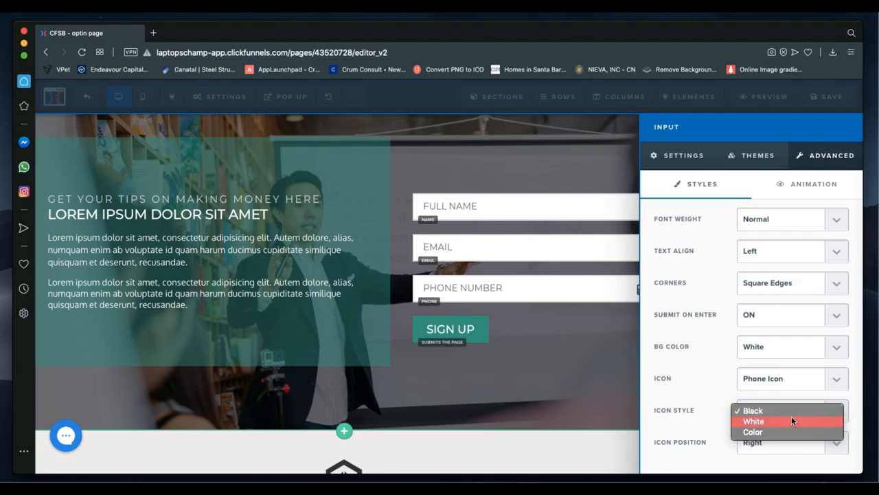
{"action": "left_click", "coordinate": [570, 360]}
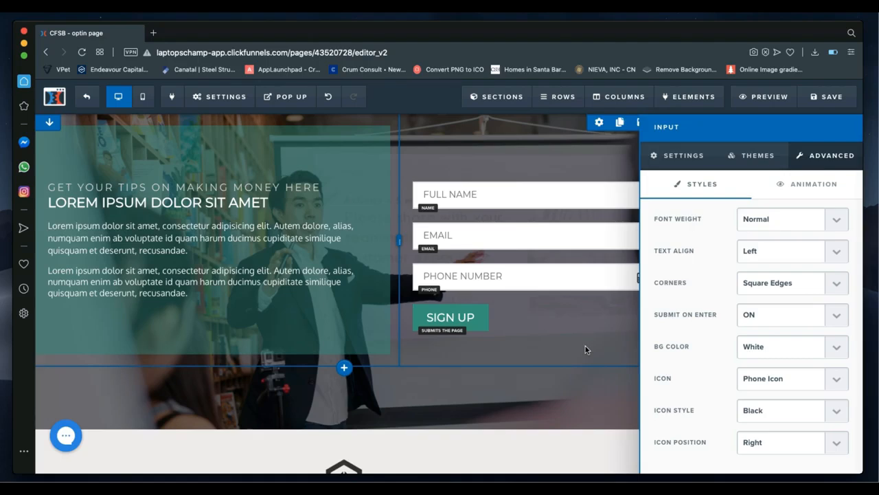
{"action": "left_click", "coordinate": [586, 349]}
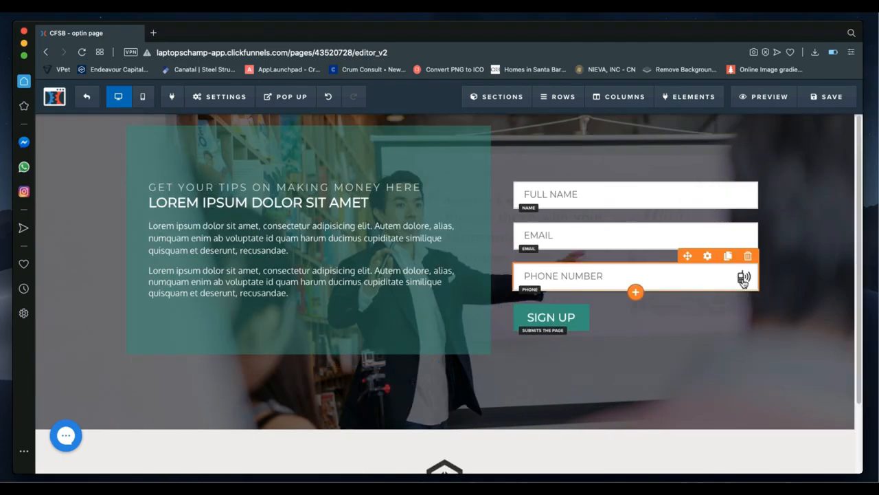
- Delete the phone number field from the sign-up form
{"action": "left_click", "coordinate": [709, 257]}
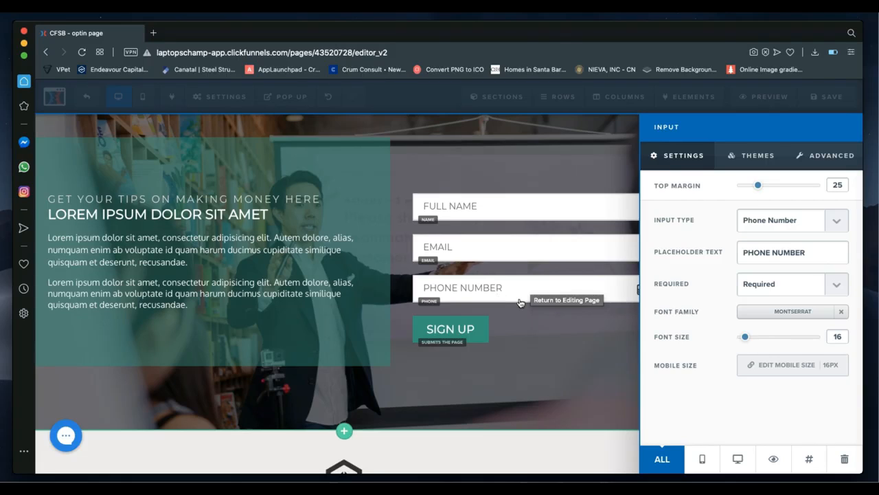
{"action": "left_click", "coordinate": [553, 284]}
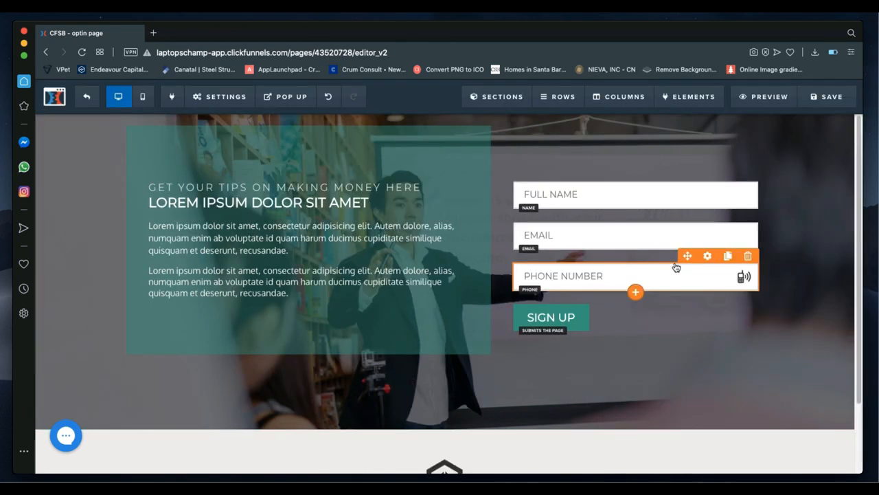
{"action": "left_click", "coordinate": [749, 257]}
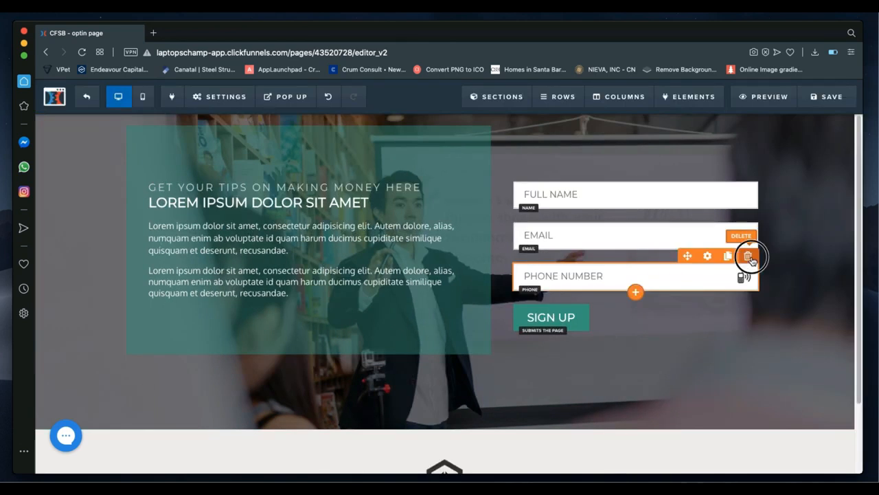
{"action": "left_click", "coordinate": [554, 139]}
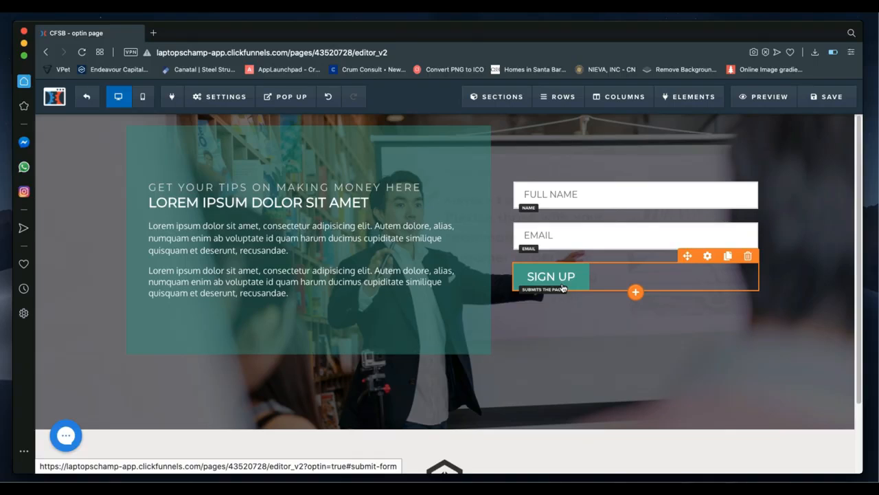
- Add an image element below the SIGN UP button and set it to the white bag mockup from the image library
{"action": "left_click", "coordinate": [637, 295]}
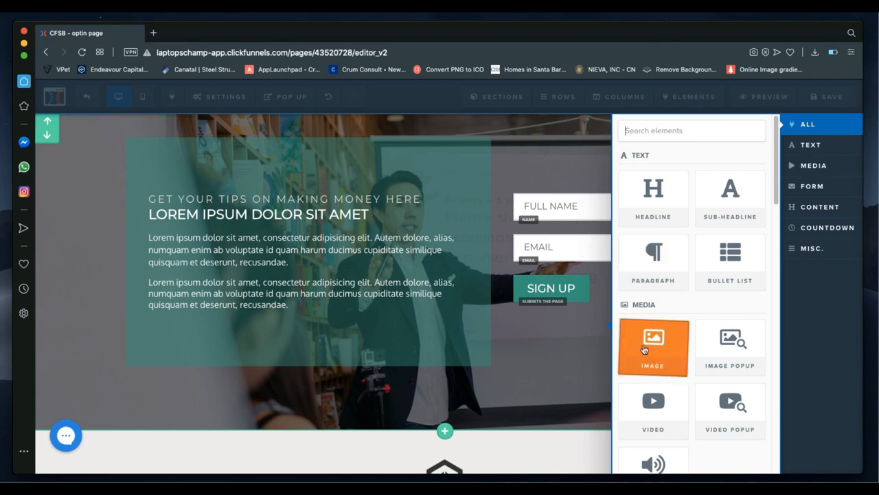
{"action": "left_click", "coordinate": [645, 350]}
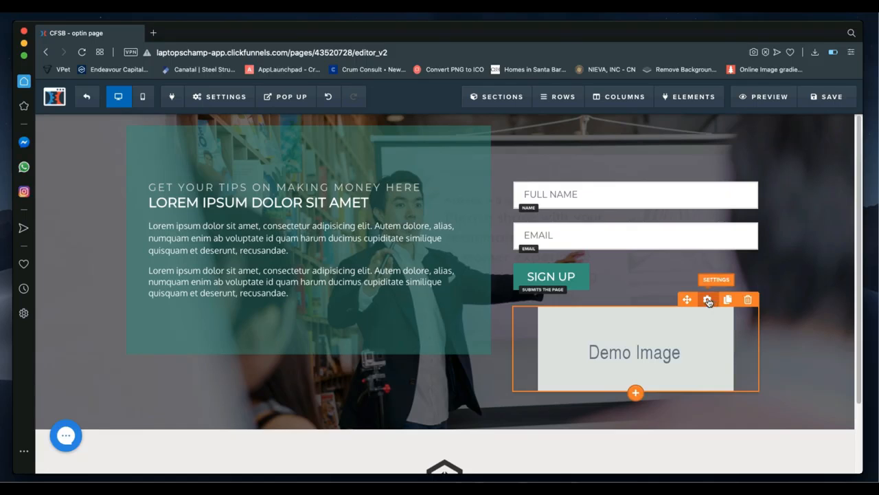
{"action": "left_click", "coordinate": [708, 301]}
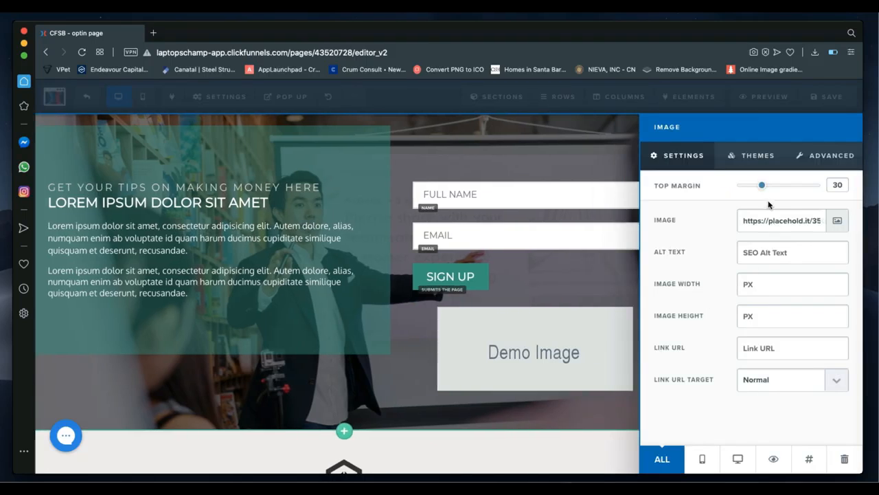
{"action": "left_click", "coordinate": [837, 221]}
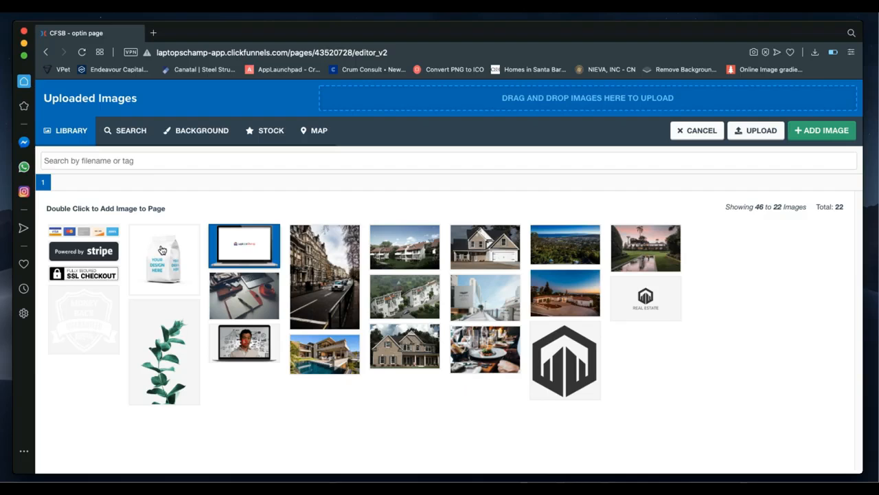
{"action": "left_click", "coordinate": [162, 252]}
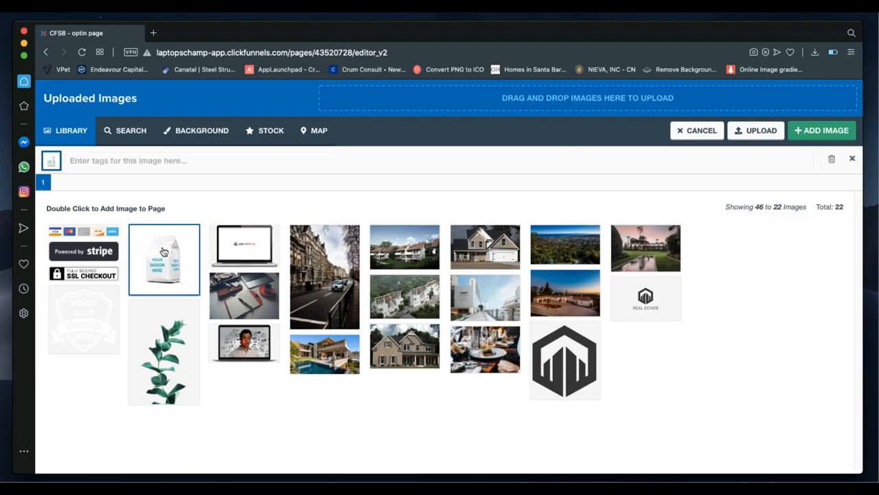
{"action": "left_click", "coordinate": [833, 134]}
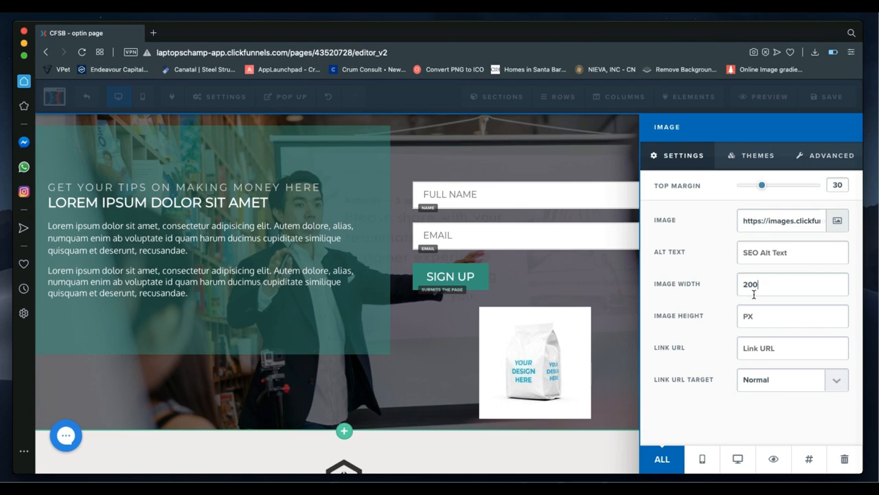
- Try image widths of 200 and 100 on the bag picture and clear the width value
{"action": "key", "text": "BackSpace"}
{"action": "key", "text": "BackSpace"}
{"action": "key", "text": "BackSpace"}
{"action": "type", "text": "2"}
{"action": "type", "text": "00"}
{"action": "key", "text": "BackSpace"}
{"action": "key", "text": "BackSpace"}
{"action": "key", "text": "BackSpace"}
{"action": "type", "text": "100"}
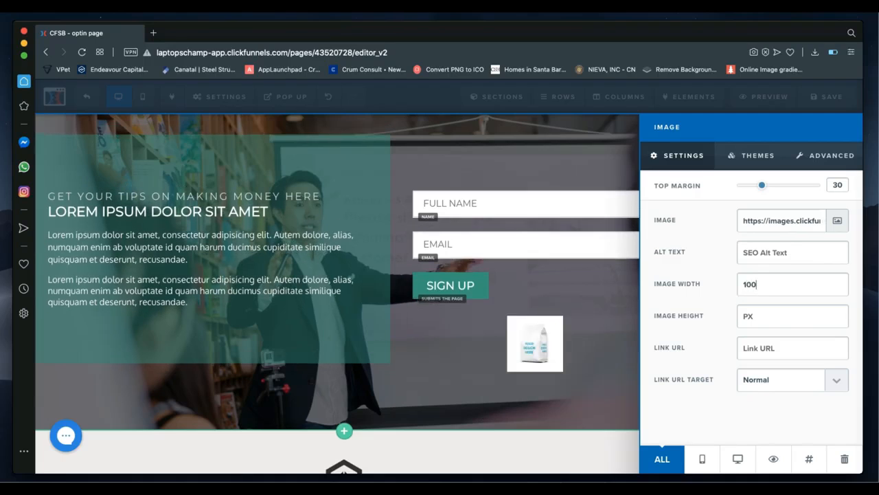
{"action": "key", "text": "BackSpace"}
{"action": "key", "text": "BackSpace"}
{"action": "key", "text": "BackSpace"}
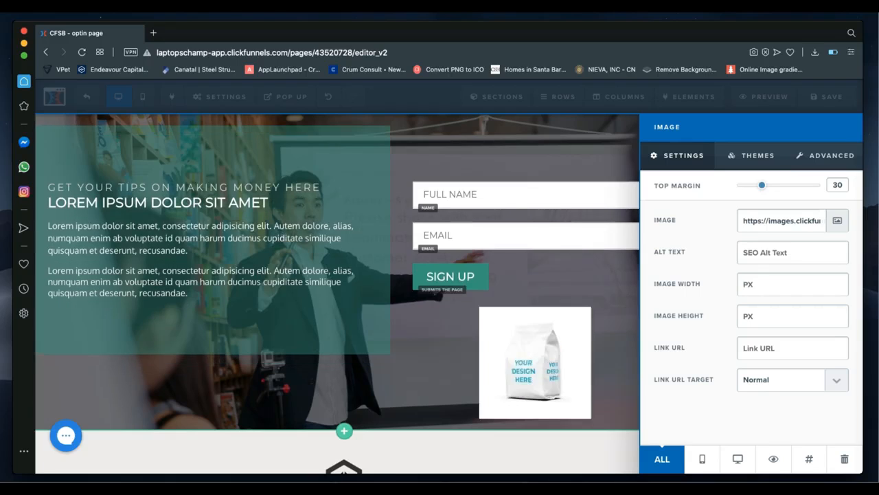
- Try left alignment on the bag image and switch it to right alignment
{"action": "left_click", "coordinate": [835, 155]}
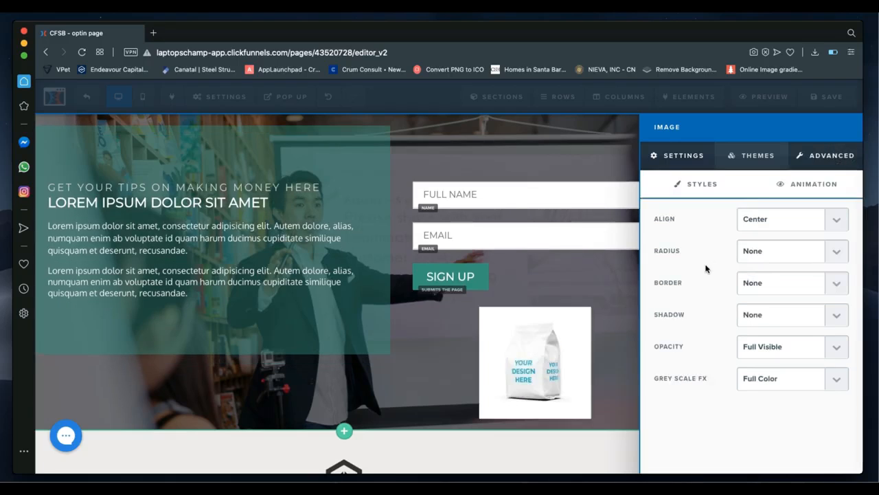
{"action": "left_click", "coordinate": [754, 221]}
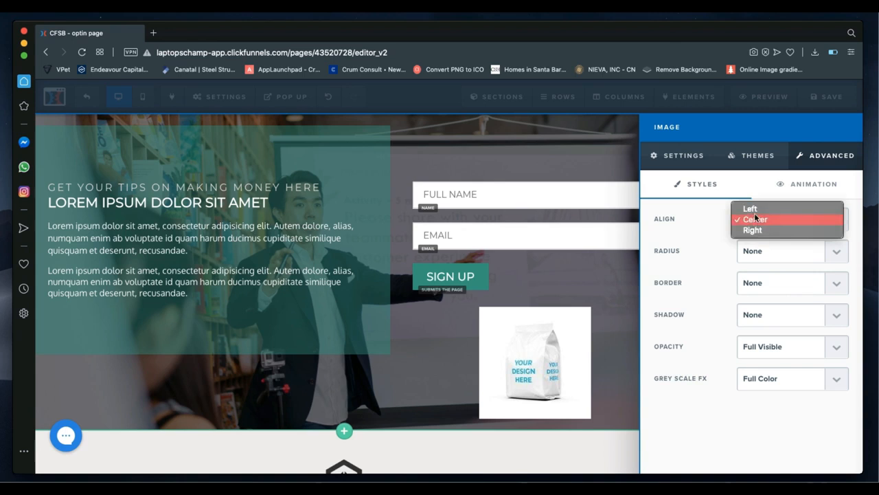
{"action": "left_click", "coordinate": [753, 210]}
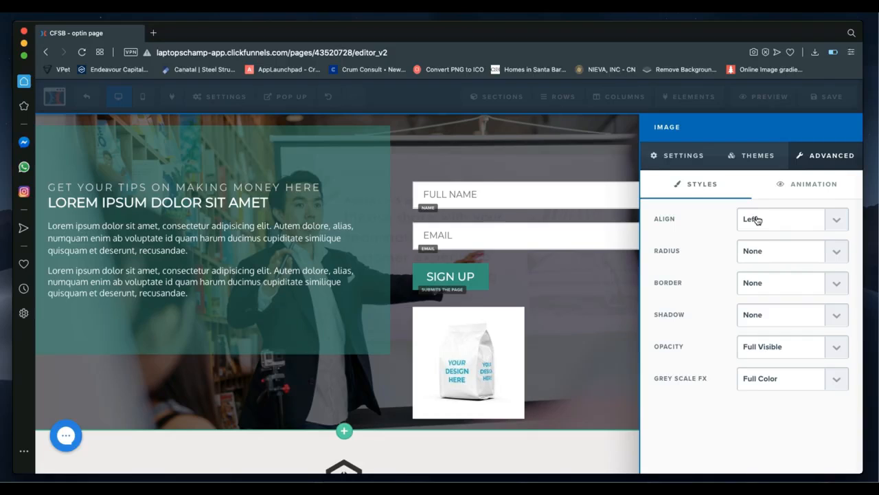
{"action": "left_click", "coordinate": [756, 220]}
{"action": "left_click", "coordinate": [769, 243]}
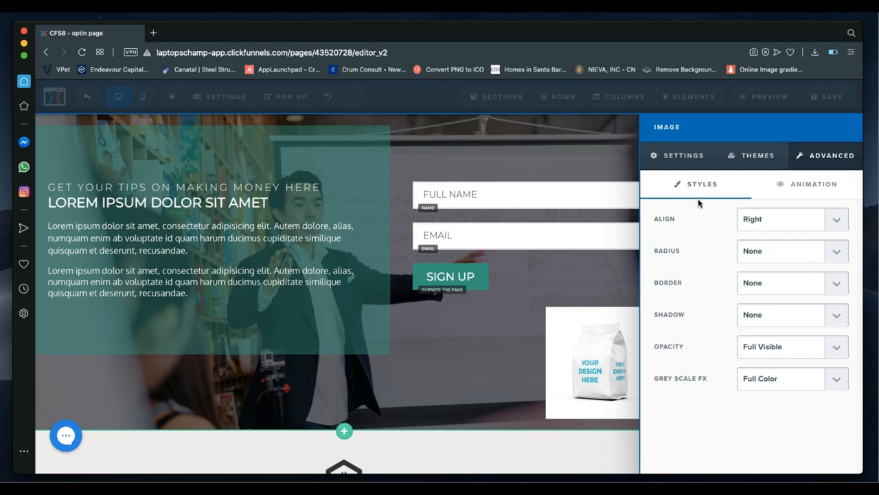
{"action": "left_click", "coordinate": [682, 156]}
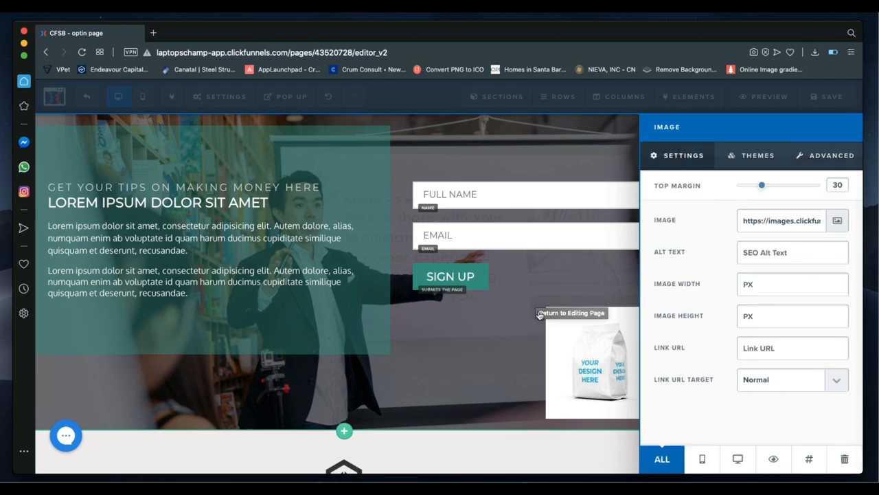
- Delete the bag image element below the SIGN UP button
{"action": "left_click", "coordinate": [520, 300]}
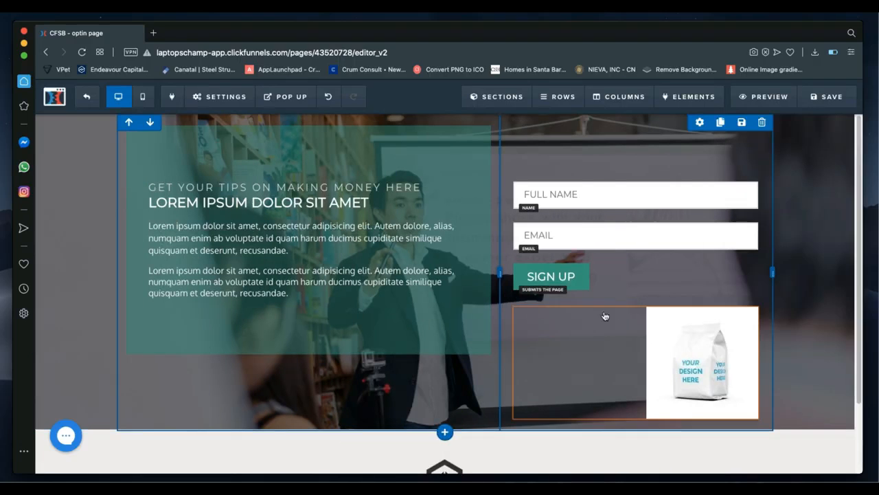
{"action": "left_click", "coordinate": [748, 300]}
{"action": "left_click", "coordinate": [555, 140]}
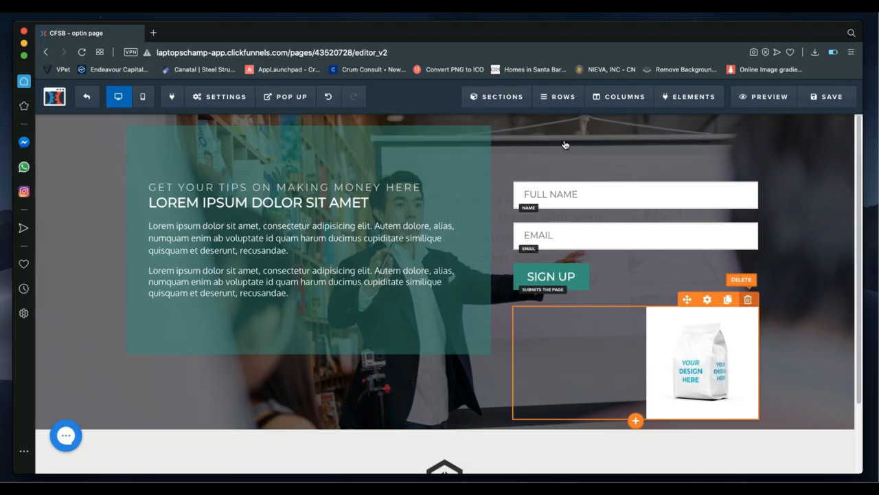
- Examine the link address of the footer's Contact Us text and leave the link editor
{"action": "scroll", "coordinate": [553, 301], "scroll_direction": "down", "scroll_amount": 3}
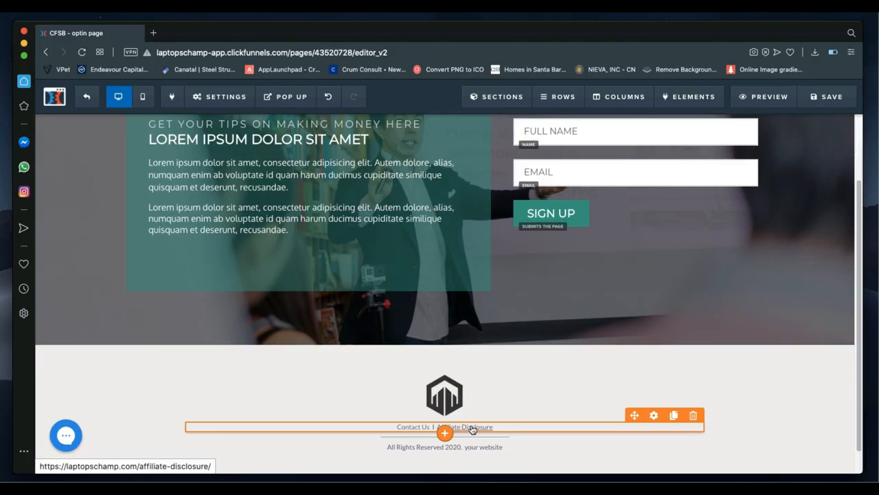
{"action": "left_click", "coordinate": [593, 428]}
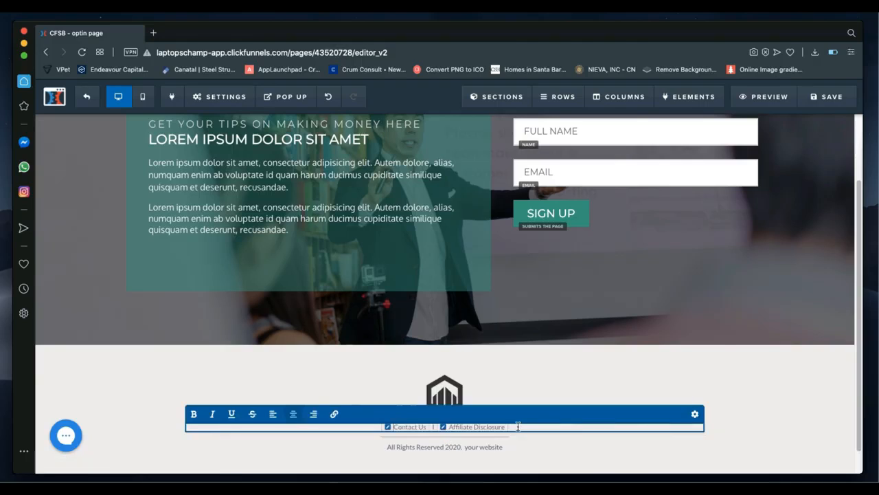
{"action": "left_click", "coordinate": [388, 427]}
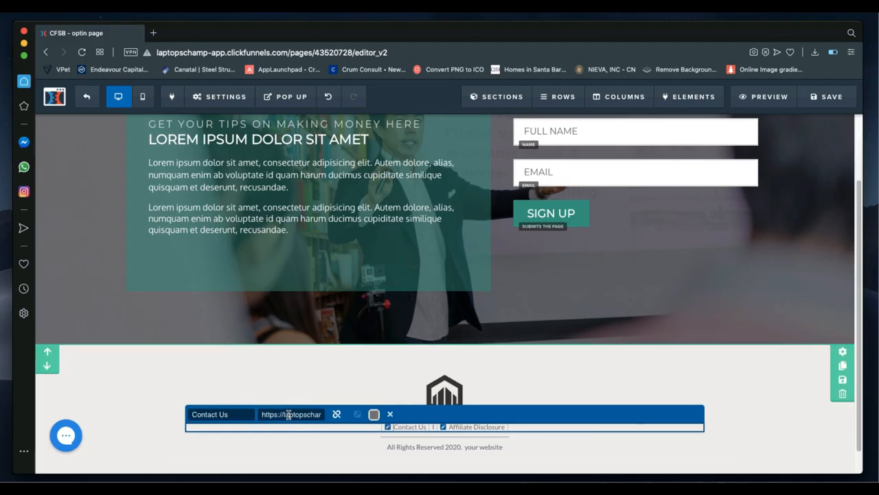
{"action": "left_click_drag", "start_coordinate": [259, 413], "coordinate": [318, 415]}
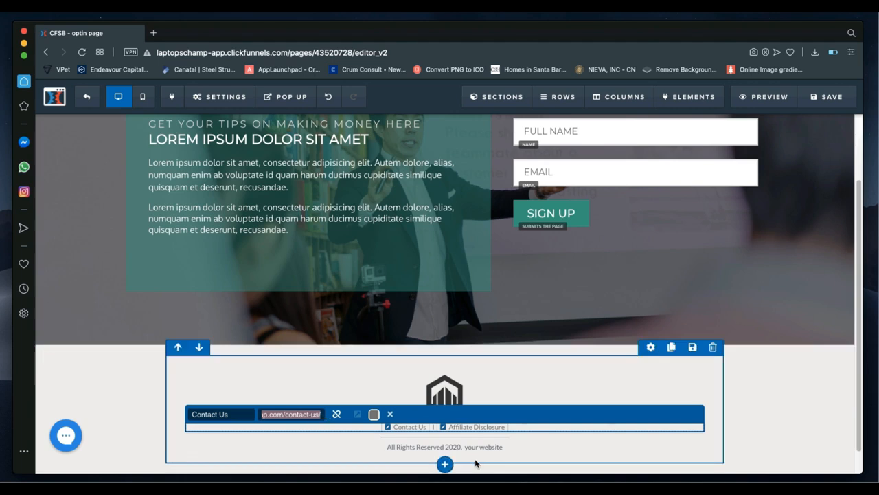
{"action": "left_click", "coordinate": [513, 427]}
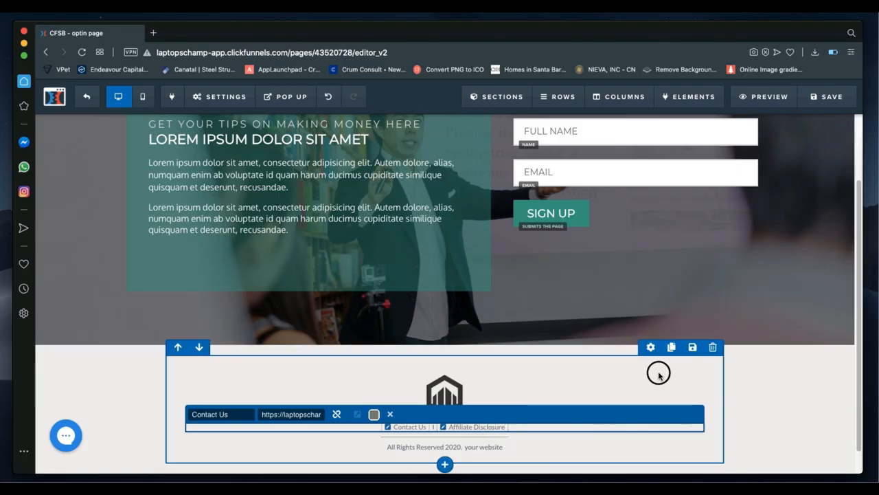
{"action": "left_click", "coordinate": [758, 400]}
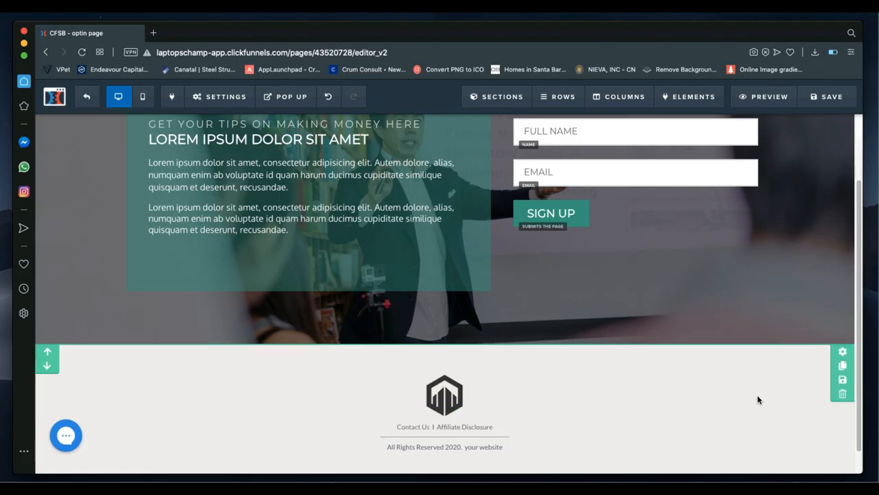
- Return to the funnel's steps and open the Sales Page's Control version in the page editor
{"action": "scroll", "coordinate": [741, 381], "scroll_direction": "up", "scroll_amount": 2}
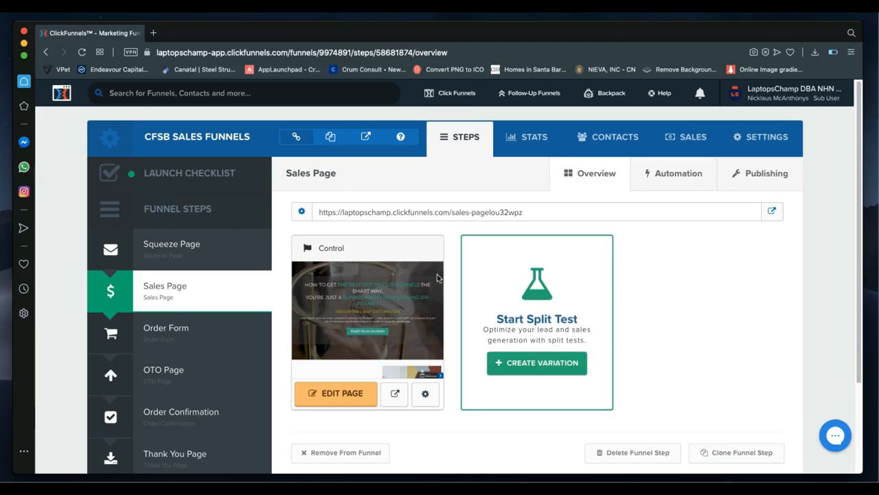
{"action": "scroll", "coordinate": [572, 295], "scroll_direction": "down", "scroll_amount": 3}
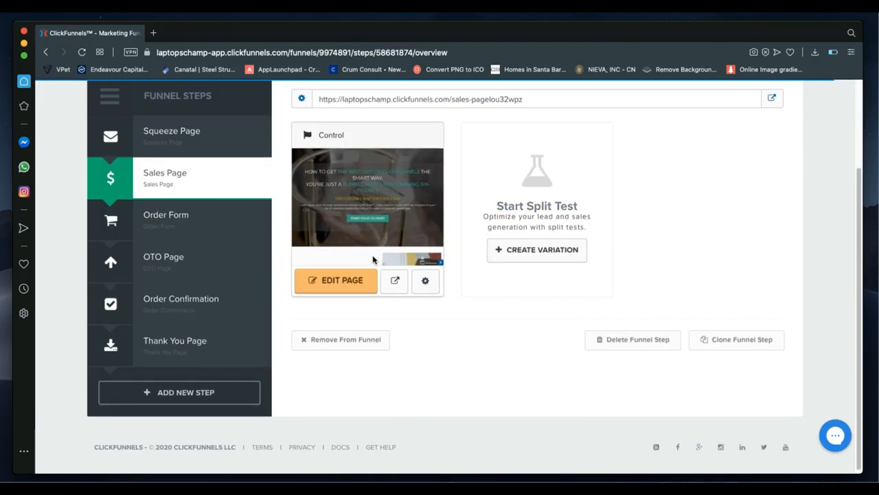
{"action": "scroll", "coordinate": [373, 259], "scroll_direction": "up", "scroll_amount": 2}
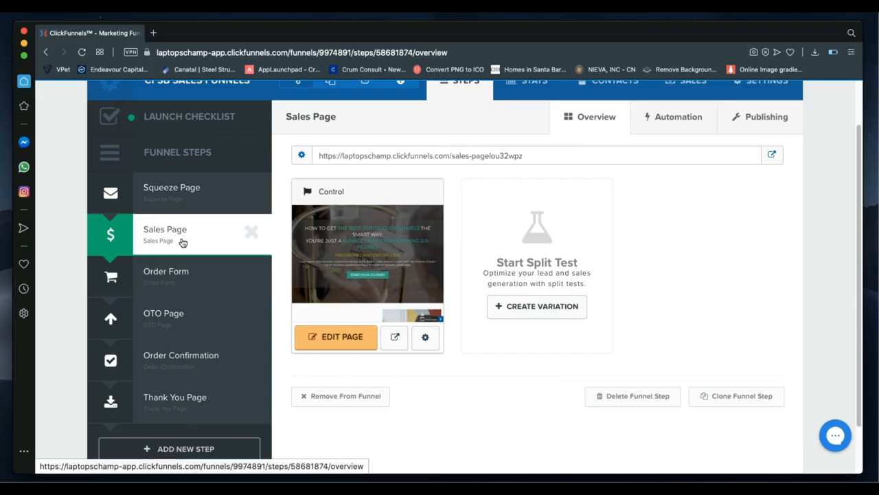
{"action": "left_click", "coordinate": [331, 340]}
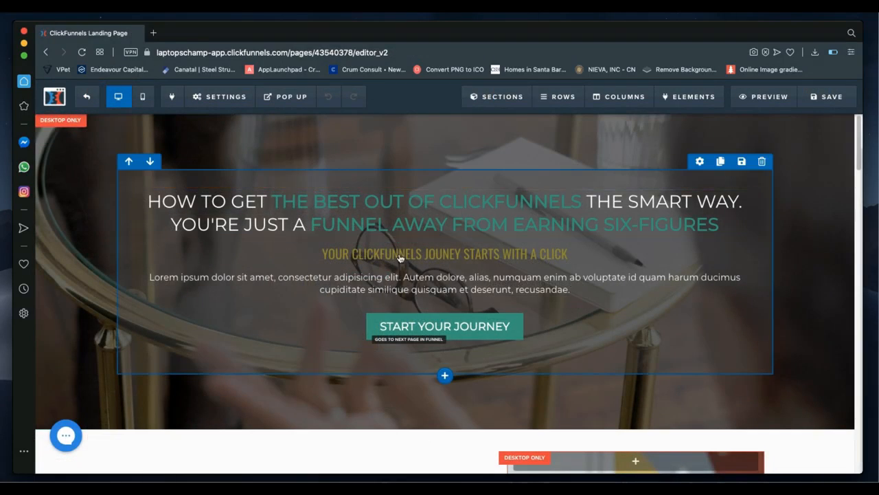
{"action": "scroll", "coordinate": [345, 236], "scroll_direction": "down", "scroll_amount": 3}
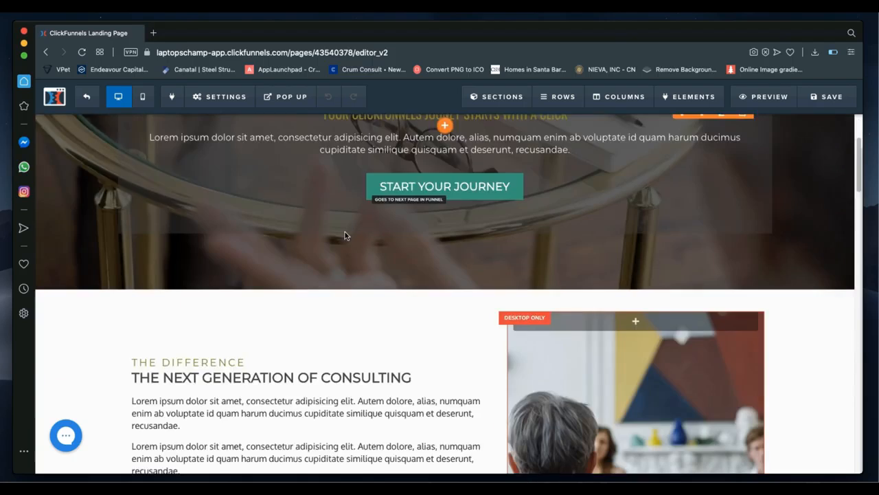
- Examine the sales page's sections from the hero down through testimonials and packages to the money-back guarantee and footer
{"action": "scroll", "coordinate": [345, 236], "scroll_direction": "down", "scroll_amount": 2}
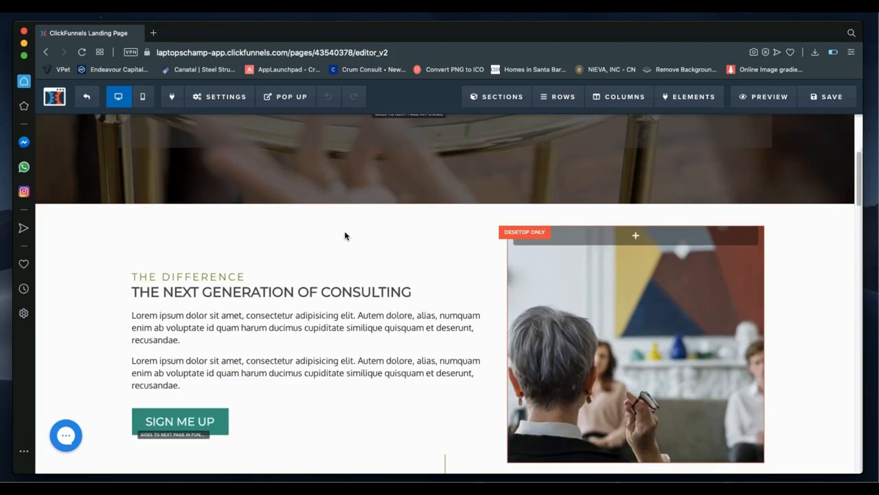
{"action": "scroll", "coordinate": [382, 266], "scroll_direction": "down", "scroll_amount": 2}
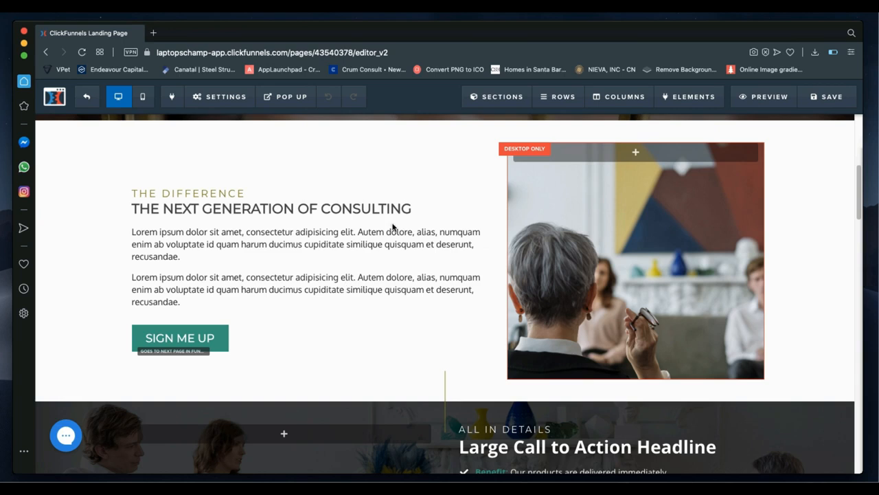
{"action": "scroll", "coordinate": [330, 220], "scroll_direction": "down", "scroll_amount": 8}
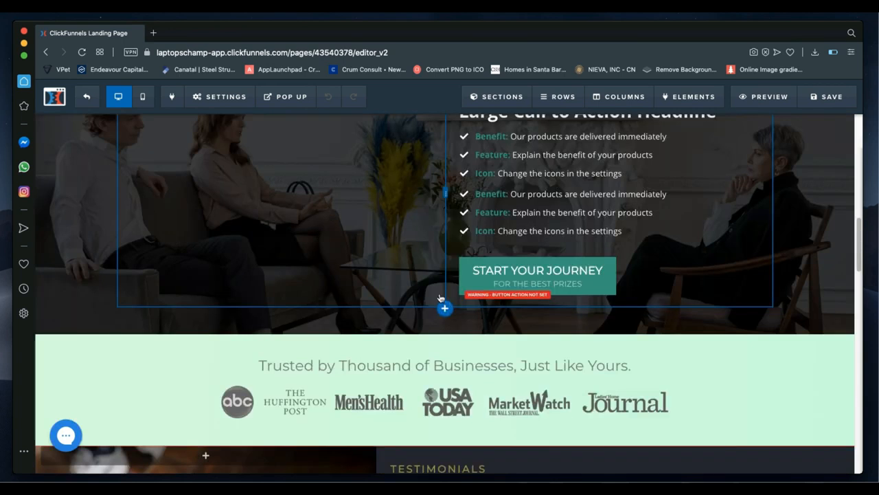
{"action": "scroll", "coordinate": [486, 347], "scroll_direction": "down", "scroll_amount": 5}
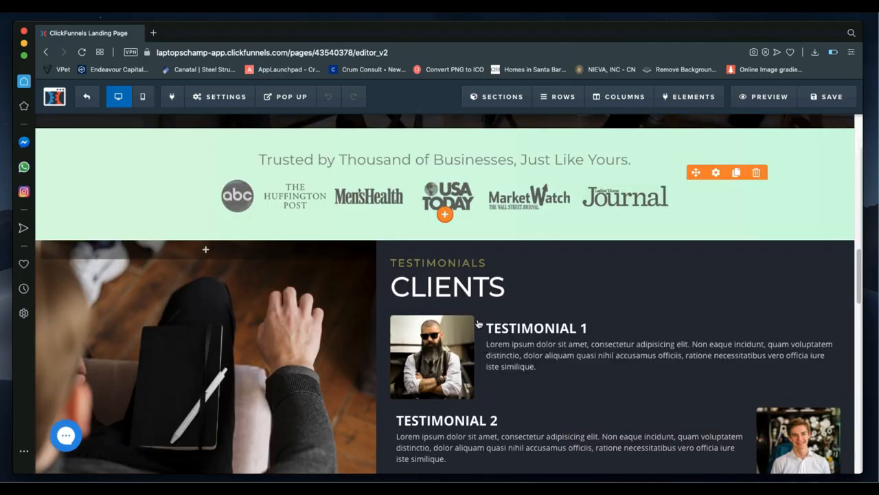
{"action": "scroll", "coordinate": [454, 309], "scroll_direction": "down", "scroll_amount": 5}
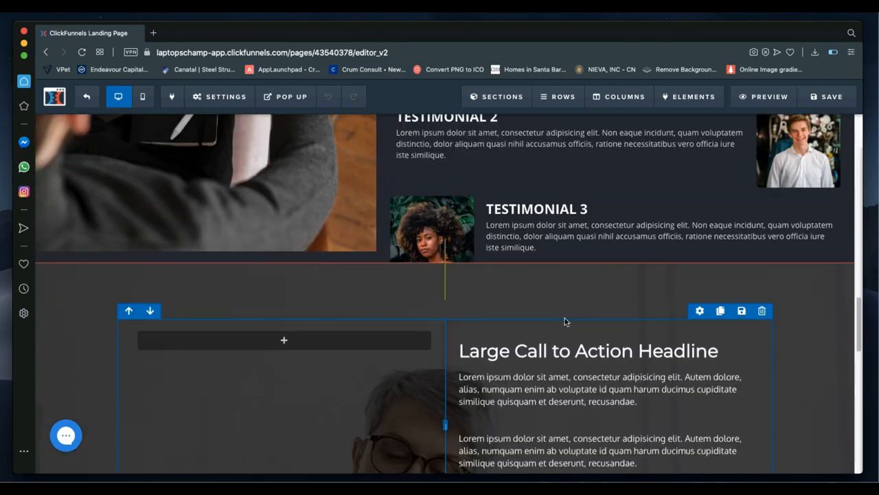
{"action": "scroll", "coordinate": [521, 319], "scroll_direction": "down", "scroll_amount": 3}
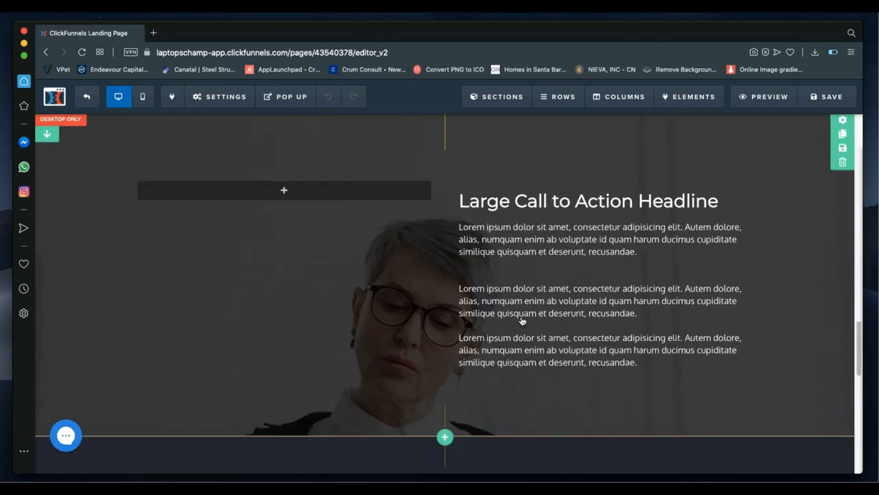
{"action": "scroll", "coordinate": [521, 320], "scroll_direction": "down", "scroll_amount": 2}
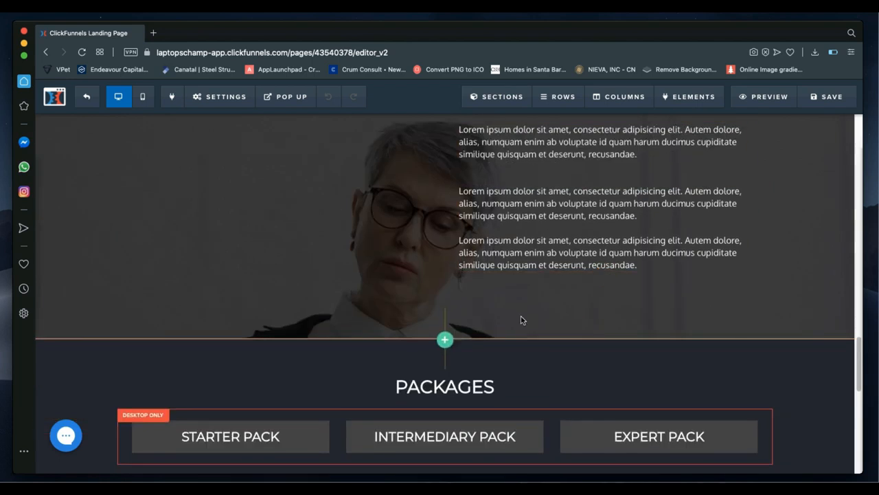
{"action": "scroll", "coordinate": [521, 320], "scroll_direction": "up", "scroll_amount": 3}
{"action": "scroll", "coordinate": [520, 319], "scroll_direction": "up", "scroll_amount": 2}
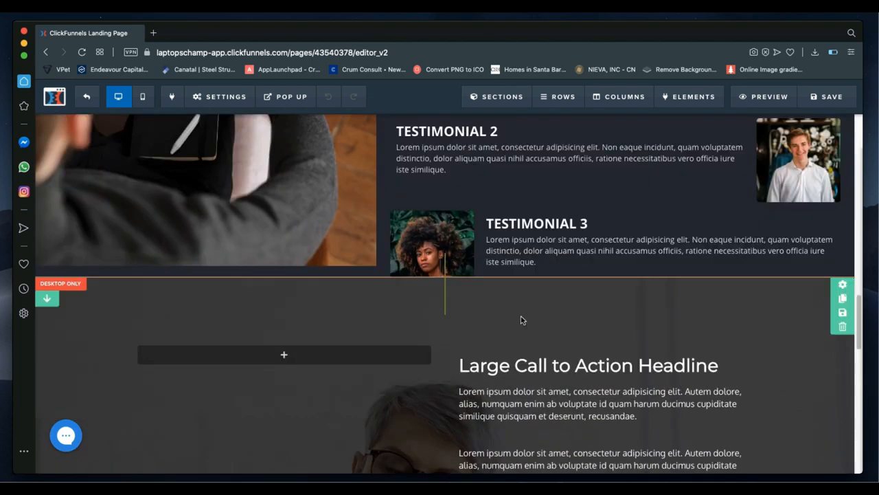
{"action": "scroll", "coordinate": [521, 320], "scroll_direction": "down", "scroll_amount": 2}
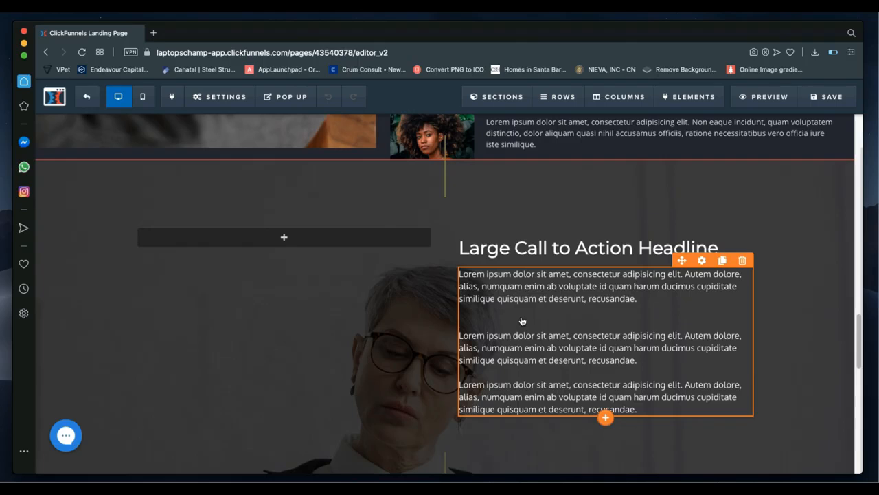
{"action": "scroll", "coordinate": [522, 319], "scroll_direction": "down", "scroll_amount": 5}
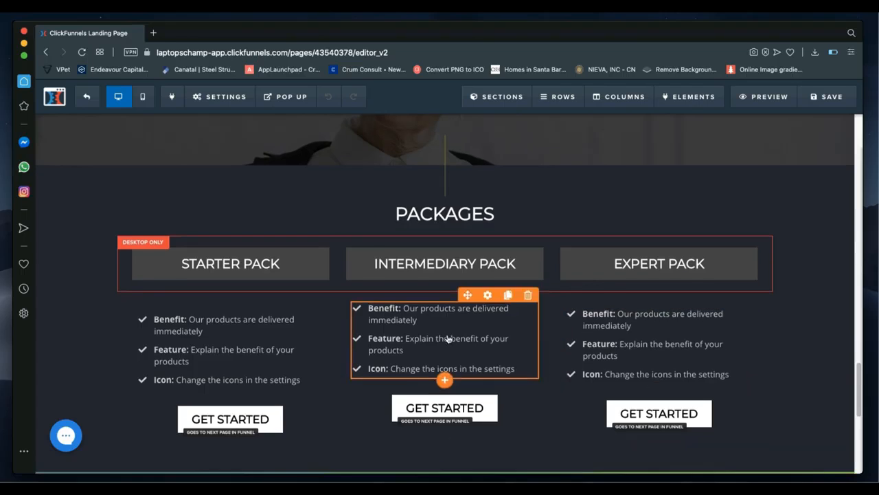
{"action": "scroll", "coordinate": [447, 337], "scroll_direction": "down", "scroll_amount": 5}
{"action": "scroll", "coordinate": [447, 338], "scroll_direction": "down", "scroll_amount": 1}
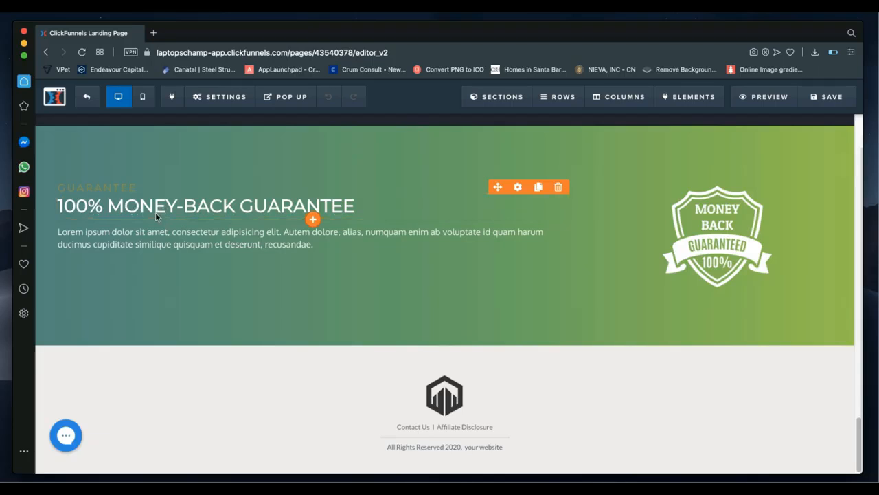
- Examine the settings of the hero's START YOUR JOURNEY button and of the hero section's background image, then leave the settings
{"action": "scroll", "coordinate": [178, 235], "scroll_direction": "up", "scroll_amount": 4}
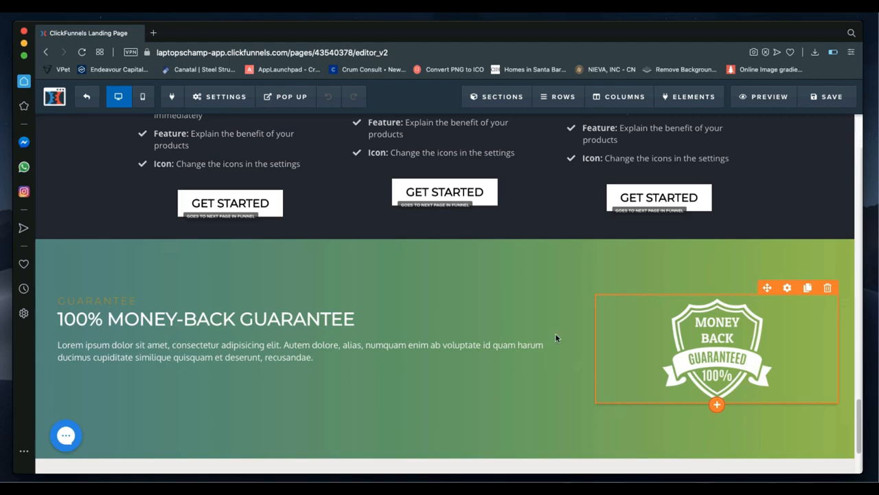
{"action": "scroll", "coordinate": [547, 328], "scroll_direction": "up", "scroll_amount": 1}
{"action": "scroll", "coordinate": [548, 333], "scroll_direction": "up", "scroll_amount": 5}
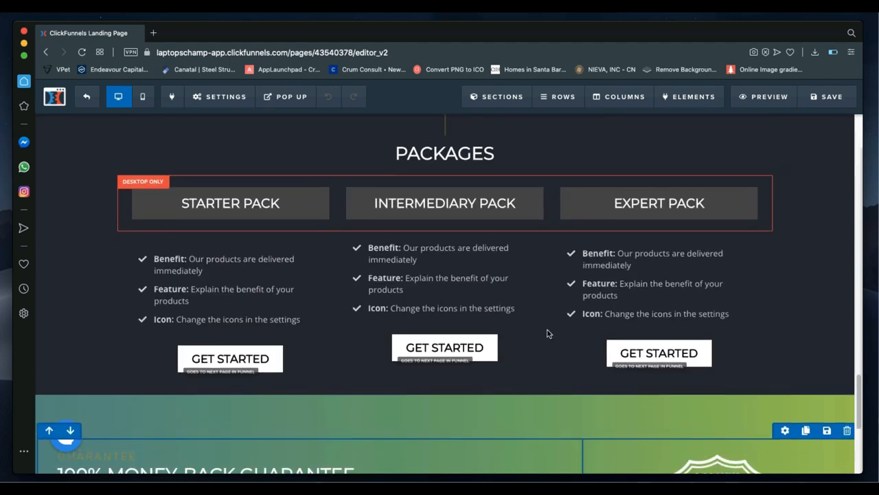
{"action": "scroll", "coordinate": [547, 334], "scroll_direction": "up", "scroll_amount": 15}
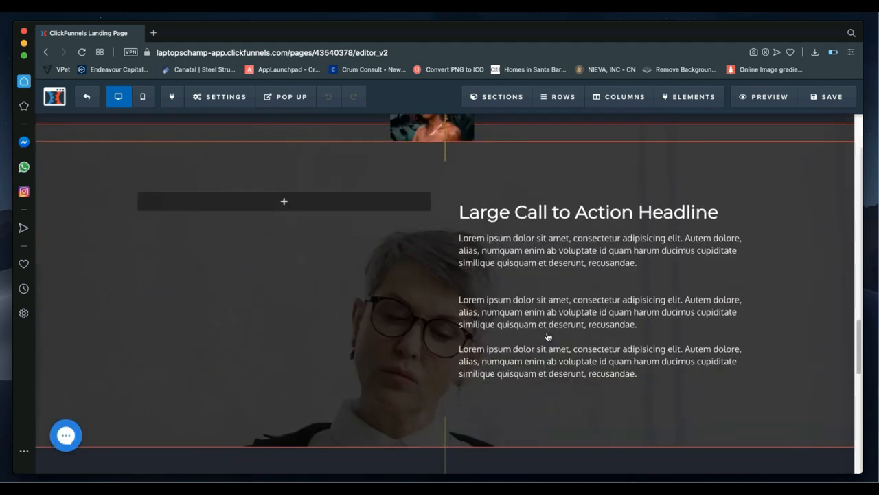
{"action": "scroll", "coordinate": [547, 335], "scroll_direction": "up", "scroll_amount": 5}
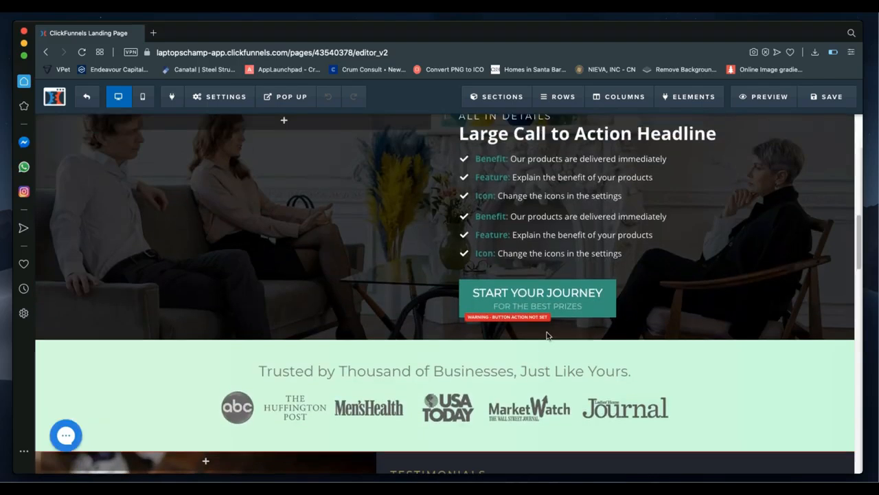
{"action": "scroll", "coordinate": [547, 335], "scroll_direction": "up", "scroll_amount": 3}
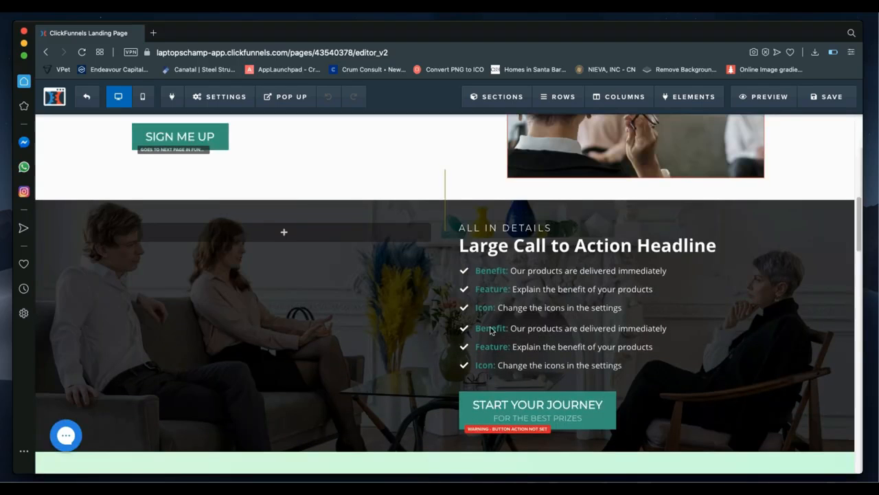
{"action": "scroll", "coordinate": [491, 331], "scroll_direction": "up", "scroll_amount": 8}
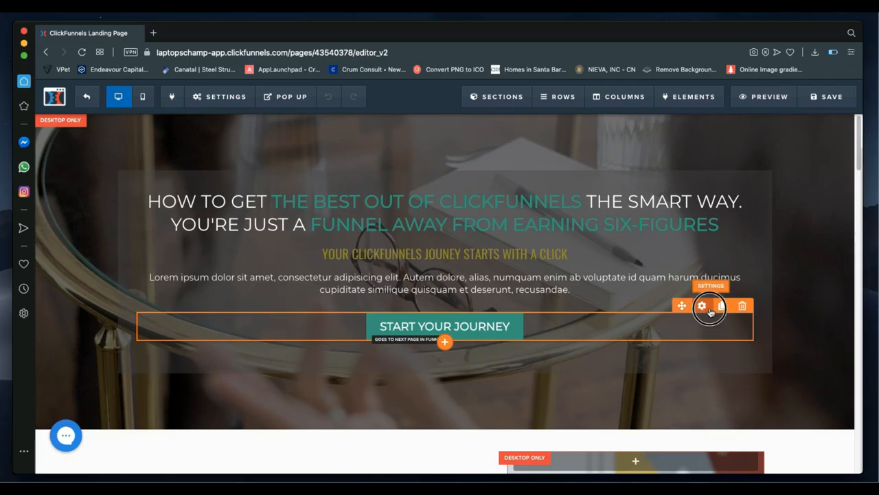
{"action": "left_click", "coordinate": [463, 332]}
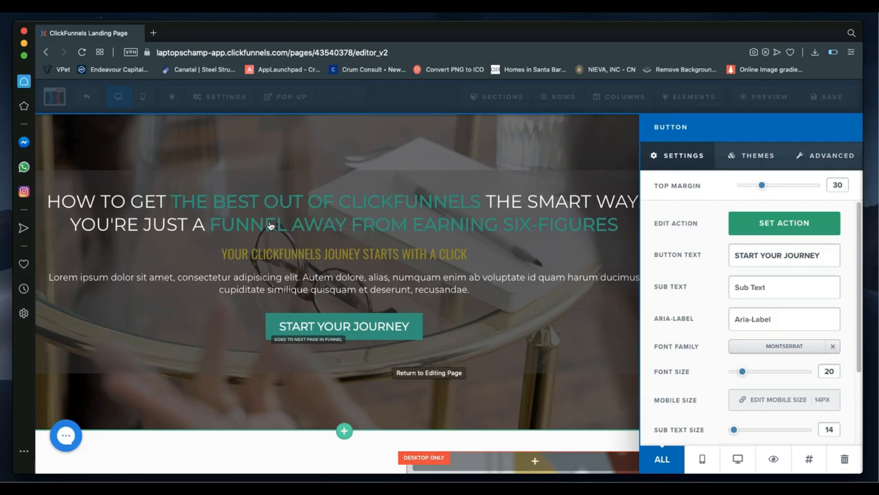
{"action": "left_click", "coordinate": [234, 215]}
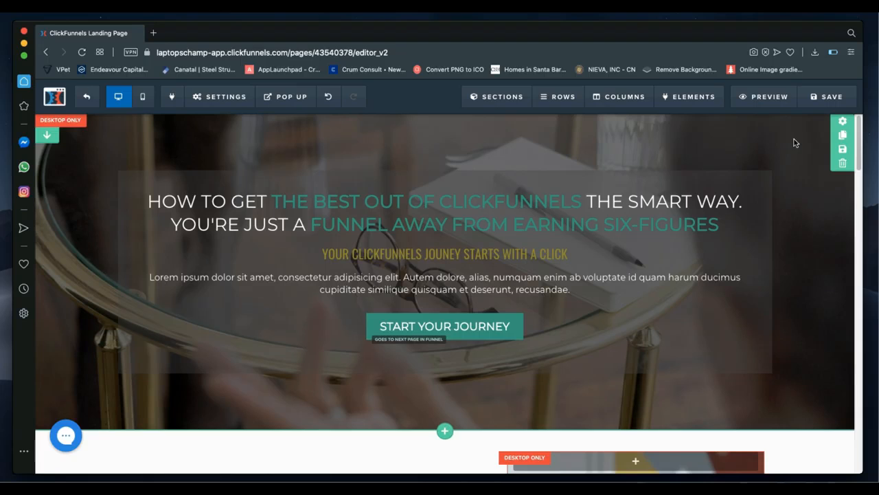
{"action": "left_click", "coordinate": [843, 121]}
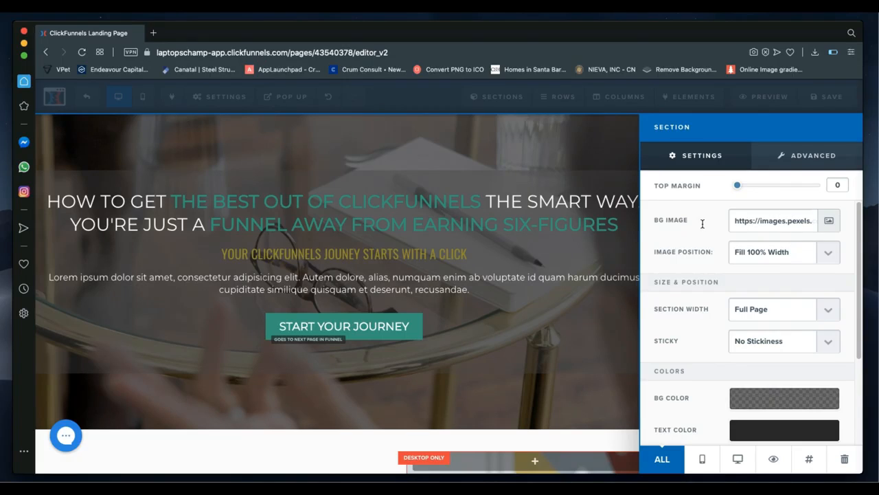
{"action": "left_click", "coordinate": [574, 389]}
- Examine the background image settings of the 2nd column beside THE NEXT GENERATION OF CONSULTING text and leave them
{"action": "scroll", "coordinate": [584, 344], "scroll_direction": "down", "scroll_amount": 5}
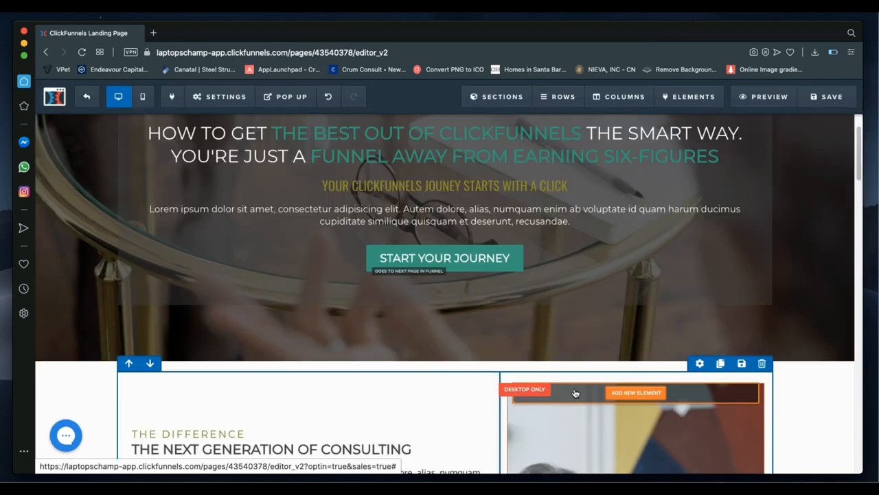
{"action": "scroll", "coordinate": [592, 274], "scroll_direction": "down", "scroll_amount": 1}
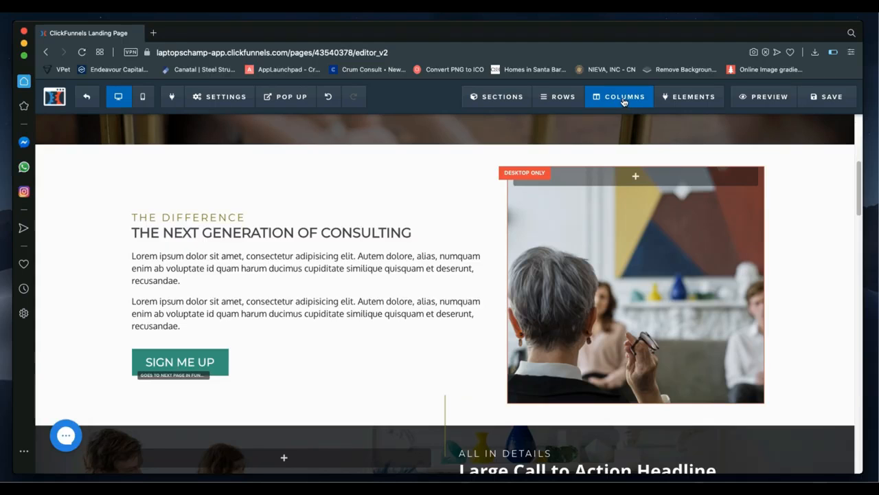
{"action": "left_click", "coordinate": [623, 99]}
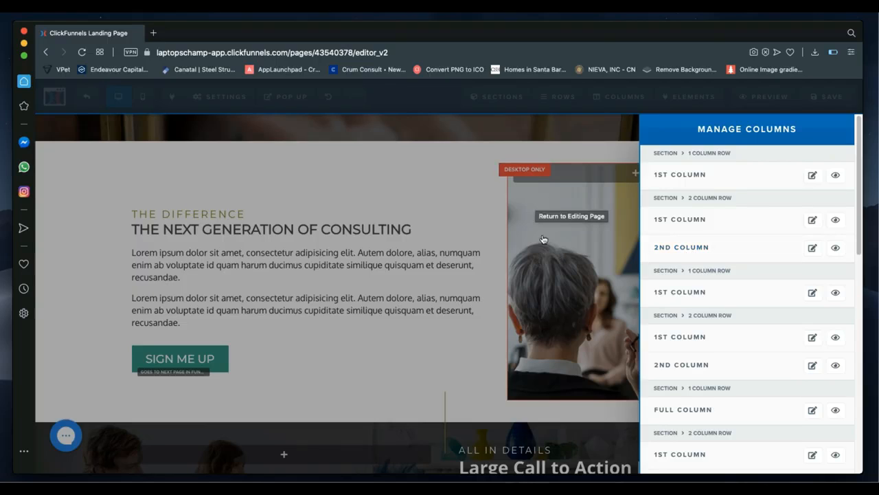
{"action": "left_click", "coordinate": [814, 249]}
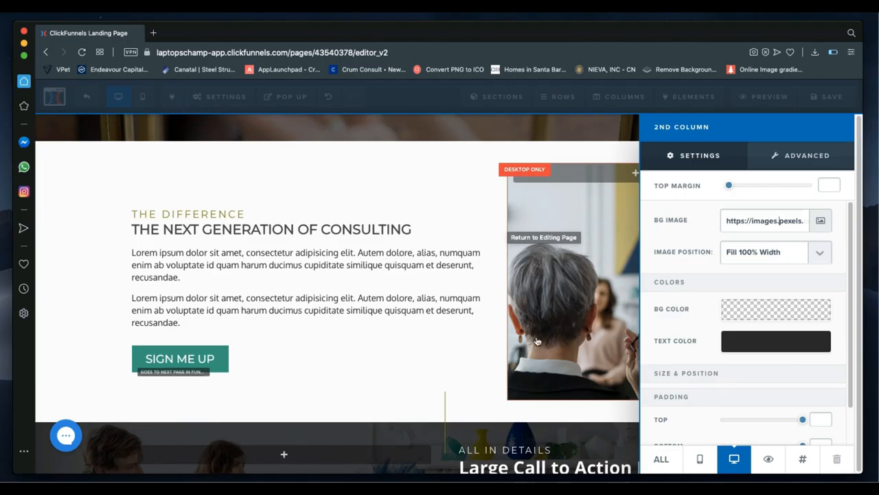
{"action": "left_click", "coordinate": [199, 367]}
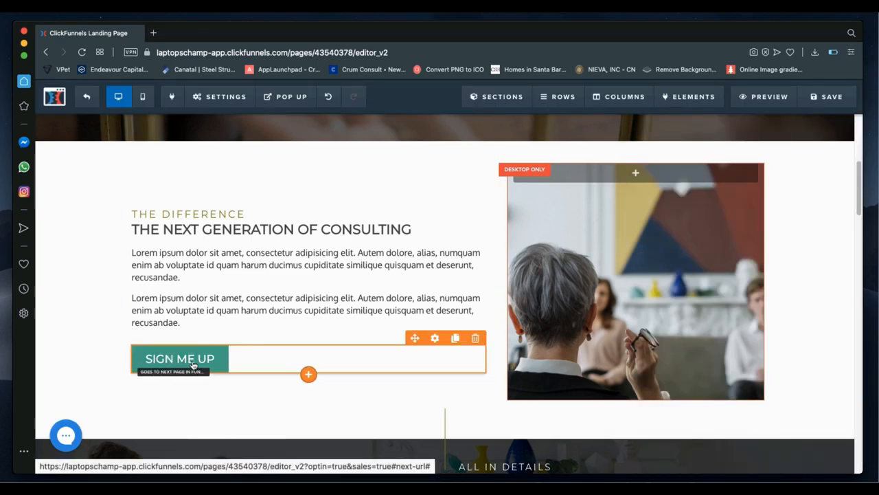
- Review the START YOUR JOURNEY and SIGN ME UP buttons, the ALL IN DETAILS section and the trusted-businesses logo strip
{"action": "scroll", "coordinate": [402, 261], "scroll_direction": "up", "scroll_amount": 5}
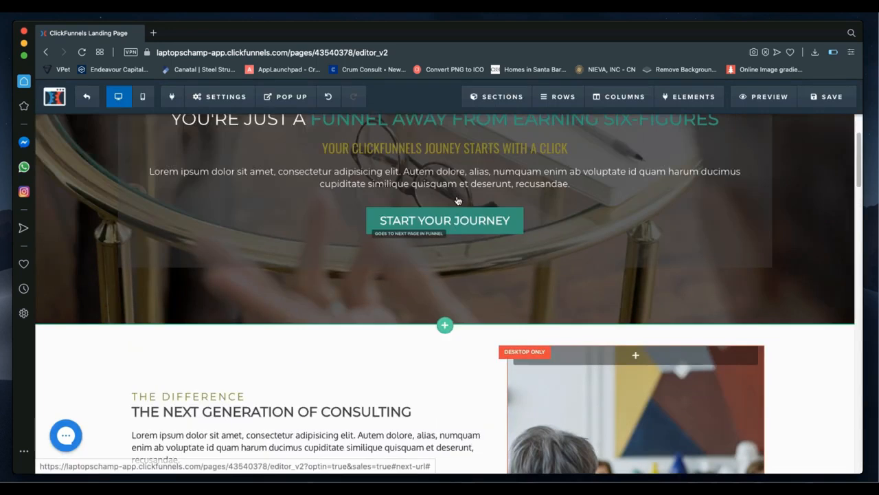
{"action": "scroll", "coordinate": [428, 302], "scroll_direction": "down", "scroll_amount": 8}
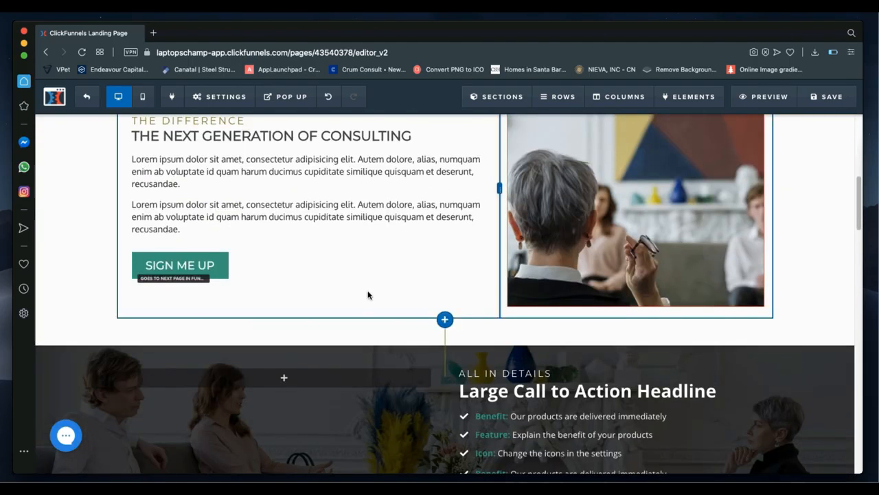
{"action": "scroll", "coordinate": [368, 296], "scroll_direction": "down", "scroll_amount": 4}
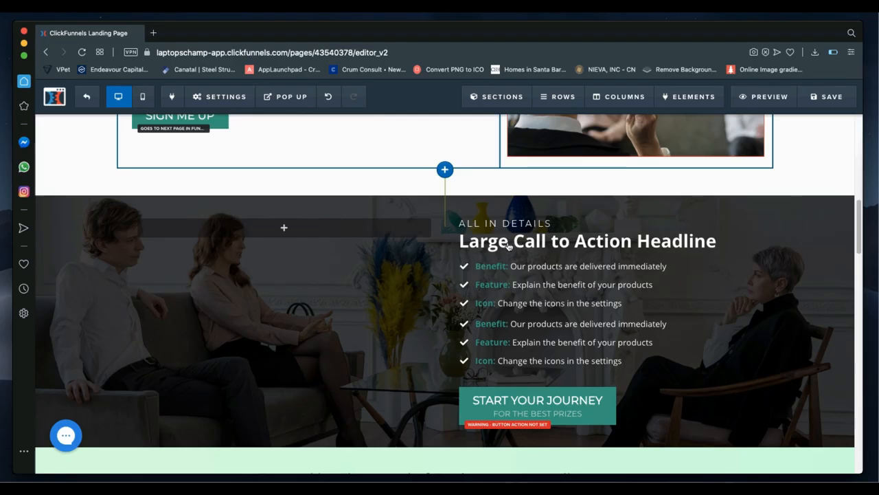
{"action": "scroll", "coordinate": [508, 246], "scroll_direction": "down", "scroll_amount": 1}
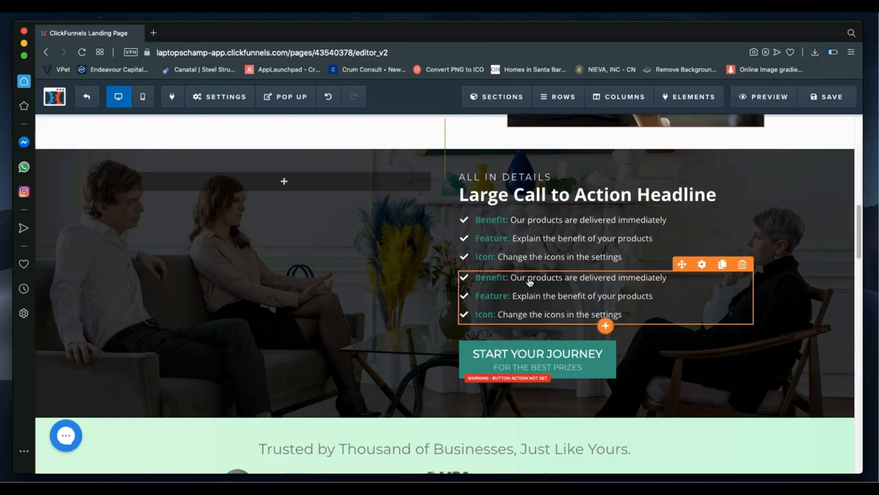
{"action": "scroll", "coordinate": [538, 264], "scroll_direction": "down", "scroll_amount": 5}
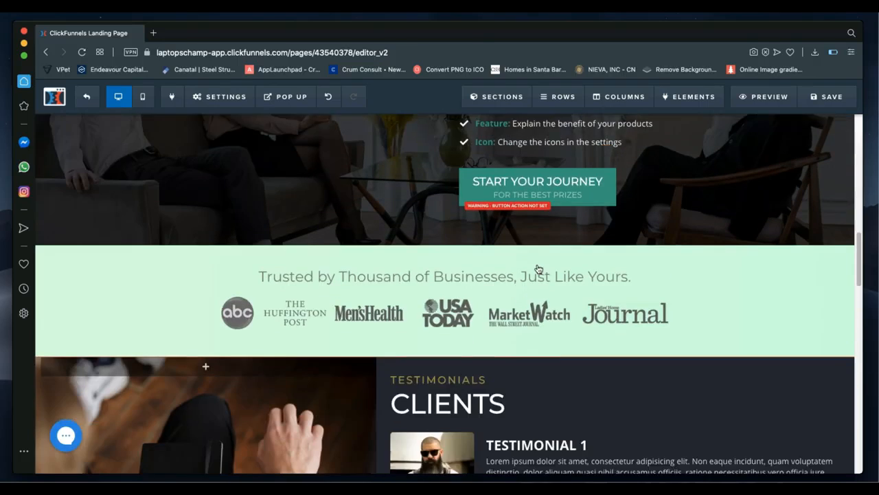
{"action": "scroll", "coordinate": [538, 268], "scroll_direction": "down", "scroll_amount": 2}
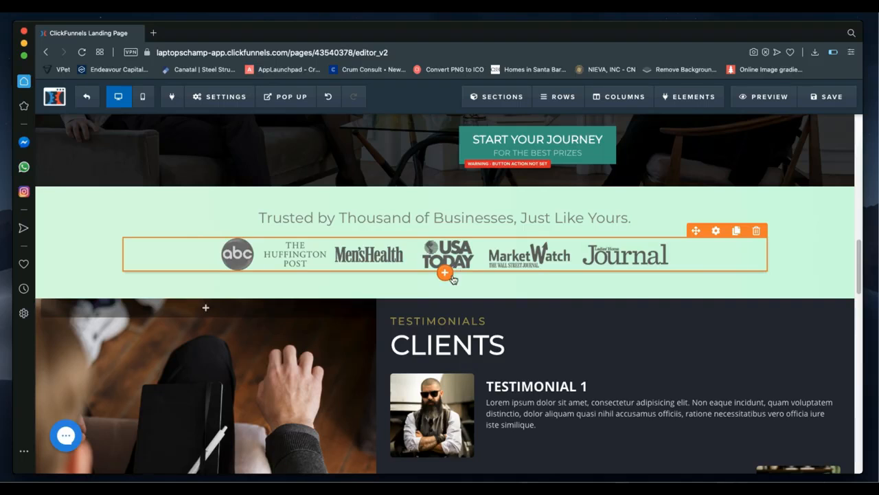
- Open the TESTIMONIAL 1 image feature's settings and examine its image, size, font and color options
{"action": "scroll", "coordinate": [526, 337], "scroll_direction": "down", "scroll_amount": 3}
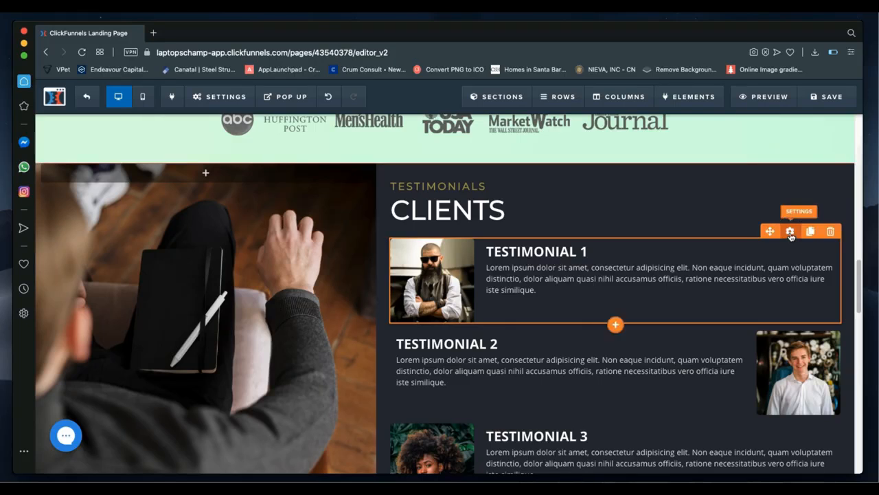
{"action": "left_click", "coordinate": [790, 232]}
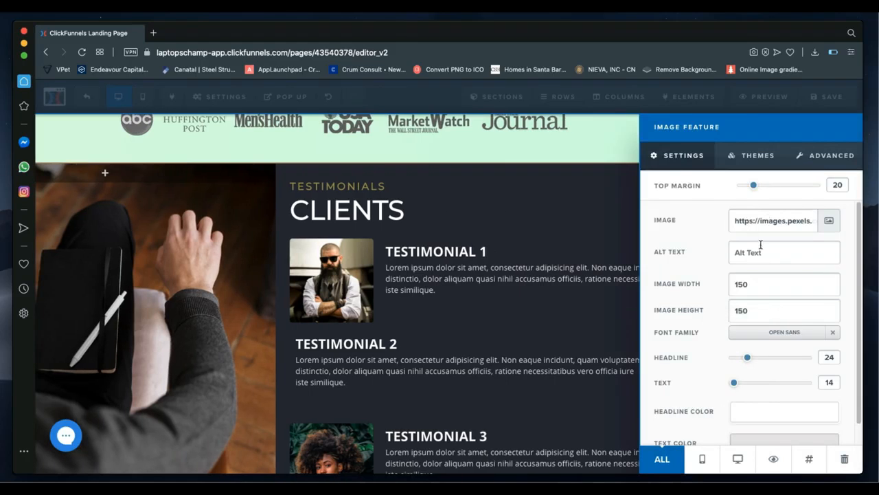
{"action": "scroll", "coordinate": [761, 245], "scroll_direction": "down", "scroll_amount": 1}
{"action": "scroll", "coordinate": [761, 246], "scroll_direction": "up", "scroll_amount": 1}
{"action": "scroll", "coordinate": [761, 246], "scroll_direction": "down", "scroll_amount": 1}
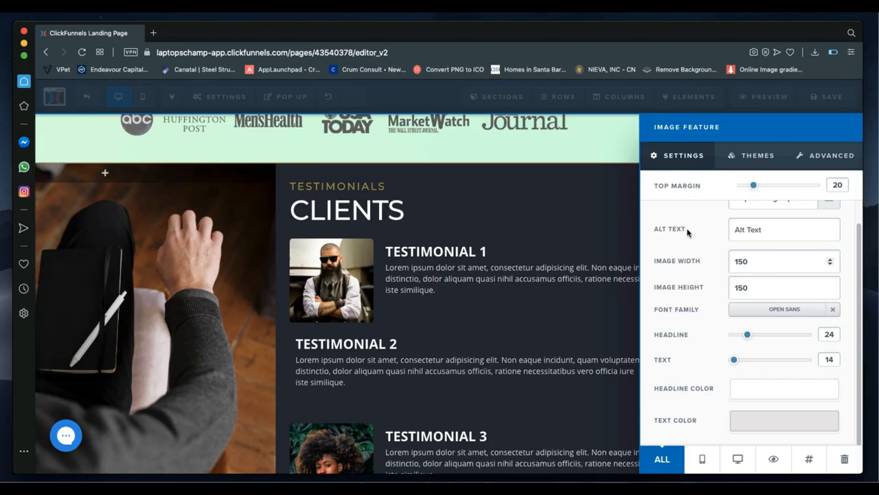
{"action": "scroll", "coordinate": [785, 252], "scroll_direction": "up", "scroll_amount": 1}
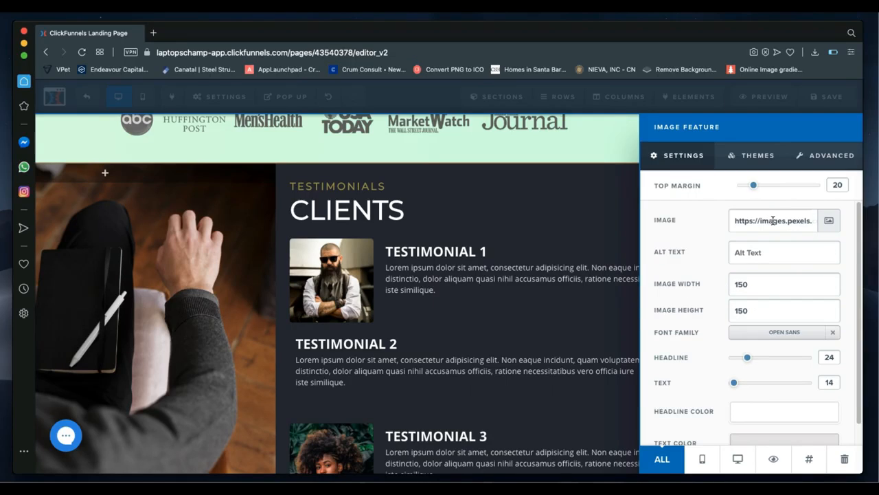
- Close the image feature settings and examine the headline and paragraph text of TESTIMONIAL 1, along with the other client testimonials
{"action": "left_click", "coordinate": [418, 279]}
{"action": "left_click", "coordinate": [392, 243]}
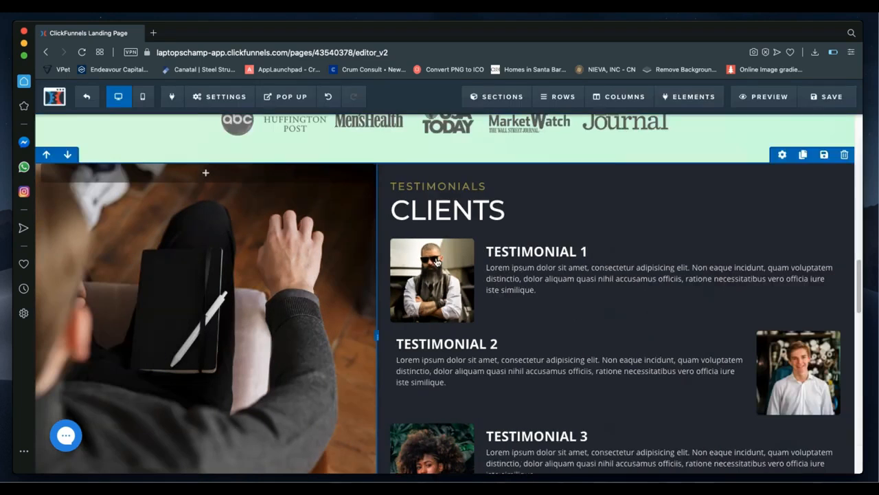
{"action": "left_click", "coordinate": [548, 269]}
{"action": "left_click_drag", "start_coordinate": [589, 251], "coordinate": [483, 255]}
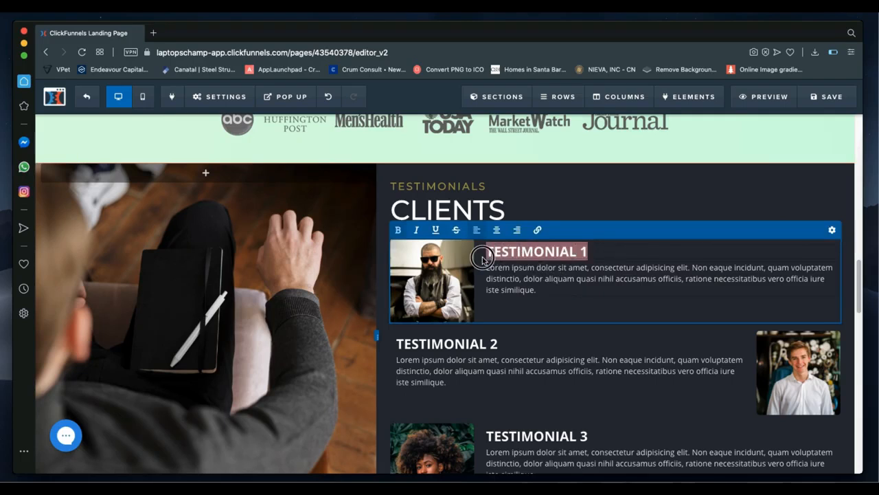
{"action": "left_click_drag", "start_coordinate": [548, 288], "coordinate": [505, 281]}
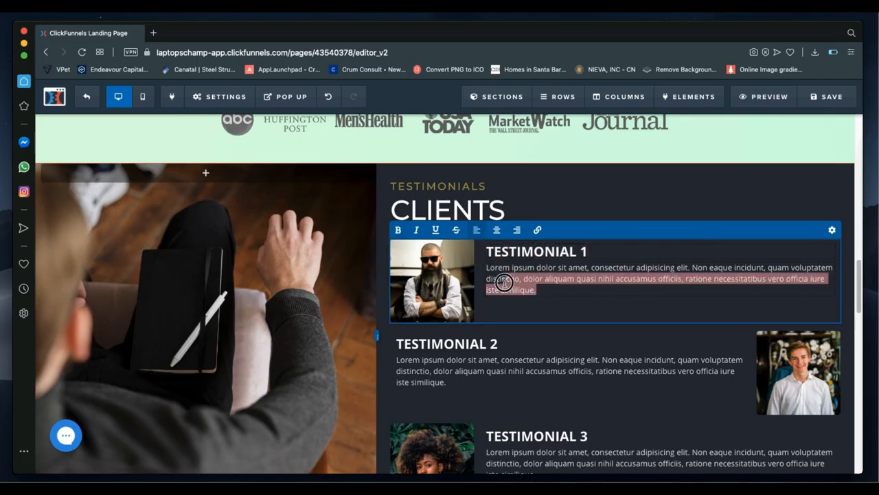
{"action": "left_click", "coordinate": [554, 209]}
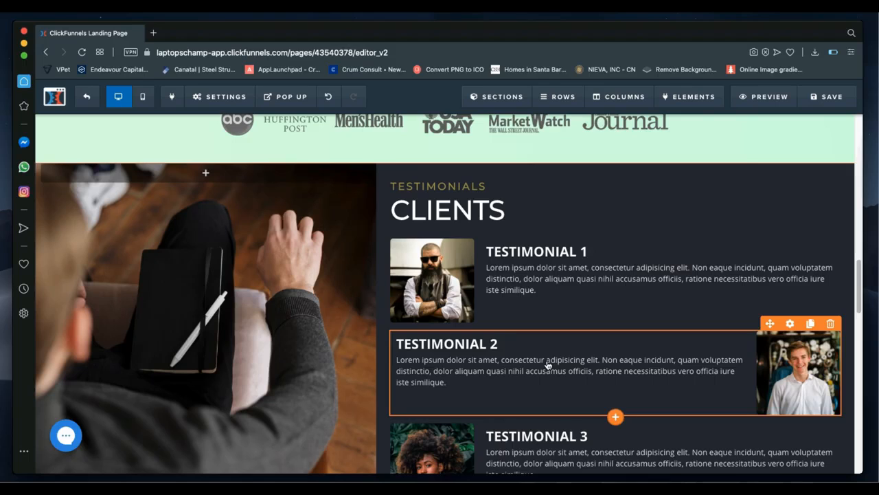
{"action": "scroll", "coordinate": [548, 363], "scroll_direction": "down", "scroll_amount": 3}
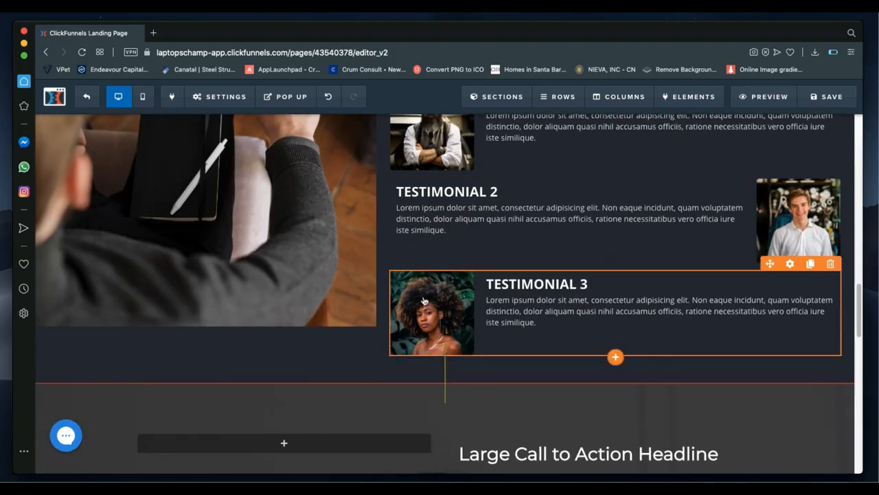
{"action": "scroll", "coordinate": [532, 306], "scroll_direction": "up", "scroll_amount": 1}
{"action": "scroll", "coordinate": [531, 307], "scroll_direction": "up", "scroll_amount": 4}
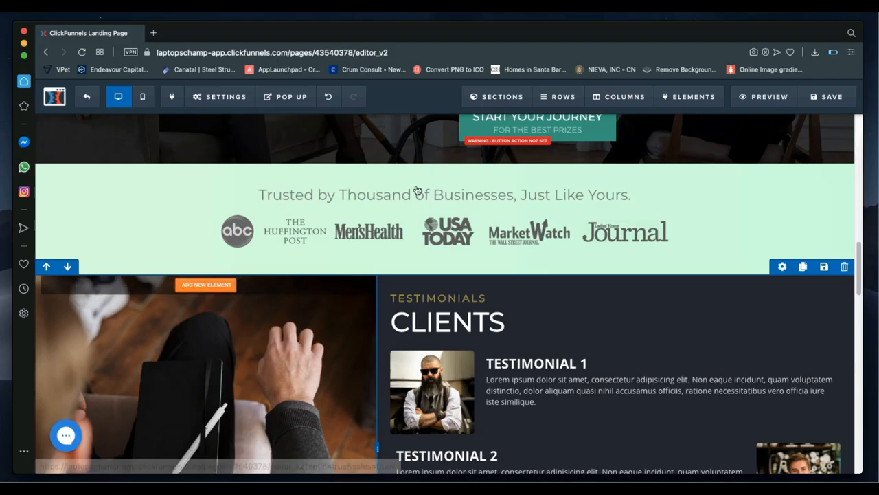
- Examine the background image settings of the 1st column beside the client testimonials and leave them
{"action": "left_click", "coordinate": [617, 97]}
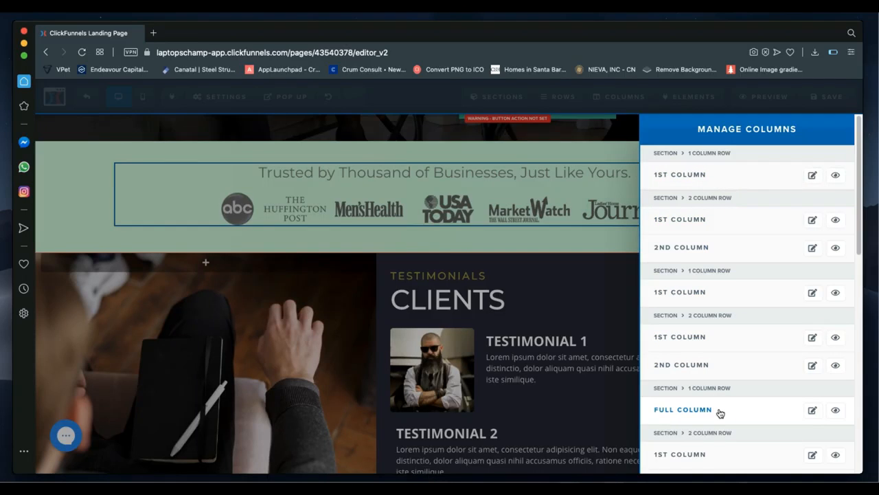
{"action": "scroll", "coordinate": [720, 412], "scroll_direction": "down", "scroll_amount": 1}
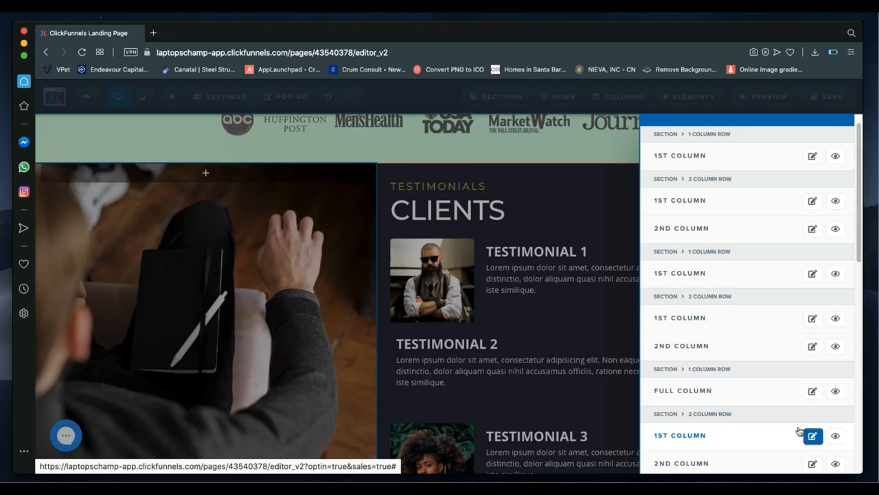
{"action": "left_click", "coordinate": [811, 434]}
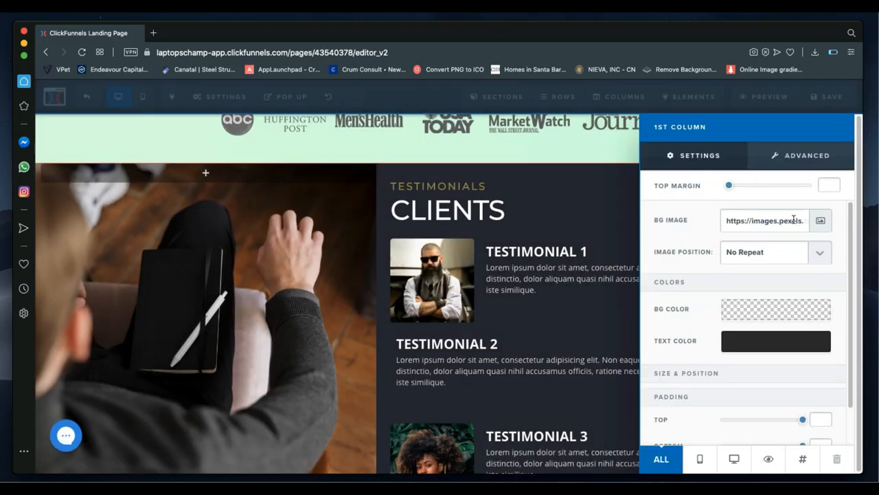
{"action": "left_click", "coordinate": [467, 343]}
- Review the Large Call to Action Headline section and the PACKAGES section with its starter, intermediary and expert packs
{"action": "scroll", "coordinate": [548, 369], "scroll_direction": "down", "scroll_amount": 5}
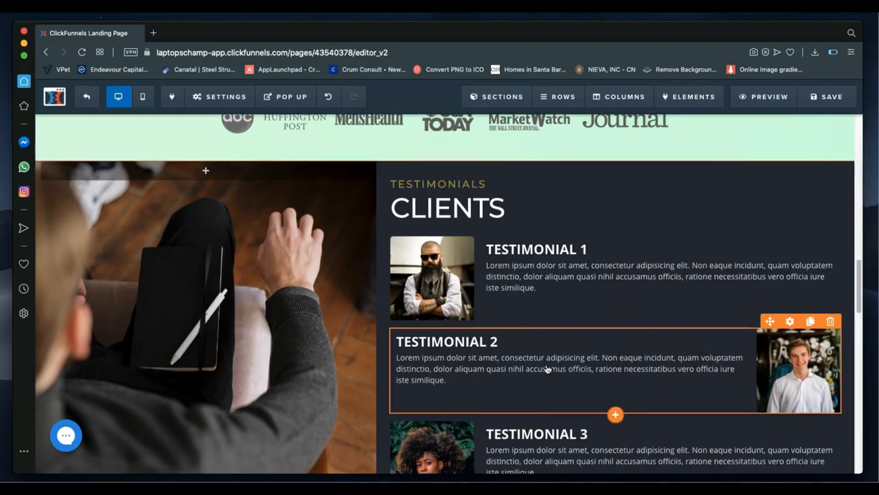
{"action": "scroll", "coordinate": [547, 369], "scroll_direction": "down", "scroll_amount": 10}
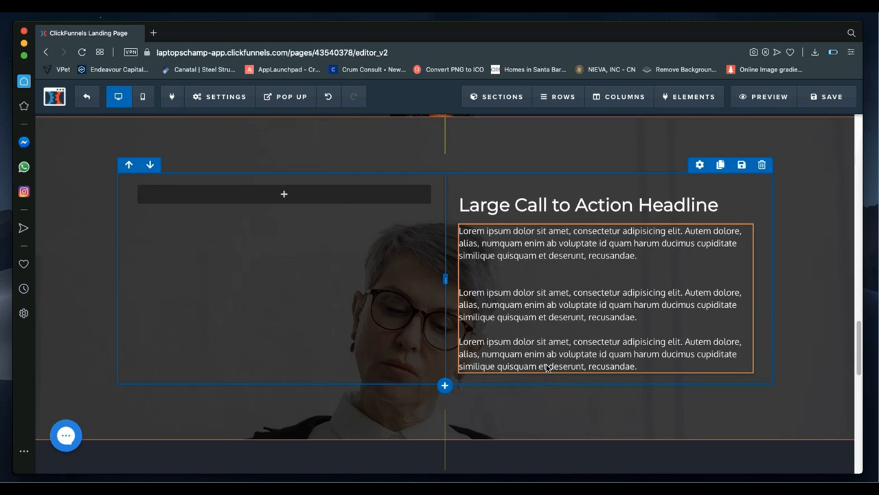
{"action": "scroll", "coordinate": [516, 223], "scroll_direction": "up", "scroll_amount": 4}
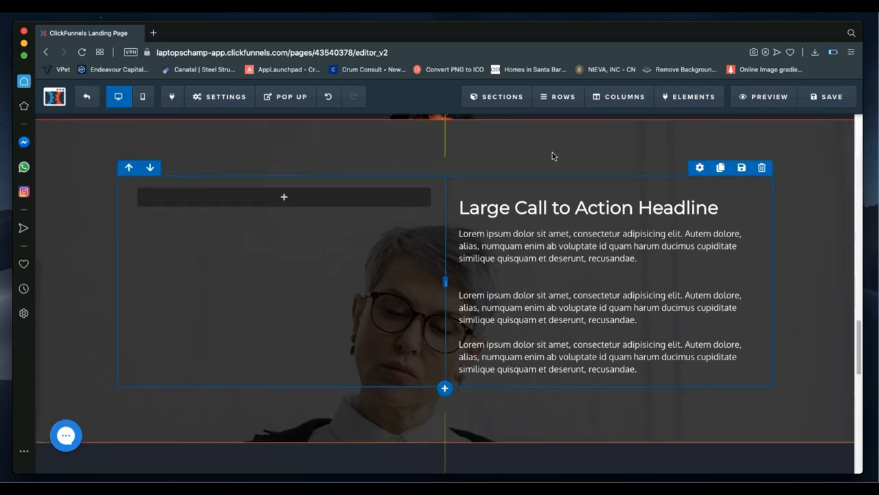
{"action": "scroll", "coordinate": [825, 152], "scroll_direction": "up", "scroll_amount": 1}
{"action": "scroll", "coordinate": [843, 185], "scroll_direction": "down", "scroll_amount": 1}
{"action": "scroll", "coordinate": [486, 237], "scroll_direction": "down", "scroll_amount": 10}
{"action": "scroll", "coordinate": [486, 237], "scroll_direction": "down", "scroll_amount": 10}
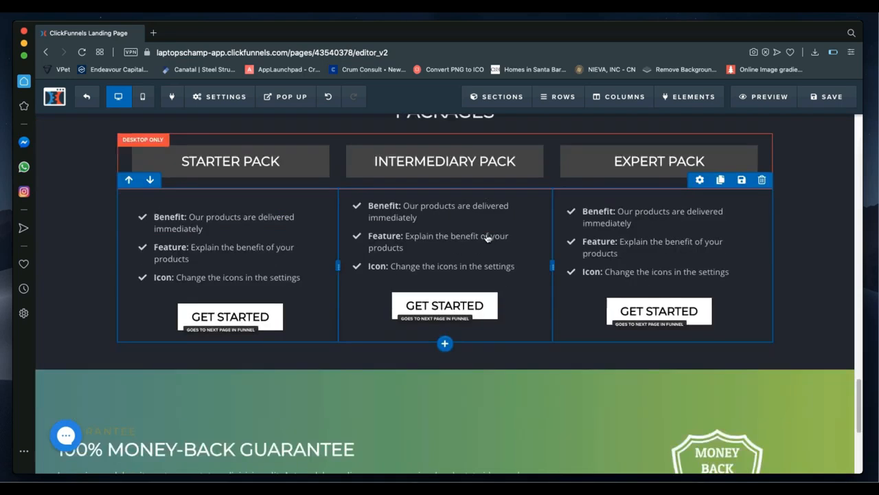
{"action": "scroll", "coordinate": [487, 237], "scroll_direction": "up", "scroll_amount": 9}
{"action": "scroll", "coordinate": [487, 237], "scroll_direction": "up", "scroll_amount": 2}
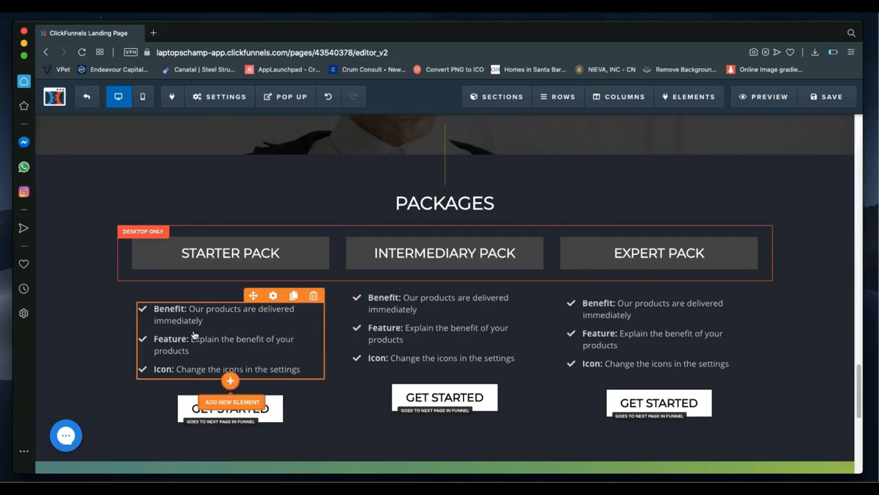
- Add a sub-headline below the STARTER PACK benefit list and replace its text with "$120 ONLY"
{"action": "left_click", "coordinate": [233, 381]}
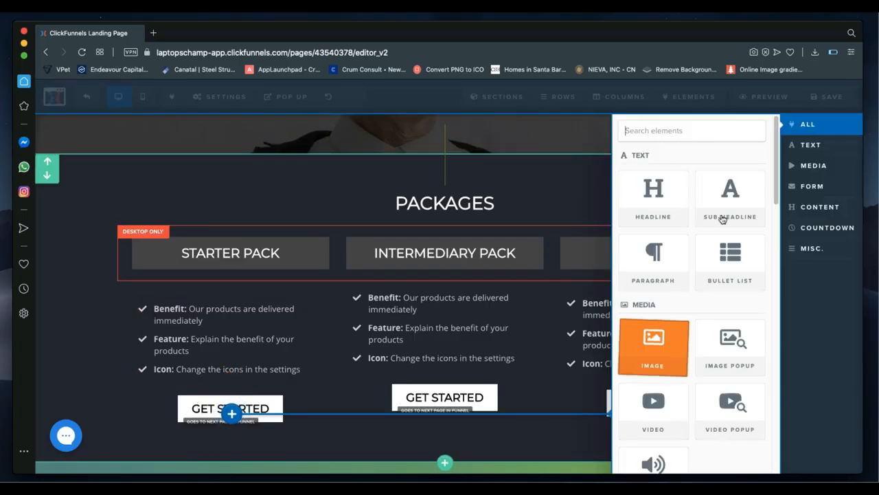
{"action": "left_click", "coordinate": [715, 203]}
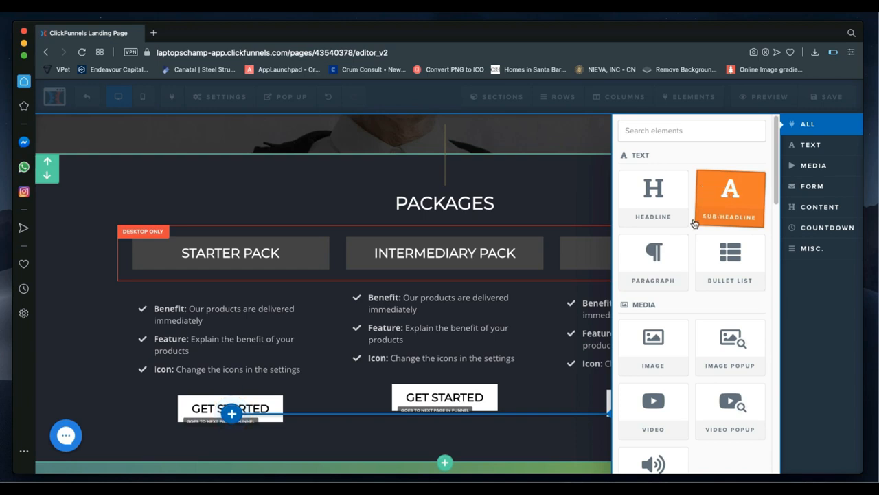
{"action": "left_click_drag", "start_coordinate": [327, 382], "coordinate": [255, 389]}
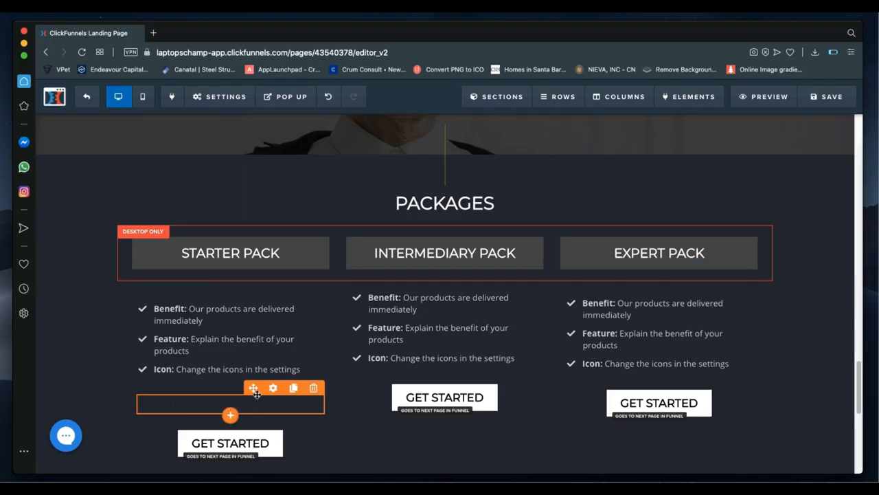
{"action": "left_click", "coordinate": [265, 404]}
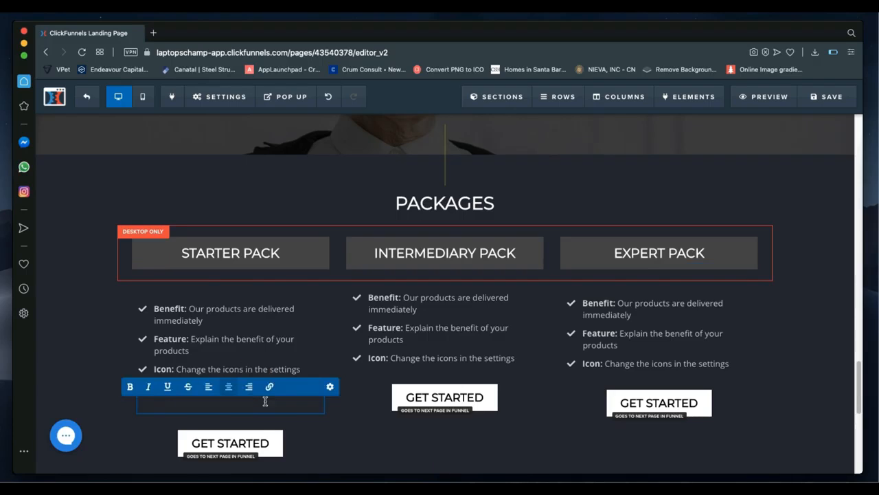
{"action": "key", "text": "super+a"}
{"action": "key", "text": "BackSpace"}
- Set the text color of the STARTER PACK price sub-headline to white (#ffffff) and leave its settings
{"action": "left_click", "coordinate": [330, 388]}
{"action": "left_click", "coordinate": [772, 309]}
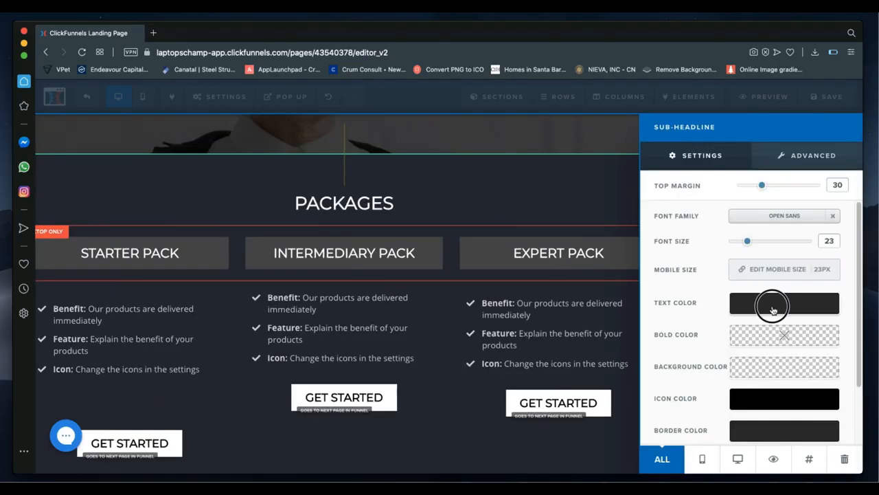
{"action": "left_click", "coordinate": [729, 345]}
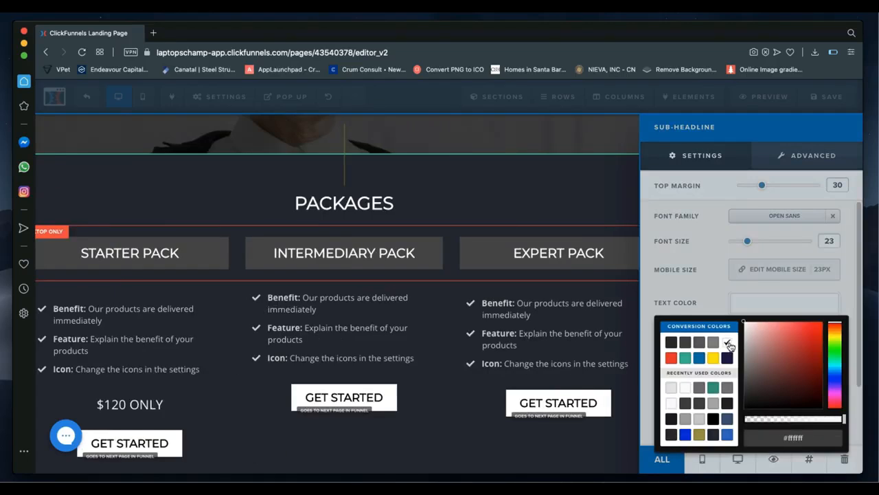
{"action": "left_click", "coordinate": [155, 409]}
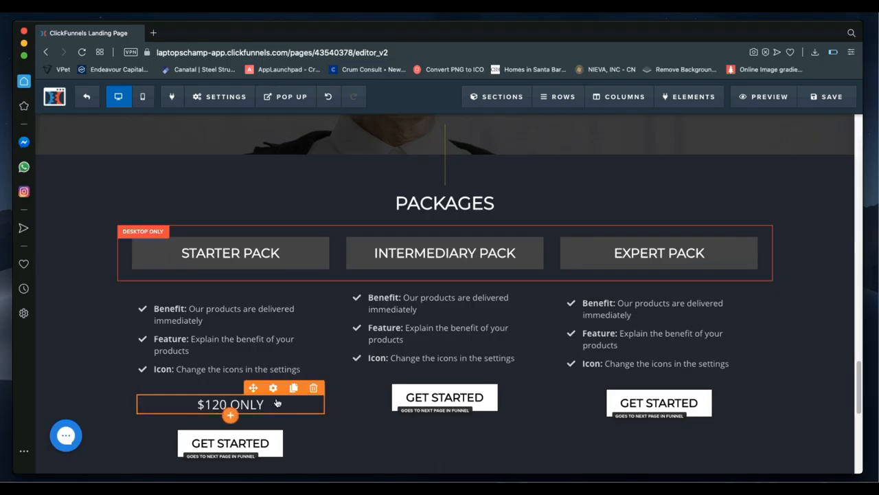
- Clone the "$120 ONLY" sub-headline twice, placing one copy above the GET STARTED button of the INTERMEDIARY PACK and one in the EXPERT PACK
{"action": "left_click", "coordinate": [294, 389]}
{"action": "scroll", "coordinate": [294, 397], "scroll_direction": "down", "scroll_amount": 3}
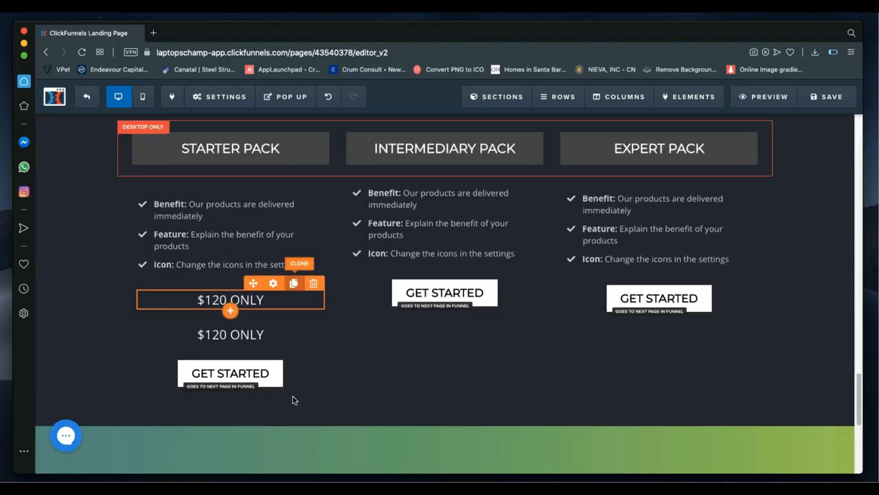
{"action": "left_click_drag", "start_coordinate": [260, 335], "coordinate": [438, 278]}
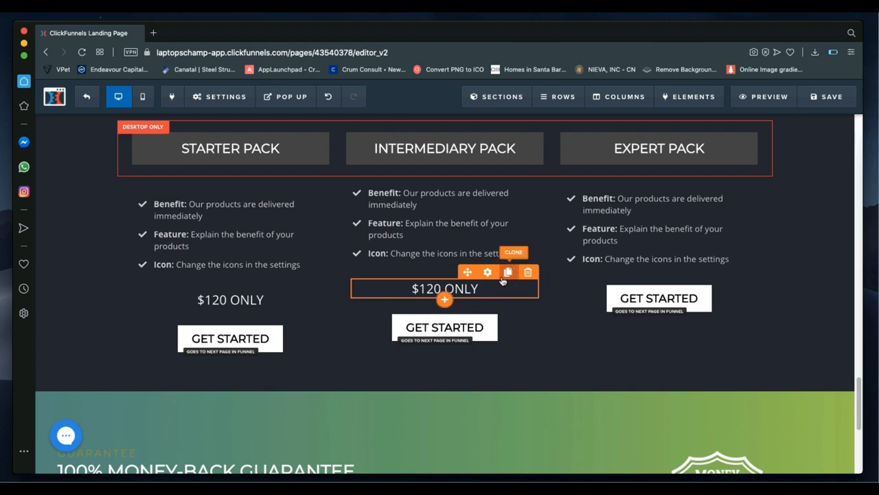
{"action": "left_click", "coordinate": [507, 273]}
{"action": "left_click_drag", "start_coordinate": [474, 323], "coordinate": [654, 275]}
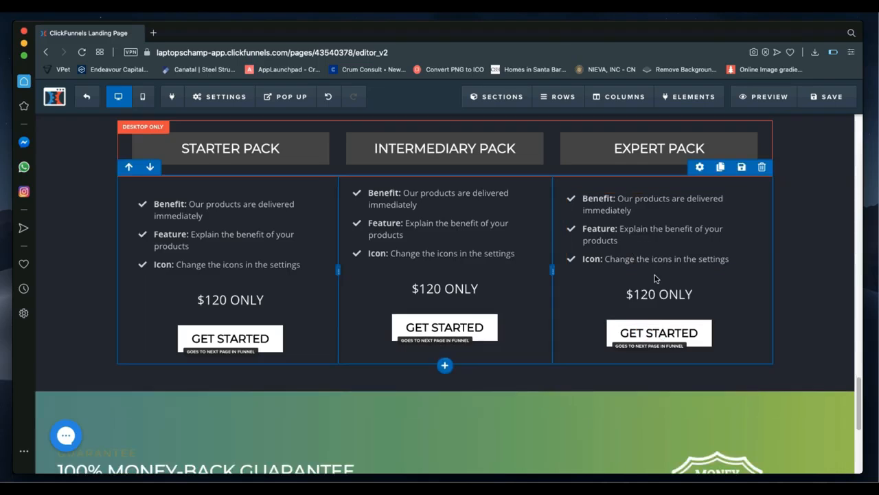
- Change the INTERMEDIARY PACK price text to "$420 ONLY"
{"action": "left_click", "coordinate": [429, 288]}
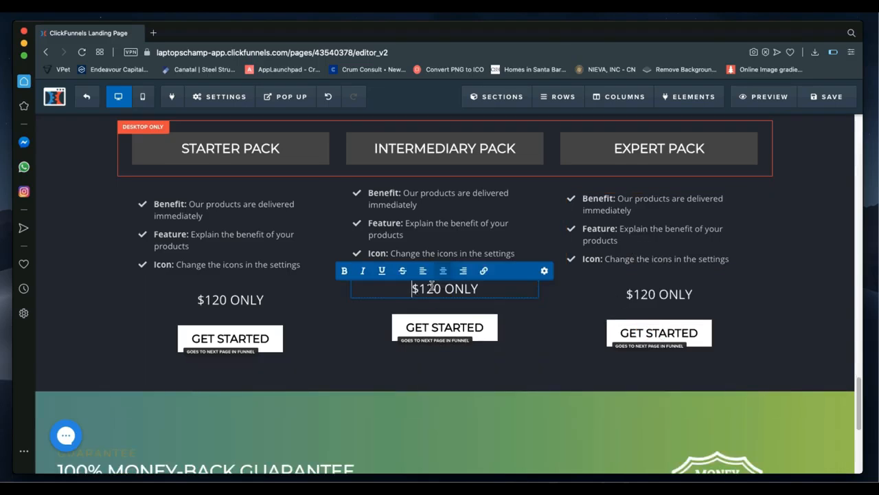
{"action": "key", "text": "BackSpace"}
{"action": "type", "text": "4"}
- Change the EXPERT PACK price text to "$1,320 ONLY"
{"action": "left_click", "coordinate": [645, 294]}
{"action": "left_click", "coordinate": [643, 293]}
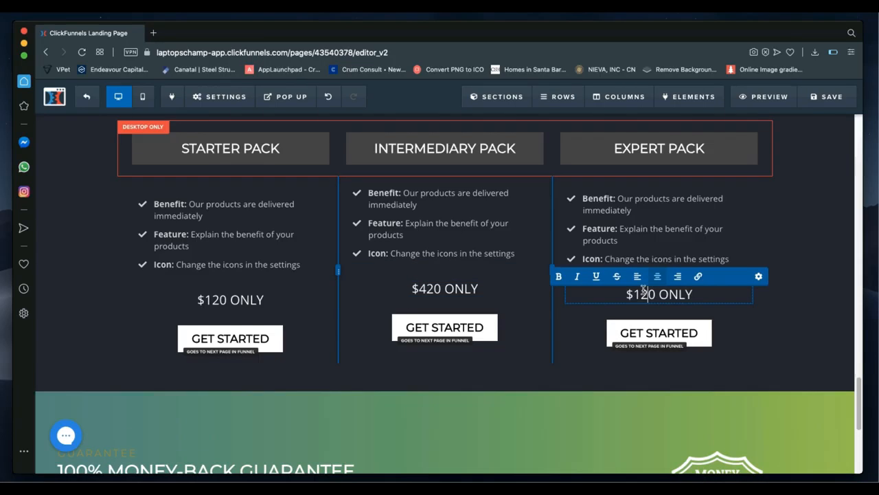
{"action": "type", "text": "3"}
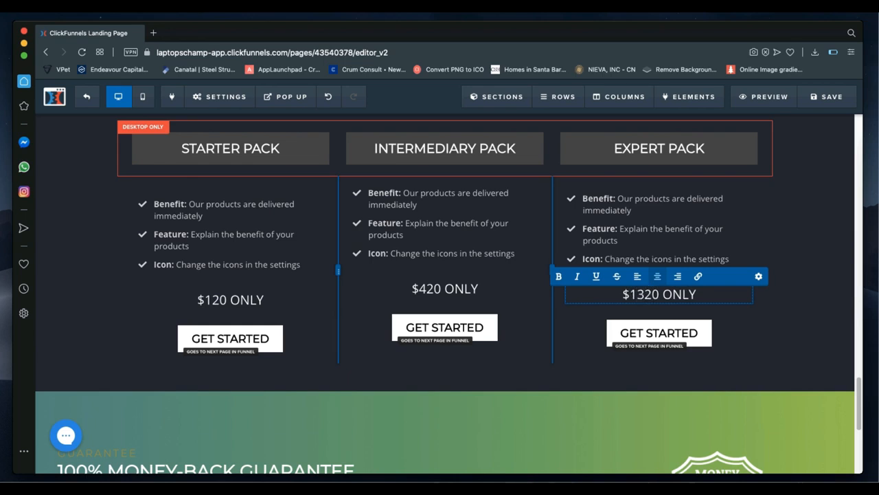
{"action": "key", "text": "Left"}
{"action": "type", "text": ","}
{"action": "left_click", "coordinate": [792, 333]}
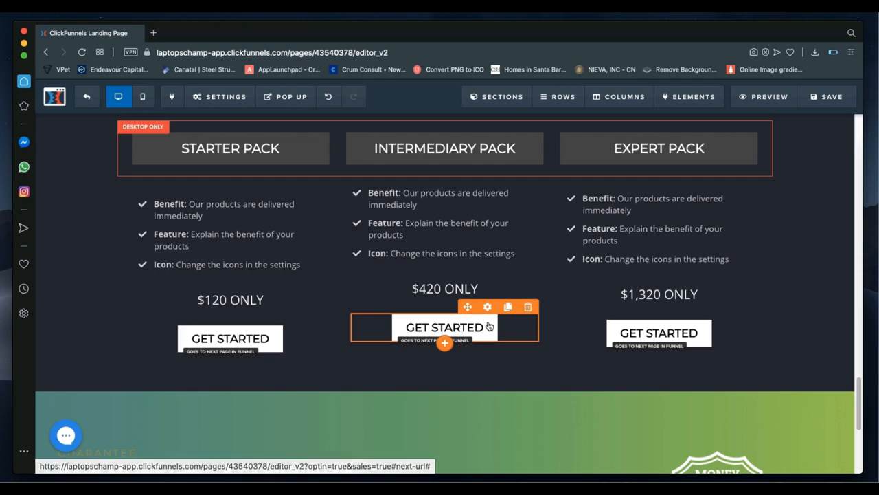
- Review the 100% MONEY-BACK GUARANTEE section and the footer logo and links of the sales page
{"action": "scroll", "coordinate": [464, 351], "scroll_direction": "down", "scroll_amount": 4}
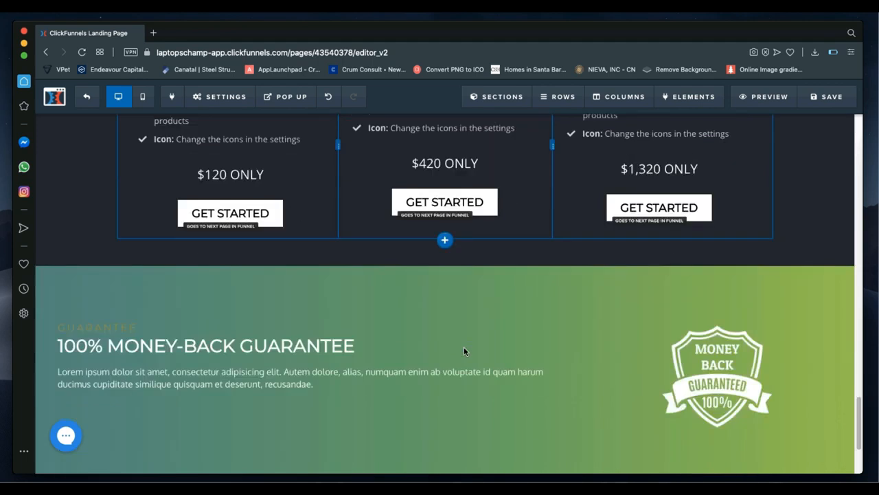
{"action": "scroll", "coordinate": [438, 331], "scroll_direction": "down", "scroll_amount": 2}
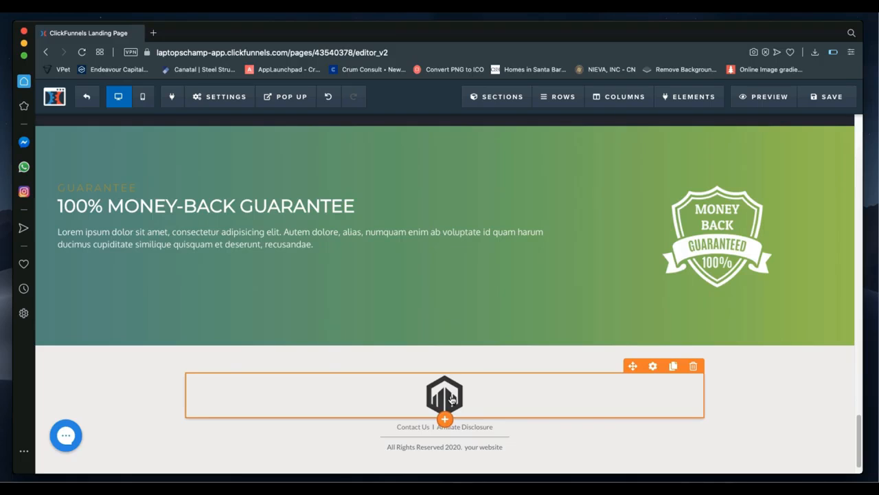
{"action": "scroll", "coordinate": [452, 399], "scroll_direction": "up", "scroll_amount": 10}
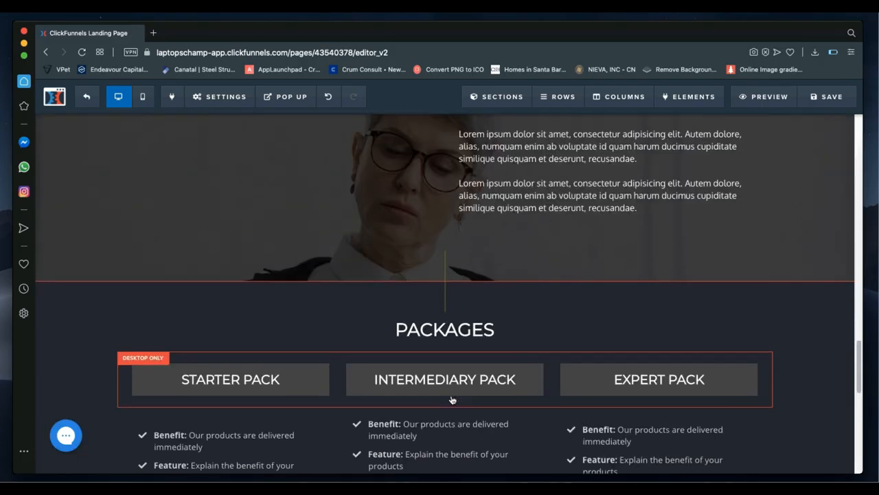
{"action": "scroll", "coordinate": [452, 399], "scroll_direction": "up", "scroll_amount": 4}
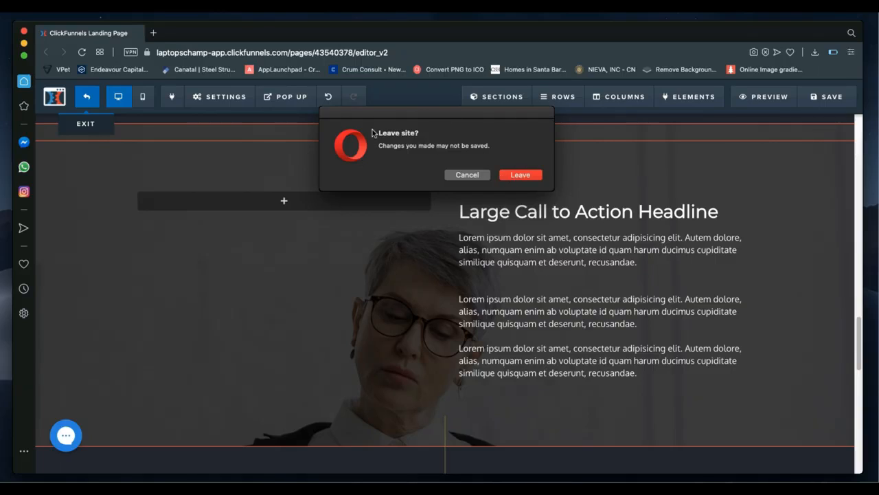
- Leave the sales page editor and open the product list of the funnel's Order Form step
{"action": "left_click", "coordinate": [520, 175]}
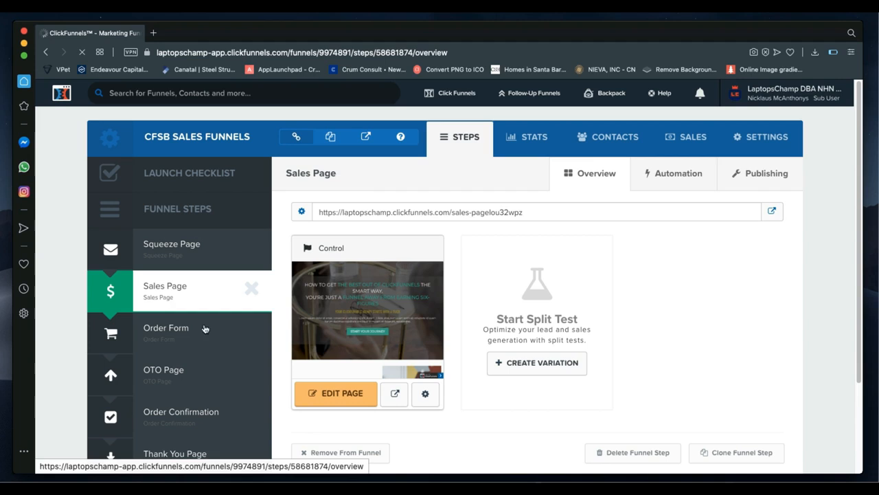
{"action": "left_click", "coordinate": [169, 334]}
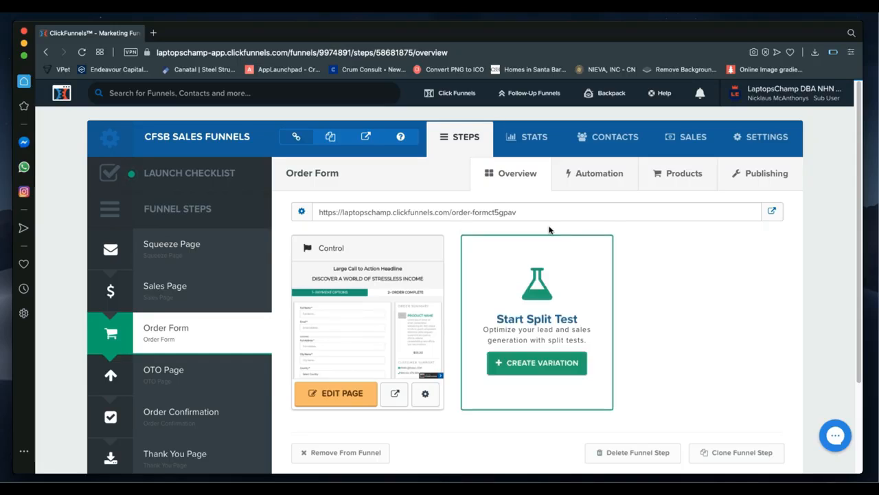
{"action": "left_click", "coordinate": [675, 178]}
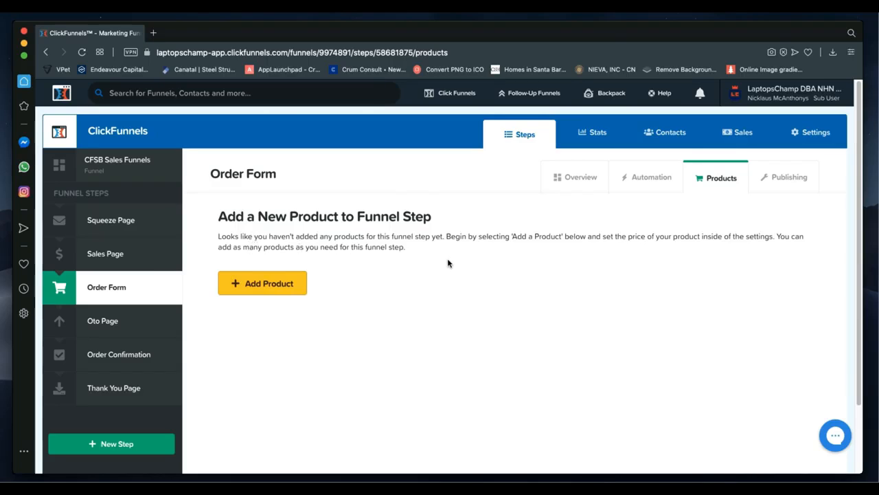
- Start adding a new product to the funnel's Order Form step
{"action": "left_click", "coordinate": [252, 285]}
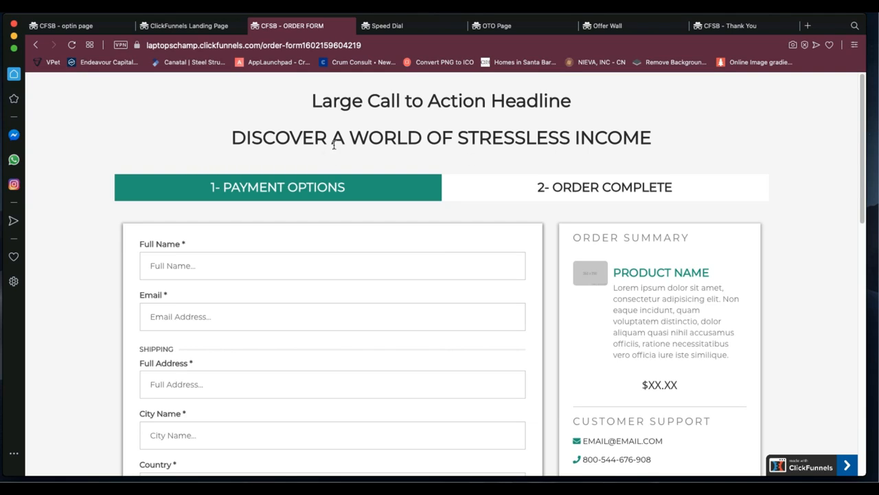
- Examine the live order form page's headline, shipping detail fields and order summary
{"action": "left_click_drag", "start_coordinate": [228, 141], "coordinate": [679, 149]}
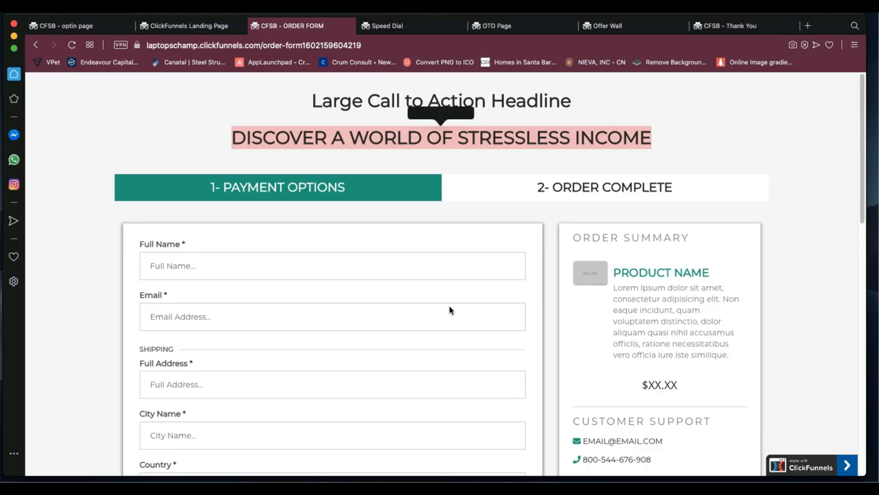
{"action": "scroll", "coordinate": [302, 277], "scroll_direction": "down", "scroll_amount": 4}
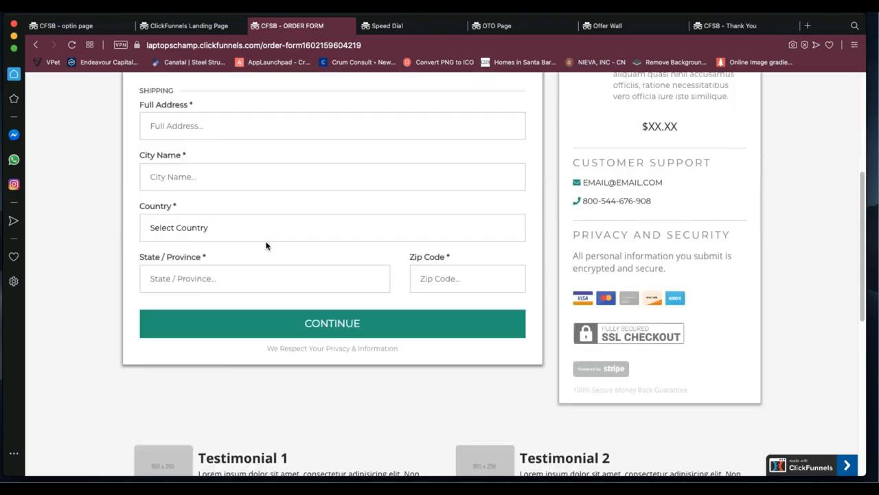
{"action": "scroll", "coordinate": [392, 337], "scroll_direction": "up", "scroll_amount": 3}
{"action": "scroll", "coordinate": [392, 338], "scroll_direction": "down", "scroll_amount": 2}
{"action": "scroll", "coordinate": [392, 337], "scroll_direction": "up", "scroll_amount": 1}
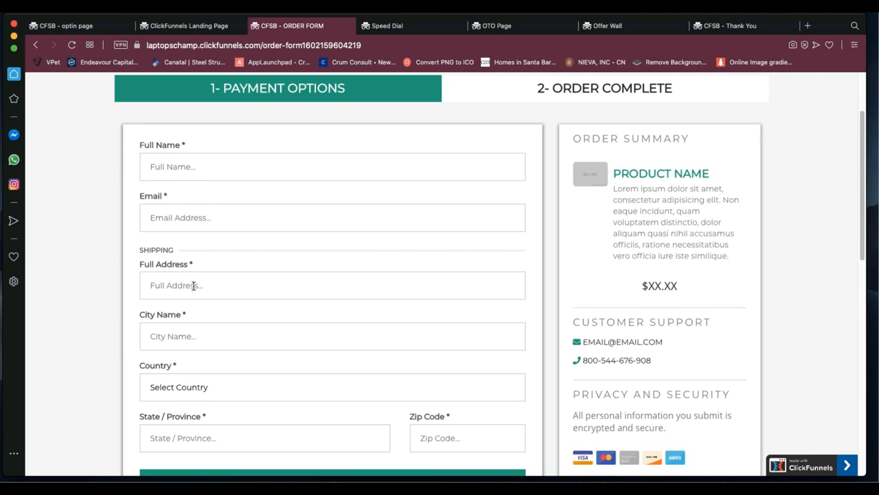
{"action": "scroll", "coordinate": [195, 286], "scroll_direction": "down", "scroll_amount": 1}
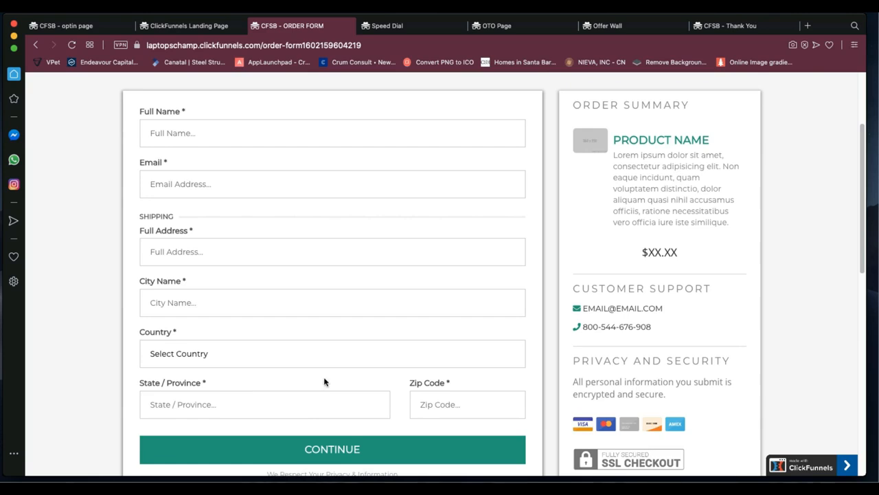
{"action": "scroll", "coordinate": [326, 381], "scroll_direction": "down", "scroll_amount": 3}
{"action": "scroll", "coordinate": [351, 279], "scroll_direction": "up", "scroll_amount": 5}
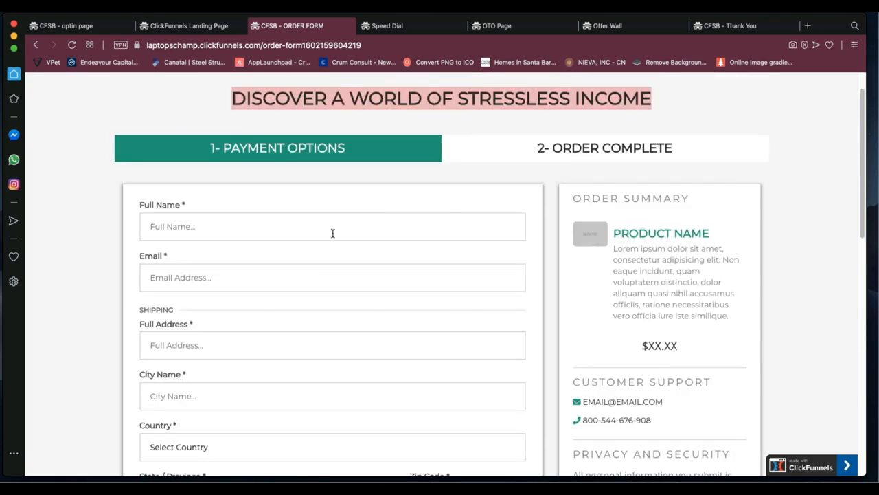
- Fill in the customer's full name and email address on the order form using the saved suggestions
{"action": "left_click", "coordinate": [199, 228]}
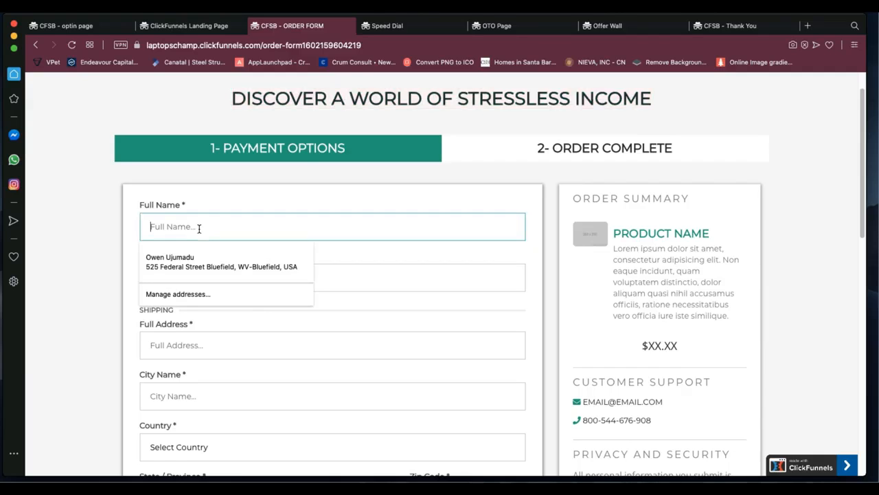
{"action": "type", "text": "NIC"}
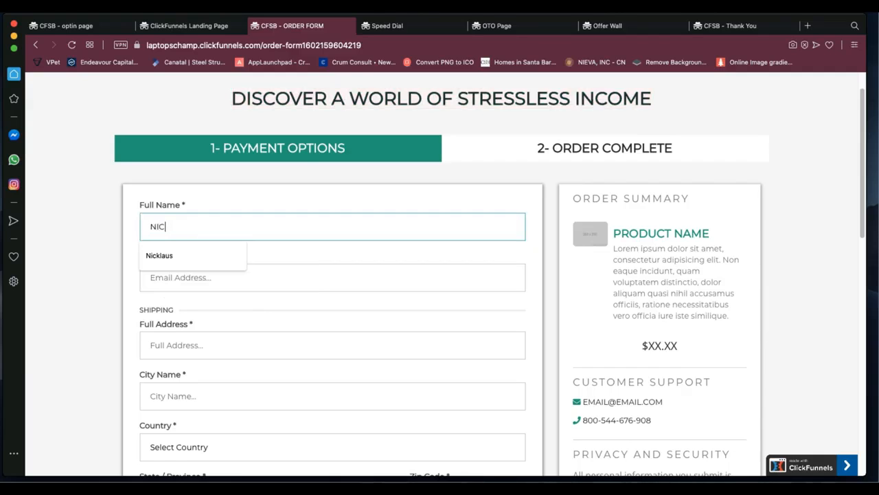
{"action": "left_click", "coordinate": [187, 254]}
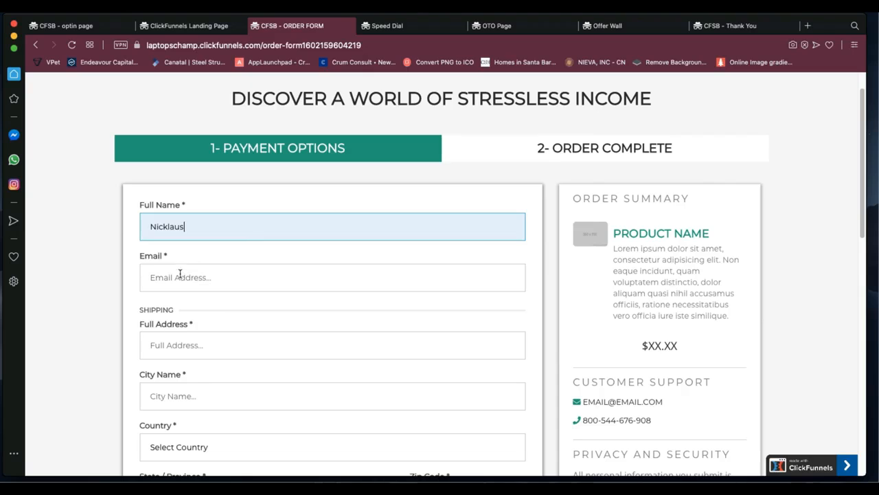
{"action": "left_click", "coordinate": [180, 274]}
{"action": "left_click", "coordinate": [182, 306]}
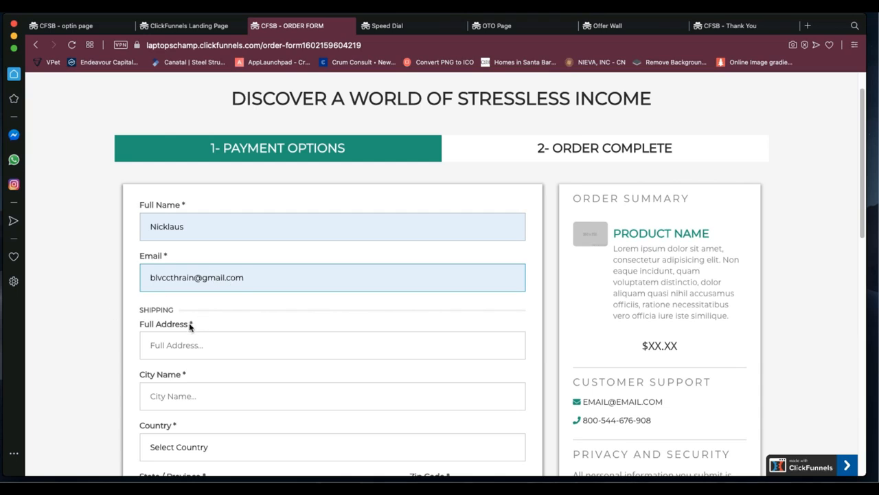
- Enter the customer's street address and city in the shipping section of the order form
{"action": "left_click", "coordinate": [189, 348]}
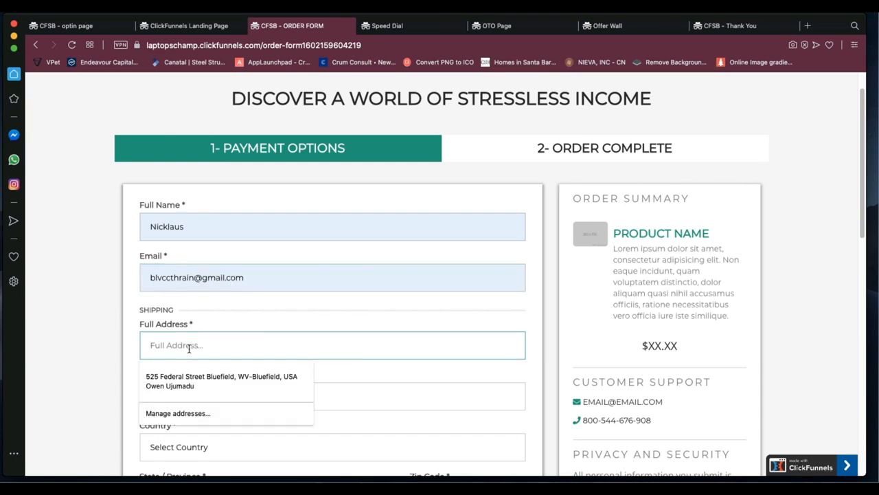
{"action": "type", "text": "WOOL"}
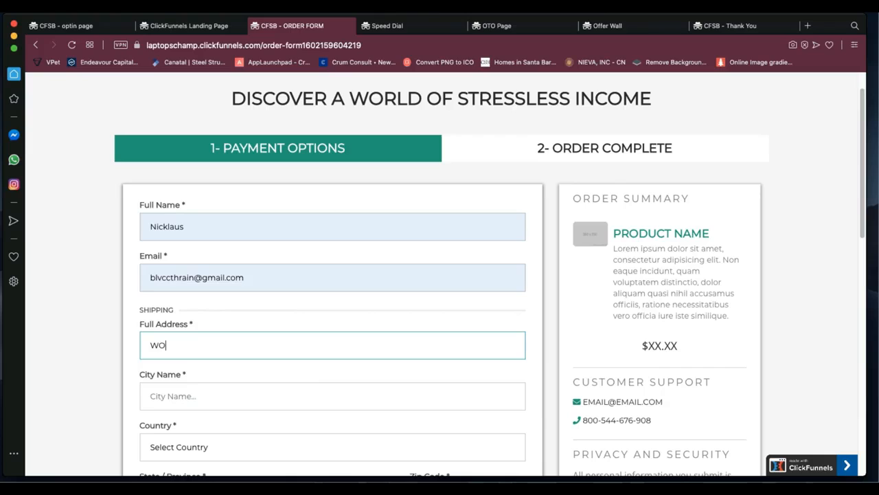
{"action": "key", "text": "BackSpace"}
{"action": "key", "text": "BackSpace"}
{"action": "key", "text": "BackSpace"}
{"action": "key", "text": "BackSpace"}
{"action": "type", "text": "woolwich"}
{"action": "left_click", "coordinate": [199, 397]}
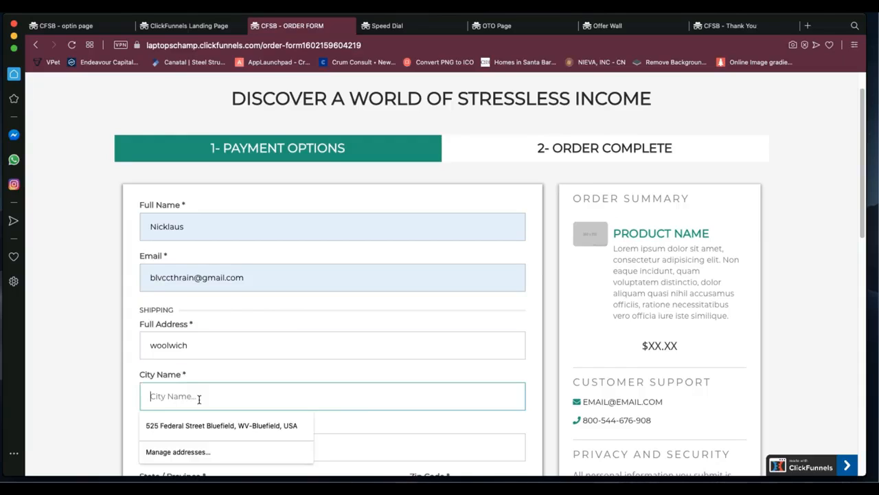
{"action": "type", "text": "London"}
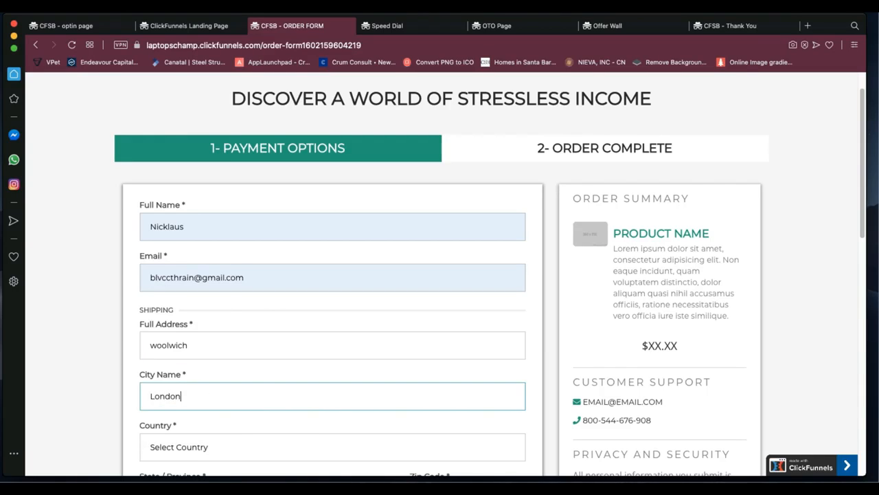
- Choose United Kingdom as the country, enter the customer's state and zip code, and continue to the payment details
{"action": "scroll", "coordinate": [199, 426], "scroll_direction": "down", "scroll_amount": 1}
{"action": "left_click", "coordinate": [196, 430]}
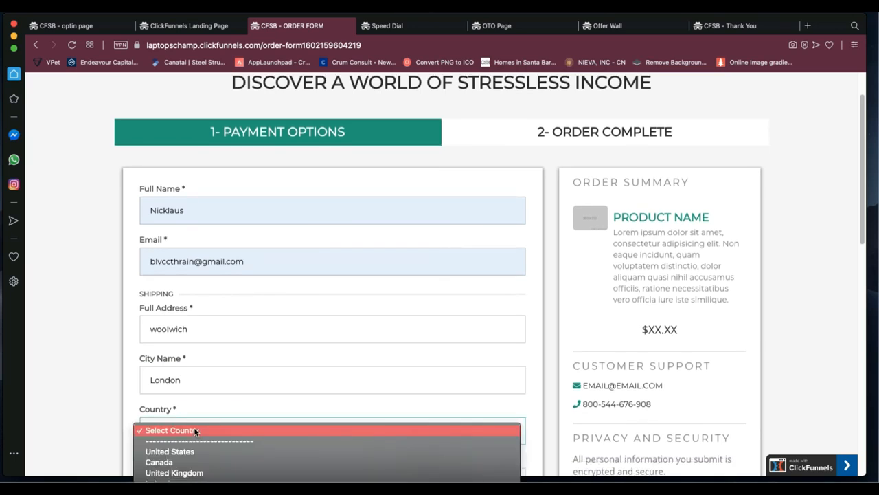
{"action": "left_click", "coordinate": [215, 472]}
{"action": "scroll", "coordinate": [256, 367], "scroll_direction": "down", "scroll_amount": 3}
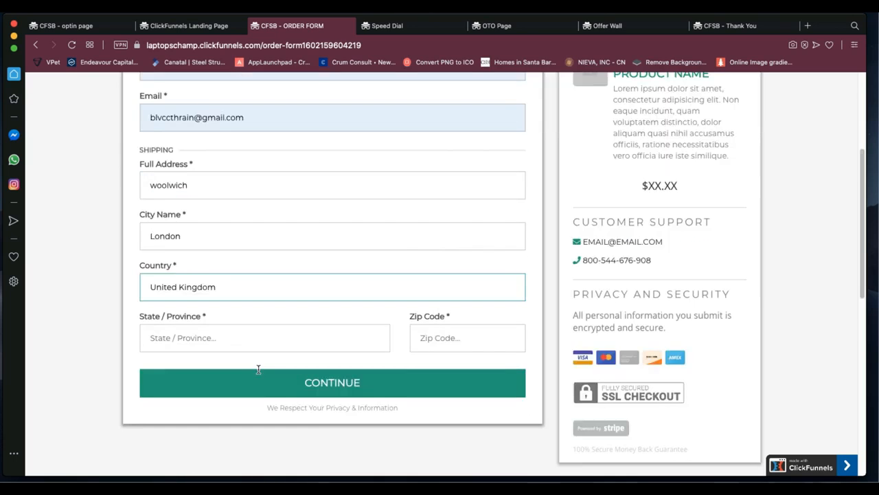
{"action": "left_click", "coordinate": [172, 338]}
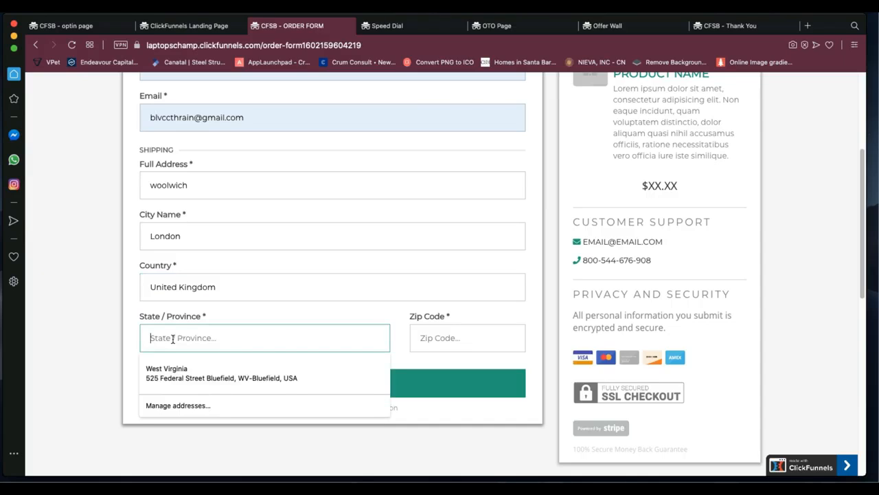
{"action": "type", "text": "London"}
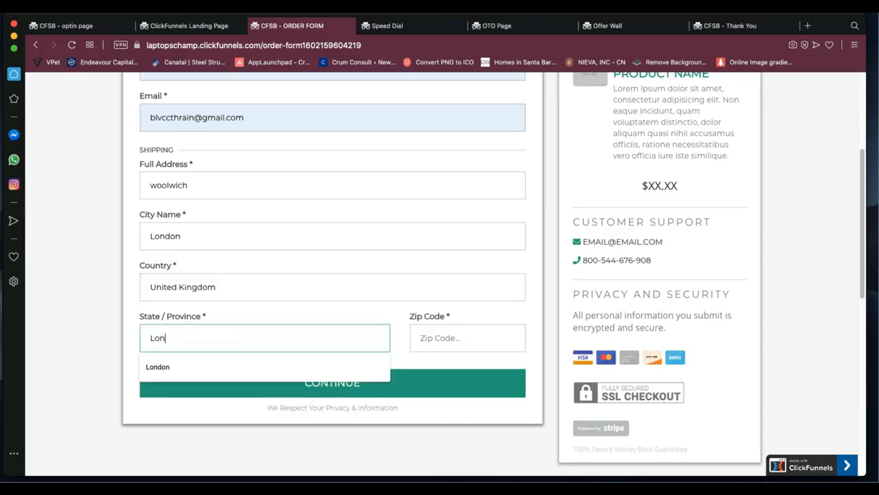
{"action": "left_click", "coordinate": [434, 338]}
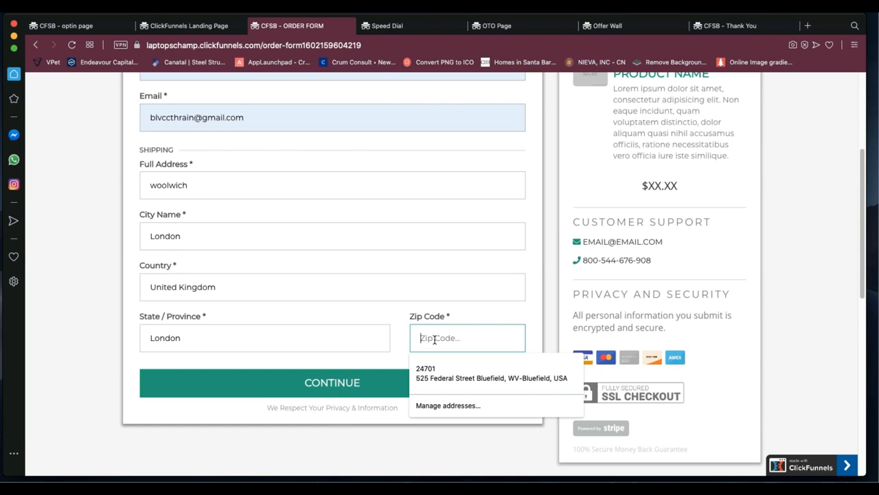
{"action": "type", "text": "24701"}
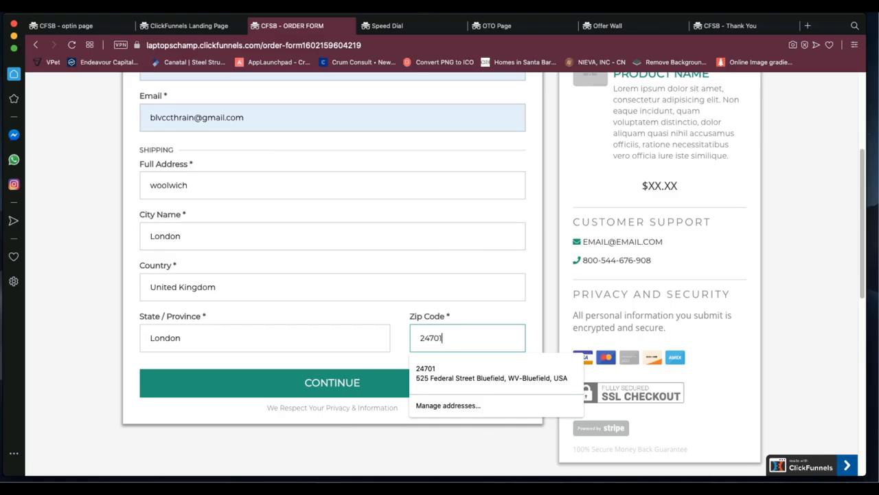
{"action": "left_click", "coordinate": [323, 385]}
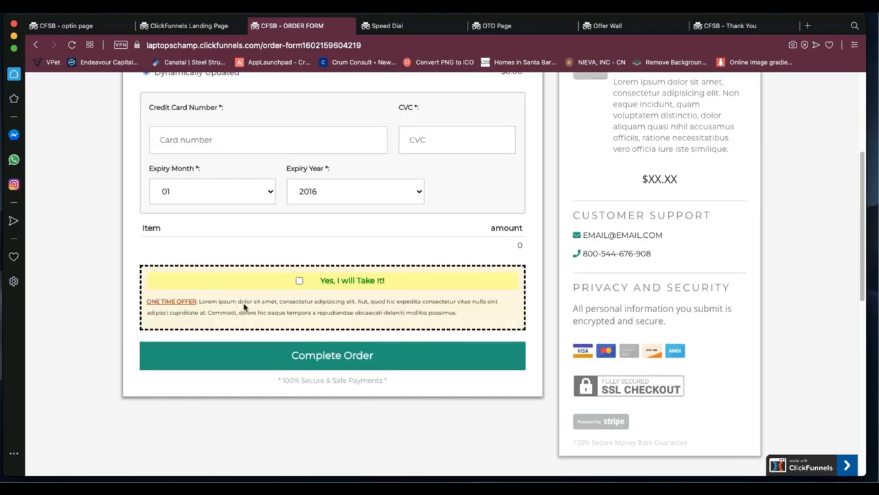
- Examine the order form's payment section, including the Dynamically Updated item, card fields, one-time offer and Complete Order area
{"action": "scroll", "coordinate": [353, 295], "scroll_direction": "up", "scroll_amount": 3}
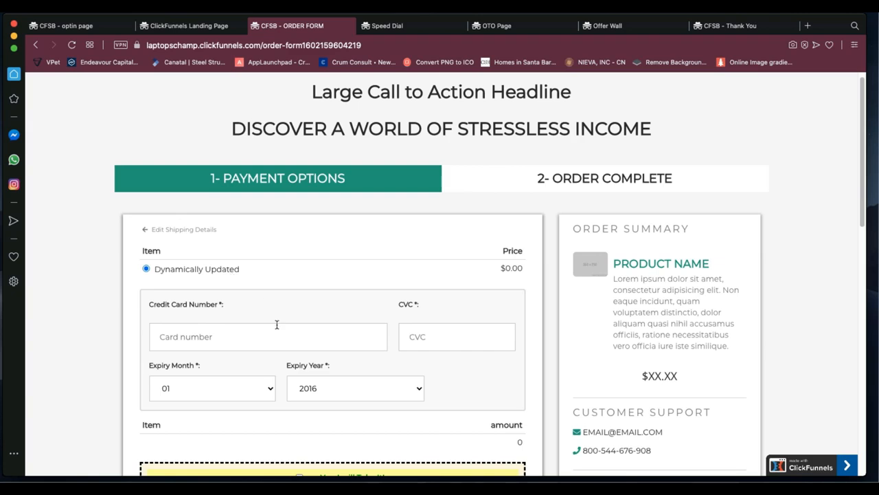
{"action": "scroll", "coordinate": [323, 327], "scroll_direction": "down", "scroll_amount": 1}
{"action": "scroll", "coordinate": [323, 327], "scroll_direction": "down", "scroll_amount": 3}
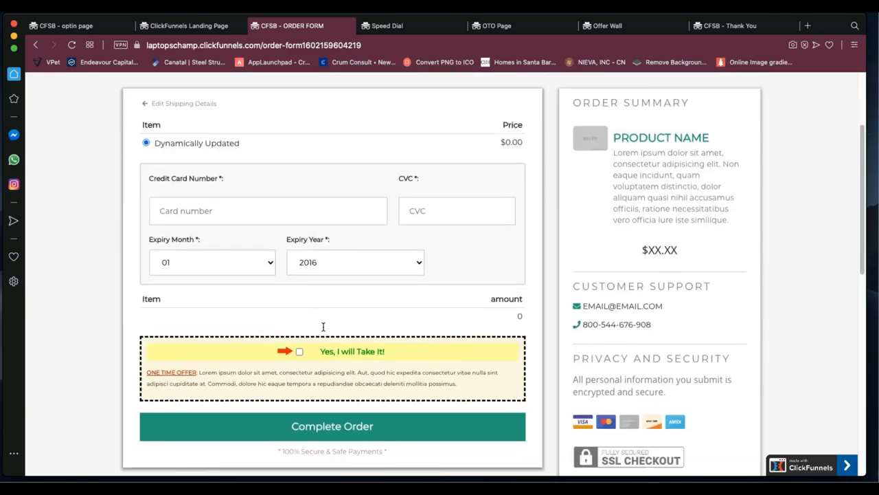
{"action": "scroll", "coordinate": [349, 273], "scroll_direction": "up", "scroll_amount": 2}
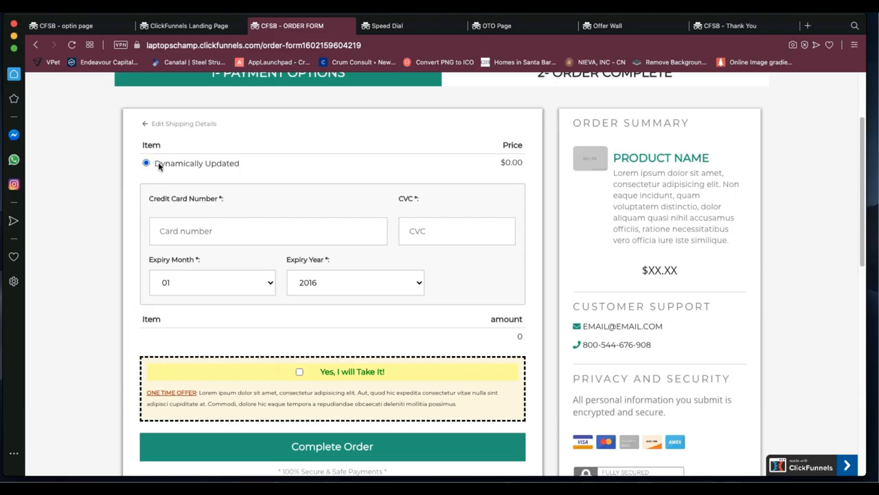
{"action": "left_click_drag", "start_coordinate": [157, 165], "coordinate": [240, 165]}
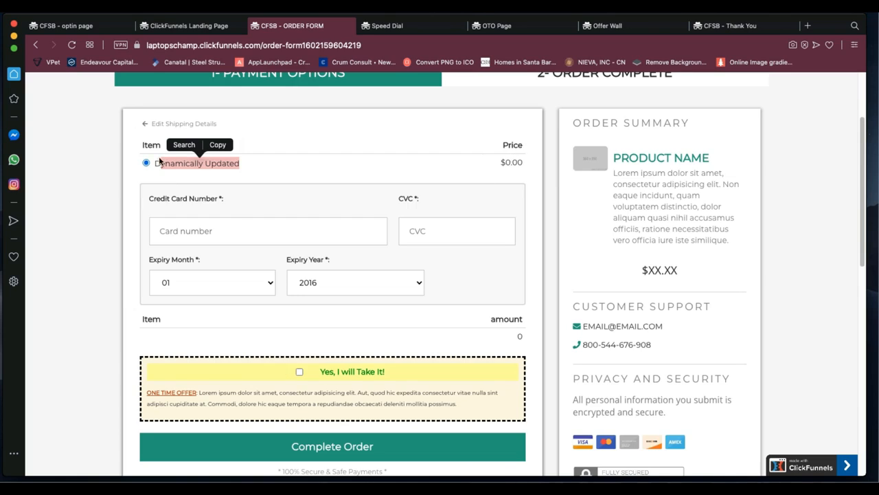
{"action": "left_click", "coordinate": [232, 167]}
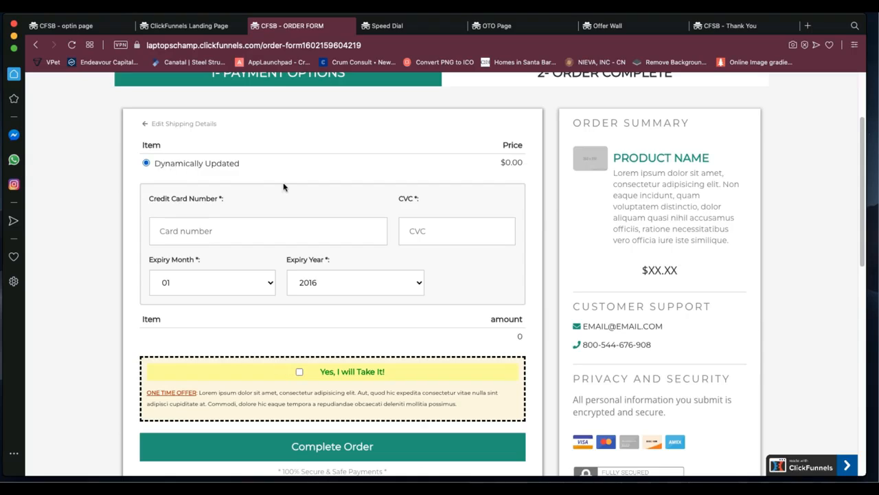
{"action": "left_click", "coordinate": [221, 232]}
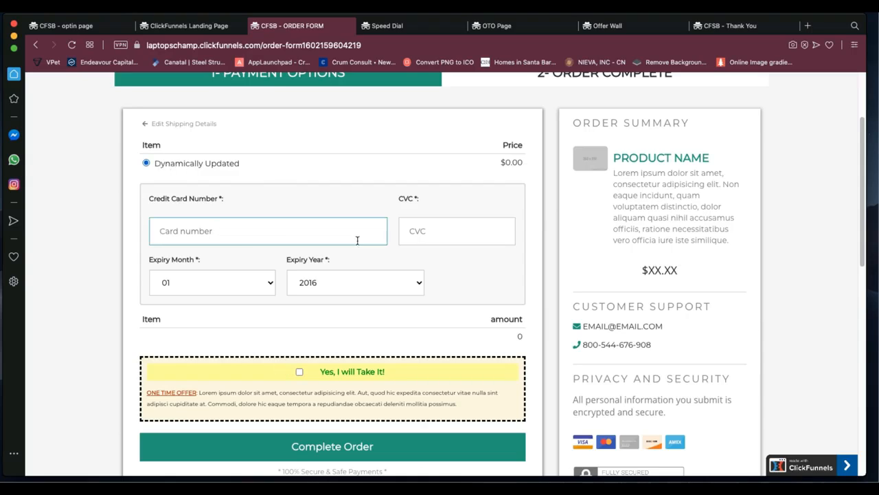
{"action": "left_click", "coordinate": [420, 235]}
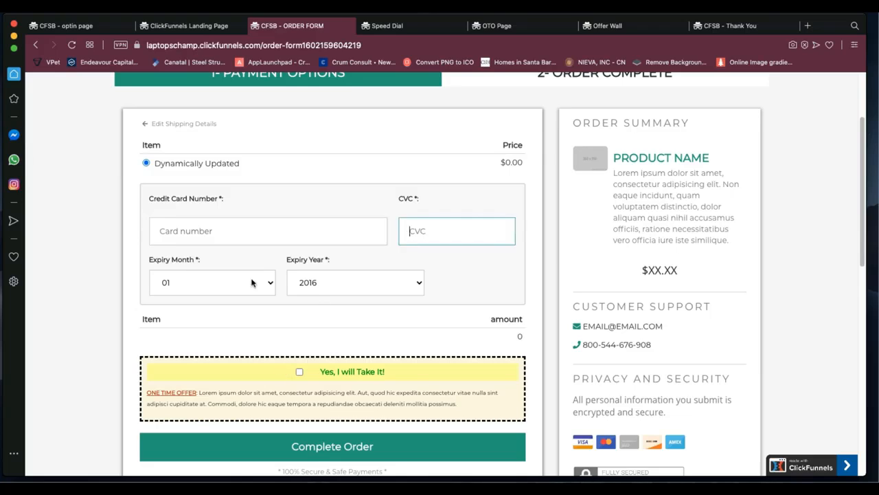
{"action": "scroll", "coordinate": [383, 297], "scroll_direction": "down", "scroll_amount": 2}
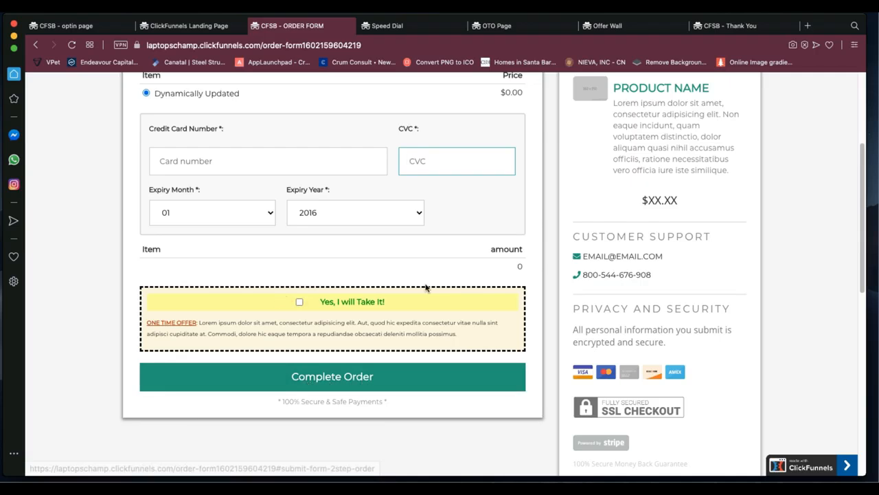
{"action": "scroll", "coordinate": [426, 288], "scroll_direction": "up", "scroll_amount": 3}
{"action": "scroll", "coordinate": [426, 287], "scroll_direction": "down", "scroll_amount": 1}
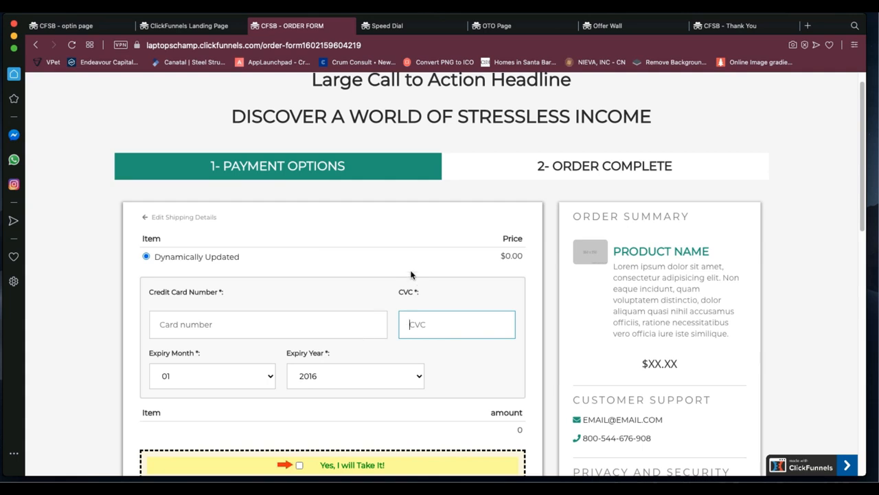
- Review the five testimonial blocks and the footer logo and links of the order form page
{"action": "scroll", "coordinate": [411, 271], "scroll_direction": "down", "scroll_amount": 5}
{"action": "scroll", "coordinate": [411, 275], "scroll_direction": "down", "scroll_amount": 3}
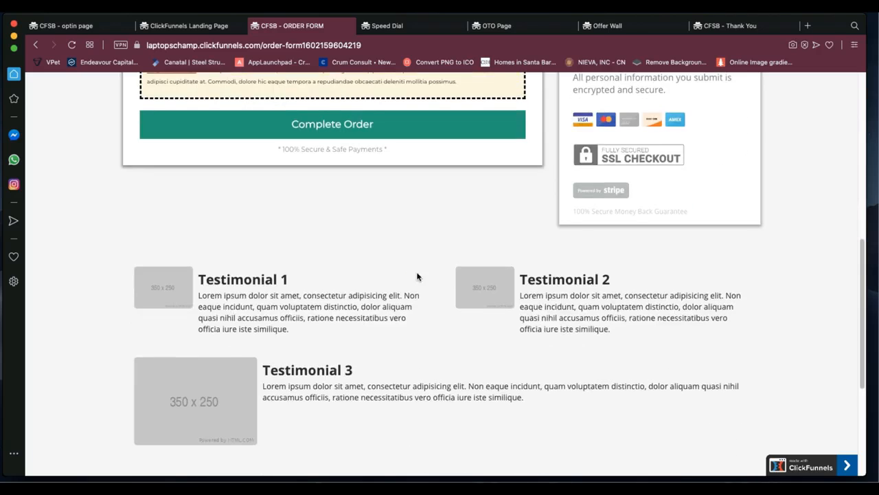
{"action": "scroll", "coordinate": [478, 275], "scroll_direction": "down", "scroll_amount": 2}
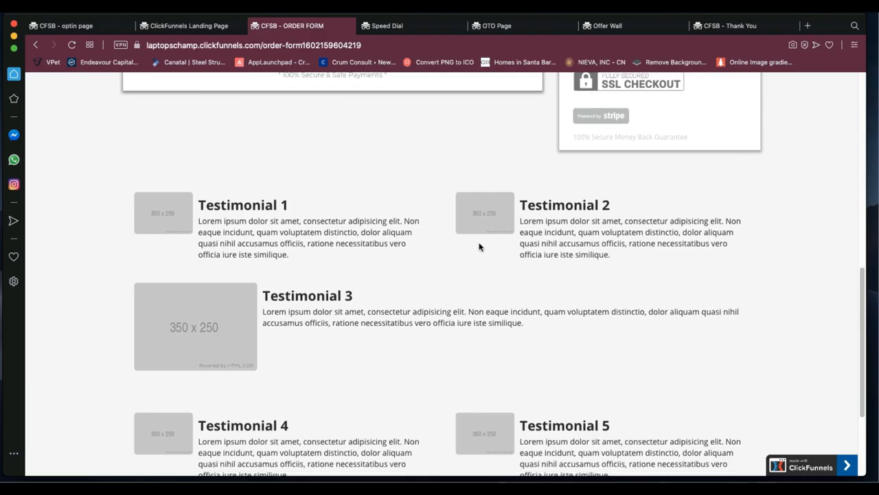
{"action": "scroll", "coordinate": [479, 248], "scroll_direction": "down", "scroll_amount": 3}
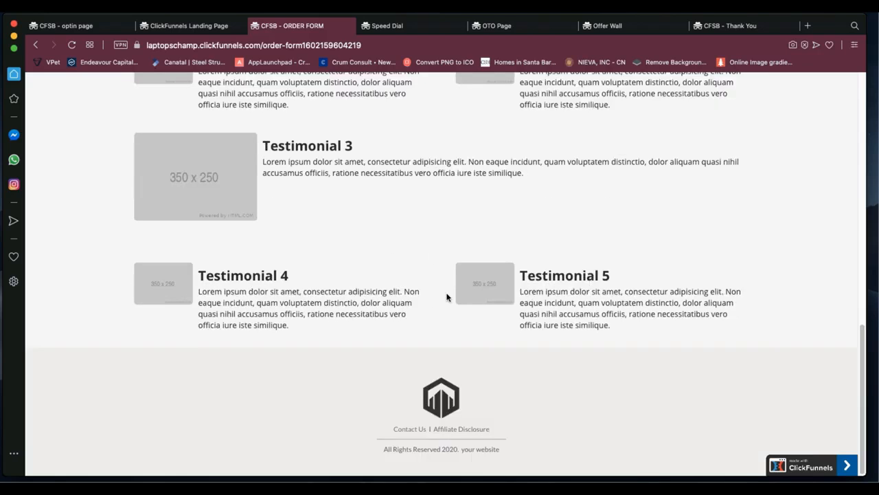
{"action": "scroll", "coordinate": [367, 251], "scroll_direction": "up", "scroll_amount": 3}
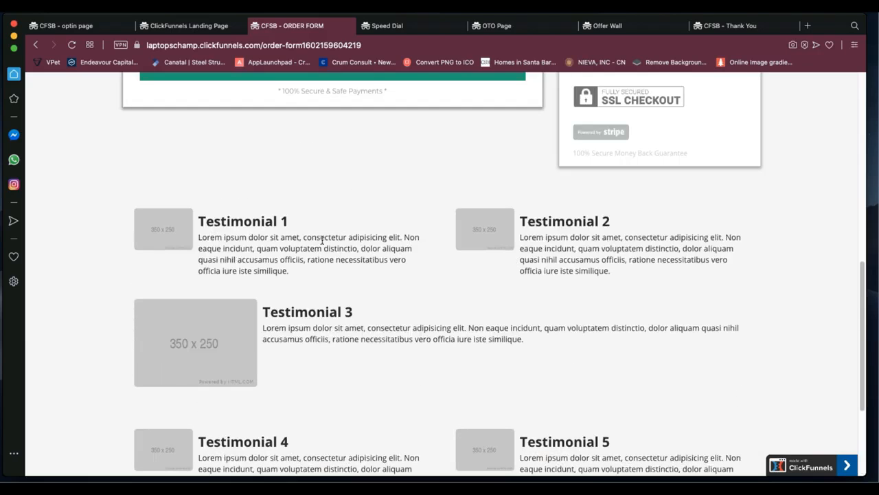
{"action": "scroll", "coordinate": [396, 301], "scroll_direction": "down", "scroll_amount": 3}
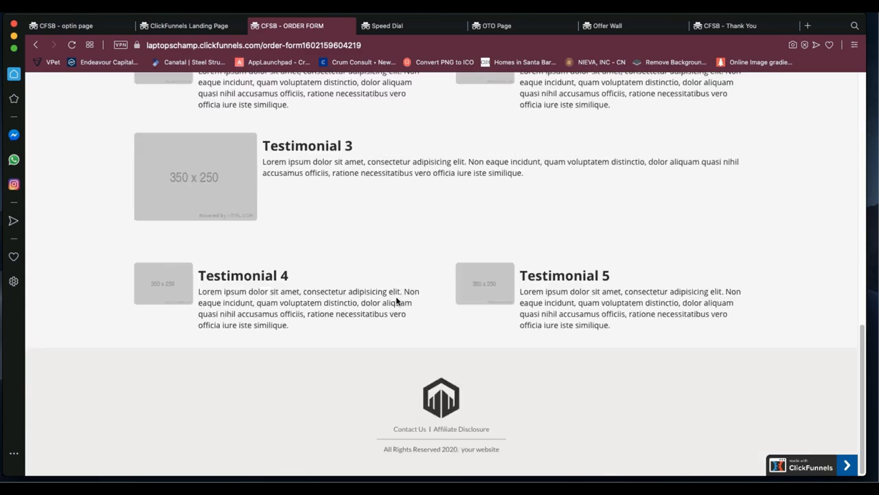
- Review the placement of the five testimonial blocks below the payment form, from the Complete Order area down to the footer
{"action": "scroll", "coordinate": [395, 294], "scroll_direction": "up", "scroll_amount": 9}
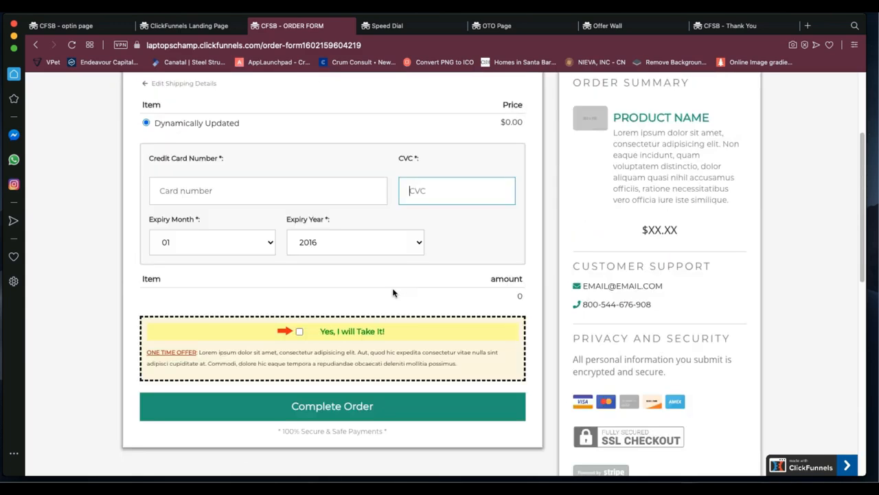
{"action": "scroll", "coordinate": [393, 293], "scroll_direction": "down", "scroll_amount": 5}
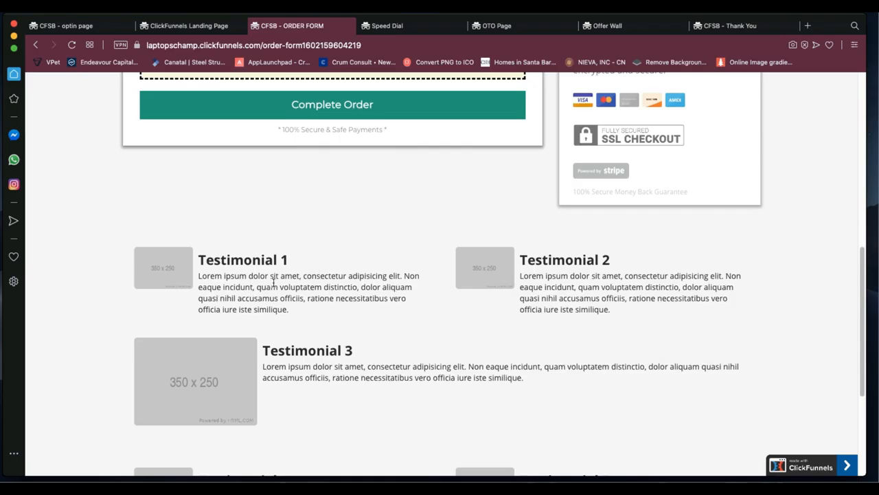
{"action": "scroll", "coordinate": [274, 281], "scroll_direction": "down", "scroll_amount": 1}
{"action": "scroll", "coordinate": [372, 327], "scroll_direction": "down", "scroll_amount": 2}
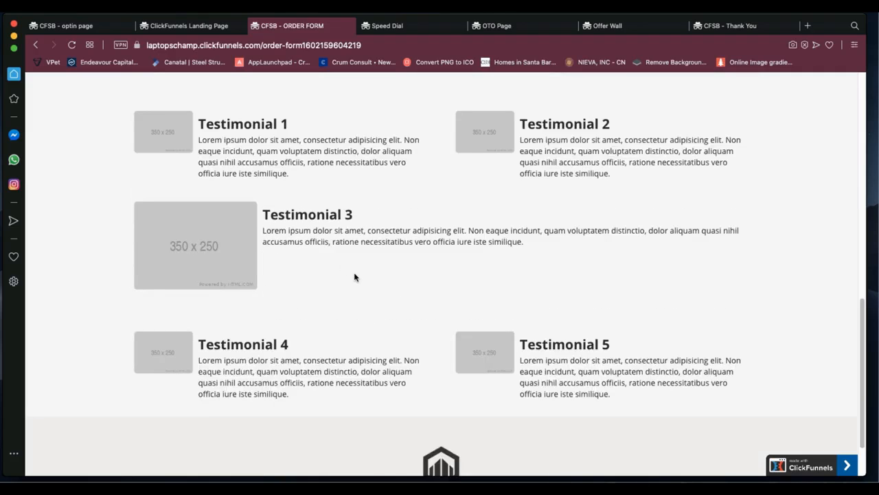
{"action": "scroll", "coordinate": [354, 276], "scroll_direction": "down", "scroll_amount": 1}
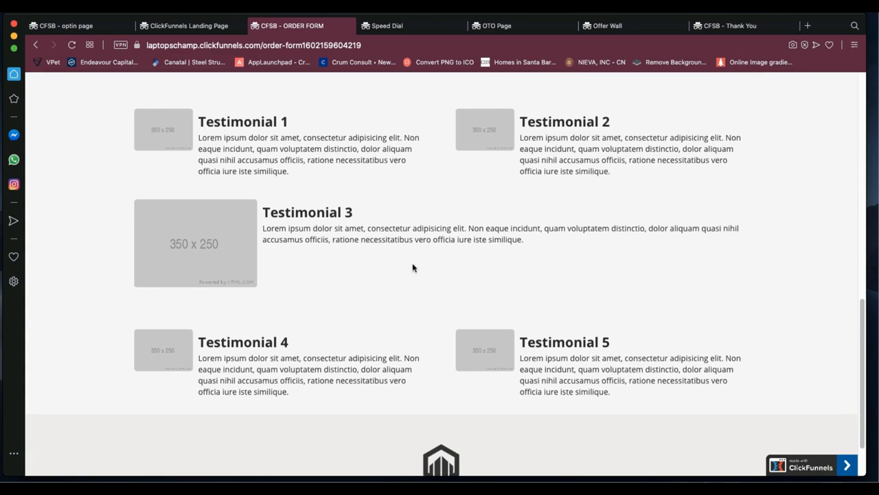
{"action": "scroll", "coordinate": [408, 254], "scroll_direction": "up", "scroll_amount": 6}
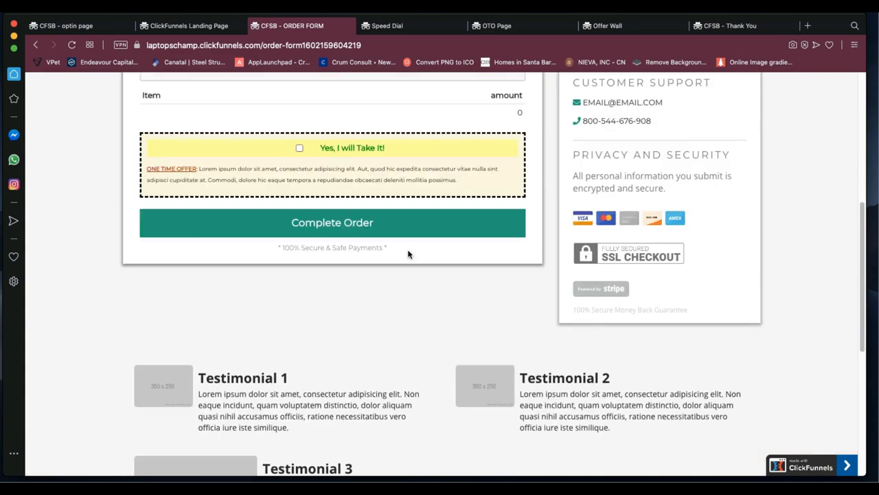
{"action": "scroll", "coordinate": [211, 239], "scroll_direction": "down", "scroll_amount": 4}
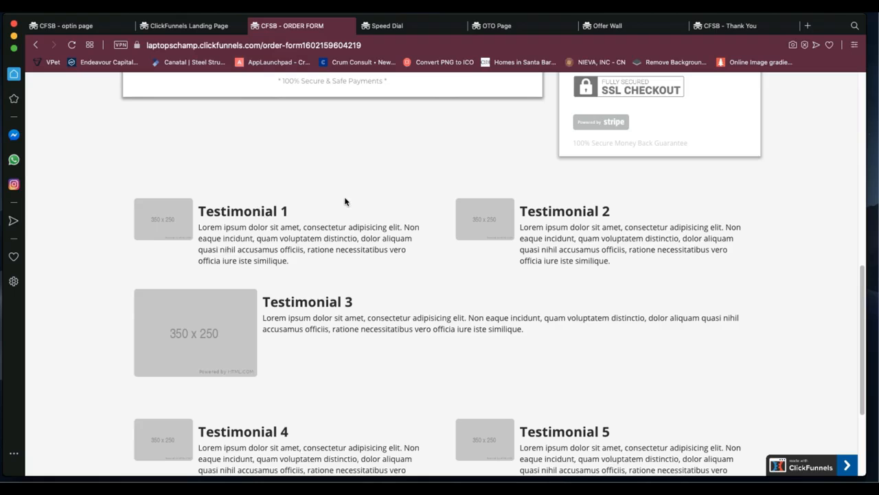
{"action": "scroll", "coordinate": [333, 310], "scroll_direction": "down", "scroll_amount": 3}
{"action": "scroll", "coordinate": [333, 310], "scroll_direction": "down", "scroll_amount": 1}
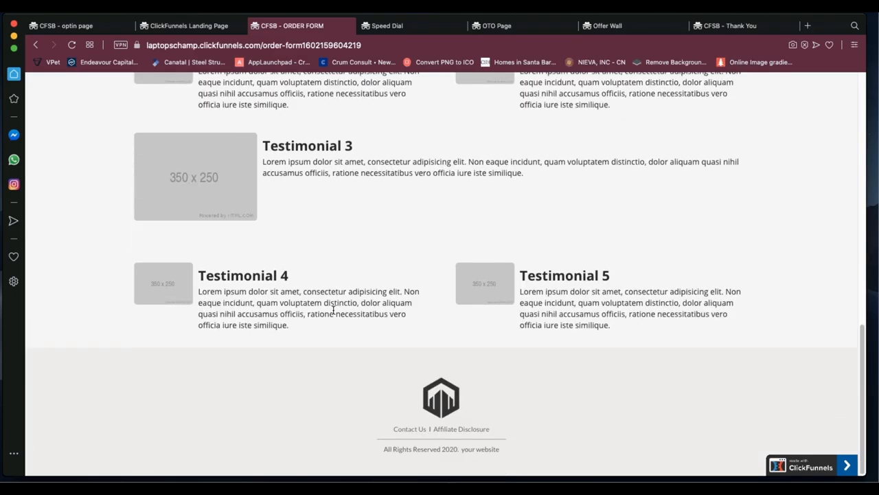
{"action": "scroll", "coordinate": [334, 310], "scroll_direction": "up", "scroll_amount": 7}
{"action": "scroll", "coordinate": [268, 334], "scroll_direction": "down", "scroll_amount": 5}
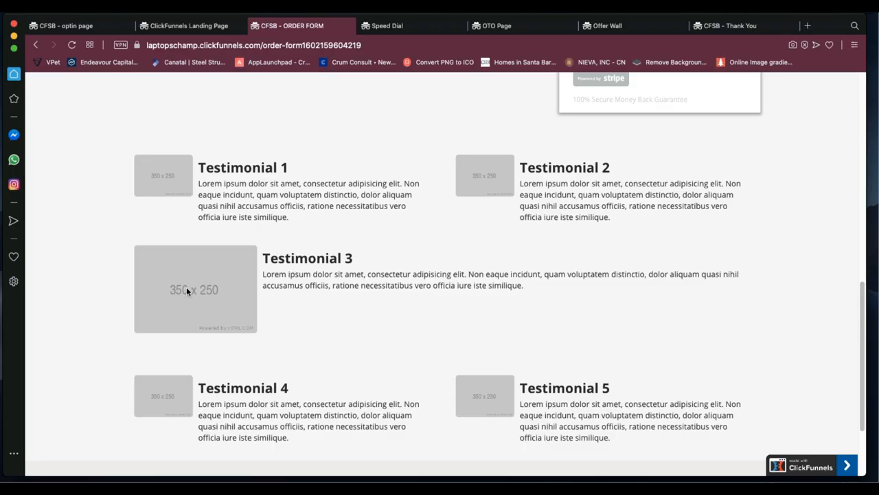
- Examine the order summary's product name, placeholder description and price on the order form page
{"action": "scroll", "coordinate": [254, 274], "scroll_direction": "up", "scroll_amount": 5}
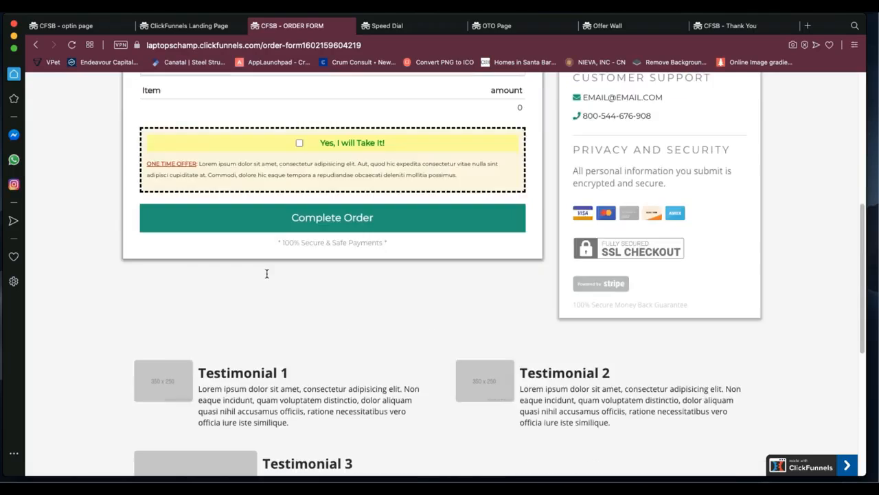
{"action": "scroll", "coordinate": [266, 274], "scroll_direction": "up", "scroll_amount": 3}
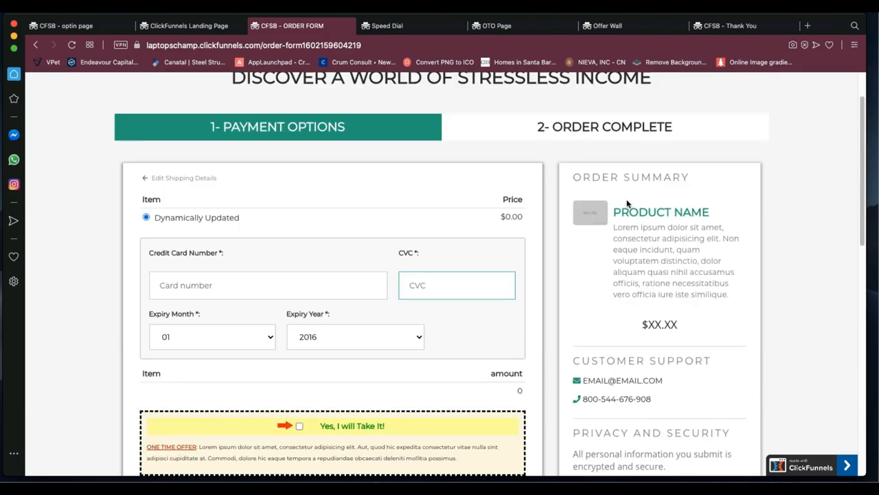
{"action": "double_click", "coordinate": [629, 227]}
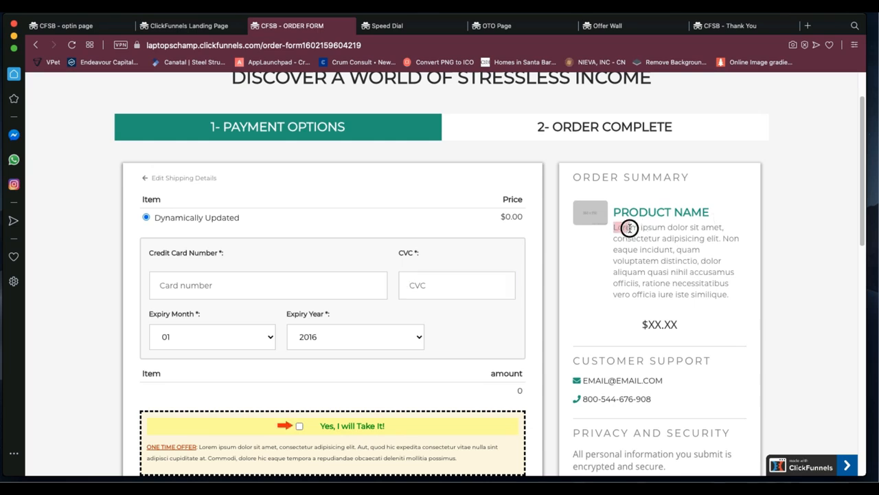
{"action": "left_click_drag", "start_coordinate": [729, 295], "coordinate": [609, 248]}
{"action": "left_click_drag", "start_coordinate": [678, 325], "coordinate": [640, 328]}
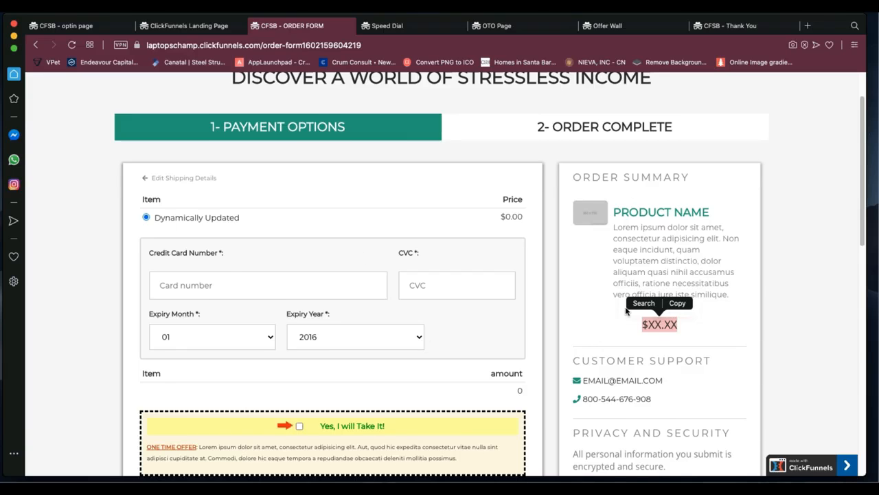
- Examine the customer support contact details and the privacy and security section with its card, SSL and Stripe badges
{"action": "scroll", "coordinate": [636, 312], "scroll_direction": "down", "scroll_amount": 3}
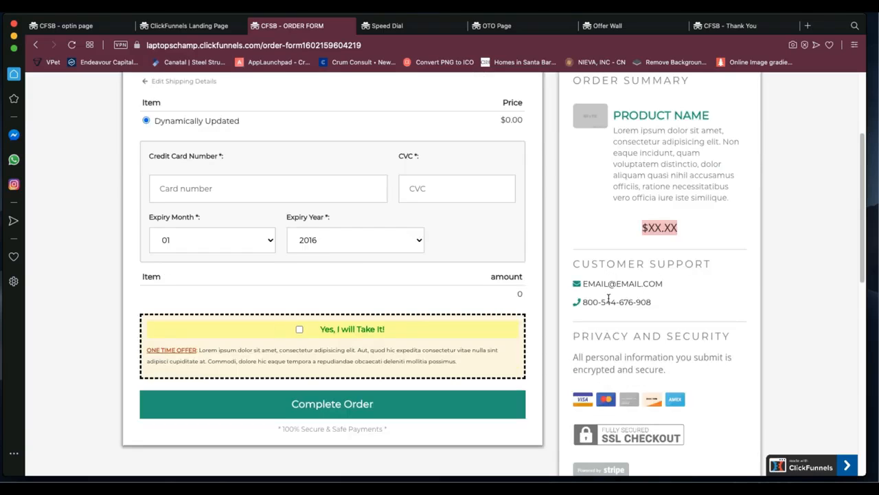
{"action": "left_click", "coordinate": [612, 298]}
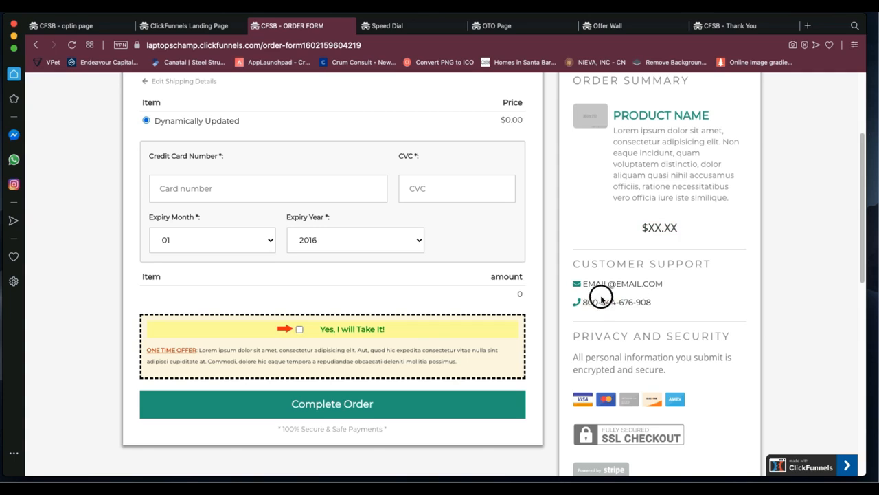
{"action": "left_click_drag", "start_coordinate": [581, 302], "coordinate": [652, 302]}
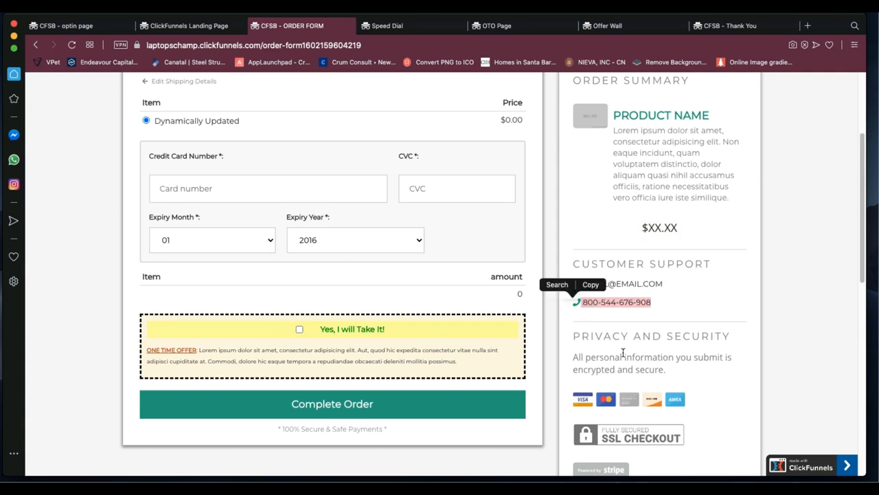
{"action": "scroll", "coordinate": [622, 347], "scroll_direction": "down", "scroll_amount": 3}
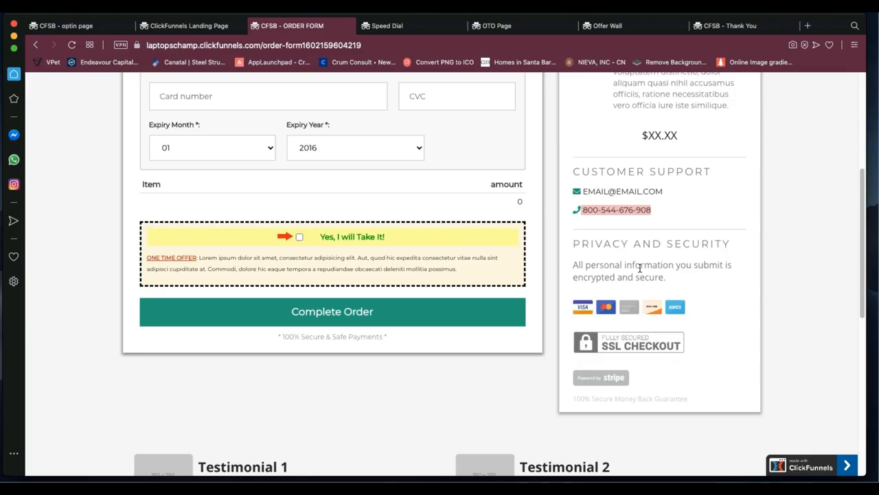
{"action": "scroll", "coordinate": [646, 281], "scroll_direction": "up", "scroll_amount": 1}
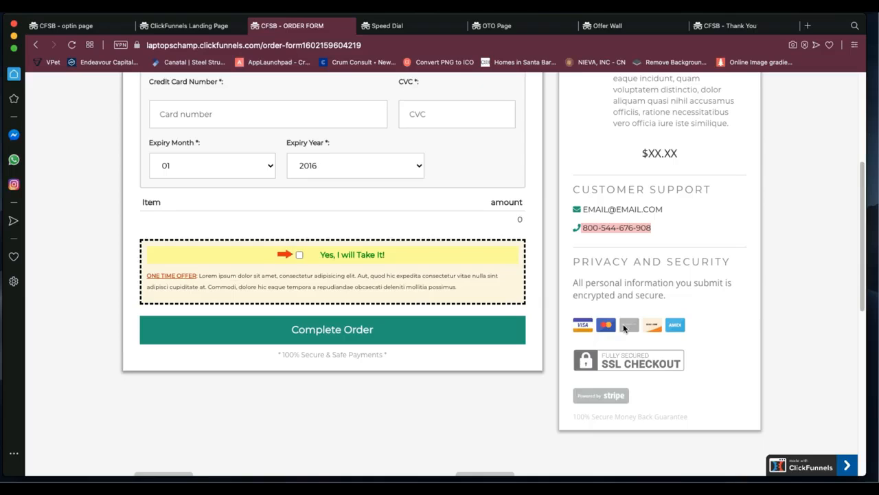
{"action": "scroll", "coordinate": [599, 400], "scroll_direction": "up", "scroll_amount": 3}
{"action": "scroll", "coordinate": [597, 398], "scroll_direction": "up", "scroll_amount": 1}
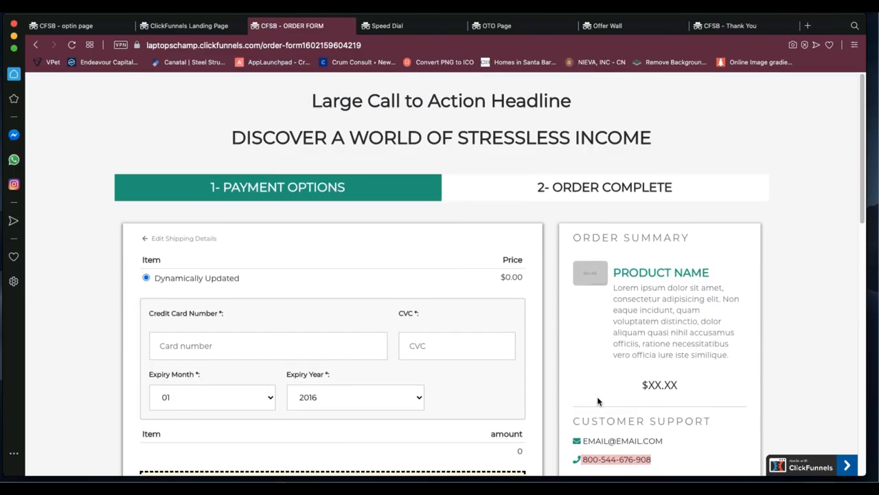
{"action": "scroll", "coordinate": [598, 401], "scroll_direction": "down", "scroll_amount": 6}
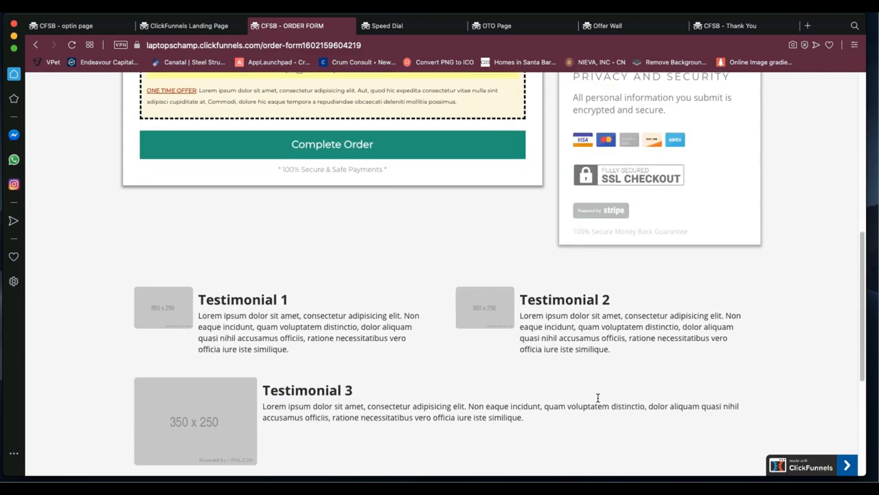
{"action": "scroll", "coordinate": [598, 398], "scroll_direction": "down", "scroll_amount": 1}
{"action": "scroll", "coordinate": [597, 401], "scroll_direction": "up", "scroll_amount": 6}
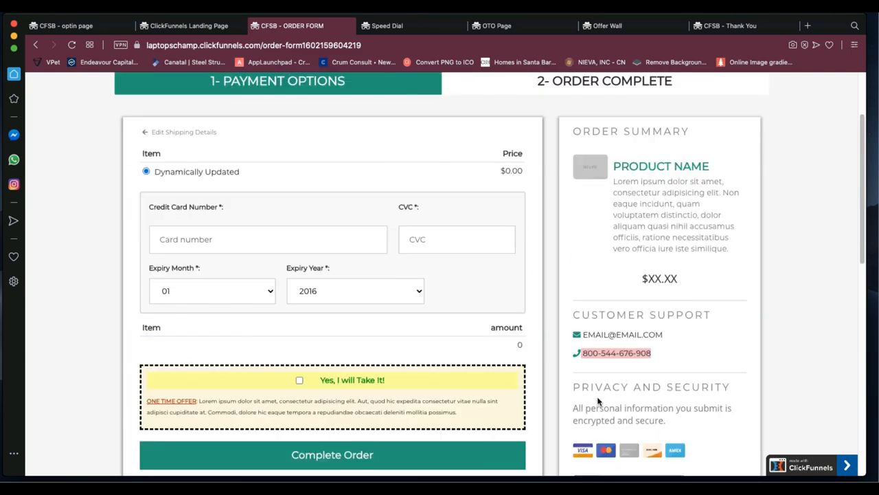
- Return to editing the order form's shipping details and review the filled-in name, email and address fields
{"action": "left_click", "coordinate": [147, 182]}
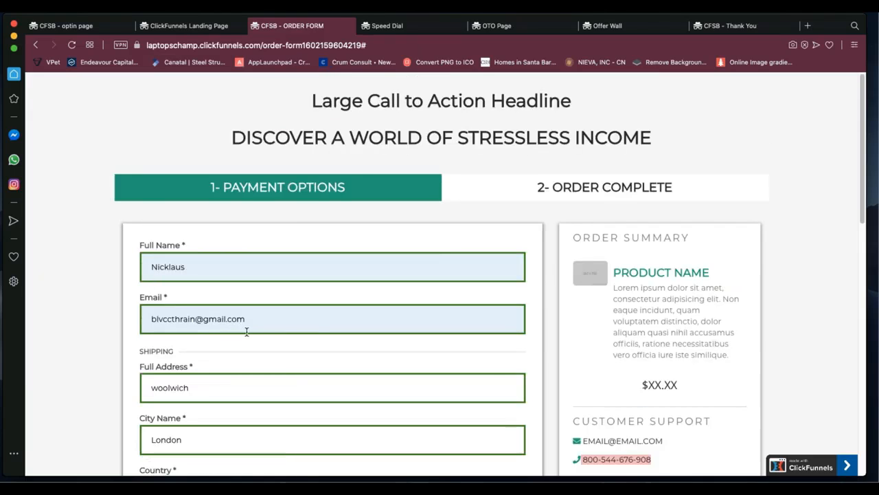
{"action": "left_click", "coordinate": [253, 320]}
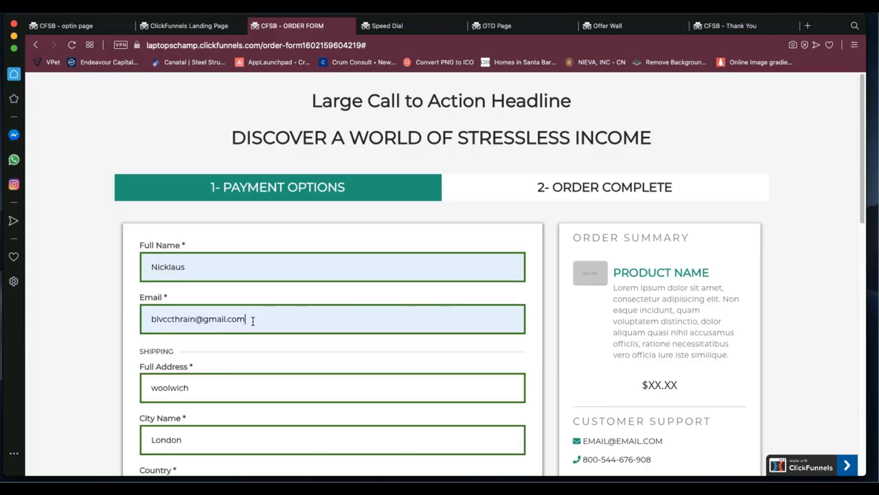
{"action": "left_click_drag", "start_coordinate": [252, 321], "coordinate": [172, 315]}
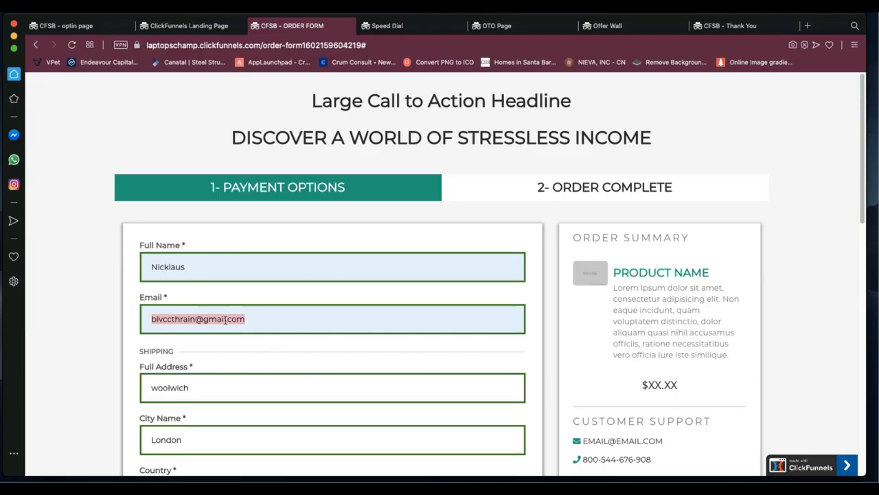
{"action": "left_click", "coordinate": [196, 241]}
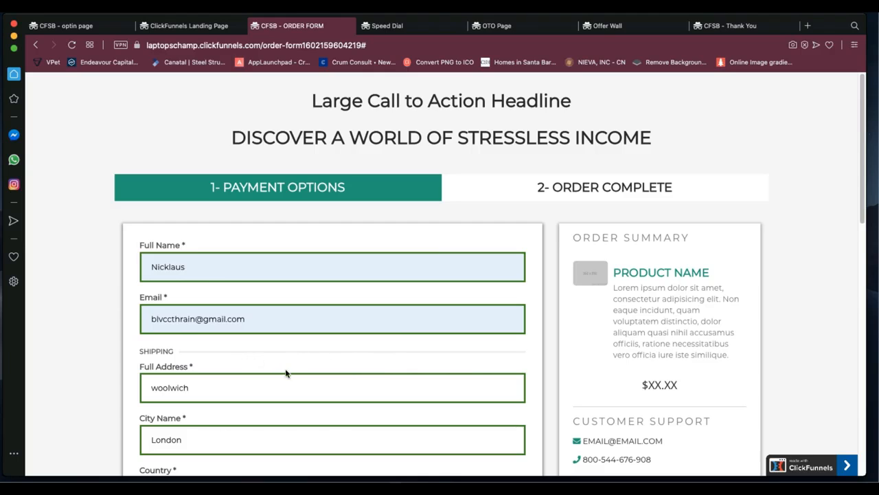
{"action": "scroll", "coordinate": [290, 369], "scroll_direction": "down", "scroll_amount": 5}
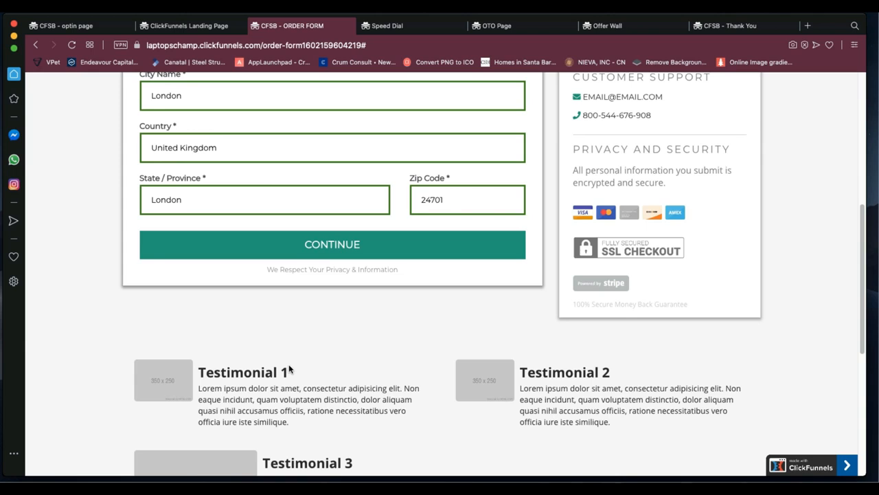
{"action": "scroll", "coordinate": [290, 369], "scroll_direction": "up", "scroll_amount": 5}
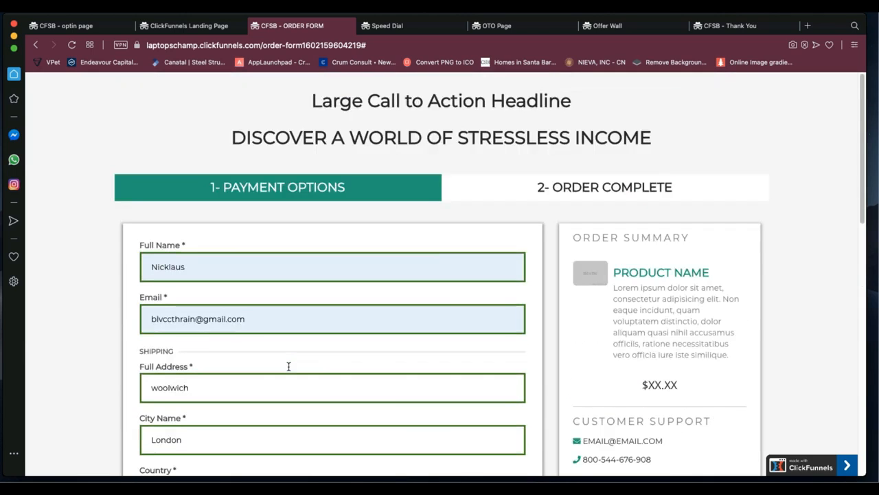
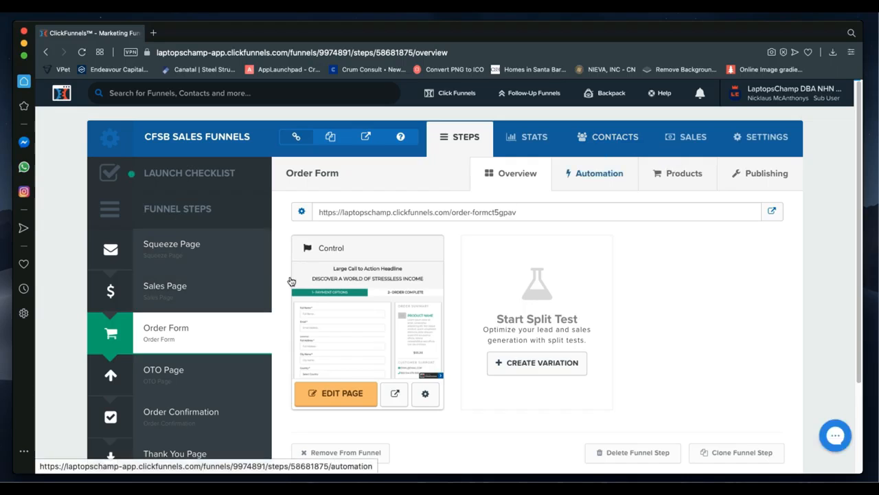
- Open the signed-up contact's profile from the funnel's contacts and examine its shipping address and additional info
{"action": "left_click", "coordinate": [616, 139]}
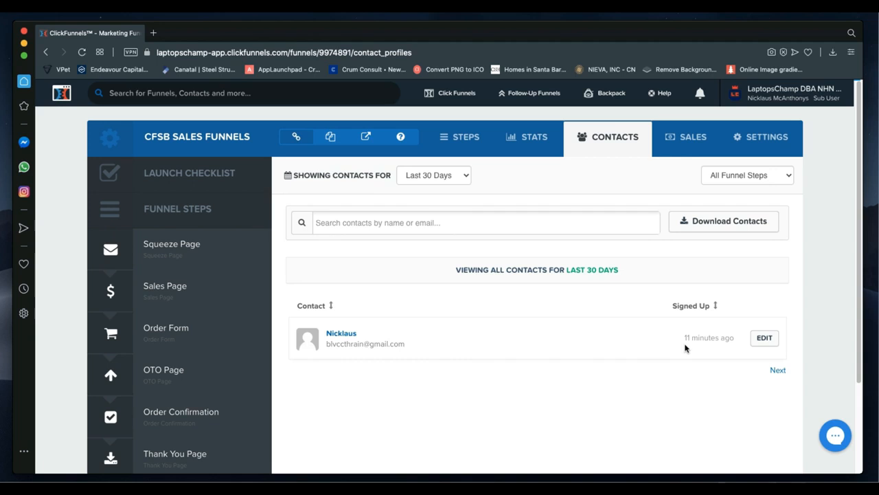
{"action": "left_click", "coordinate": [763, 344]}
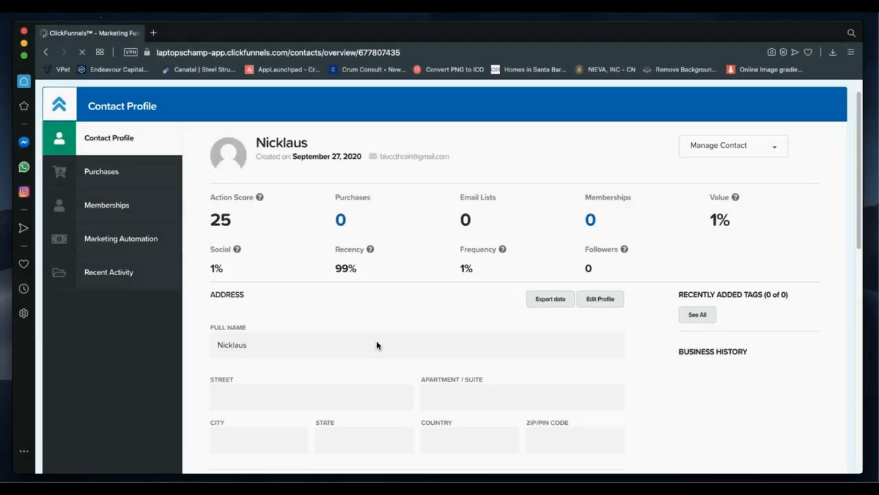
{"action": "scroll", "coordinate": [377, 345], "scroll_direction": "down", "scroll_amount": 3}
{"action": "scroll", "coordinate": [376, 345], "scroll_direction": "down", "scroll_amount": 2}
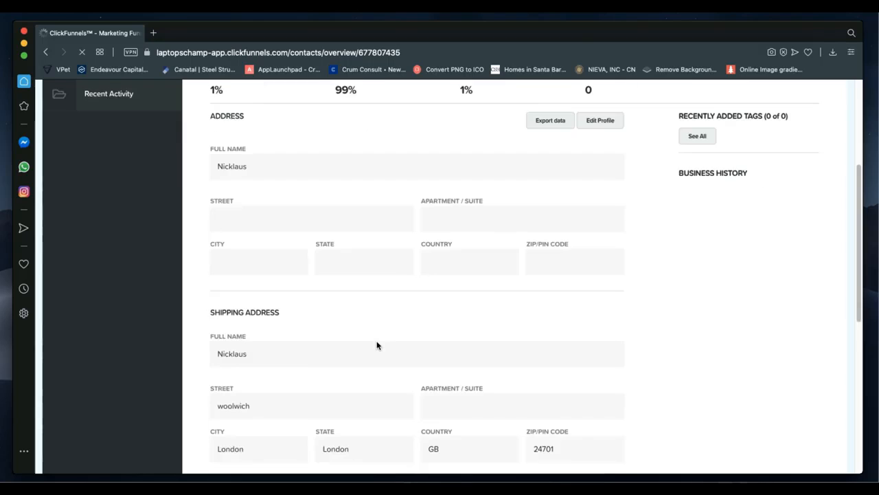
{"action": "scroll", "coordinate": [376, 344], "scroll_direction": "down", "scroll_amount": 1}
{"action": "scroll", "coordinate": [320, 355], "scroll_direction": "down", "scroll_amount": 2}
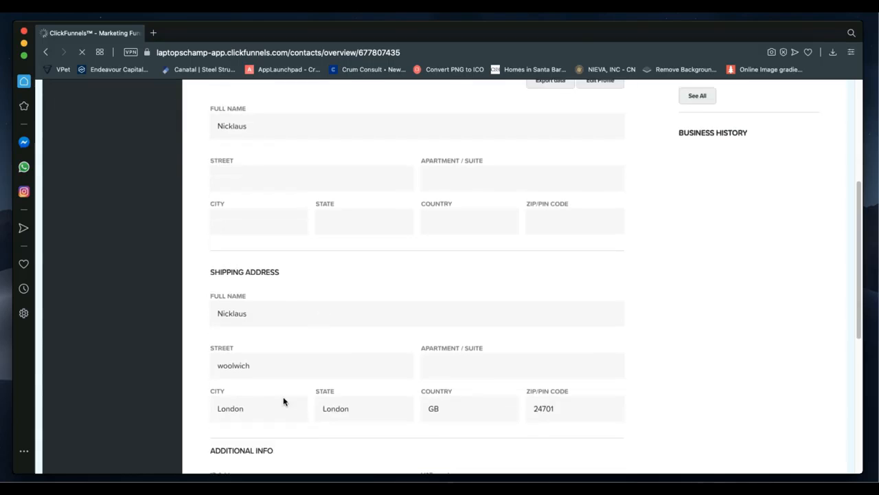
{"action": "scroll", "coordinate": [356, 408], "scroll_direction": "down", "scroll_amount": 4}
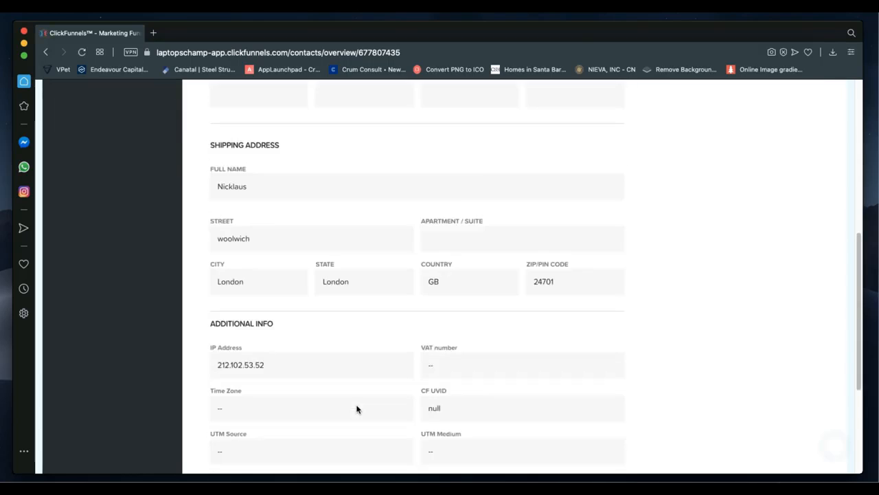
{"action": "scroll", "coordinate": [357, 409], "scroll_direction": "down", "scroll_amount": 5}
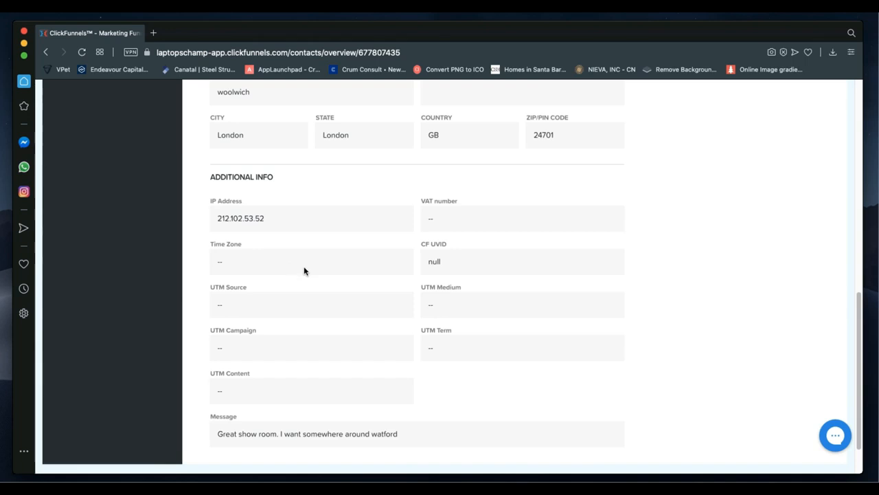
{"action": "scroll", "coordinate": [305, 271], "scroll_direction": "down", "scroll_amount": 2}
{"action": "scroll", "coordinate": [304, 271], "scroll_direction": "up", "scroll_amount": 5}
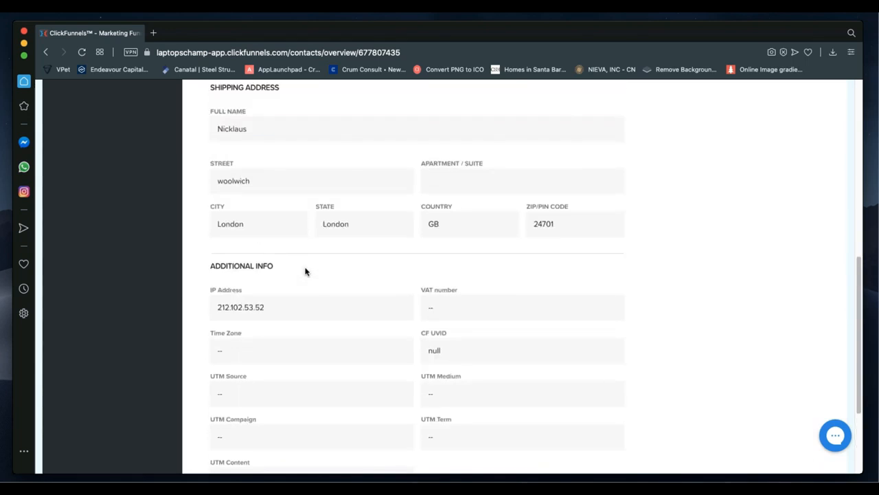
{"action": "scroll", "coordinate": [304, 270], "scroll_direction": "up", "scroll_amount": 3}
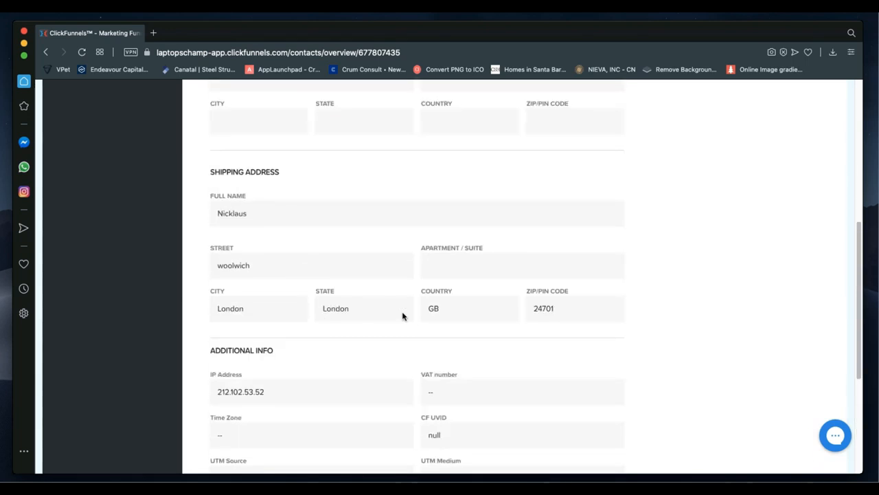
- Examine the contact profile's engagement scores, address fields, shipping address and additional info down to the message field
{"action": "scroll", "coordinate": [402, 316], "scroll_direction": "up", "scroll_amount": 5}
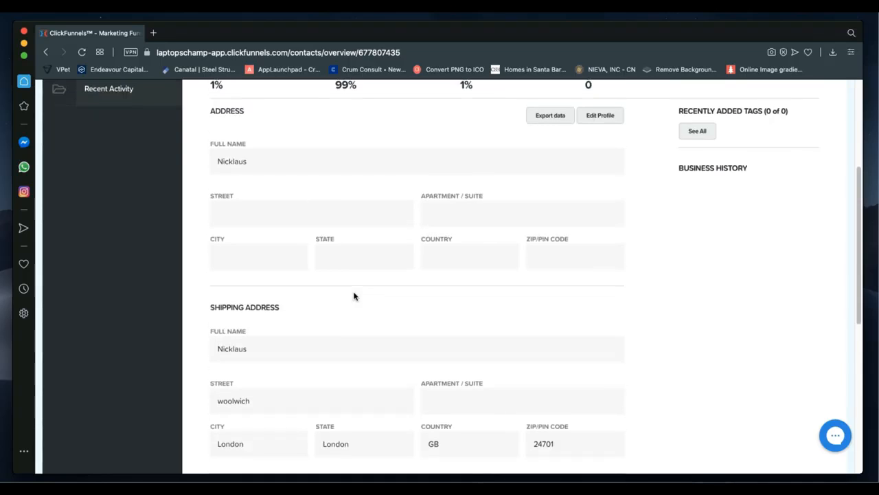
{"action": "scroll", "coordinate": [354, 296], "scroll_direction": "up", "scroll_amount": 7}
{"action": "scroll", "coordinate": [354, 297], "scroll_direction": "down", "scroll_amount": 5}
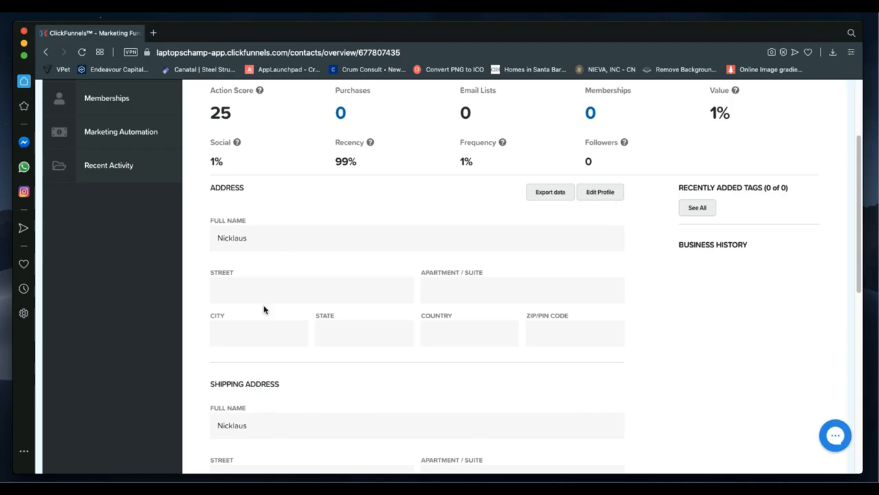
{"action": "scroll", "coordinate": [279, 231], "scroll_direction": "down", "scroll_amount": 1}
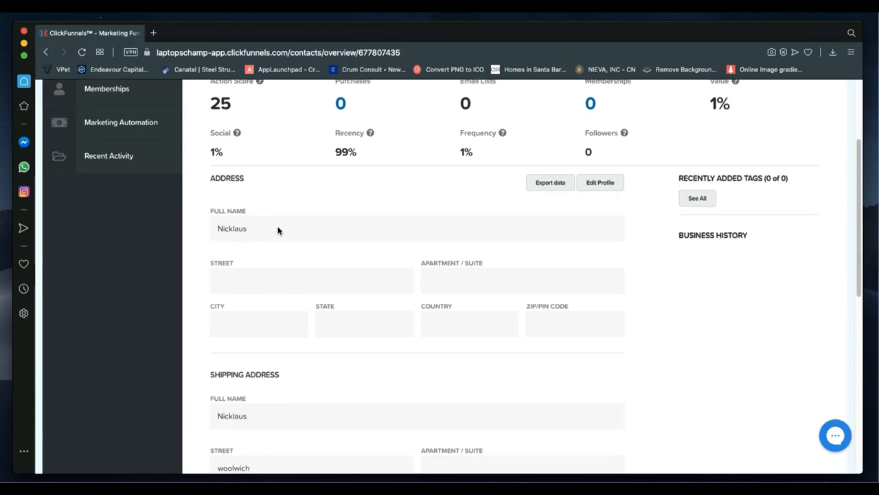
{"action": "scroll", "coordinate": [263, 298], "scroll_direction": "down", "scroll_amount": 5}
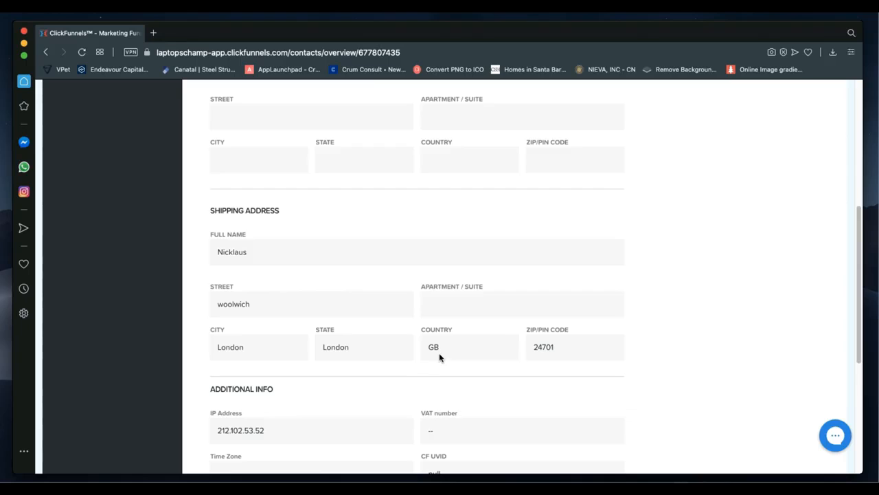
{"action": "scroll", "coordinate": [481, 347], "scroll_direction": "down", "scroll_amount": 1}
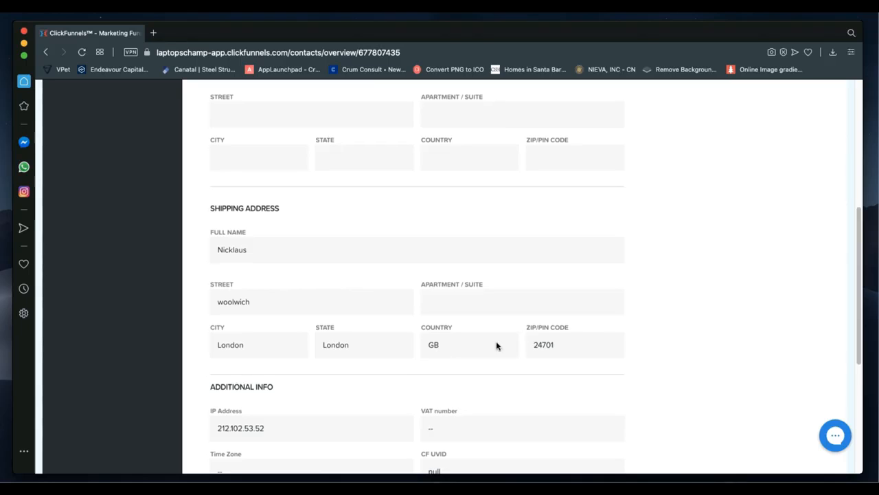
{"action": "scroll", "coordinate": [312, 383], "scroll_direction": "down", "scroll_amount": 3}
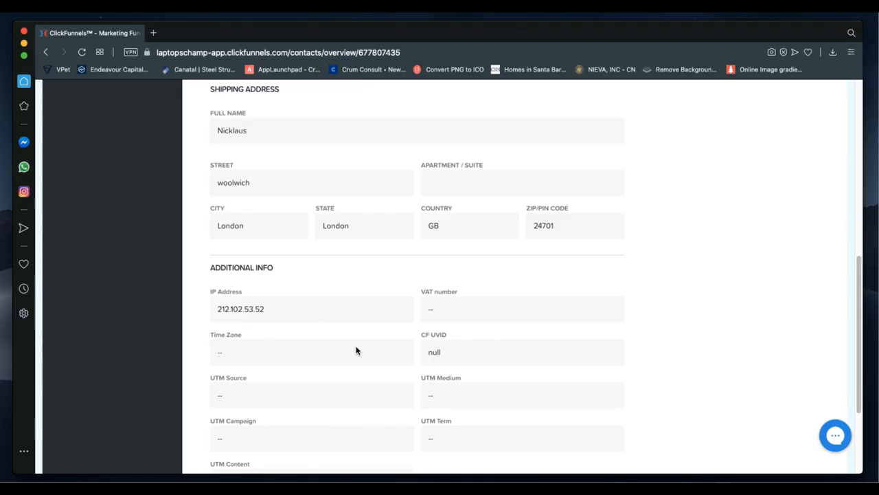
{"action": "scroll", "coordinate": [355, 350], "scroll_direction": "down", "scroll_amount": 4}
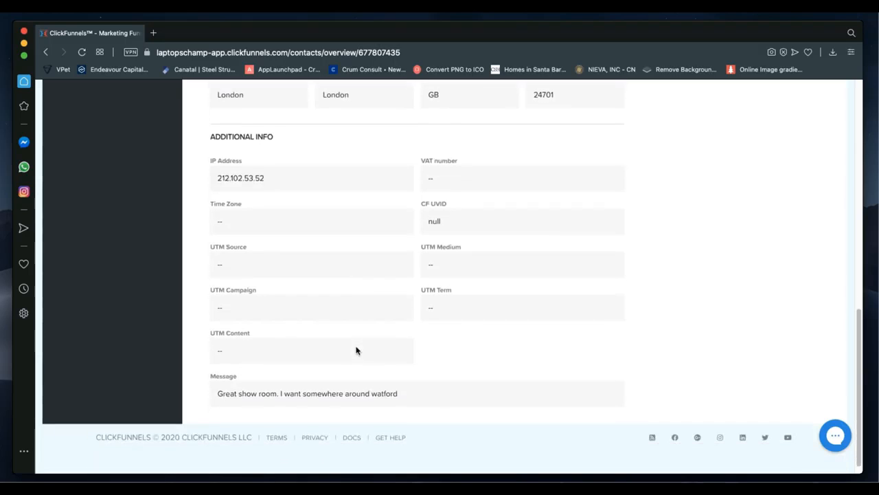
- Leave the contact's profile and go to the account's main dashboard
{"action": "scroll", "coordinate": [356, 351], "scroll_direction": "up", "scroll_amount": 10}
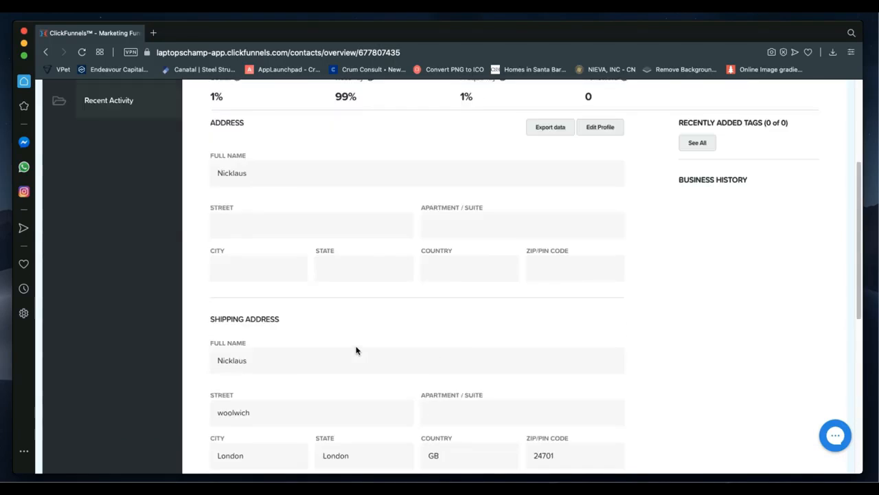
{"action": "scroll", "coordinate": [356, 350], "scroll_direction": "up", "scroll_amount": 5}
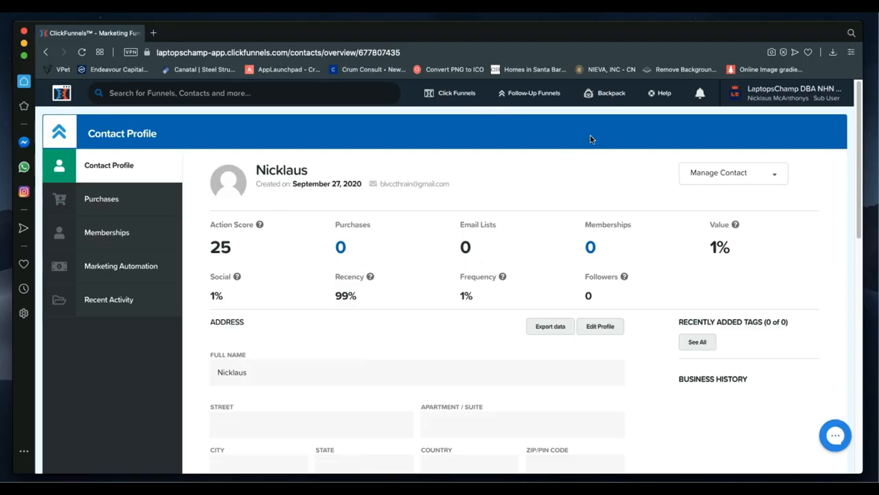
{"action": "mouse_move", "coordinate": [421, 99]}
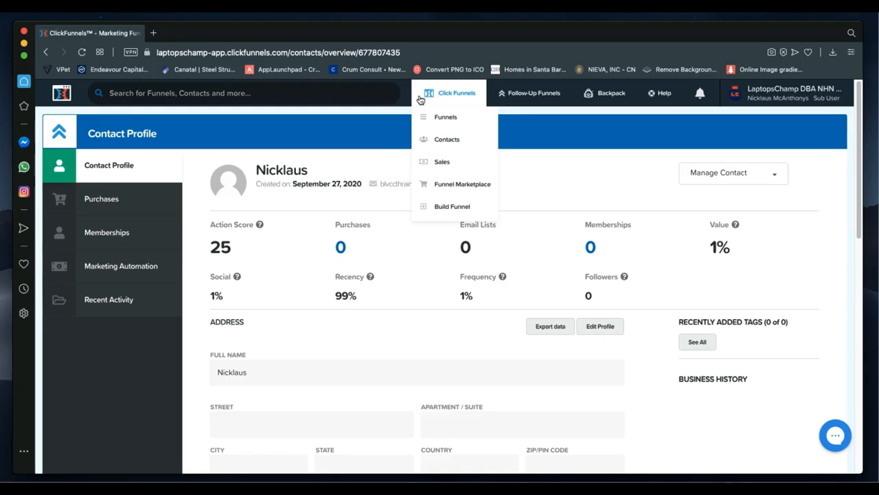
{"action": "left_click", "coordinate": [65, 99]}
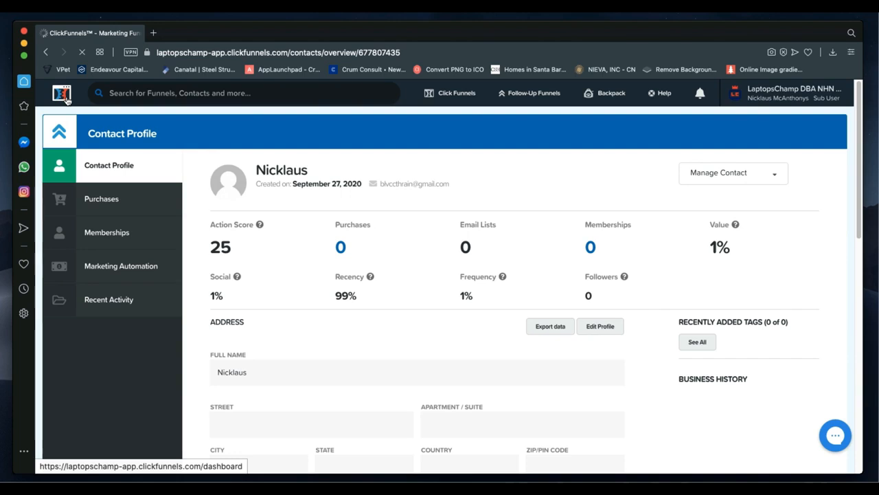